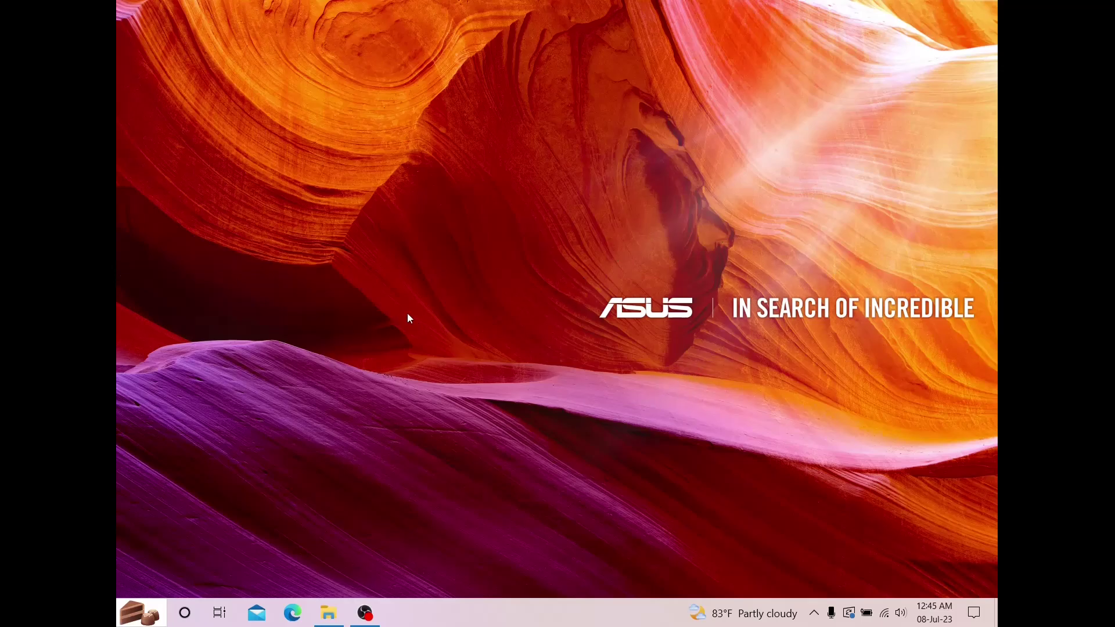
Create a new Microsoft Word Document on the desktop and name it 'Hello'
right_click(505, 136)
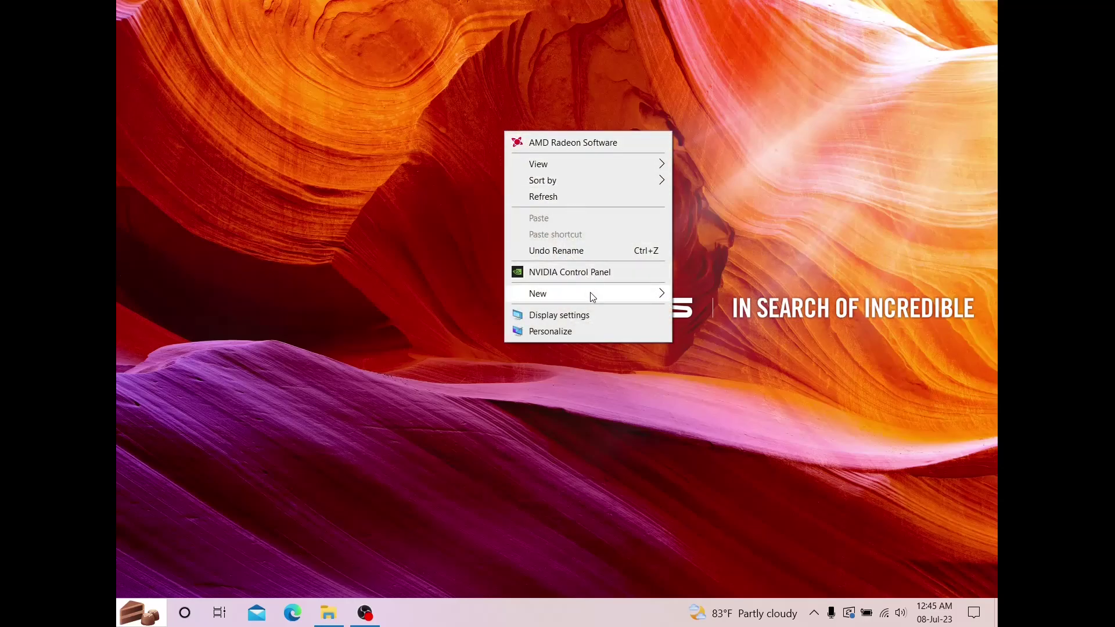
mouse_move(592, 297)
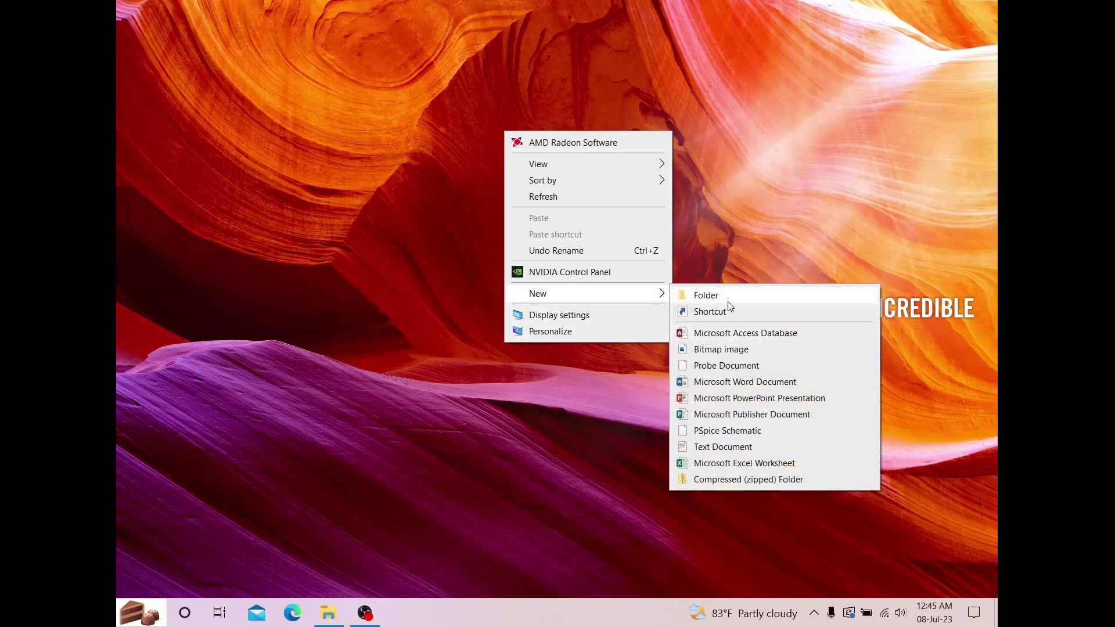
click(772, 382)
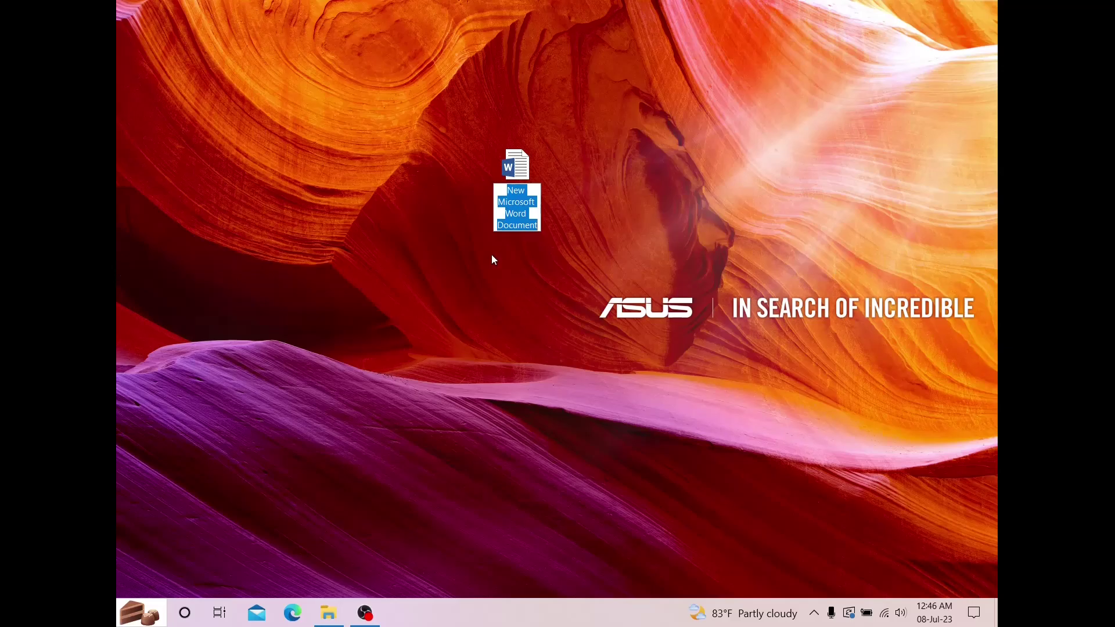
text(Hell)
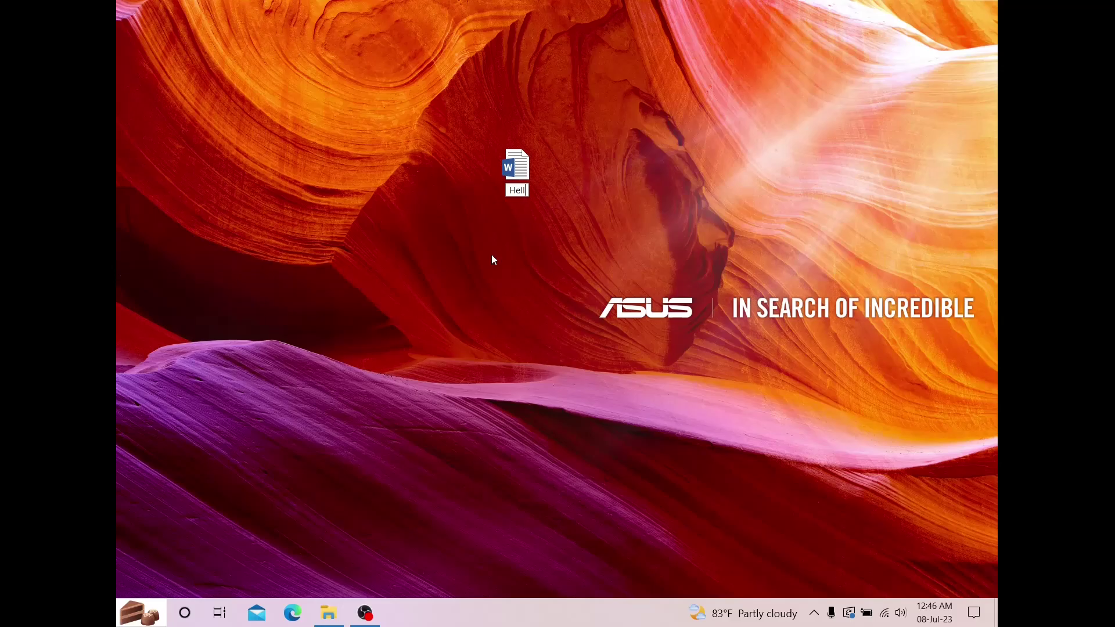
text(o)
key(Return)
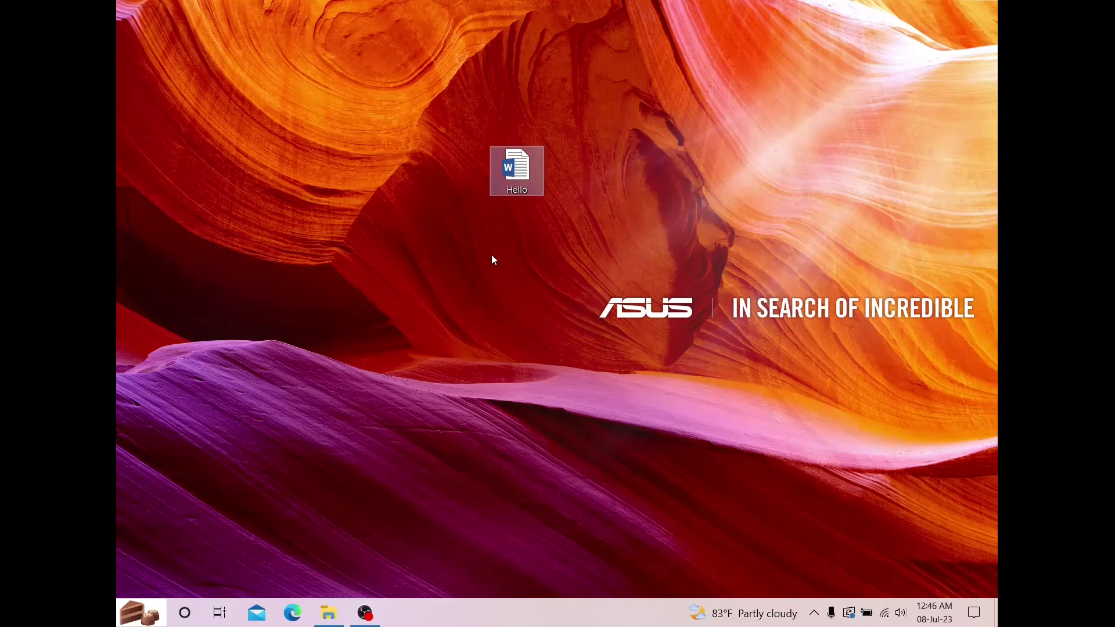
Open the Hello document in Word from its desktop icon
double_click(516, 169)
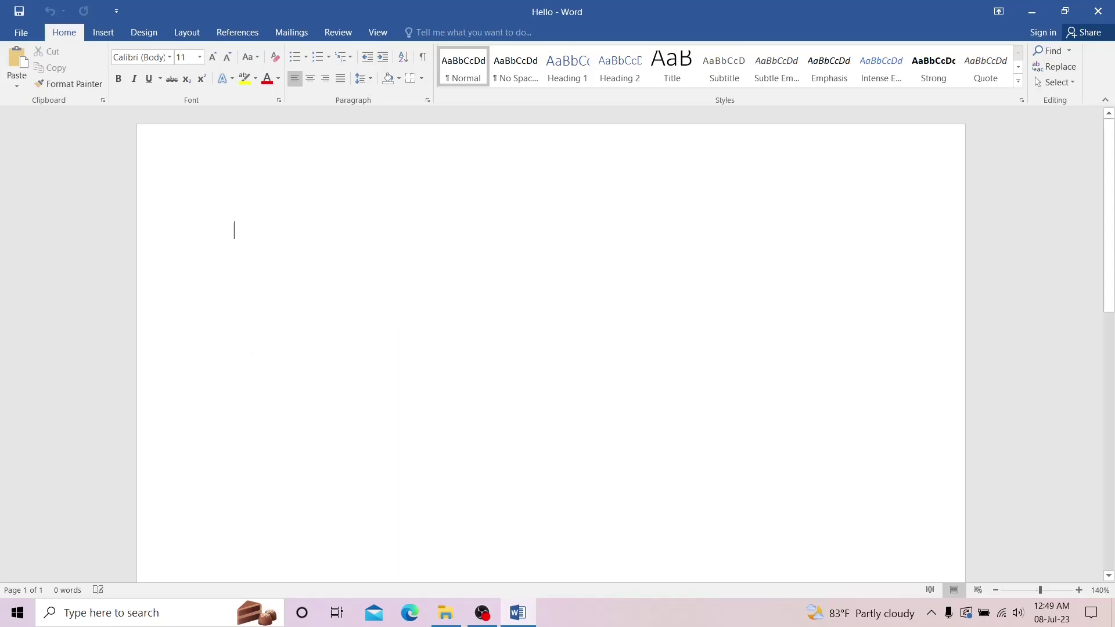
Type 'Hello World' on the blank page
text(Hello)
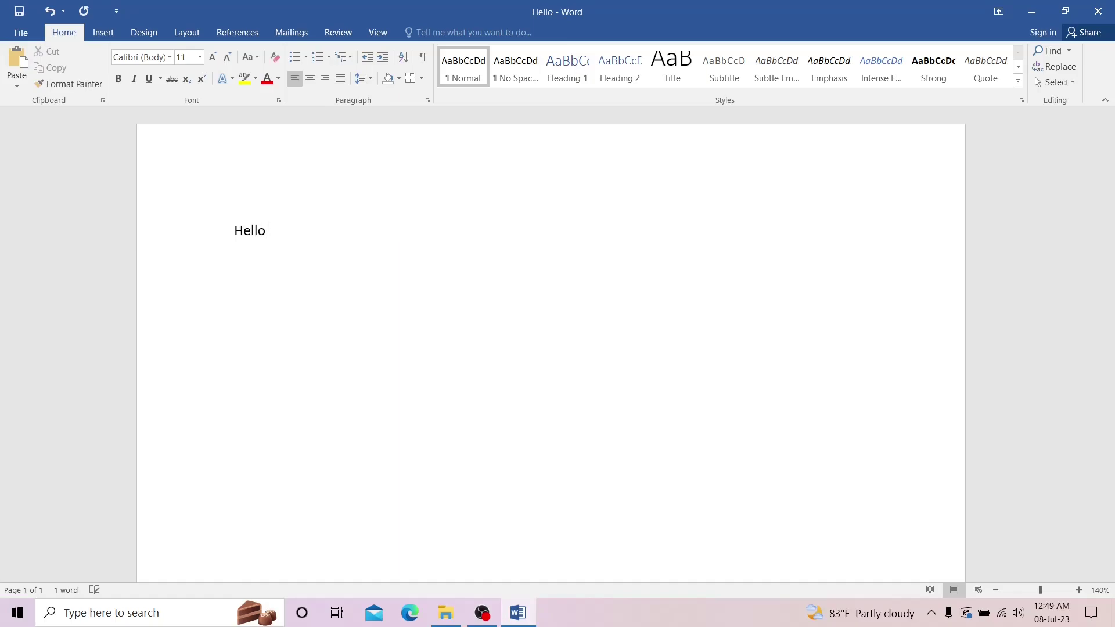
text( World   Hi)
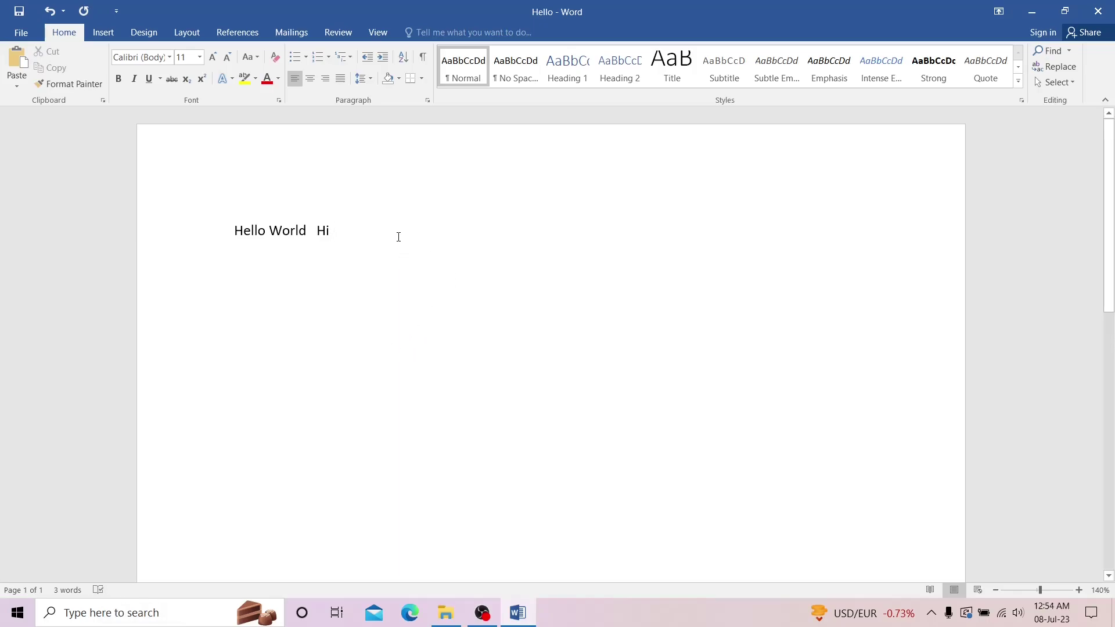
Add 'tighttt' after Hi, then use the spelling check and trim it to 'tight'
text(t)
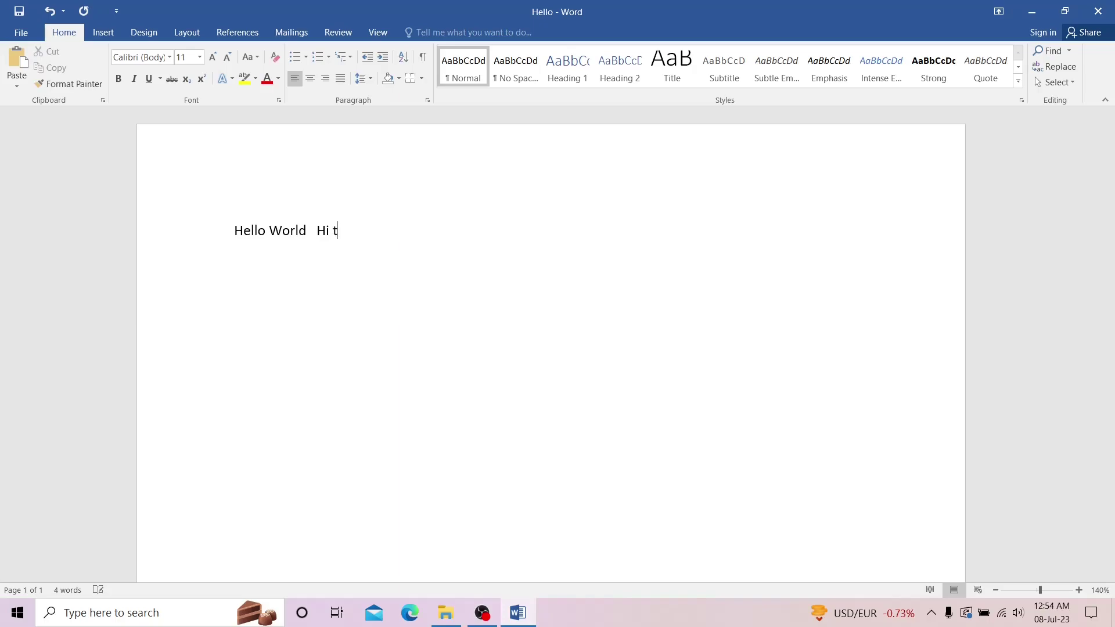
text(ighttt)
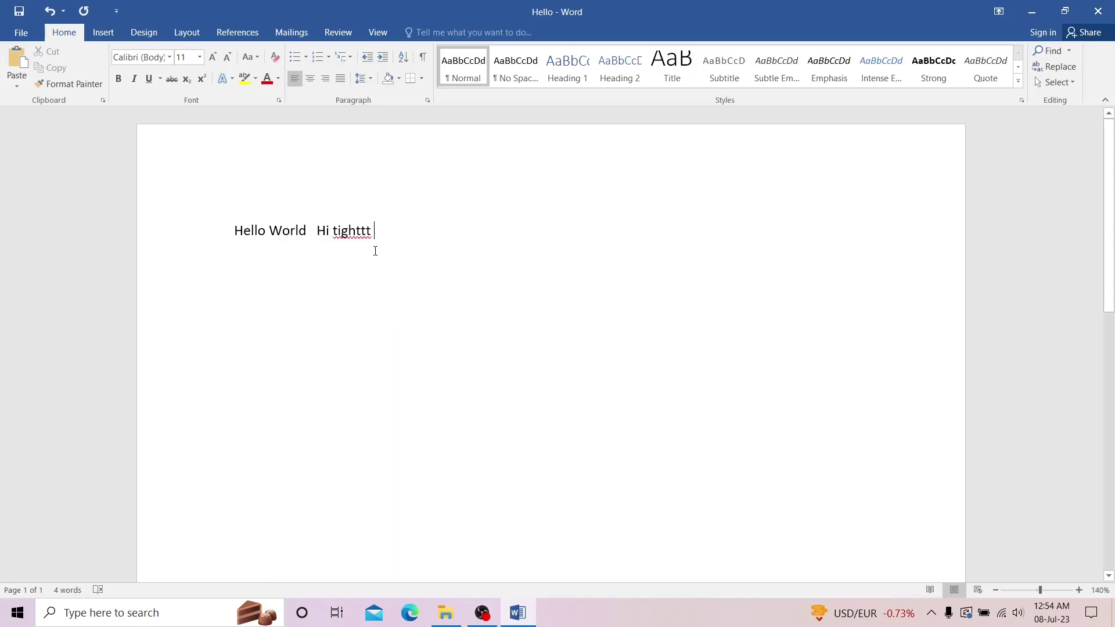
click(97, 590)
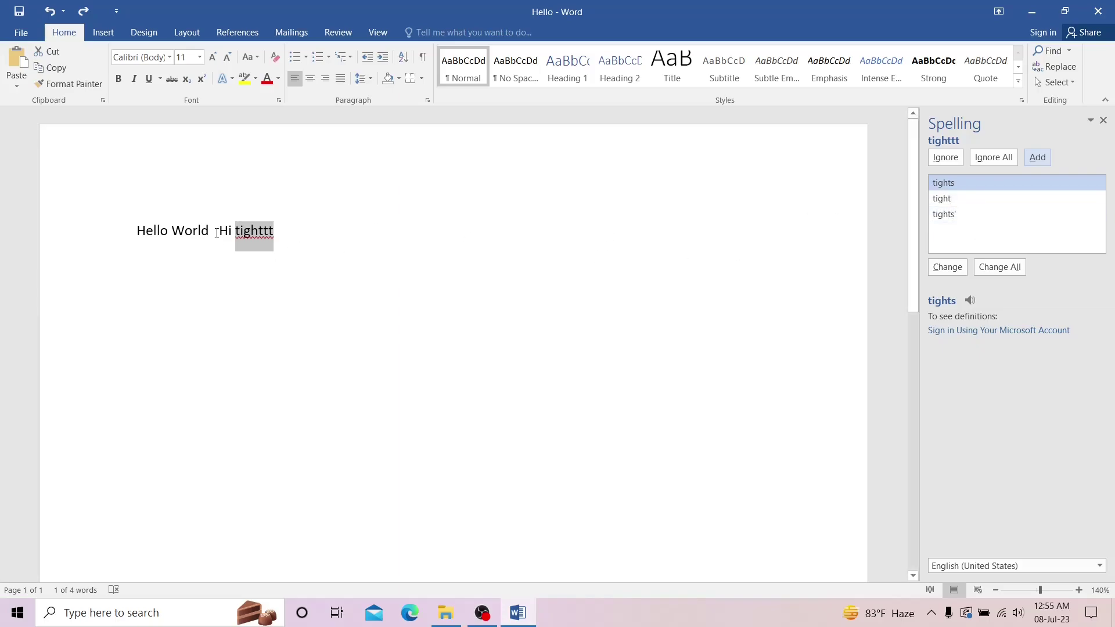
click(277, 232)
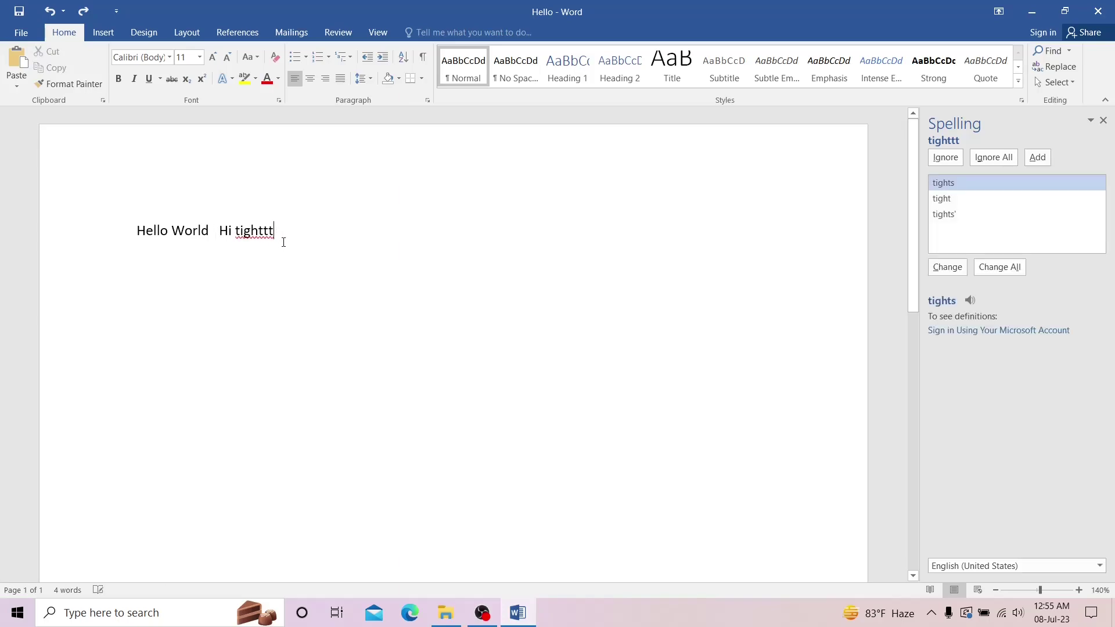
key(BackSpace)
key(BackSpace)
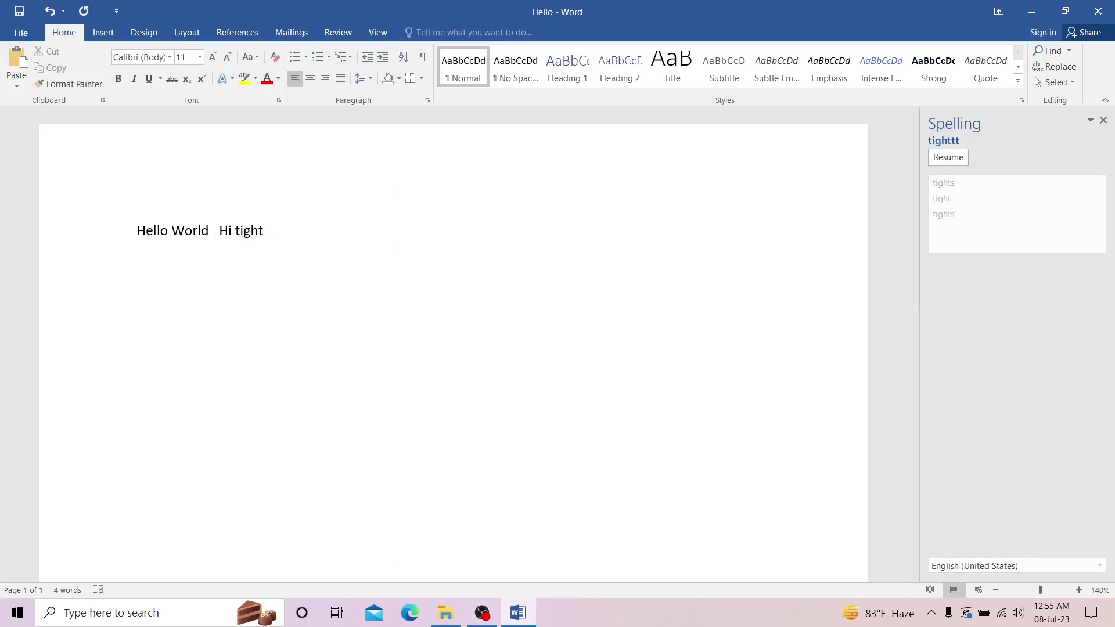
click(1104, 122)
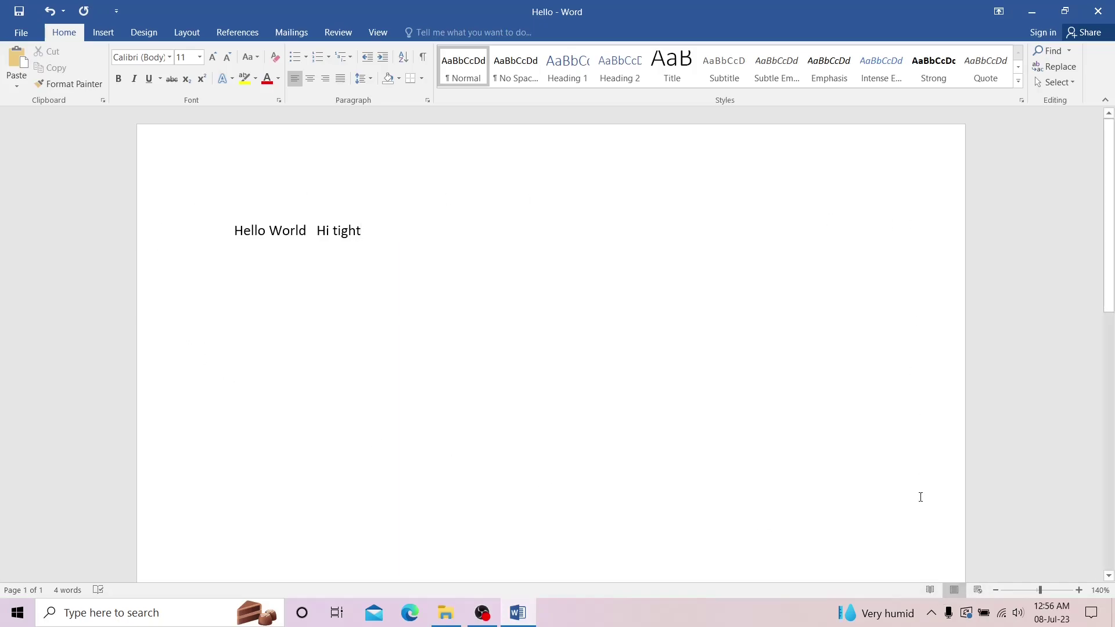
Try Read Mode and Web Layout views, returning to Print Layout each time
click(929, 590)
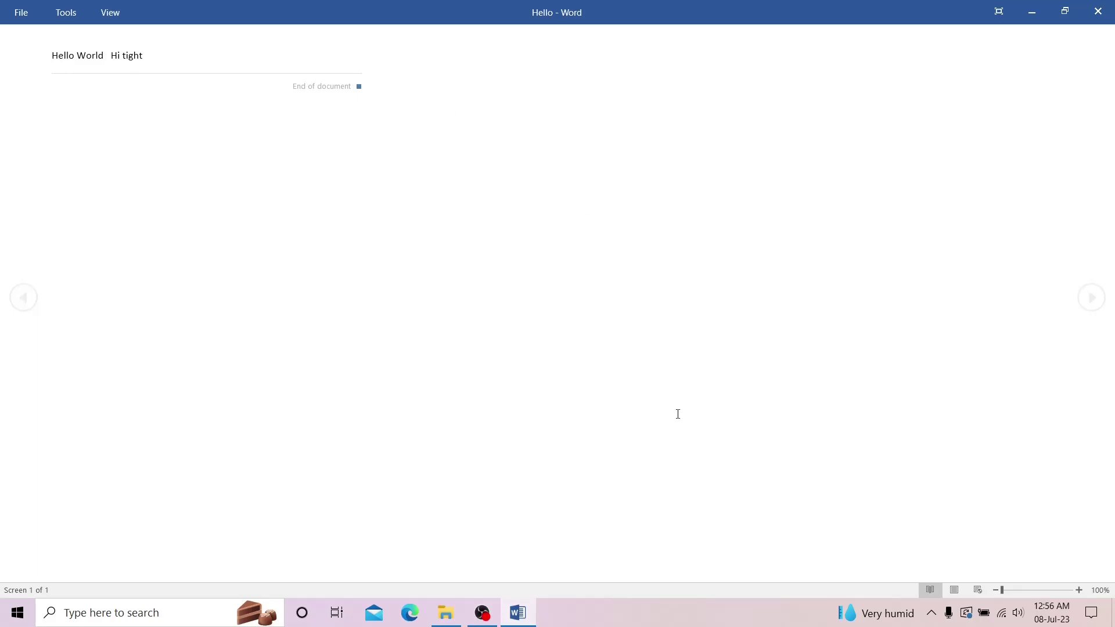
click(954, 590)
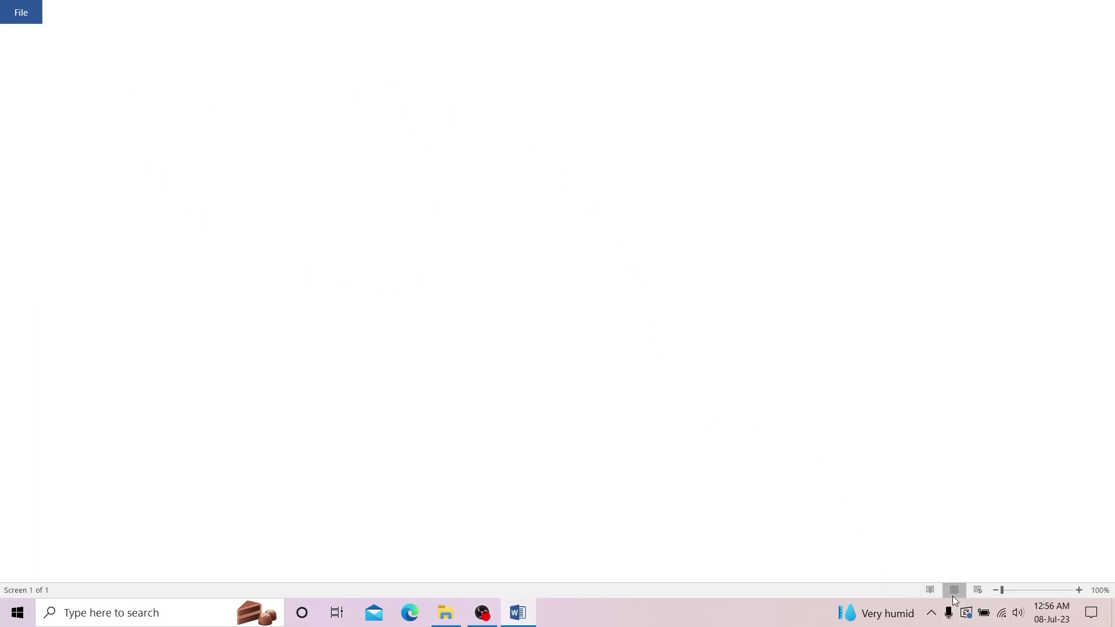
scroll(406, 182, up, 2)
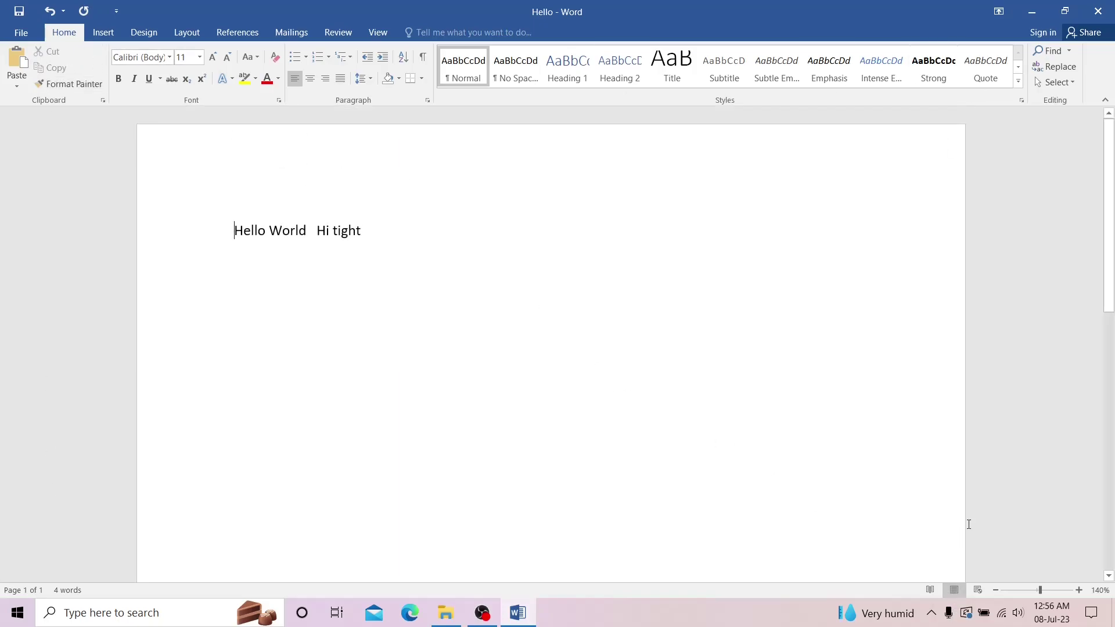
click(978, 591)
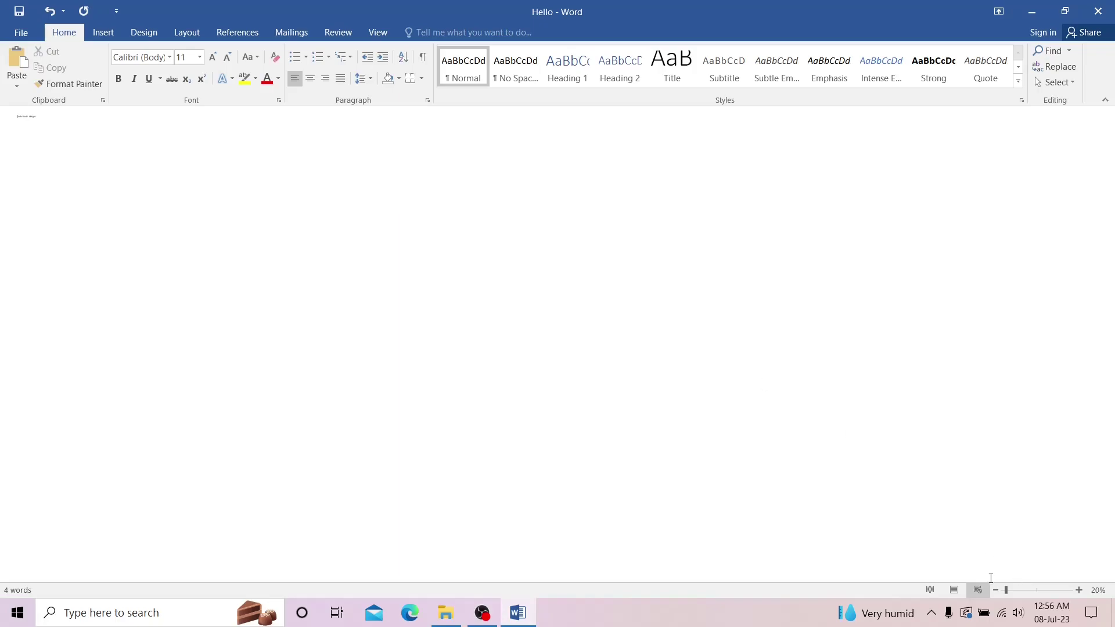
click(954, 590)
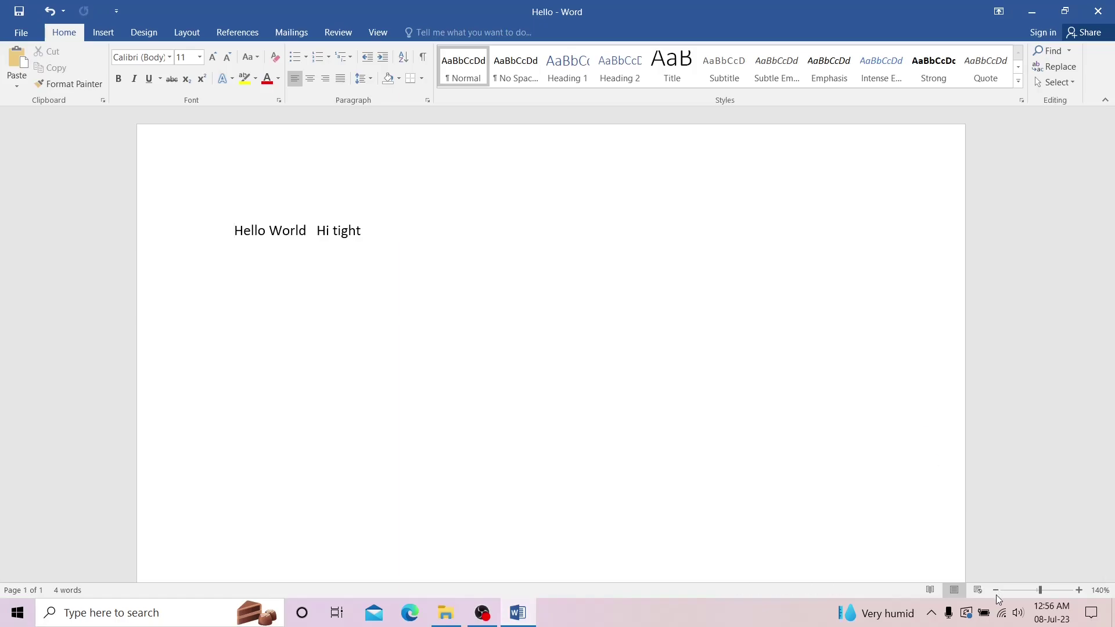
Experiment with the zoom slider, zooming up to about 391% and back near 86%
click(1042, 593)
click(1048, 592)
click(1062, 591)
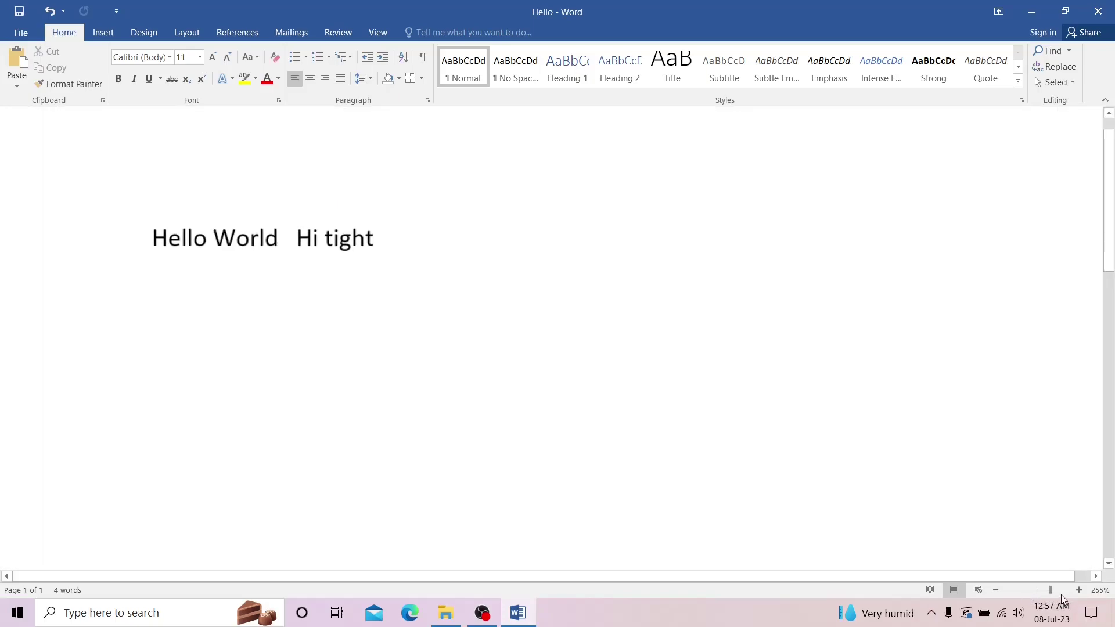
click(1023, 593)
mouse_move(1018, 592)
mouse_down()
mouse_move(1009, 593)
mouse_move(1039, 593)
mouse_up()
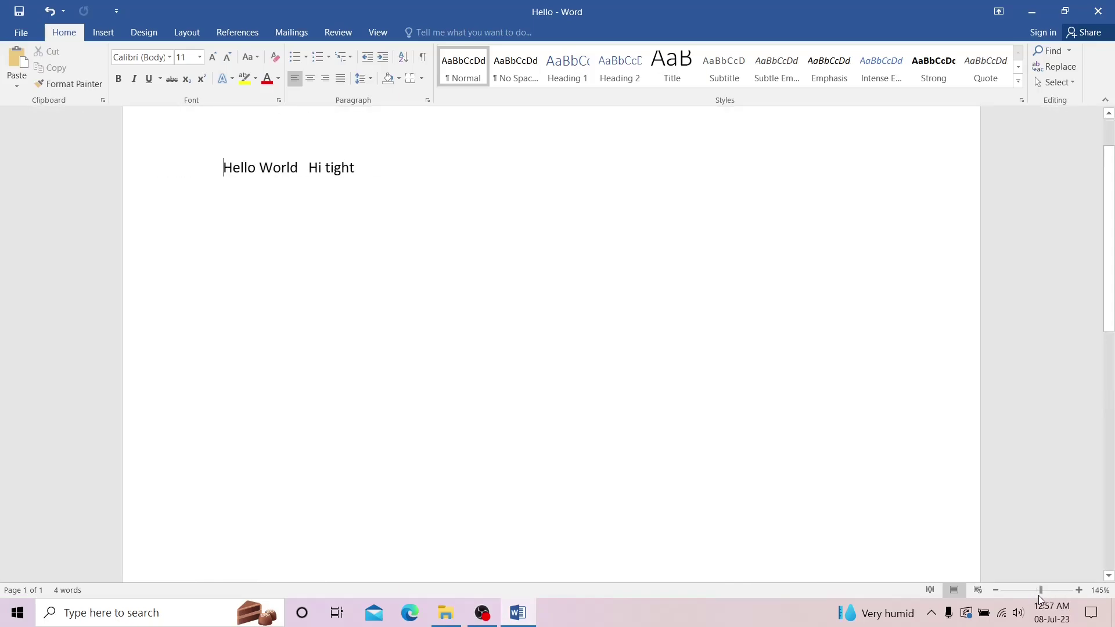
mouse_move(1040, 591)
mouse_down()
mouse_move(1009, 594)
mouse_move(1022, 591)
mouse_up()
mouse_move(1033, 591)
mouse_down()
mouse_move(1047, 590)
mouse_move(1033, 591)
mouse_up()
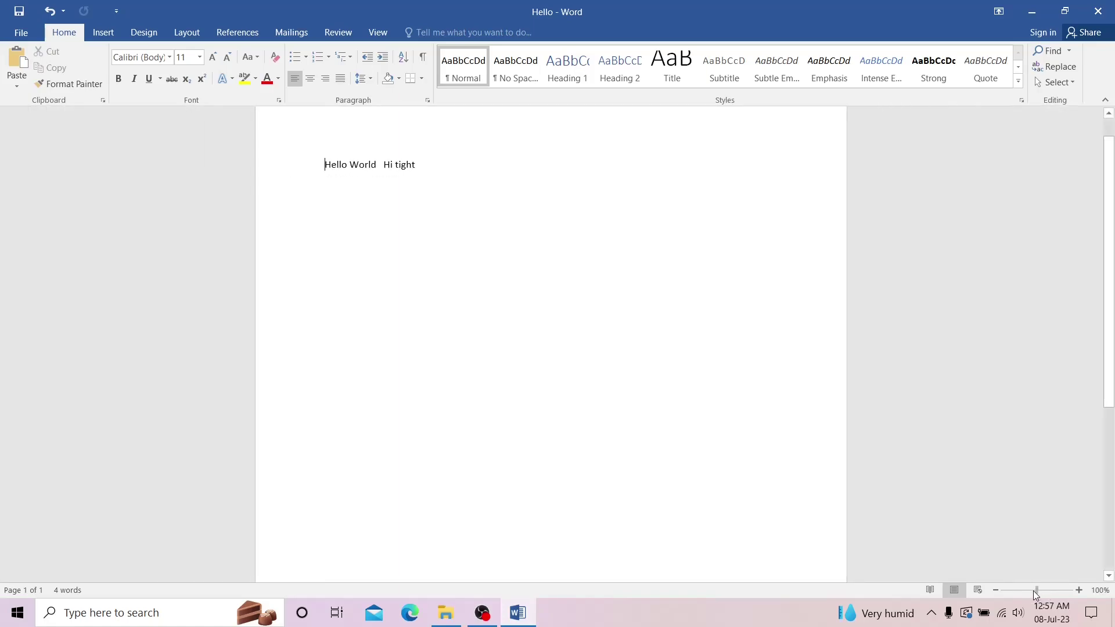
Step the zoom down to 80%, then up to 140%, down to 110%, and back to 140%
click(995, 590)
click(996, 590)
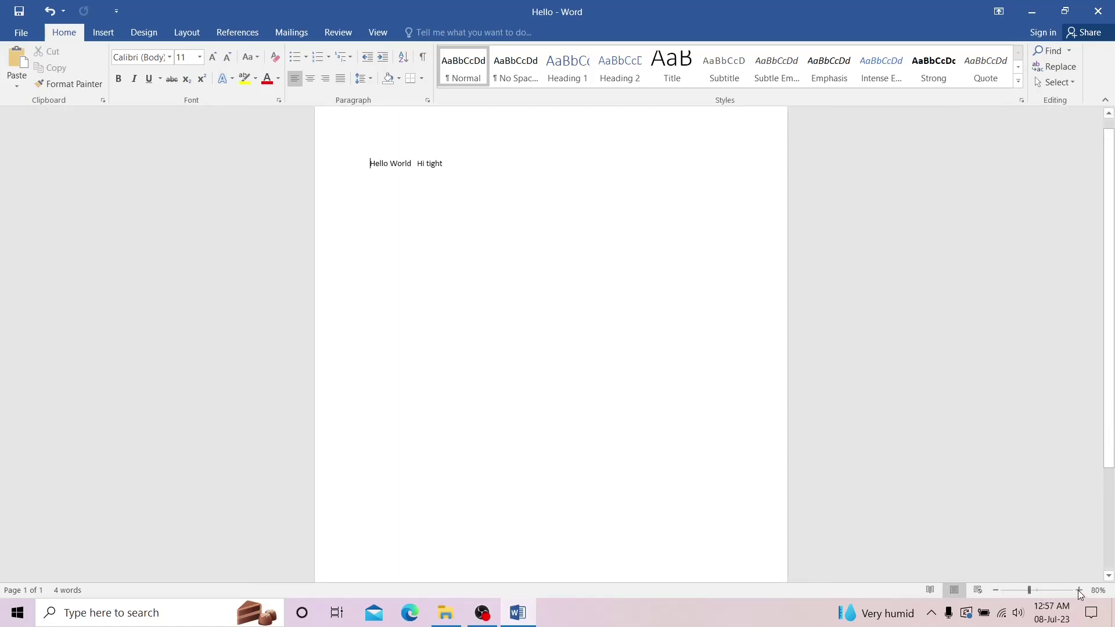
click(1078, 590)
click(1078, 590)
click(1077, 590)
click(1078, 589)
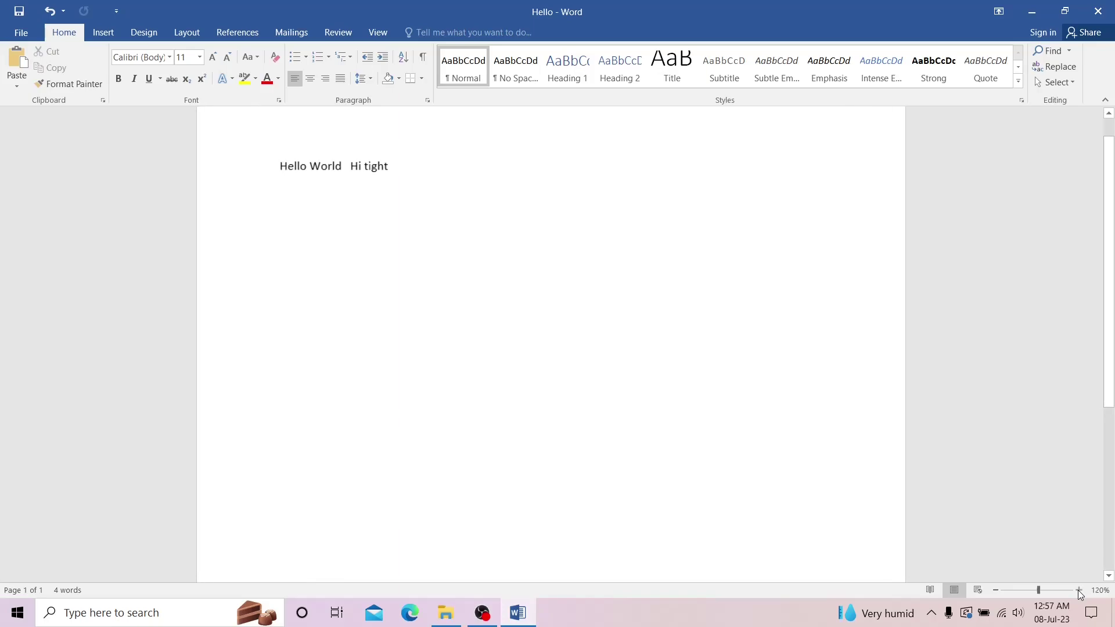
click(1078, 590)
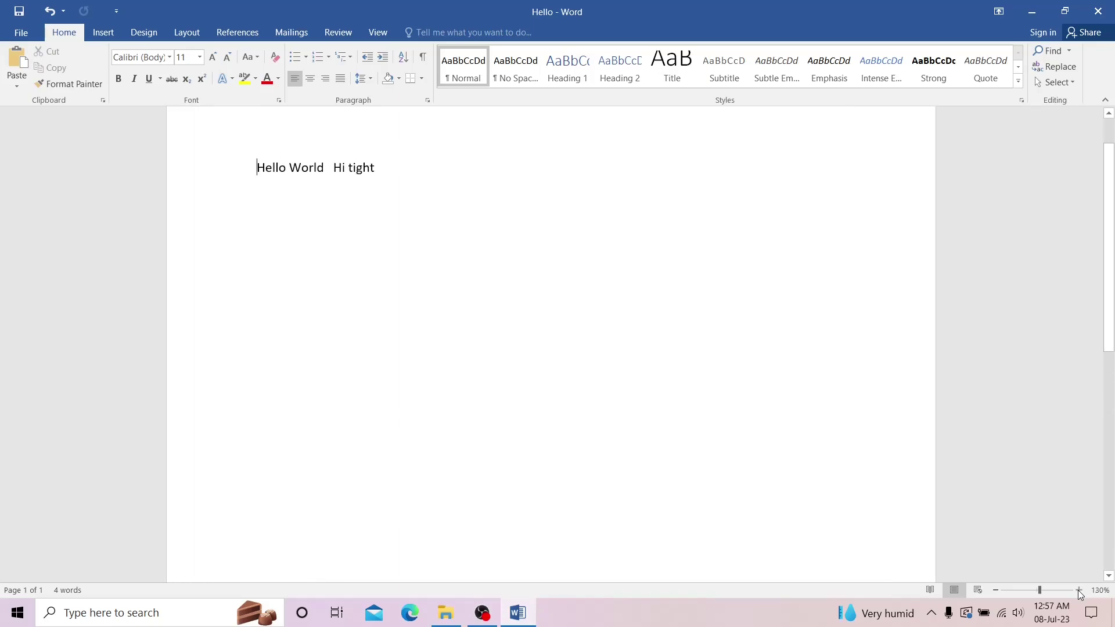
click(1078, 590)
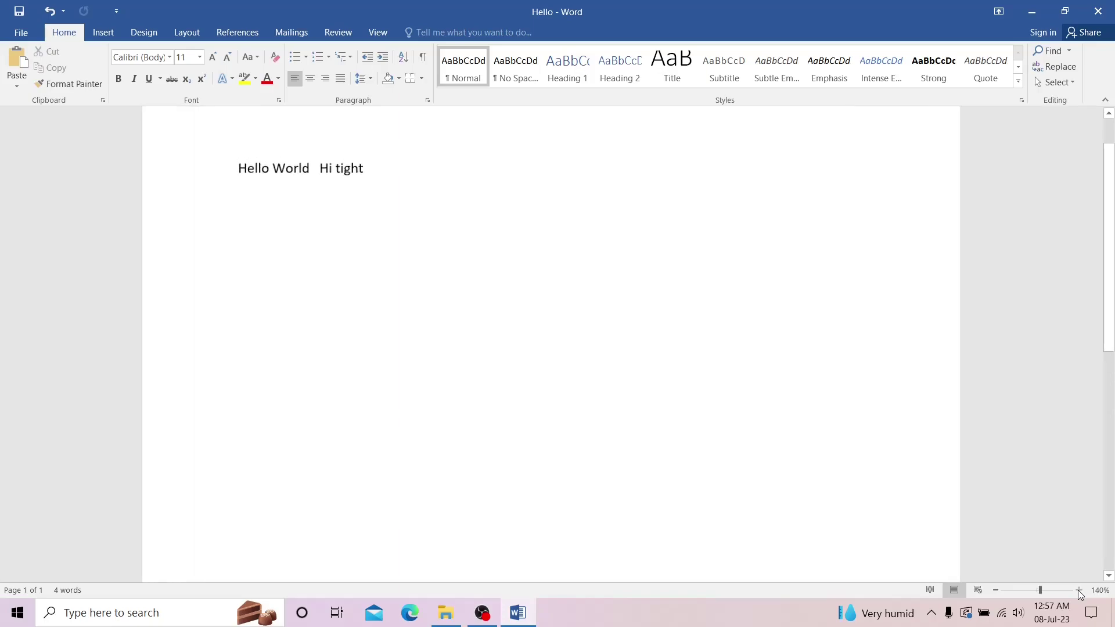
click(998, 589)
click(998, 589)
click(997, 589)
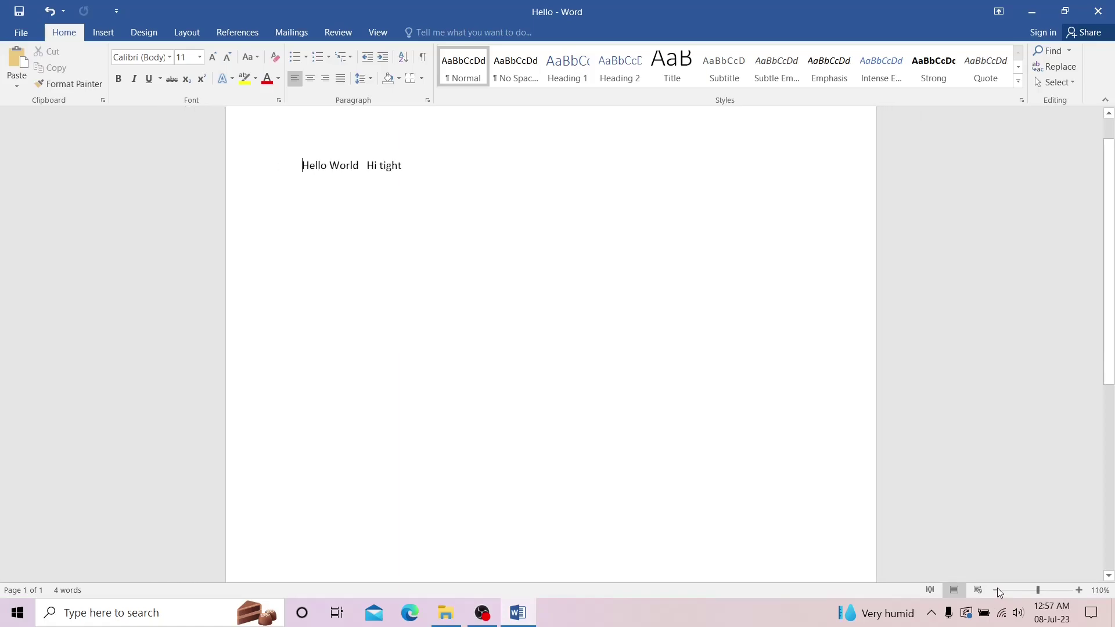
click(1079, 590)
click(1079, 590)
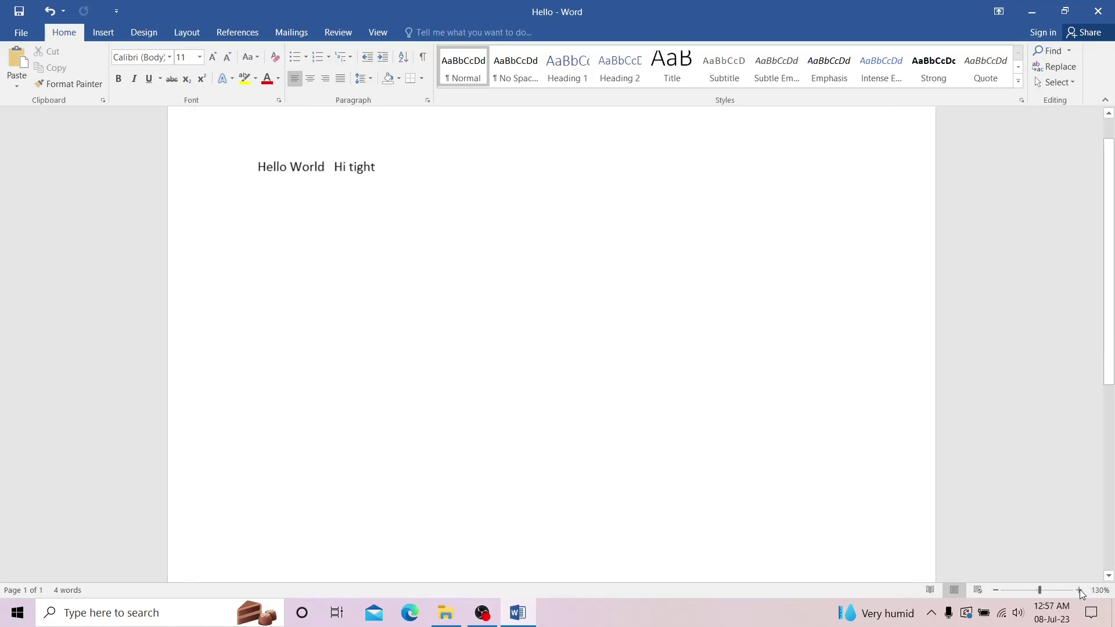
click(1079, 590)
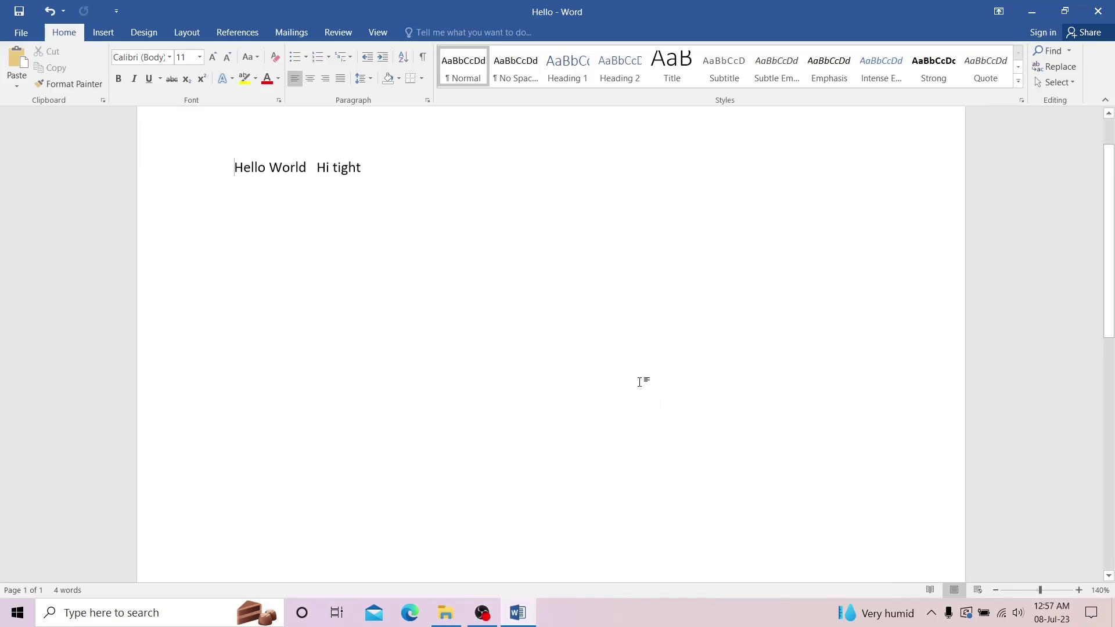
scroll(796, 338, up, 2)
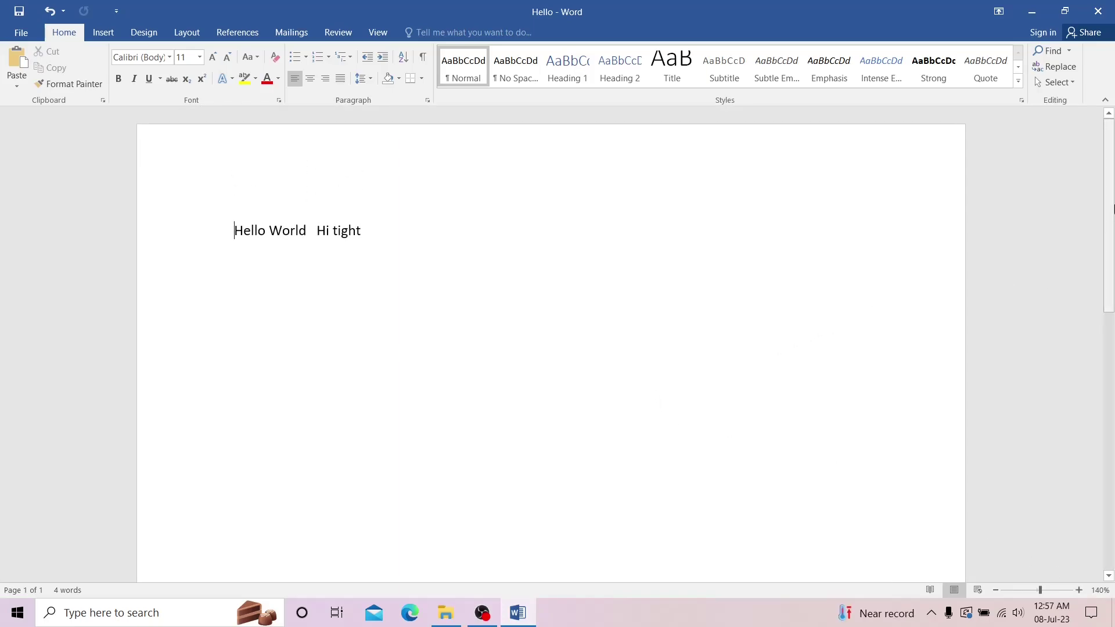
Scroll the page and save the Hello document from the Quick Access Toolbar
mouse_move(1112, 210)
mouse_down()
mouse_move(1114, 471)
mouse_move(1113, 198)
mouse_up()
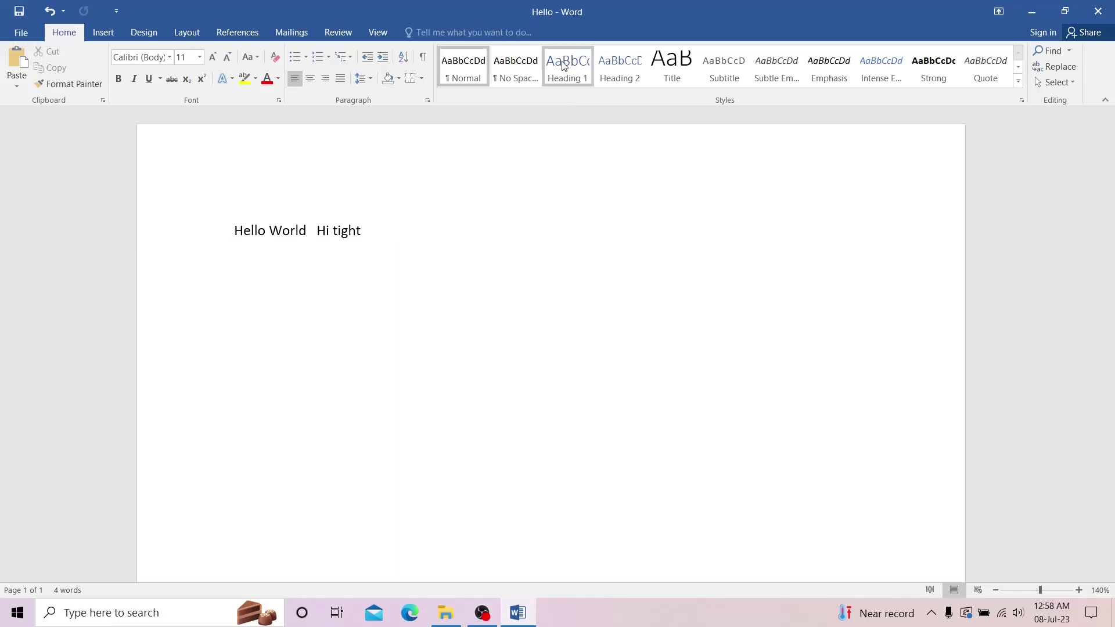
click(12, 19)
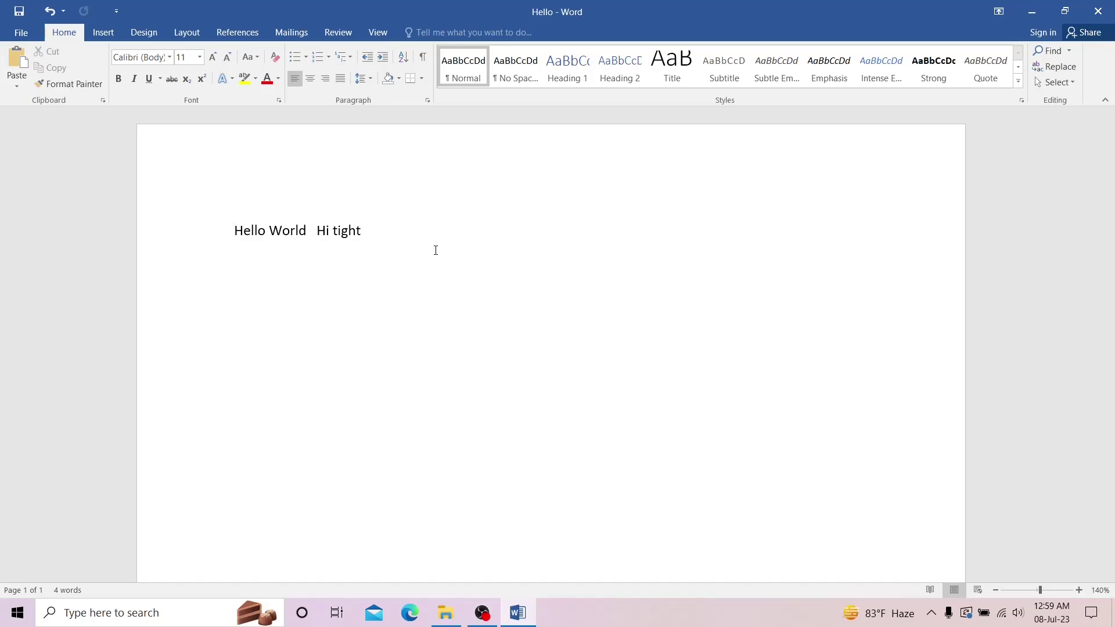
Delete 'tight', undo and redo the deletion, then show the Quick Access customization list
drag(368, 231, 330, 242)
key(BackSpace)
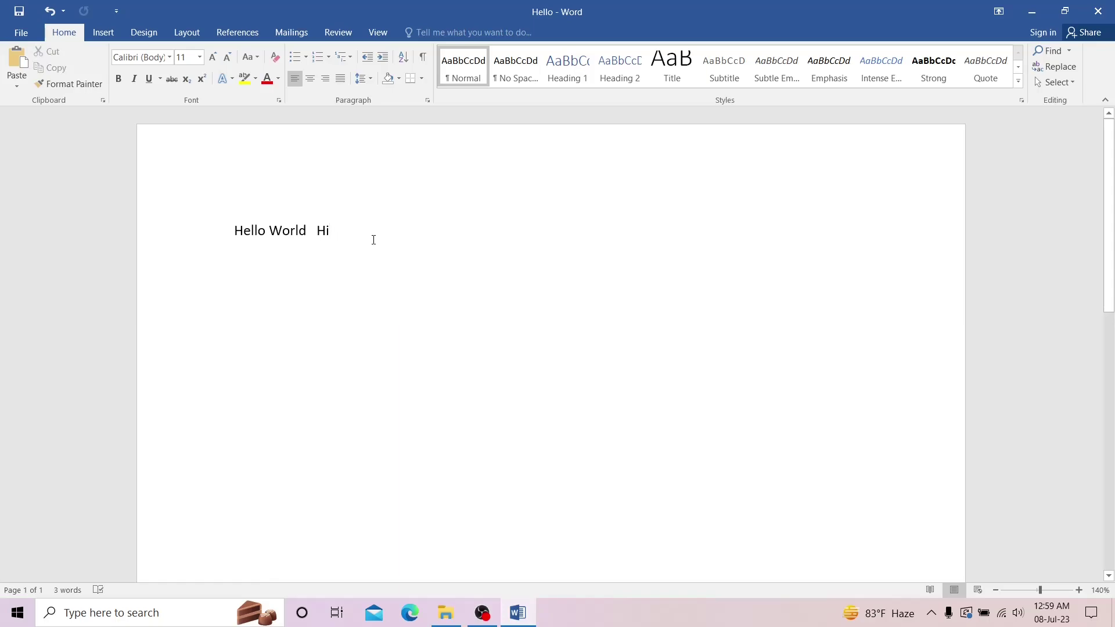
click(47, 18)
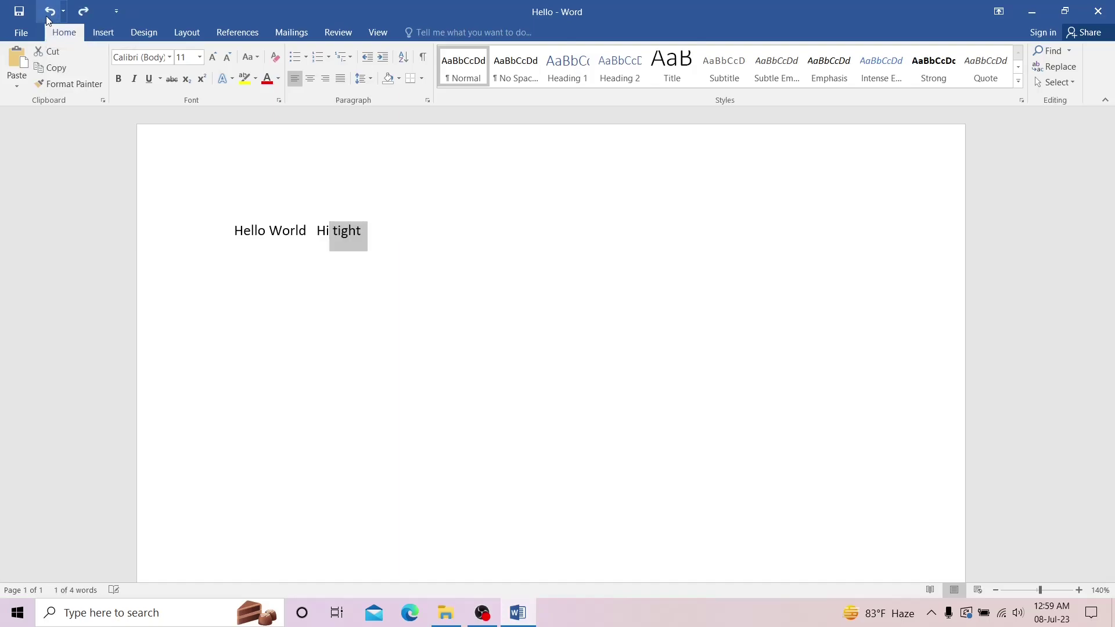
click(383, 238)
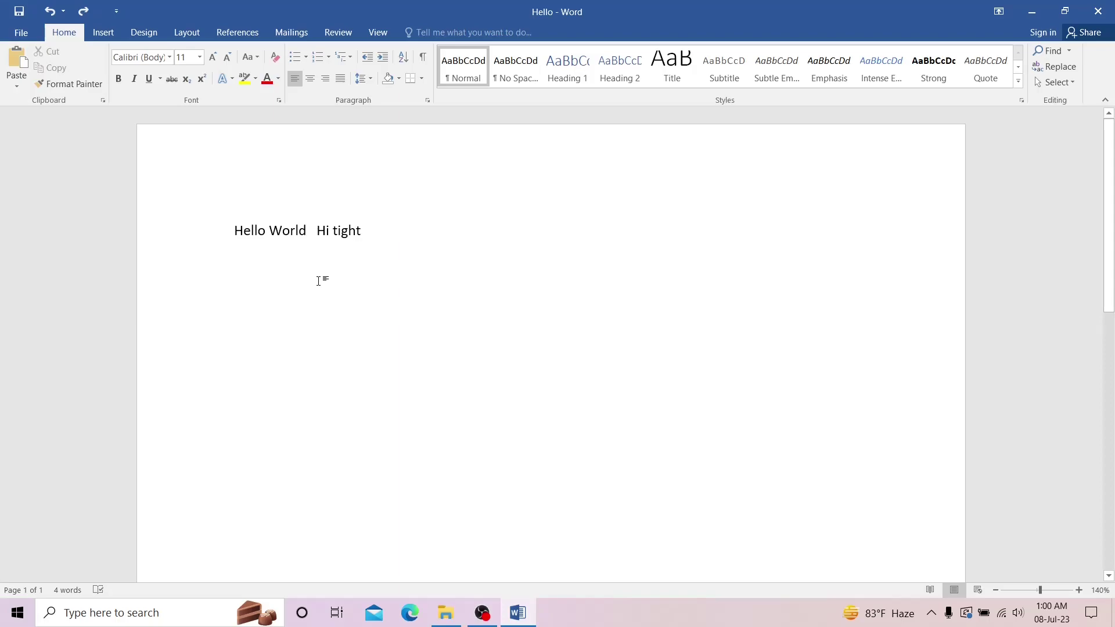
double_click(349, 232)
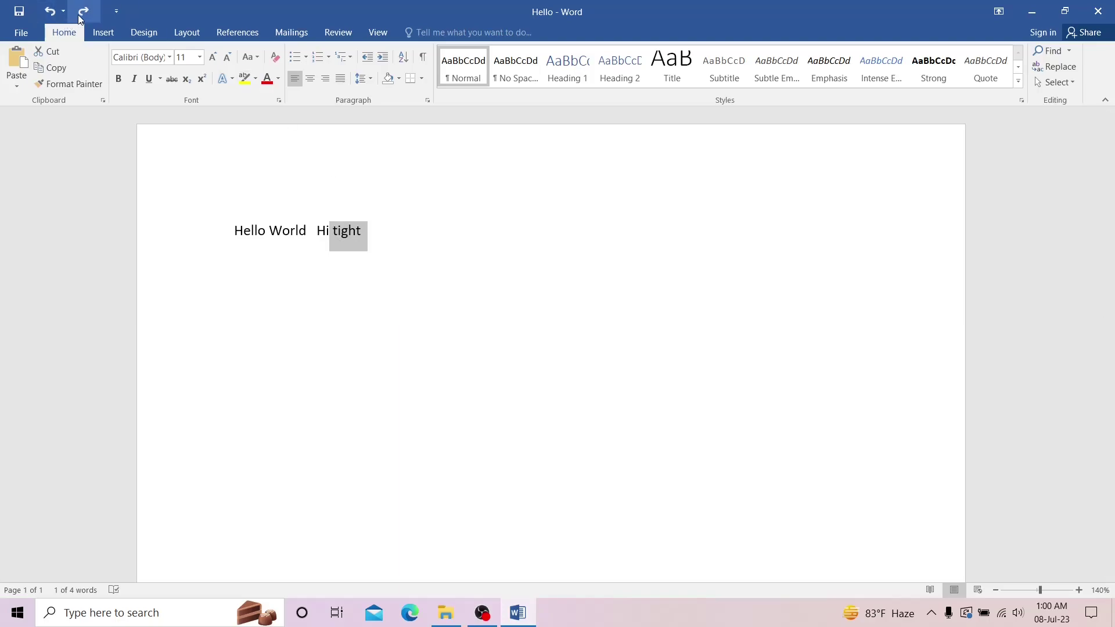
click(81, 18)
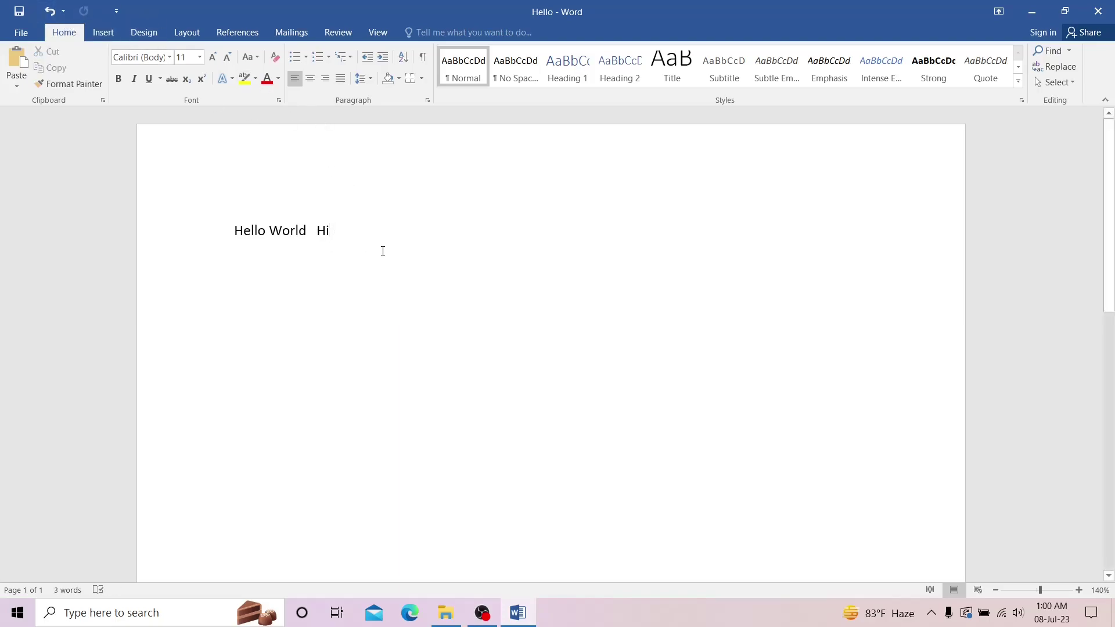
click(116, 13)
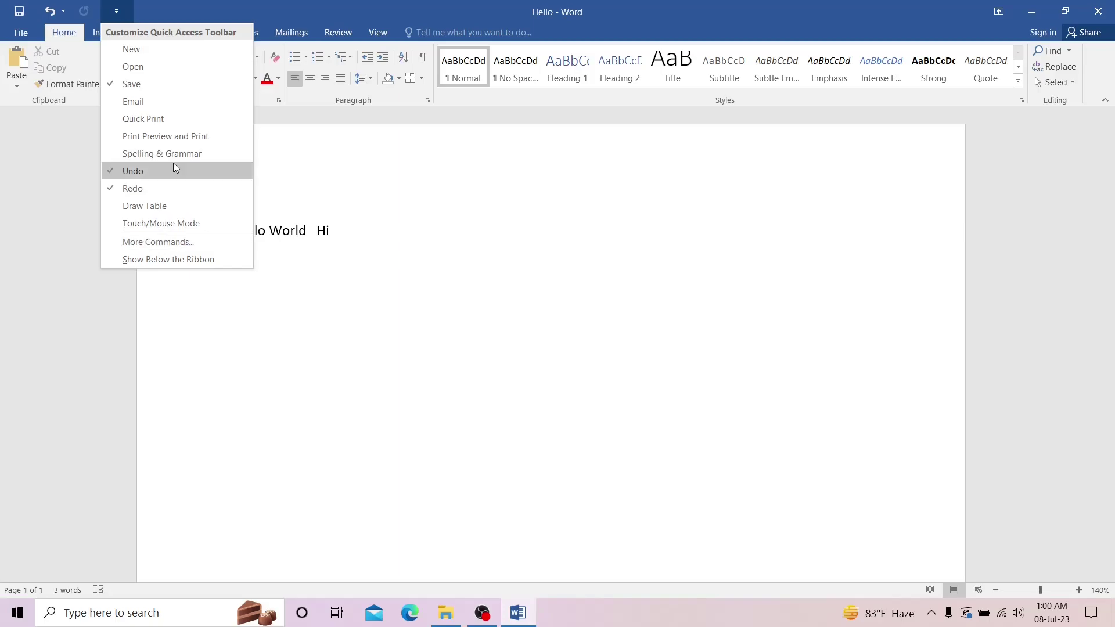
Dismiss the Quick Access list, check Ribbon Display Options, and minimize the Word window
click(261, 9)
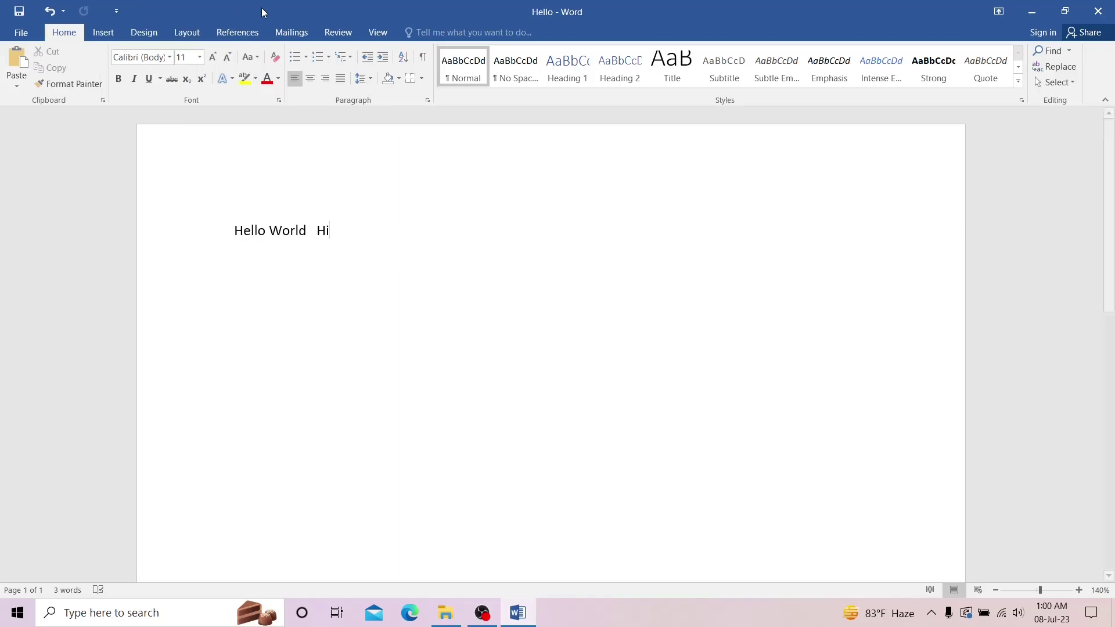
click(998, 12)
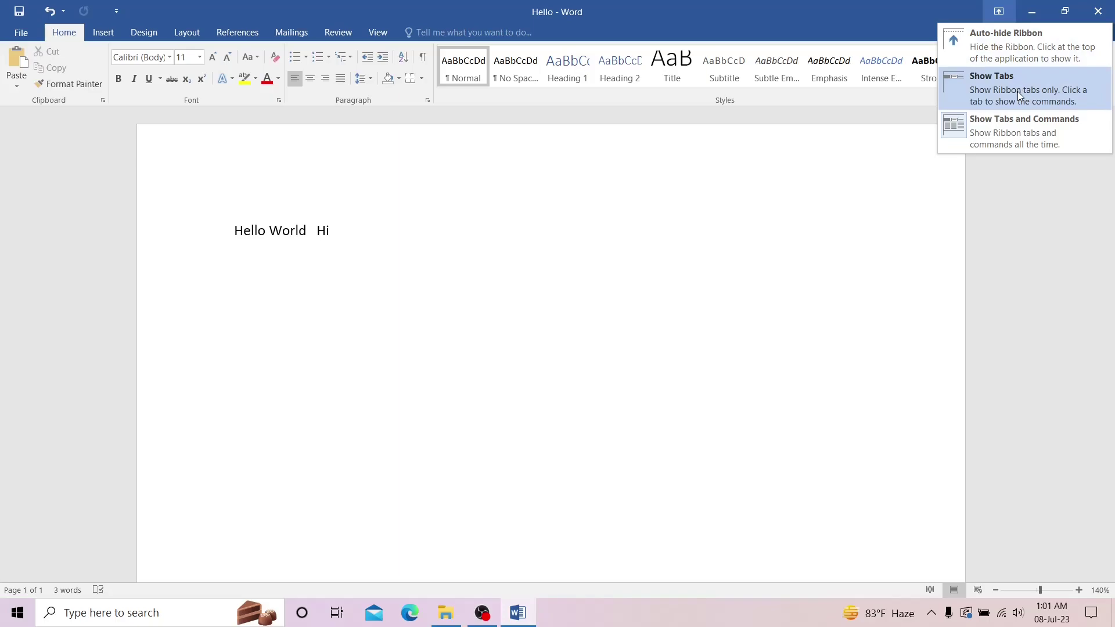
click(933, 187)
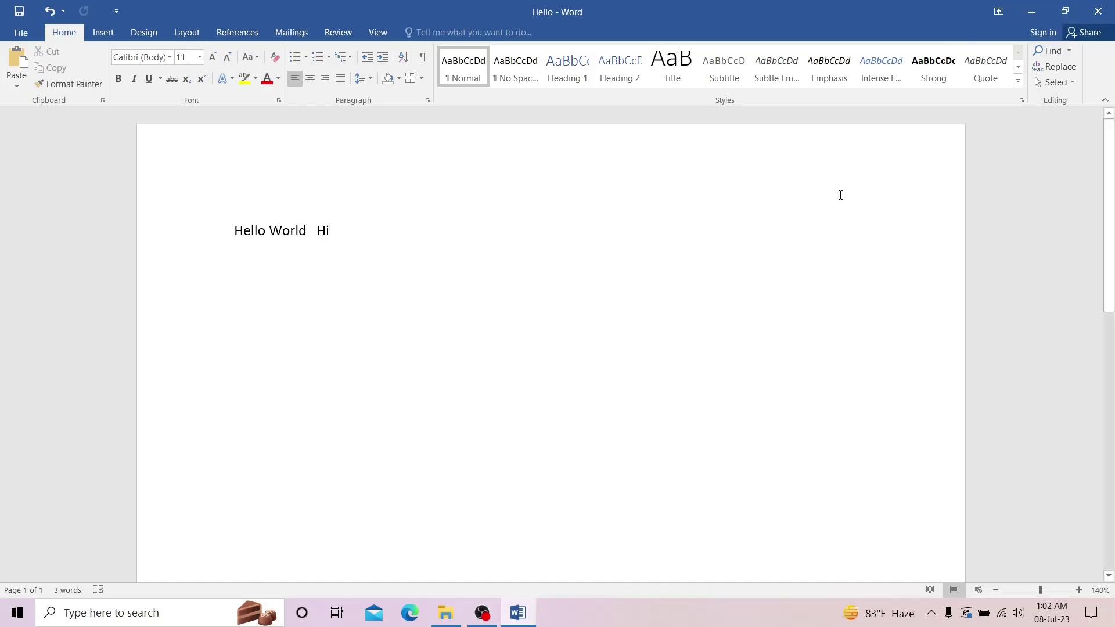
click(1029, 15)
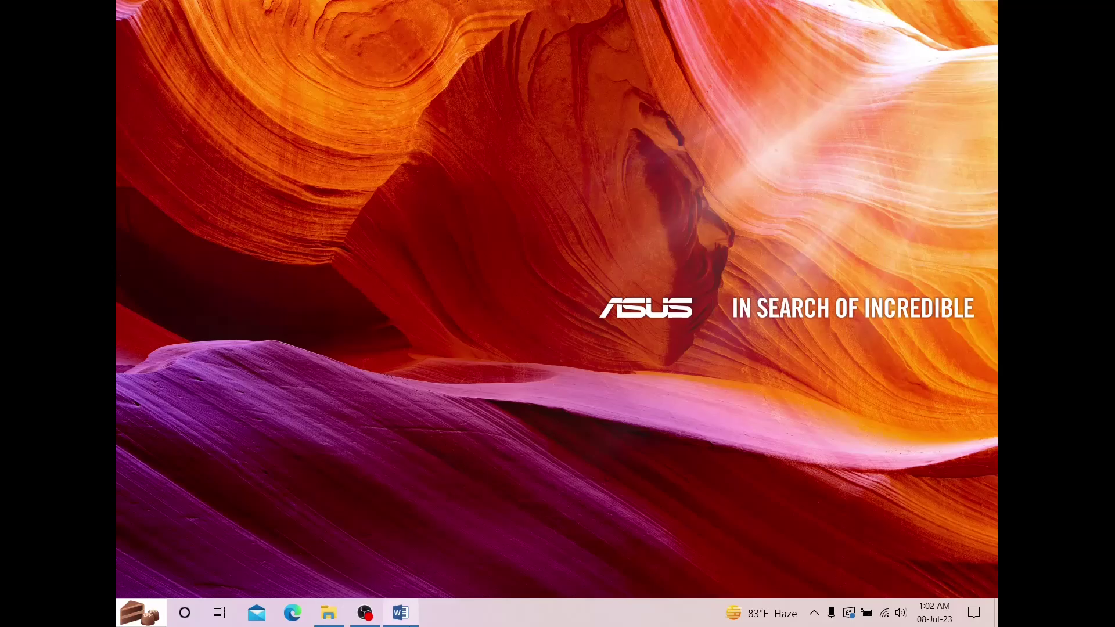
Restore Word from the taskbar, resize the window narrower and shorter, then maximize it
mouse_move(412, 617)
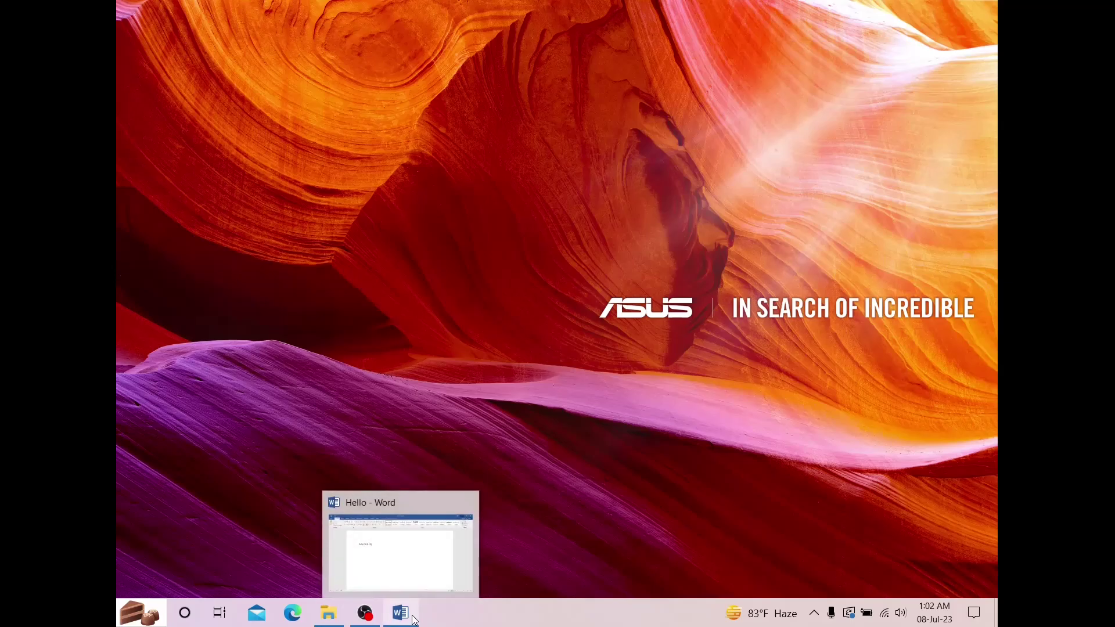
click(413, 617)
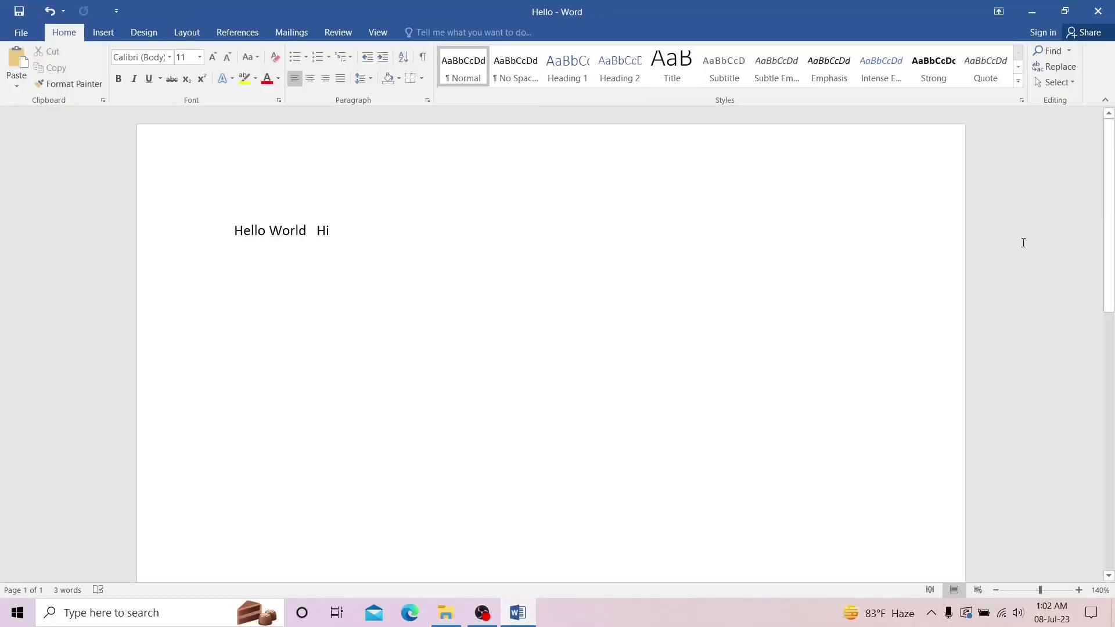
click(1066, 12)
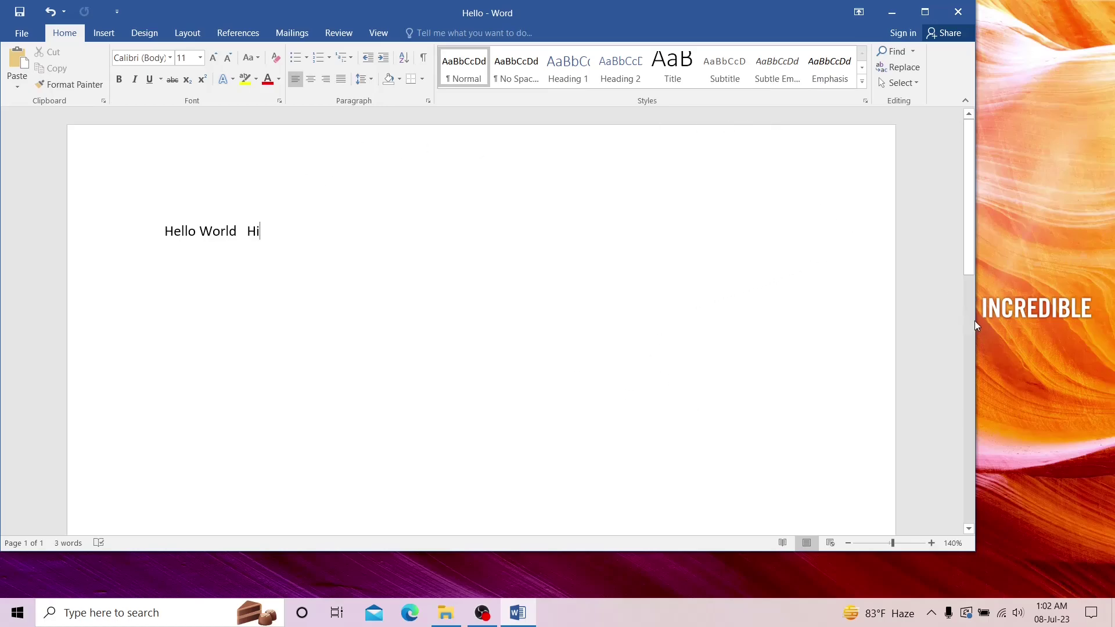
drag(974, 321, 765, 299)
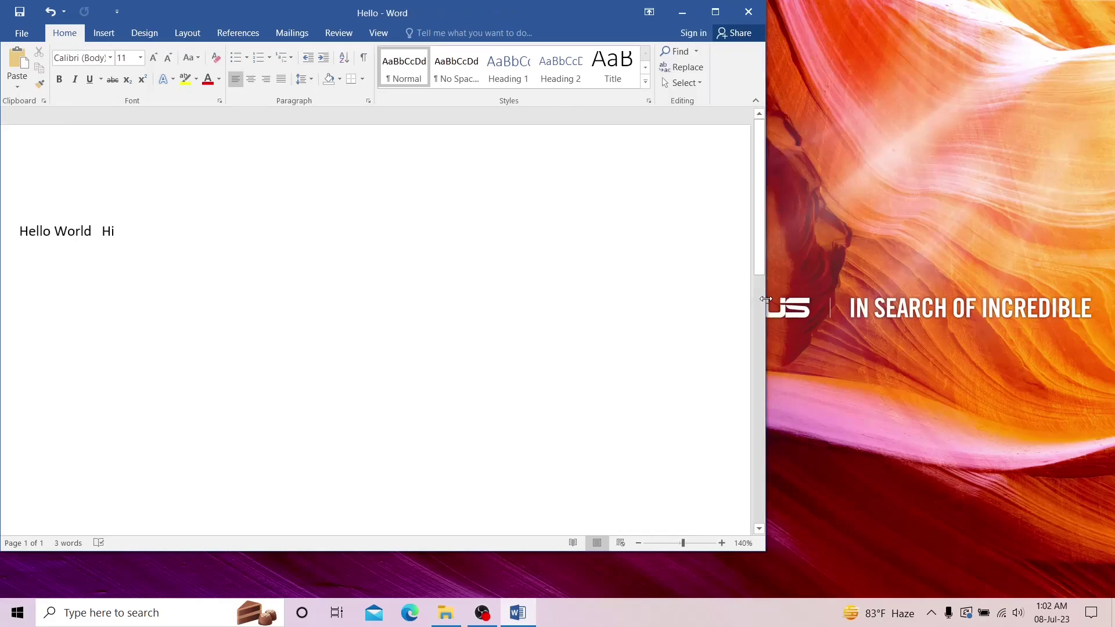
drag(331, 553, 342, 445)
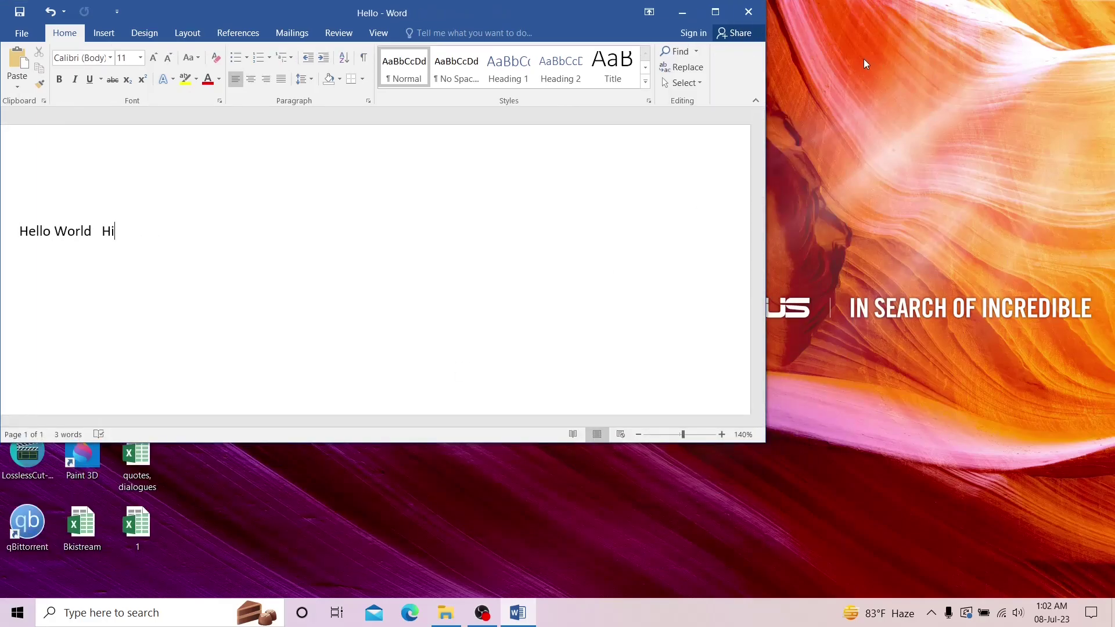
drag(416, 443, 403, 483)
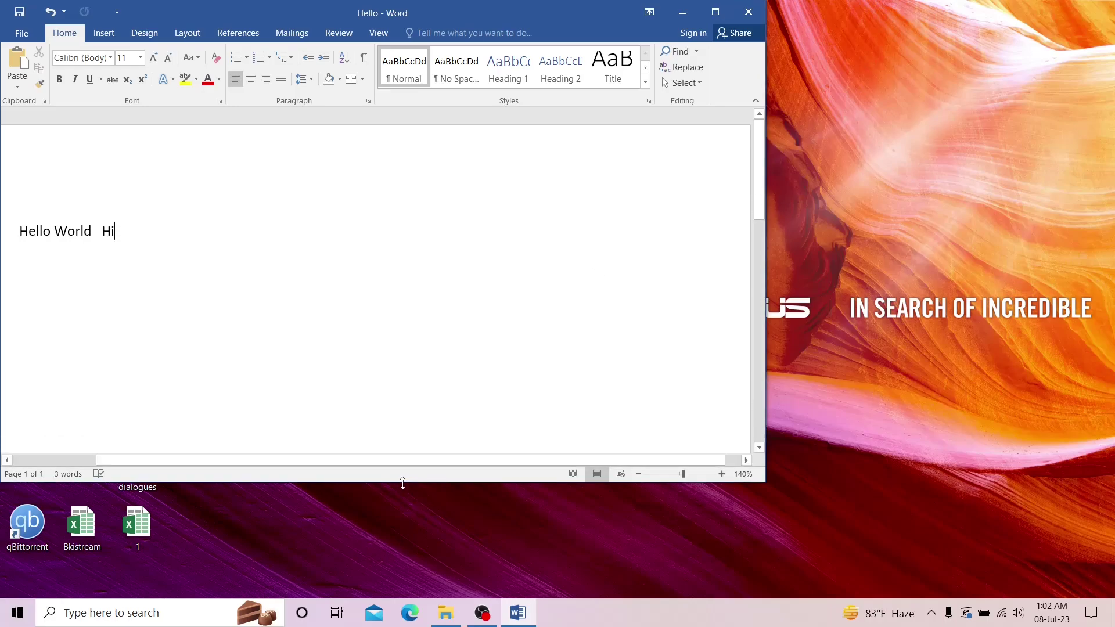
click(715, 11)
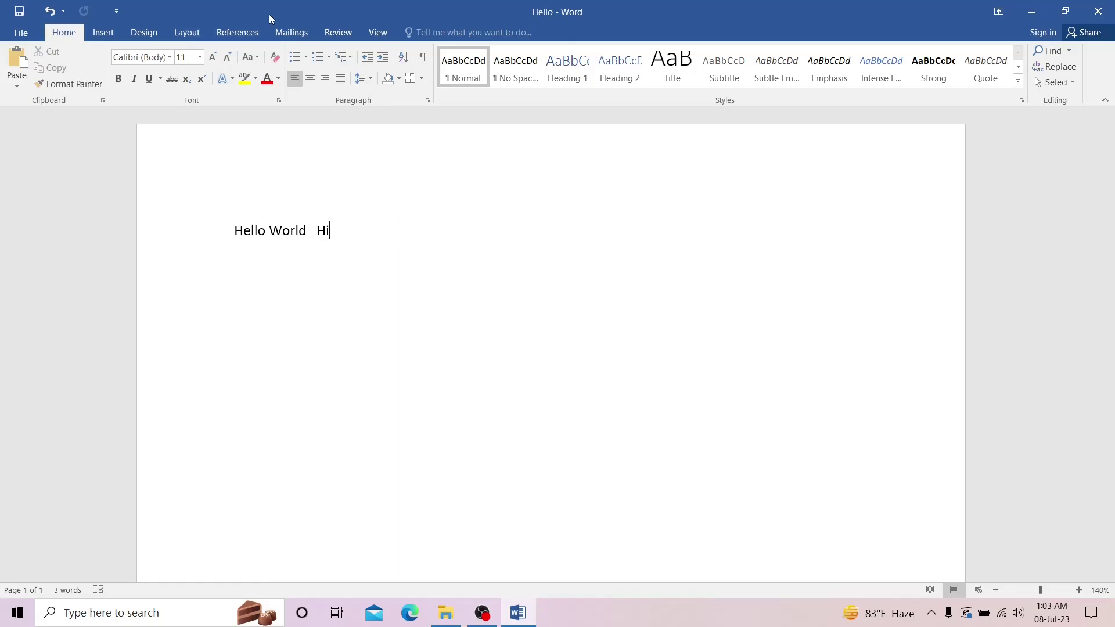
On the File Info page, browse the Protect Document, Check for Issues and Manage Document options
click(21, 34)
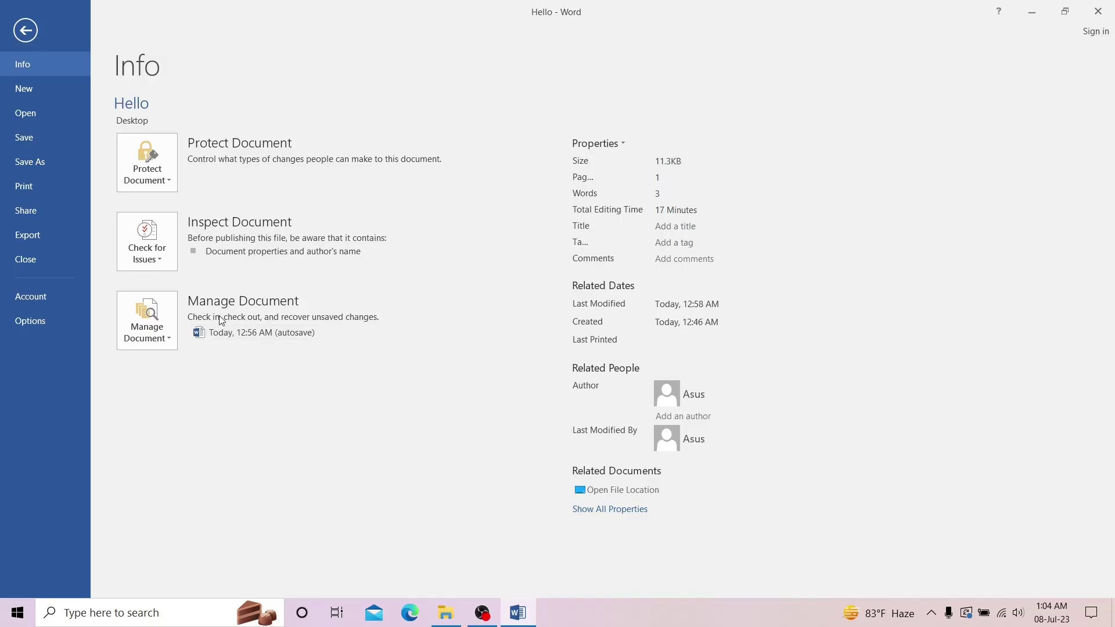
click(168, 182)
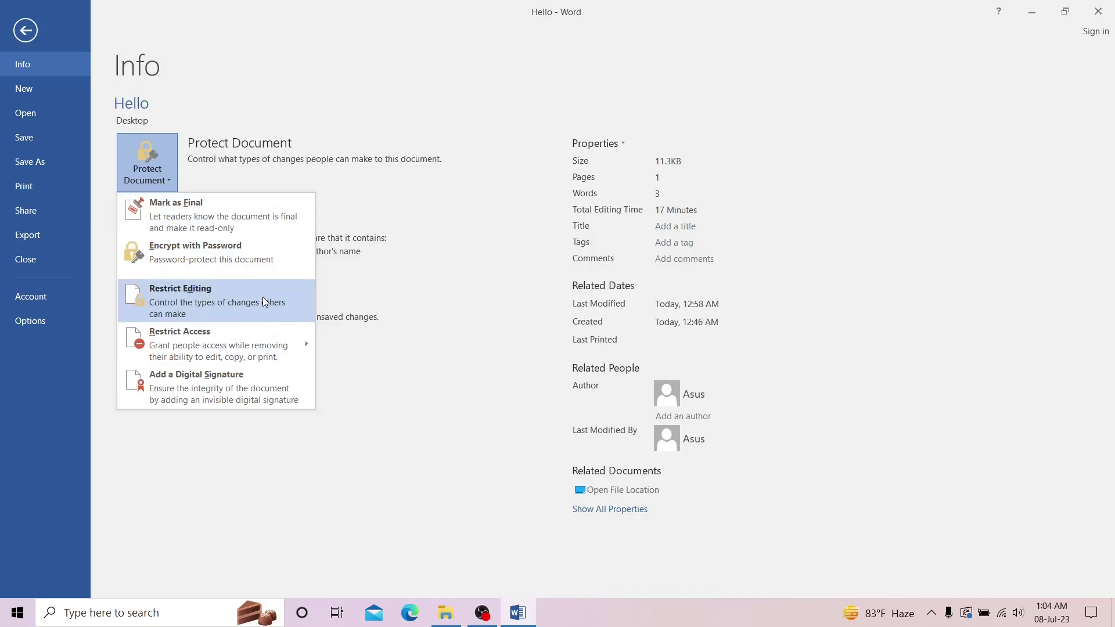
click(246, 178)
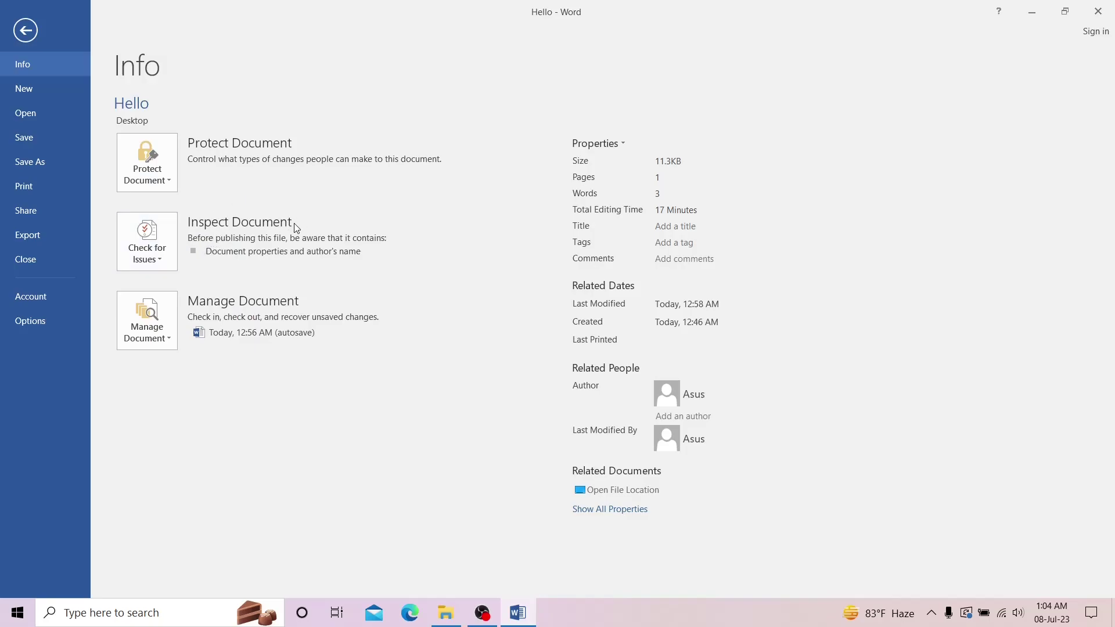
click(160, 262)
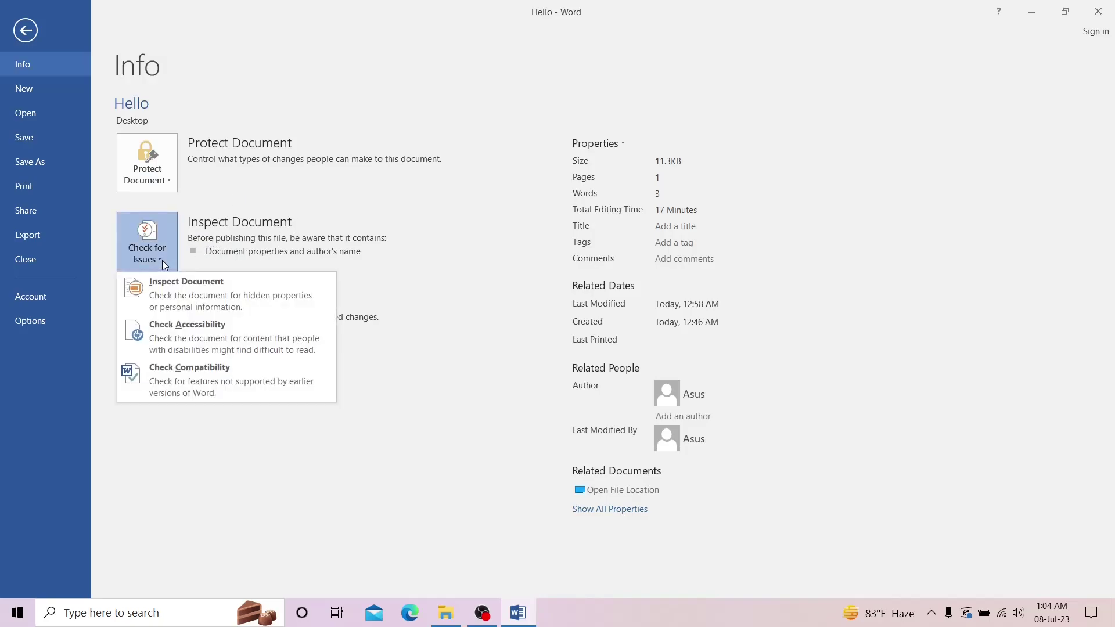
click(195, 433)
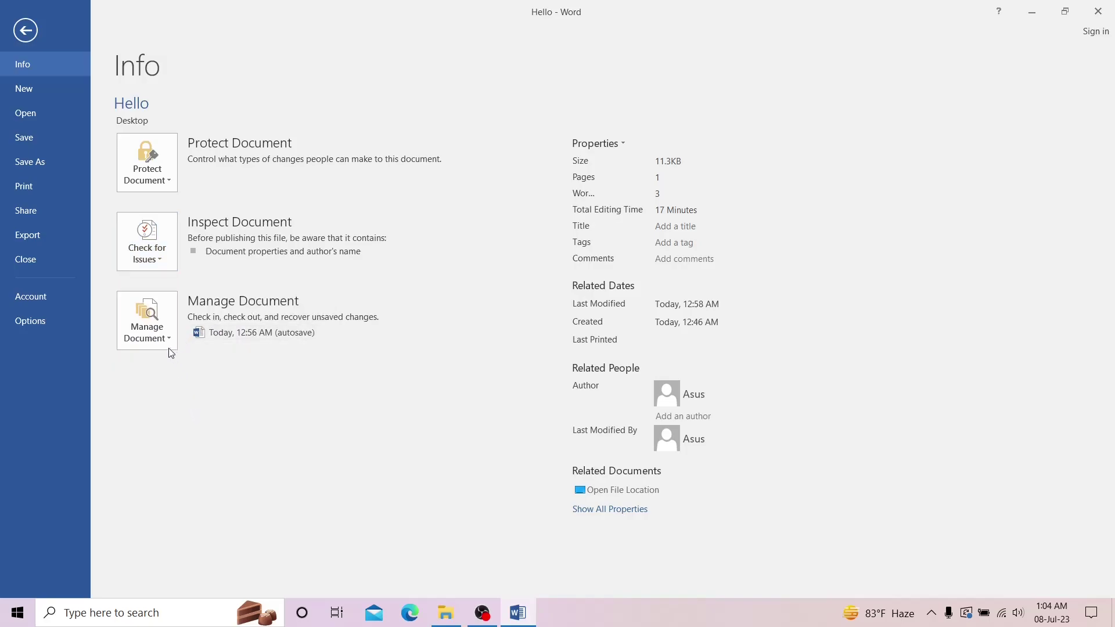
click(160, 334)
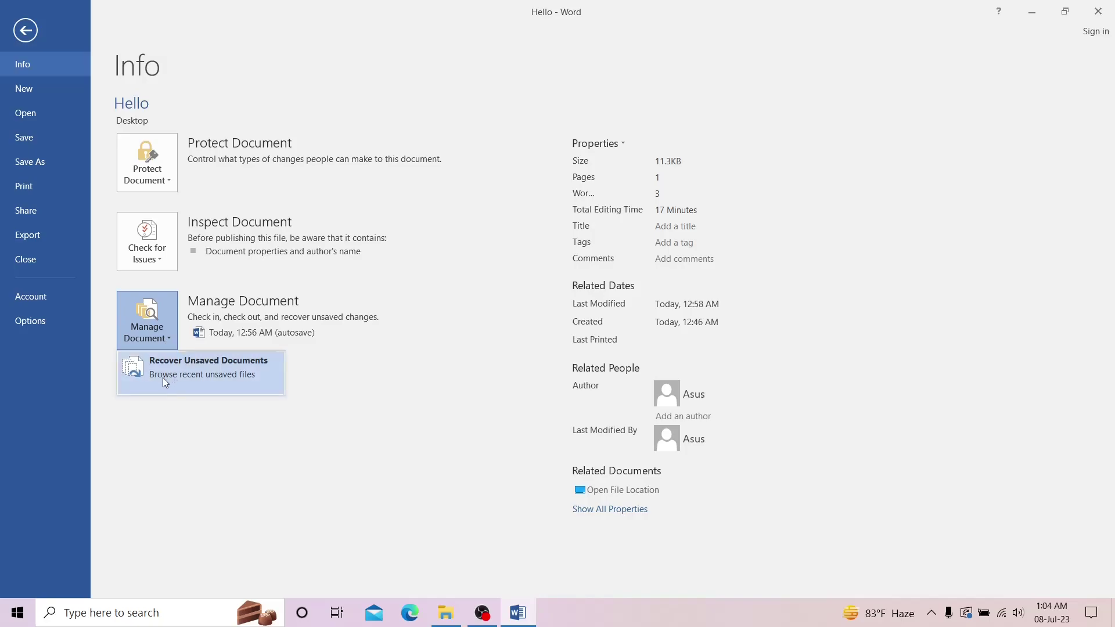
click(184, 430)
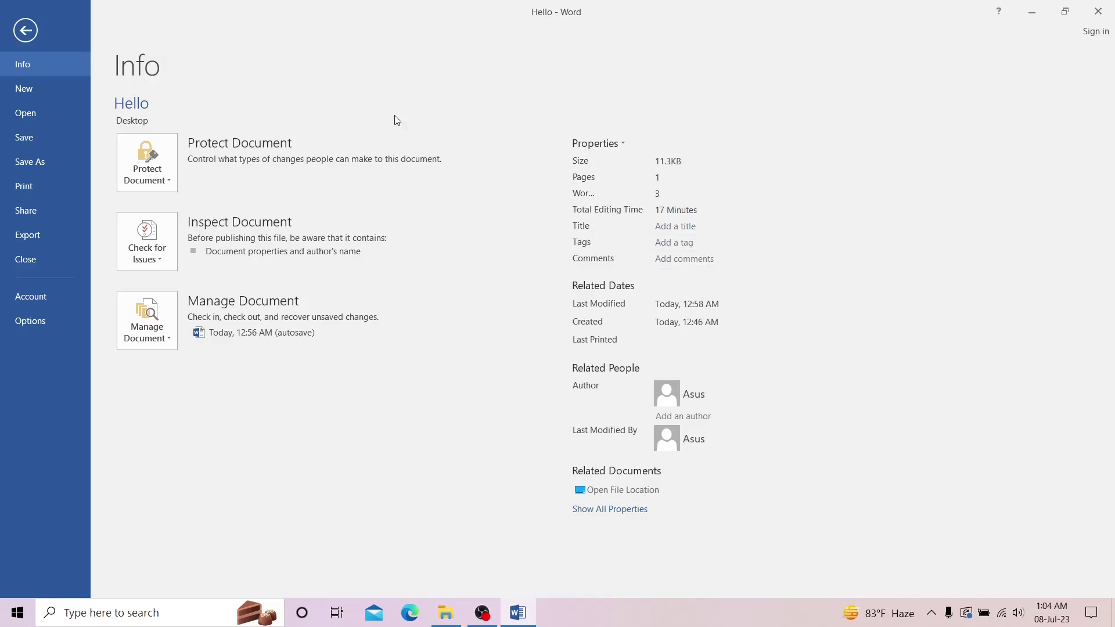
Look over the New and Open pages, save Hello, then bring up the Save As locations
click(16, 92)
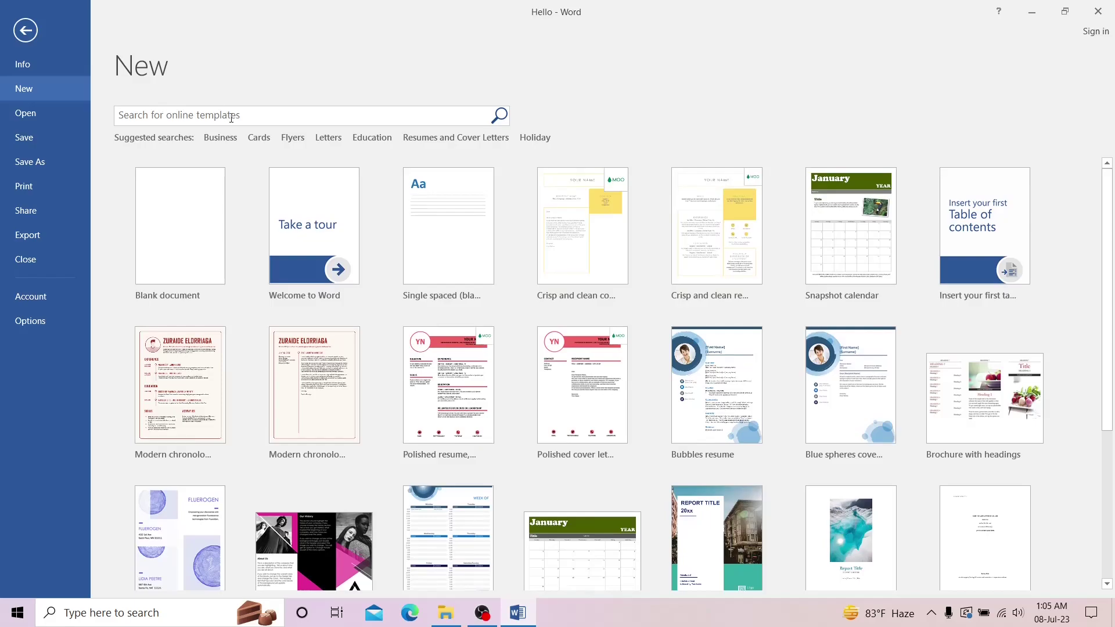
click(13, 119)
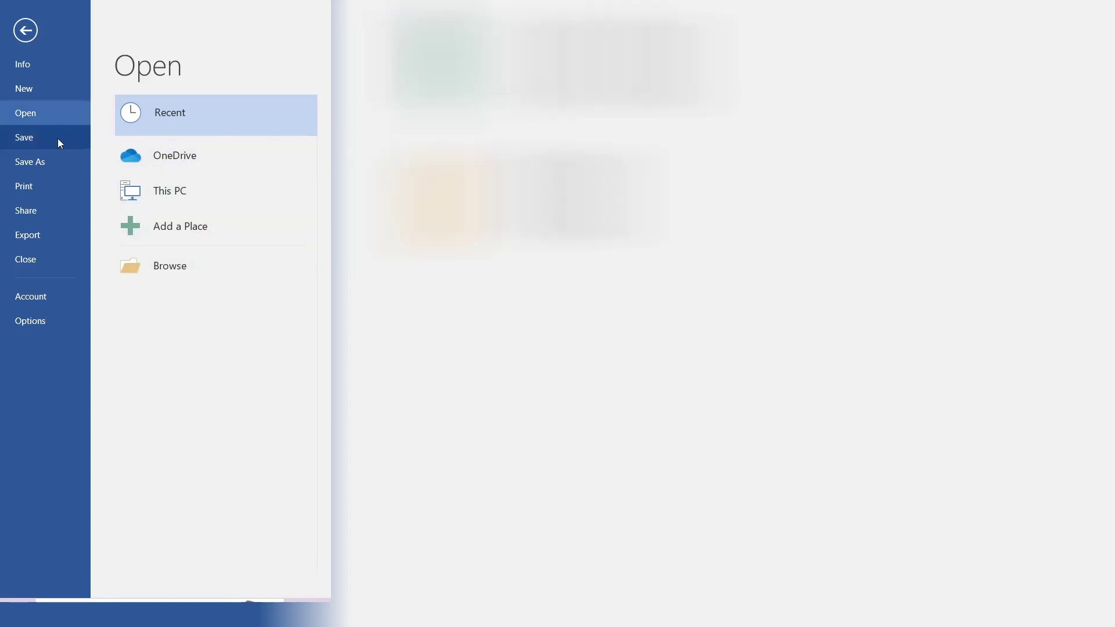
click(57, 138)
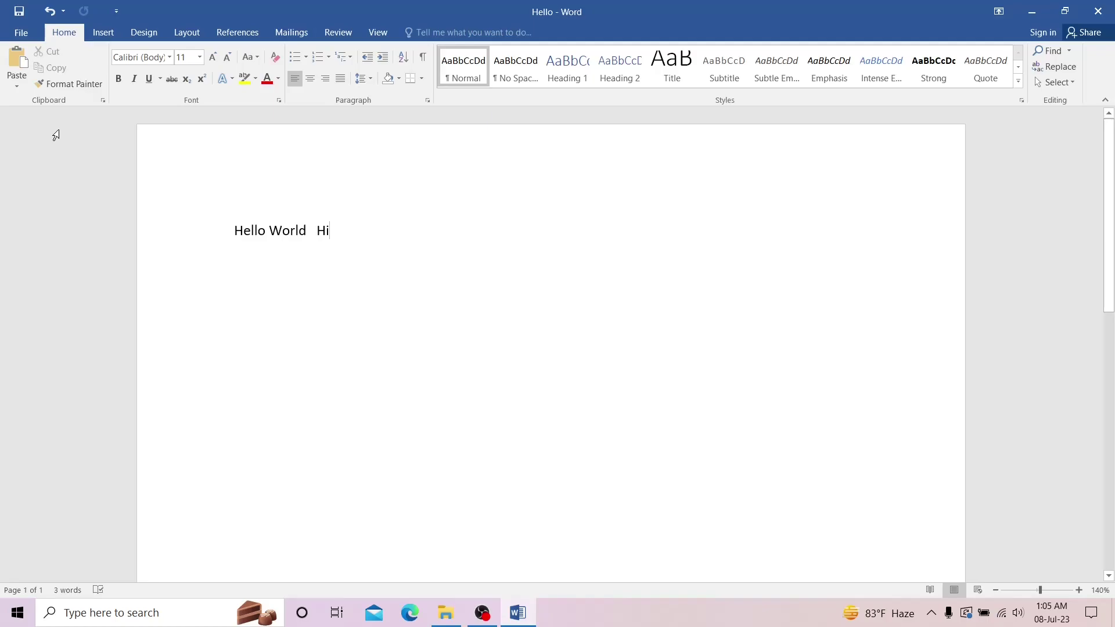
click(3, 34)
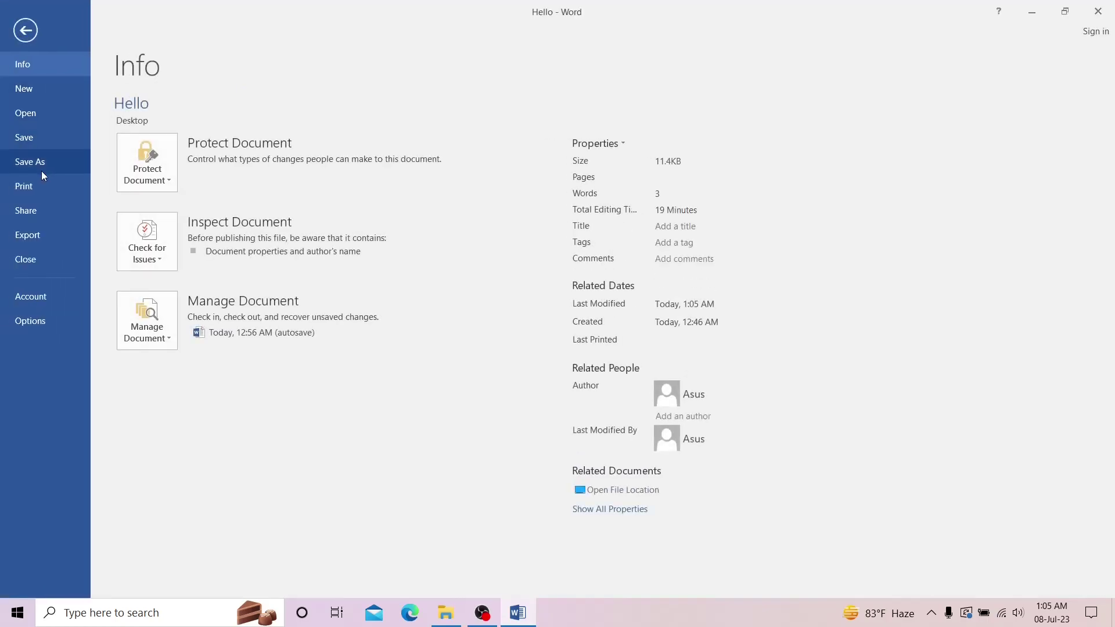
click(42, 171)
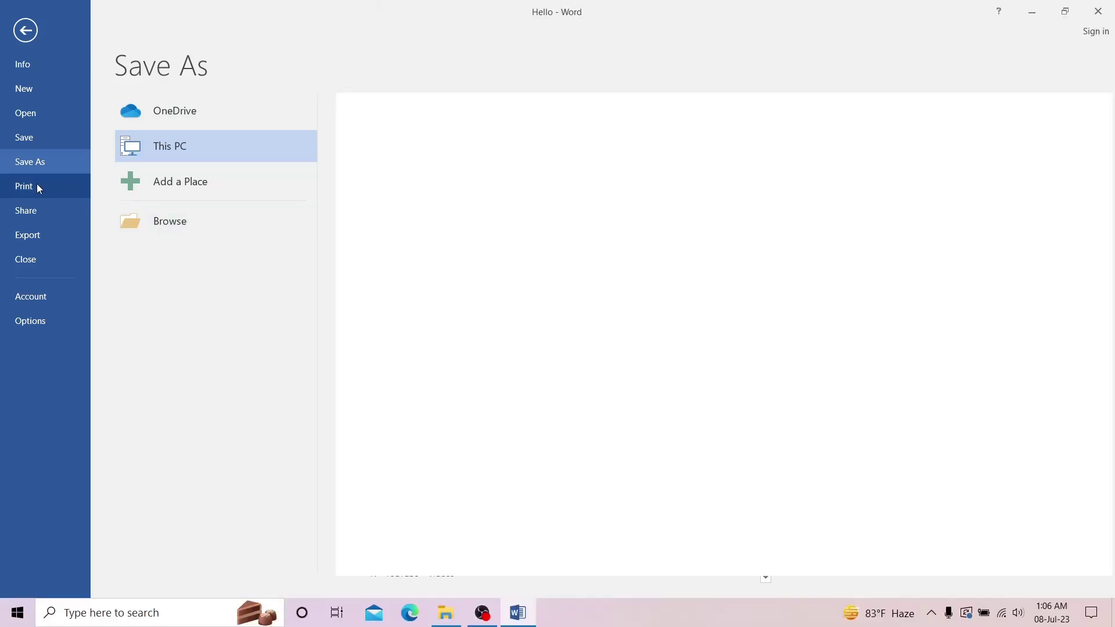
Look through the Print, Share and Export pages, ending on Create PDF/XPS Document
click(37, 185)
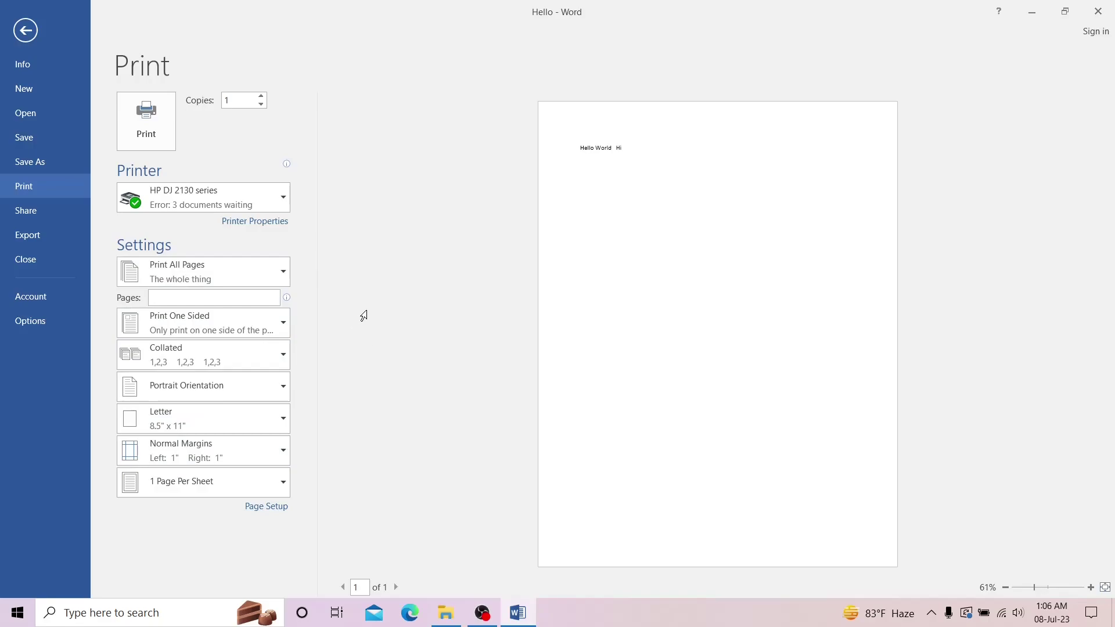
click(65, 220)
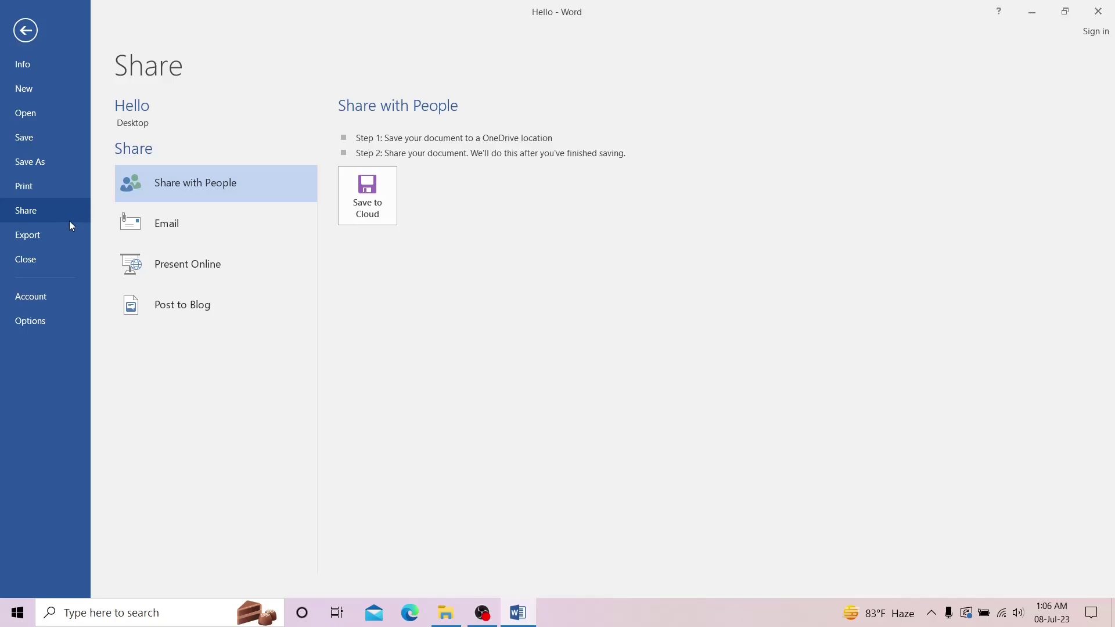
click(56, 241)
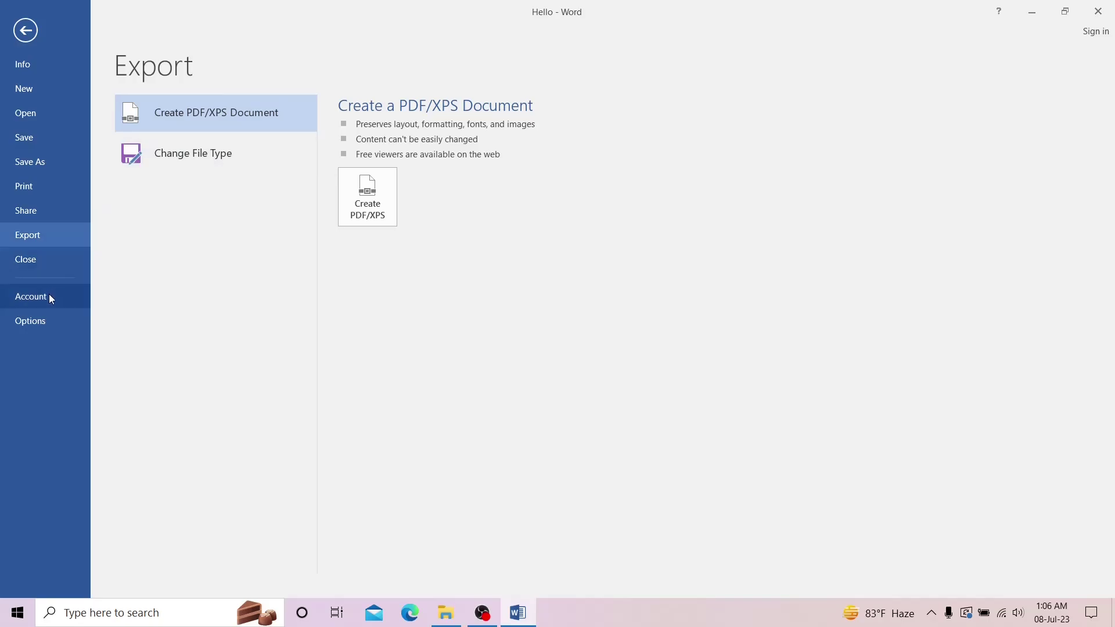
Step through the Word Options categories from Display to Quick Access Toolbar, then close the dialog
key(Escape)
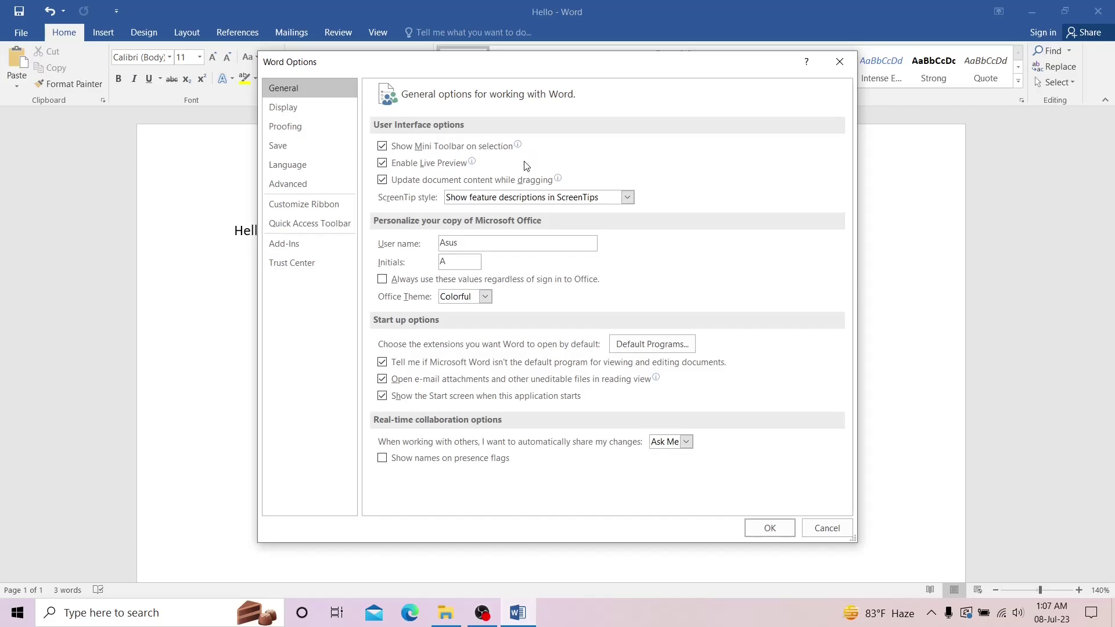
click(308, 106)
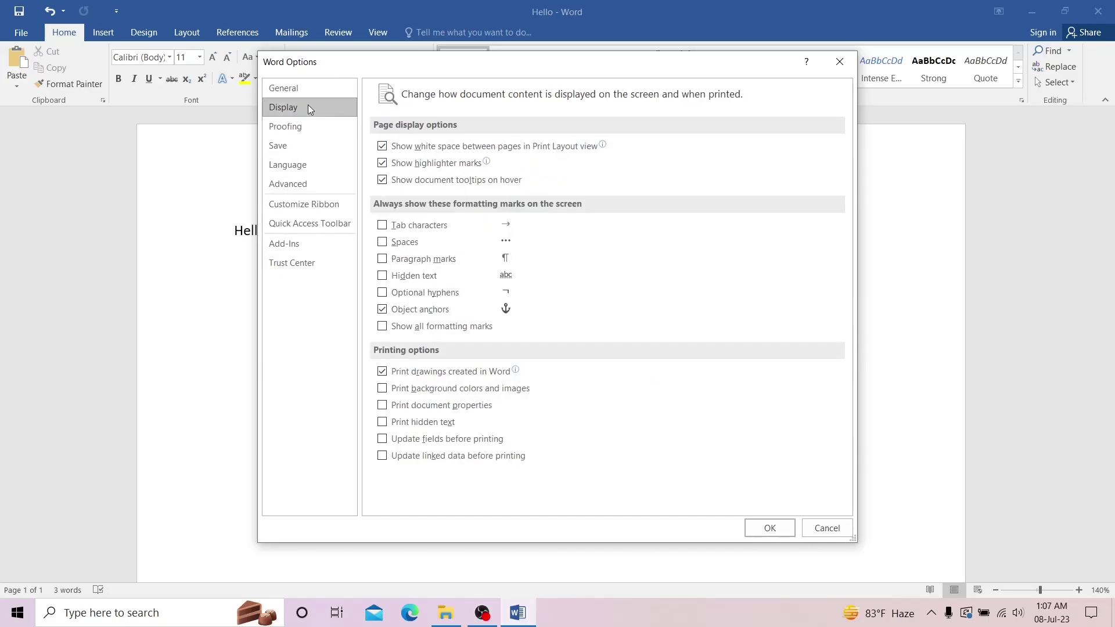
click(302, 128)
click(301, 146)
click(301, 165)
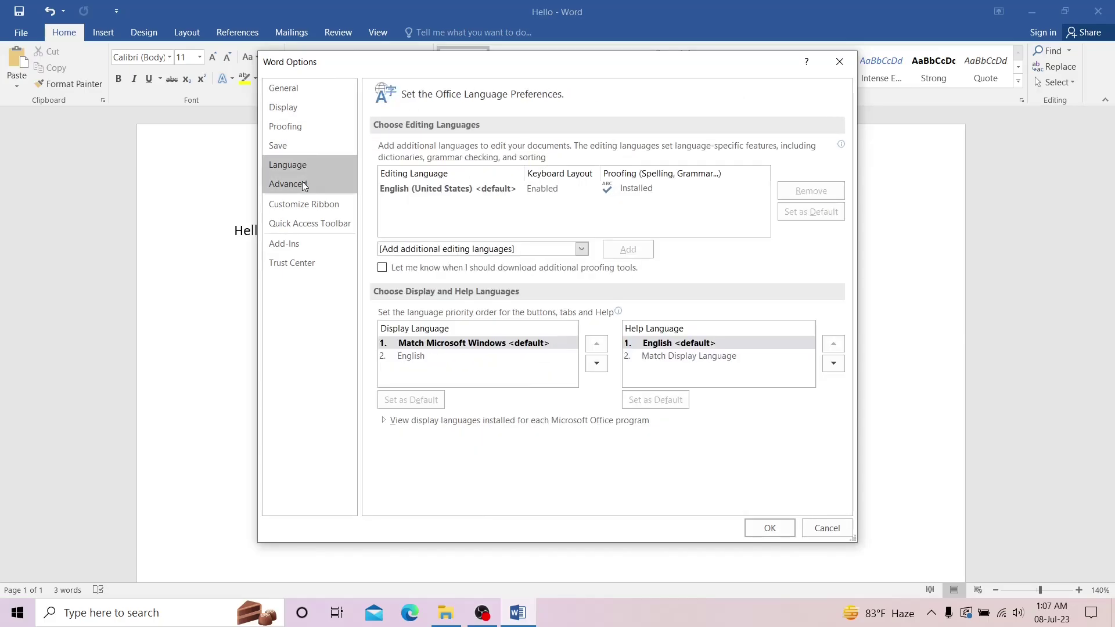
click(302, 184)
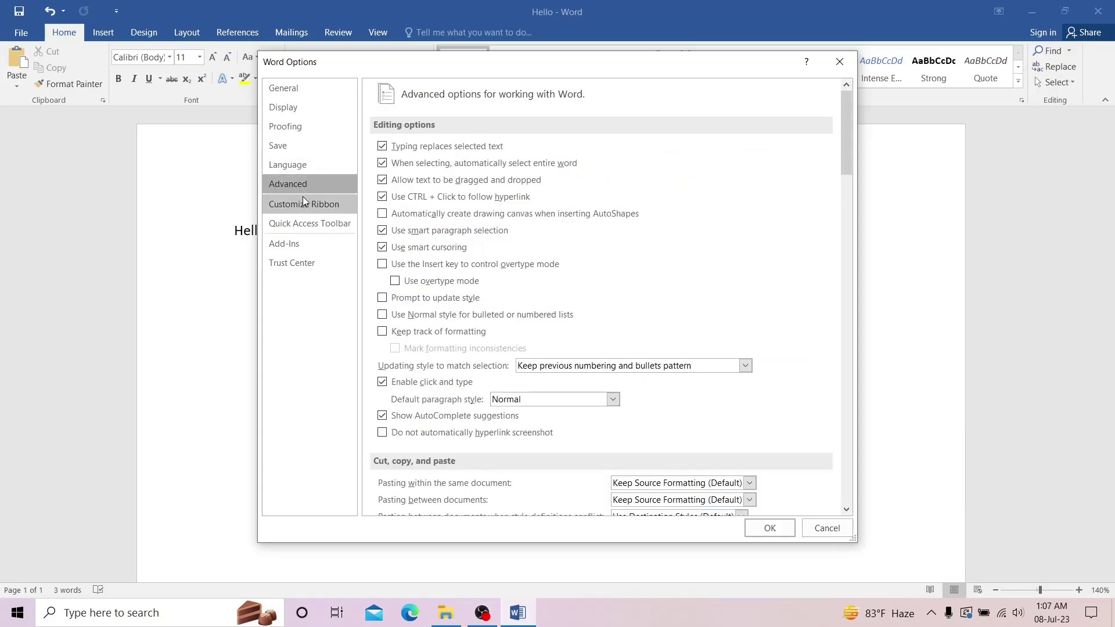
click(302, 200)
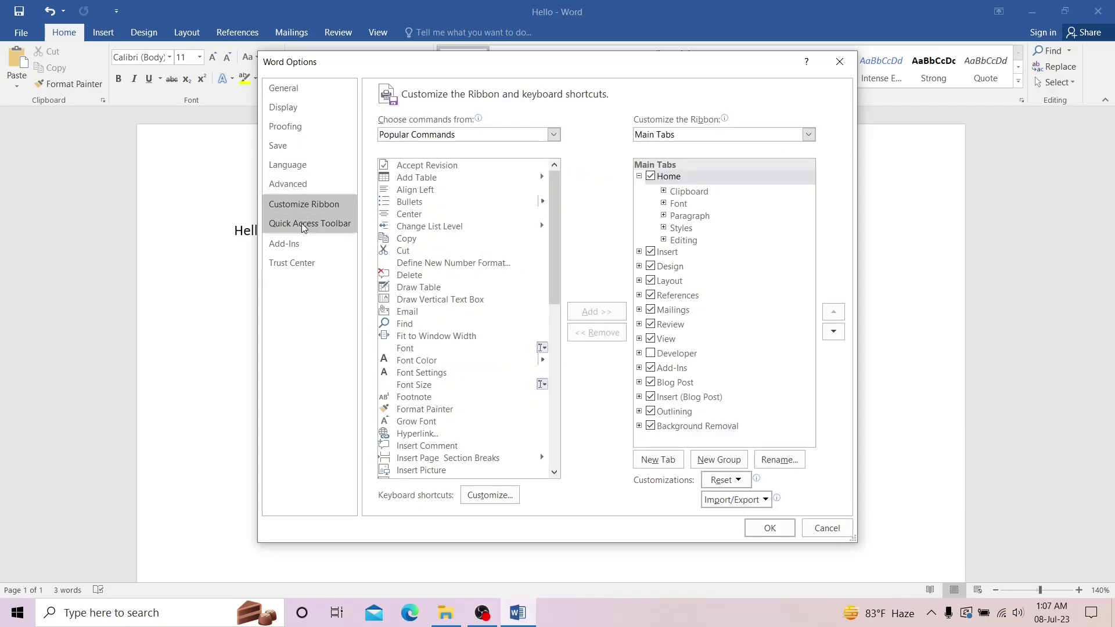
click(301, 223)
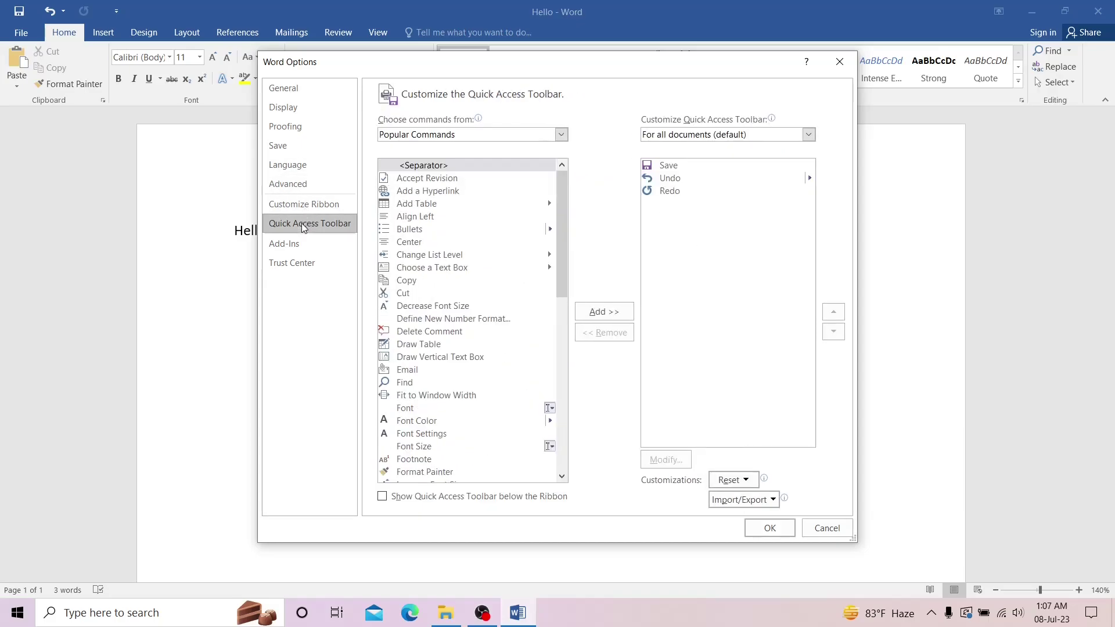
click(302, 90)
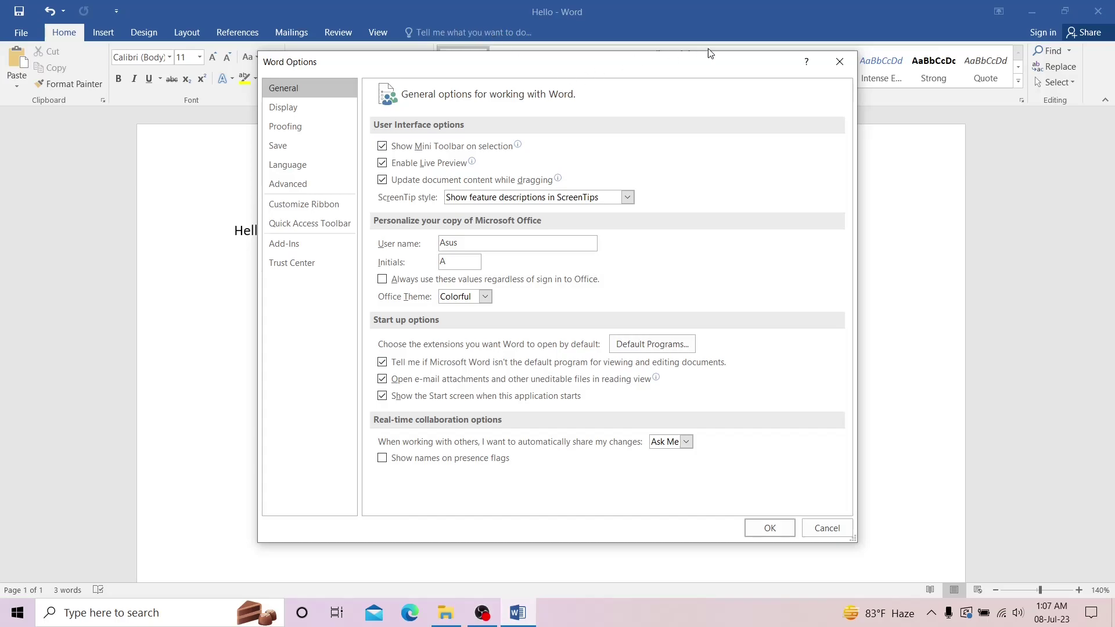
click(842, 62)
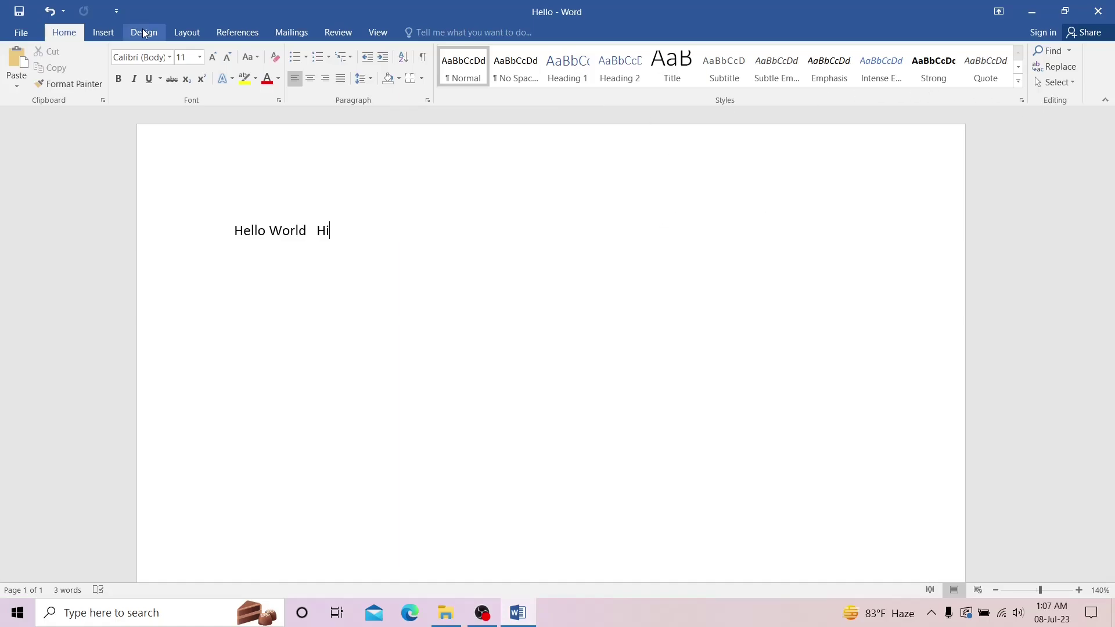
Look over the Insert, Design, Layout and References ribbon tabs in turn
click(103, 32)
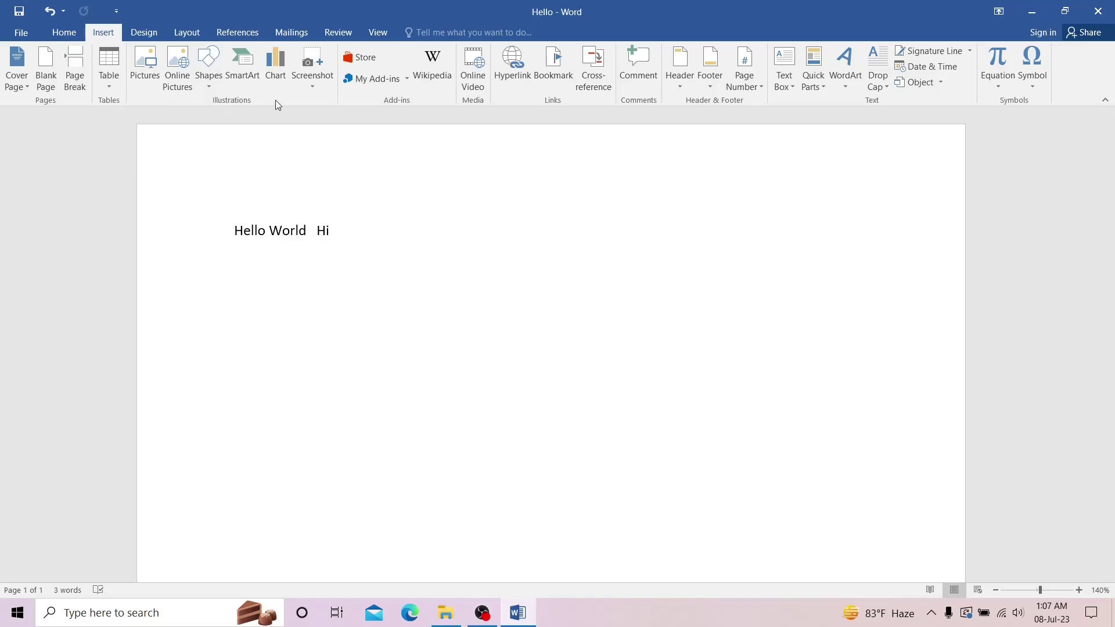
click(140, 33)
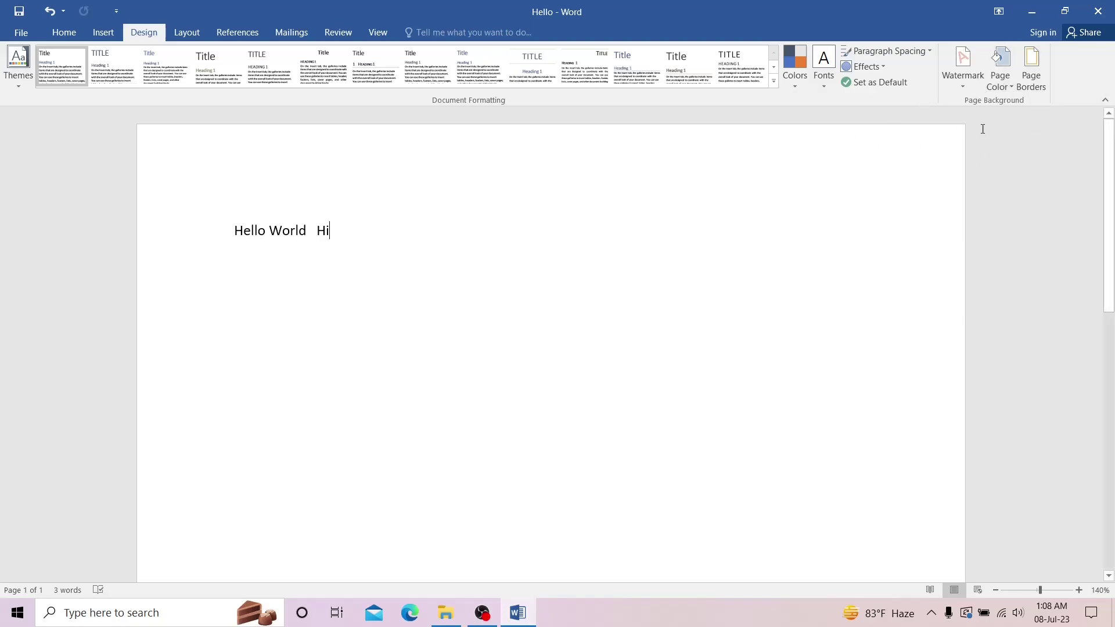
click(193, 34)
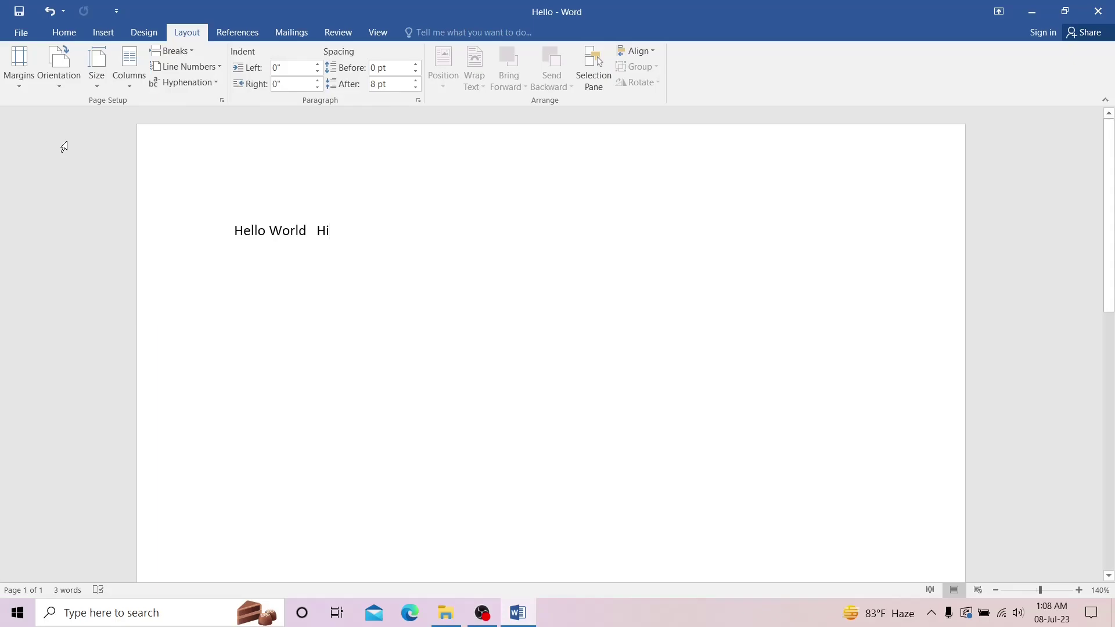
click(249, 34)
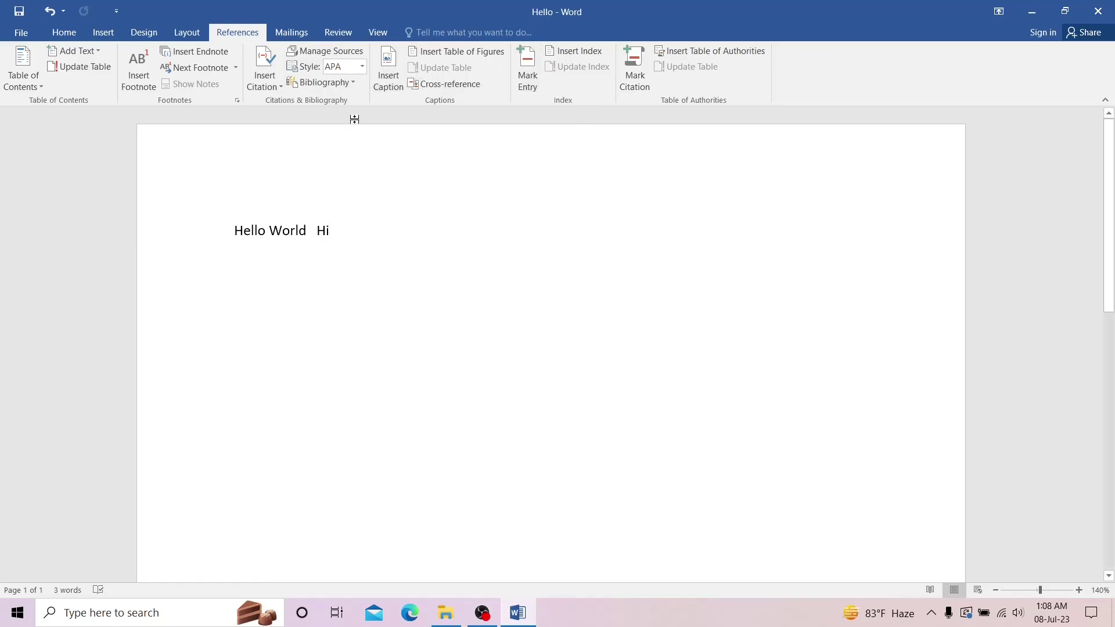
Look over the Mailings, Review and View tabs, then return to Home and select the Hello World Hi line
click(305, 35)
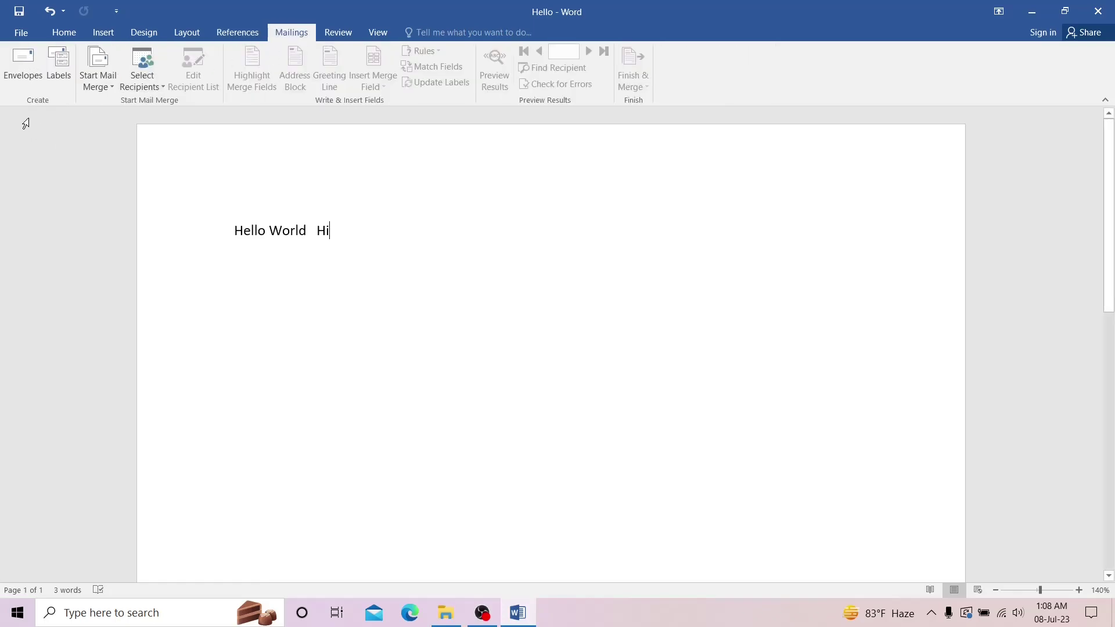
click(335, 33)
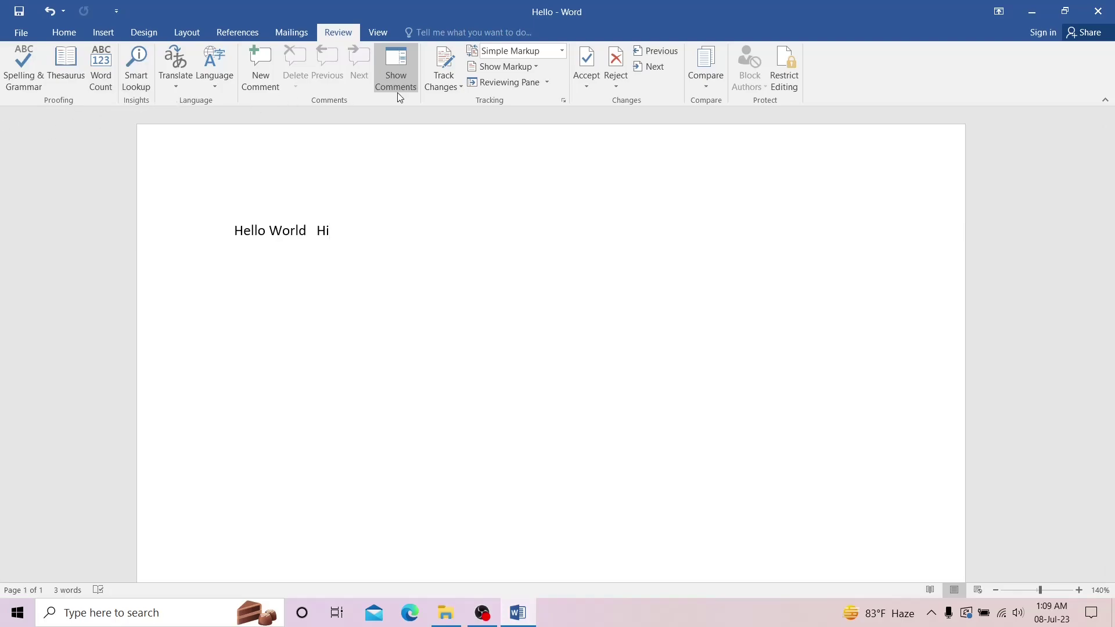
click(375, 36)
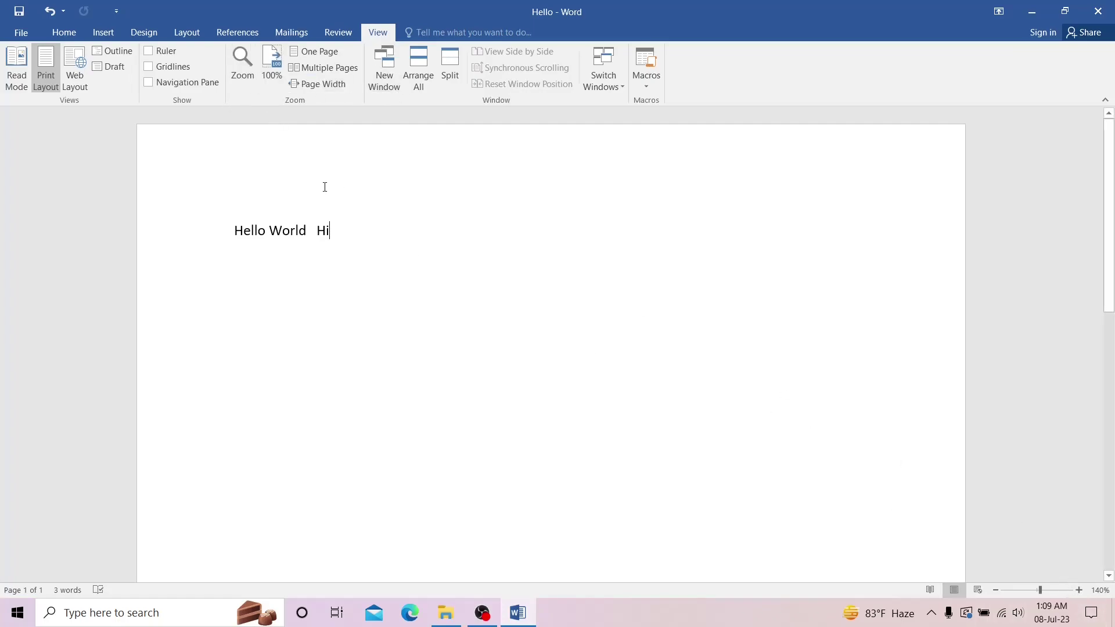
click(53, 34)
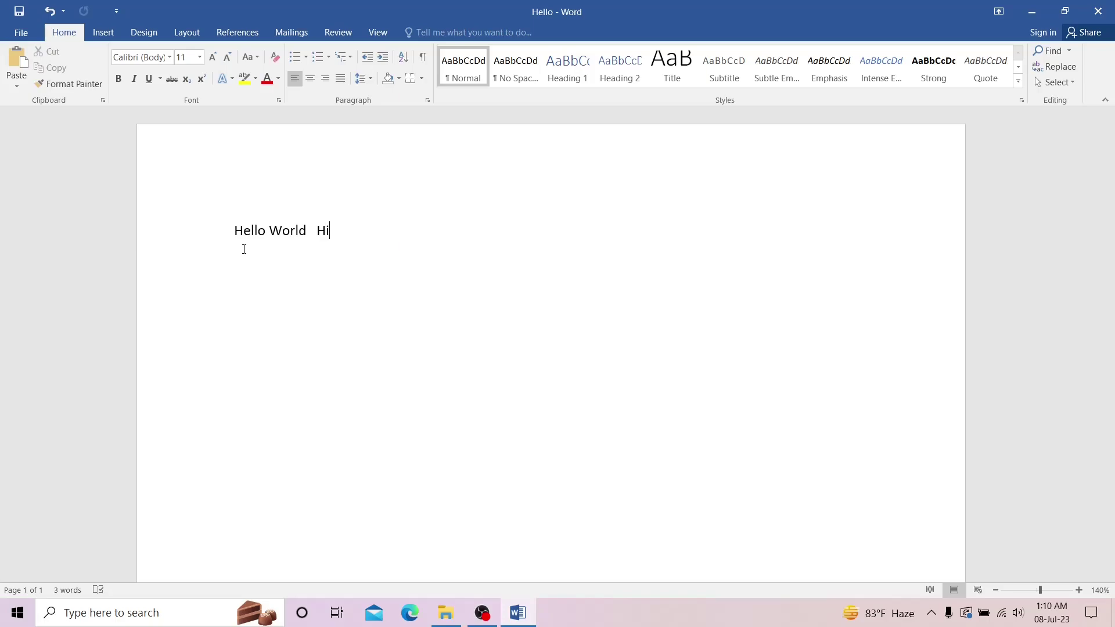
drag(228, 240, 350, 243)
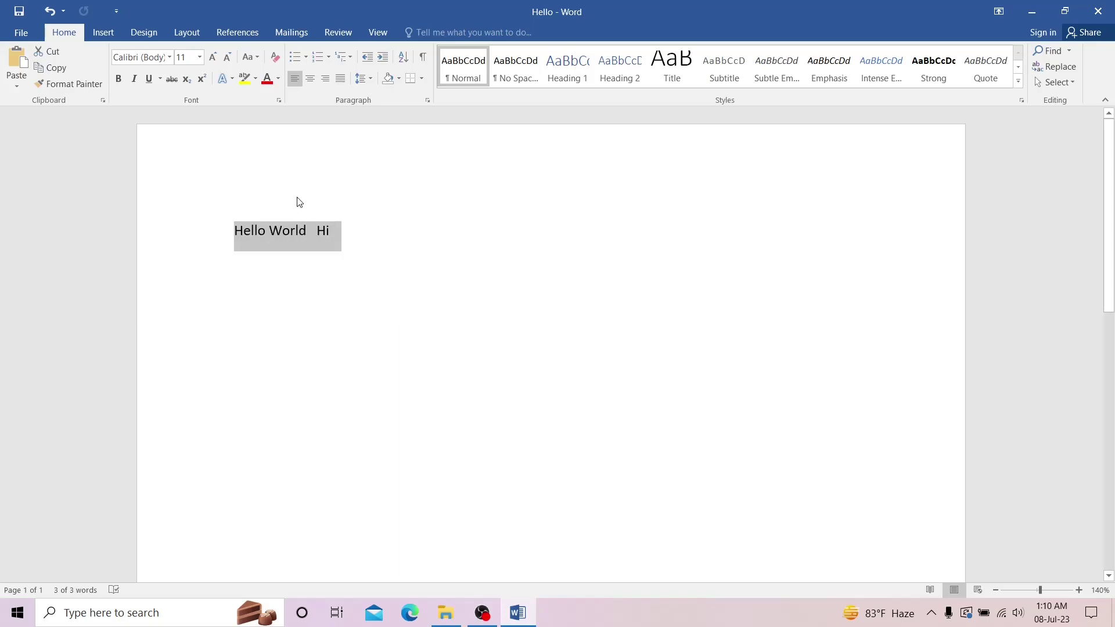
Reselect the text, try Berlin Sans FB, then switch it to Times New Roman
click(334, 234)
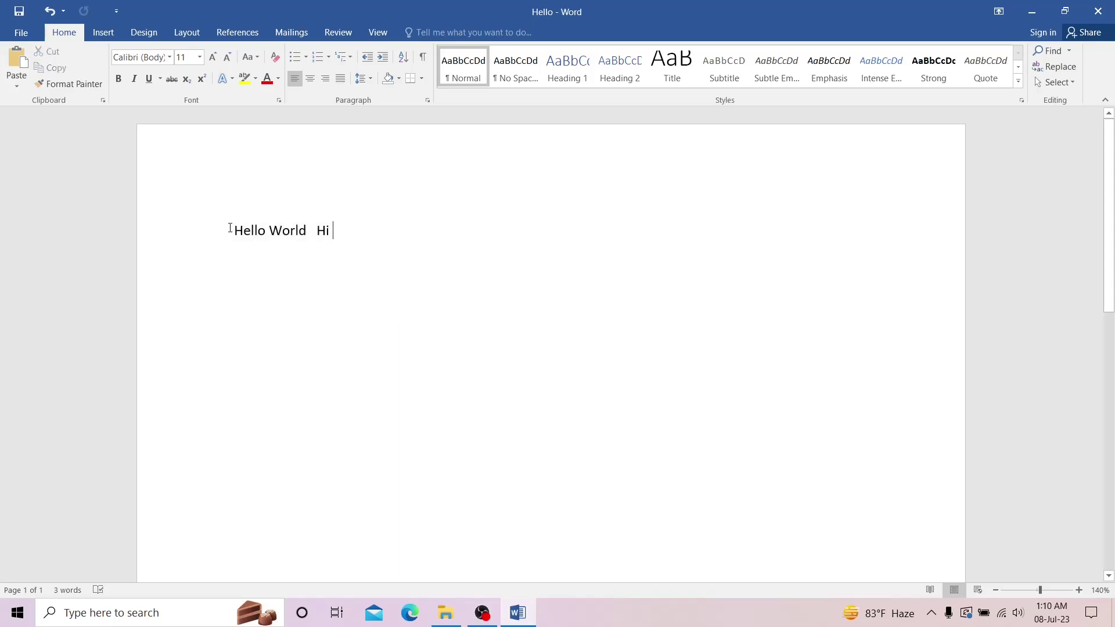
drag(230, 228, 352, 248)
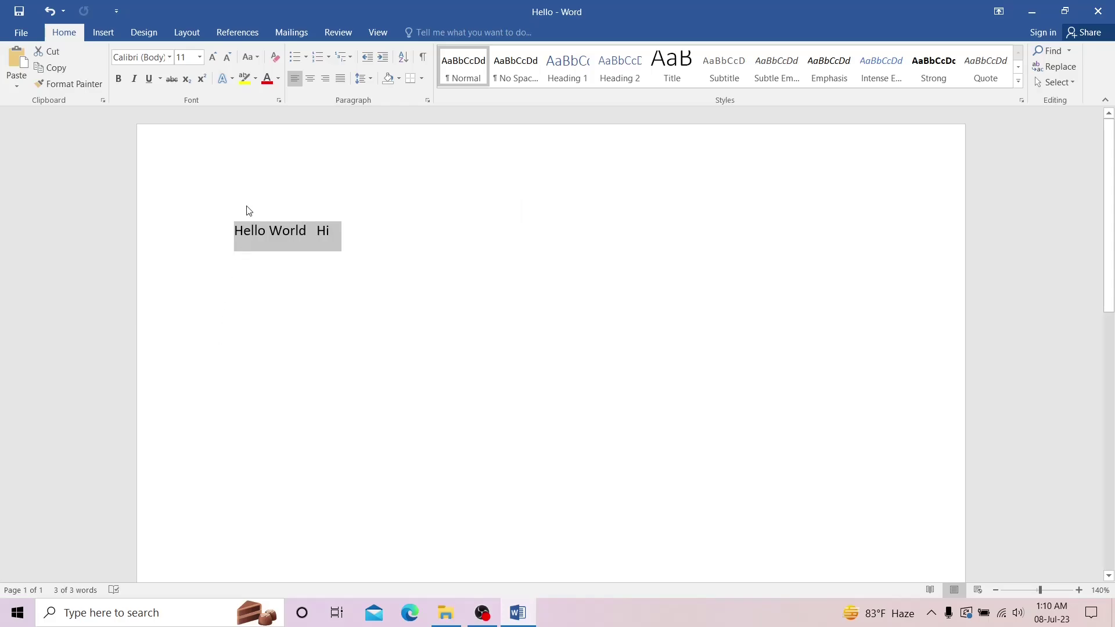
click(169, 58)
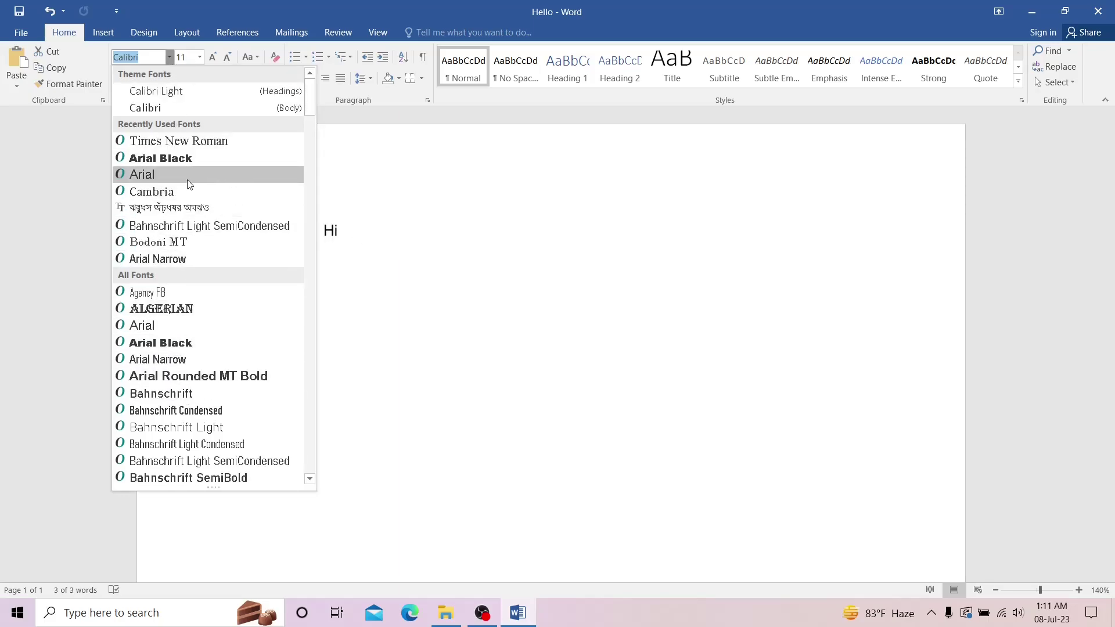
scroll(201, 324, down, 5)
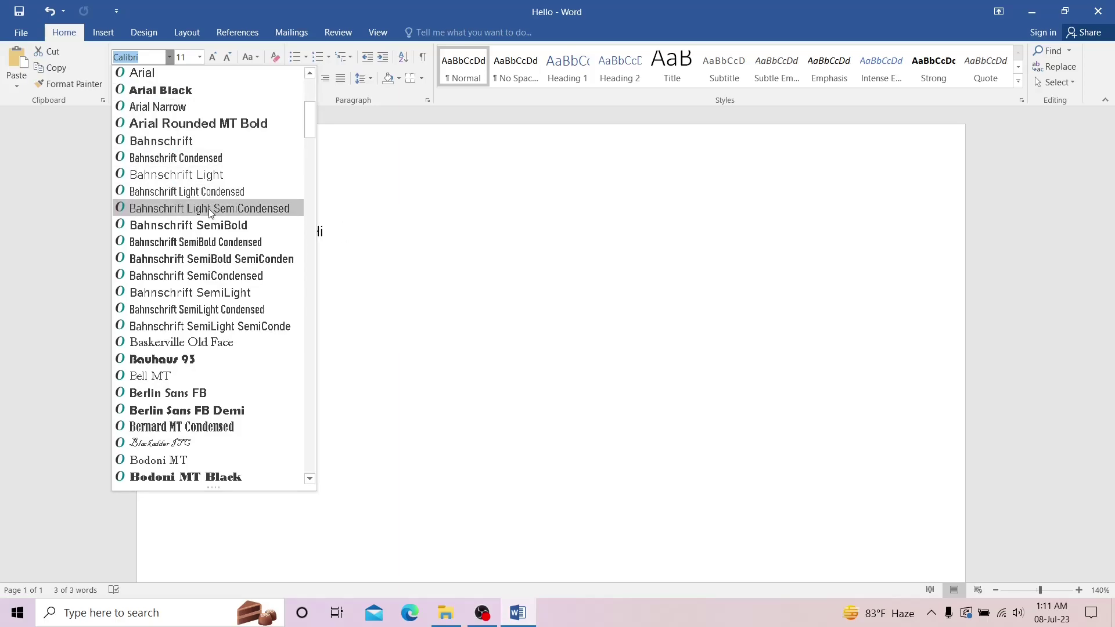
click(165, 393)
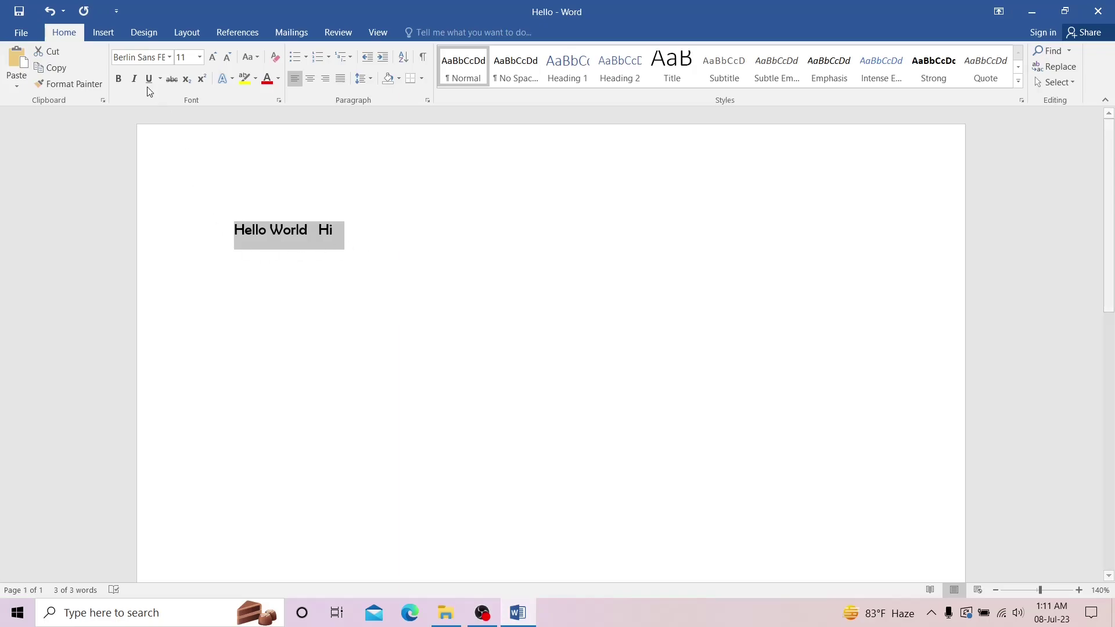
click(169, 59)
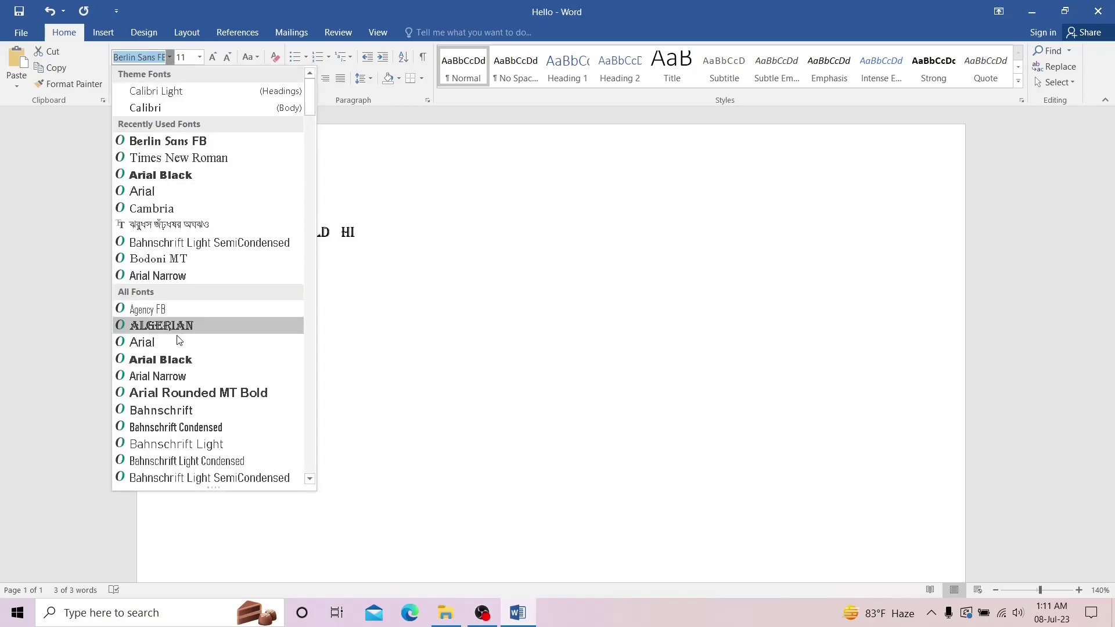
click(174, 157)
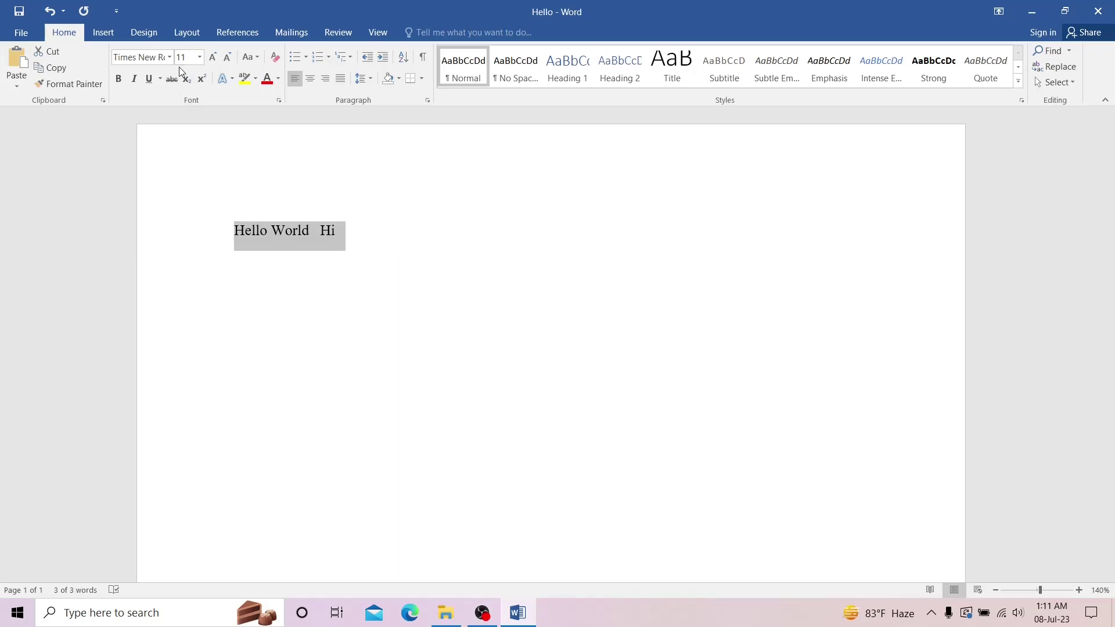
Set the text to 18 pt, grow it to 24, then shrink it back to 18
click(199, 58)
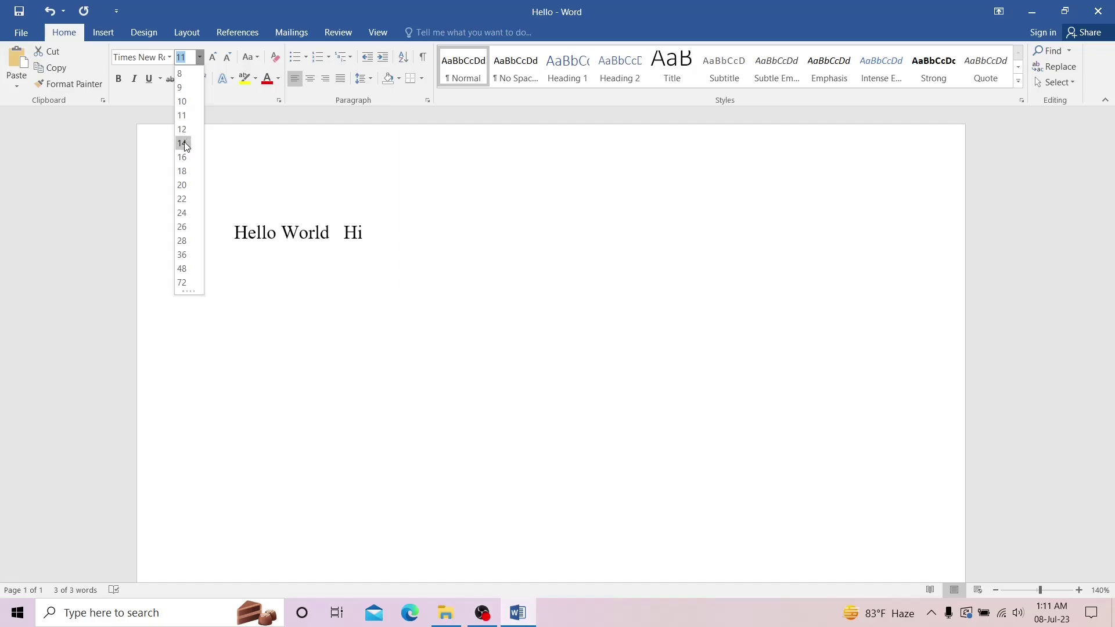
click(182, 170)
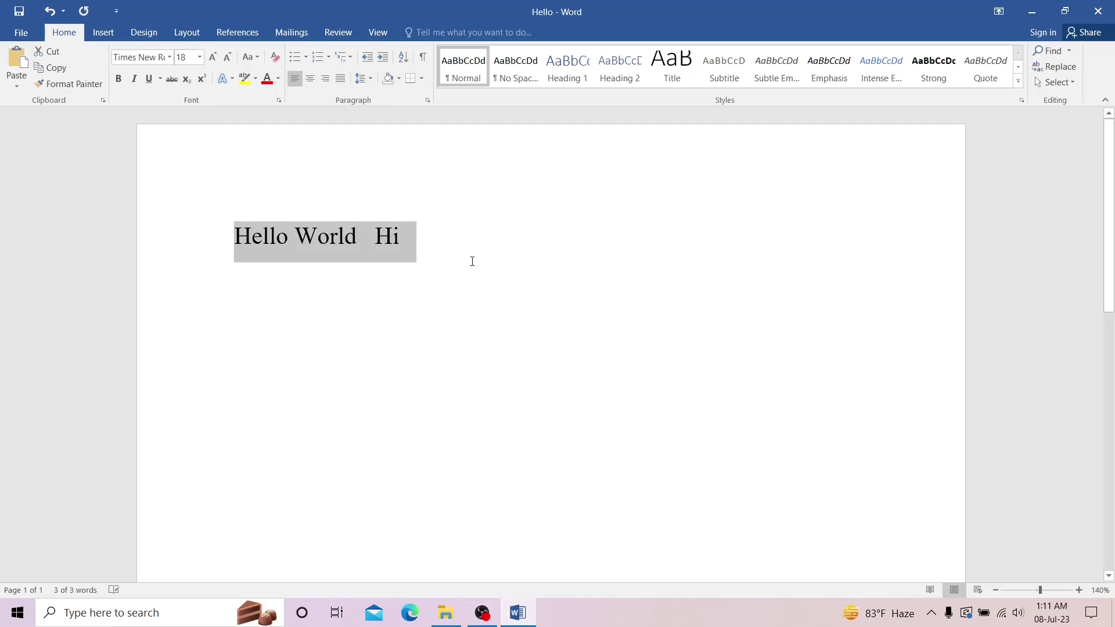
click(212, 57)
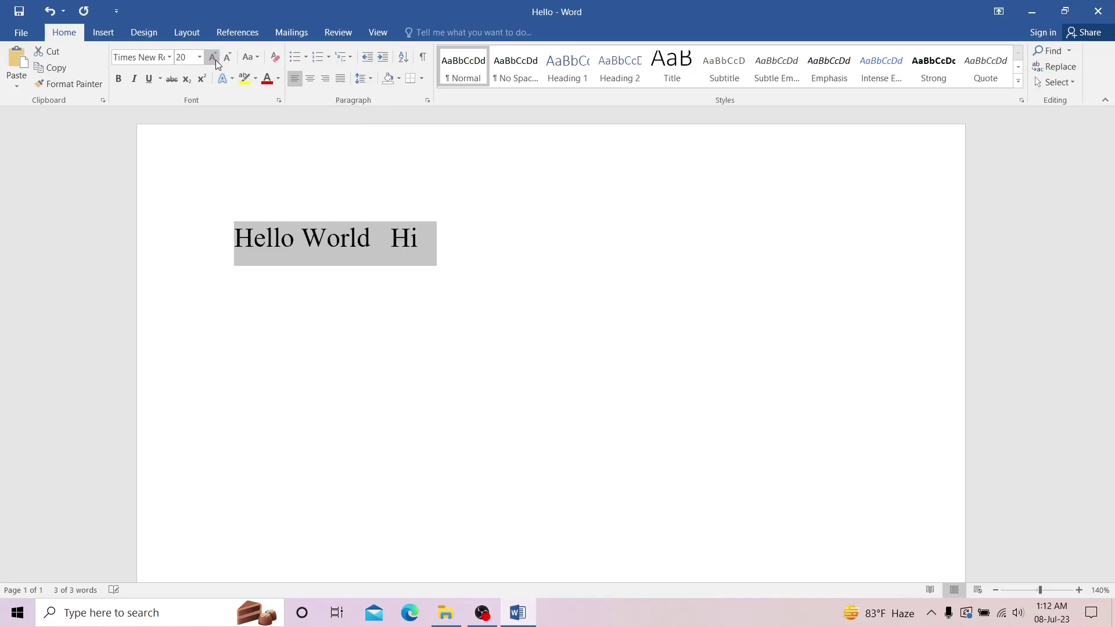
click(212, 57)
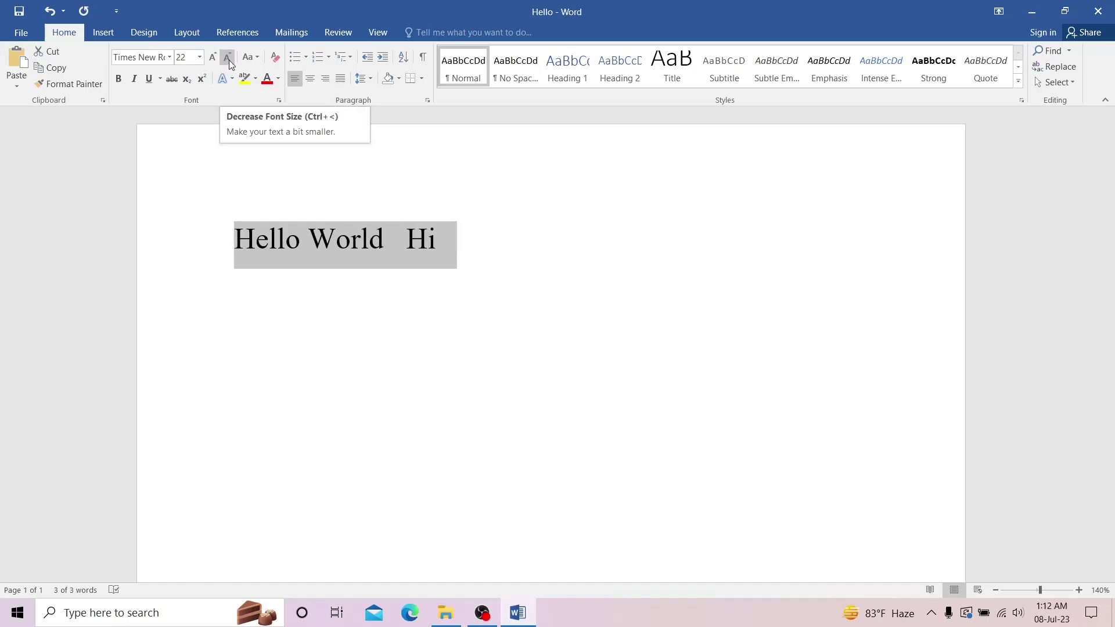
click(213, 56)
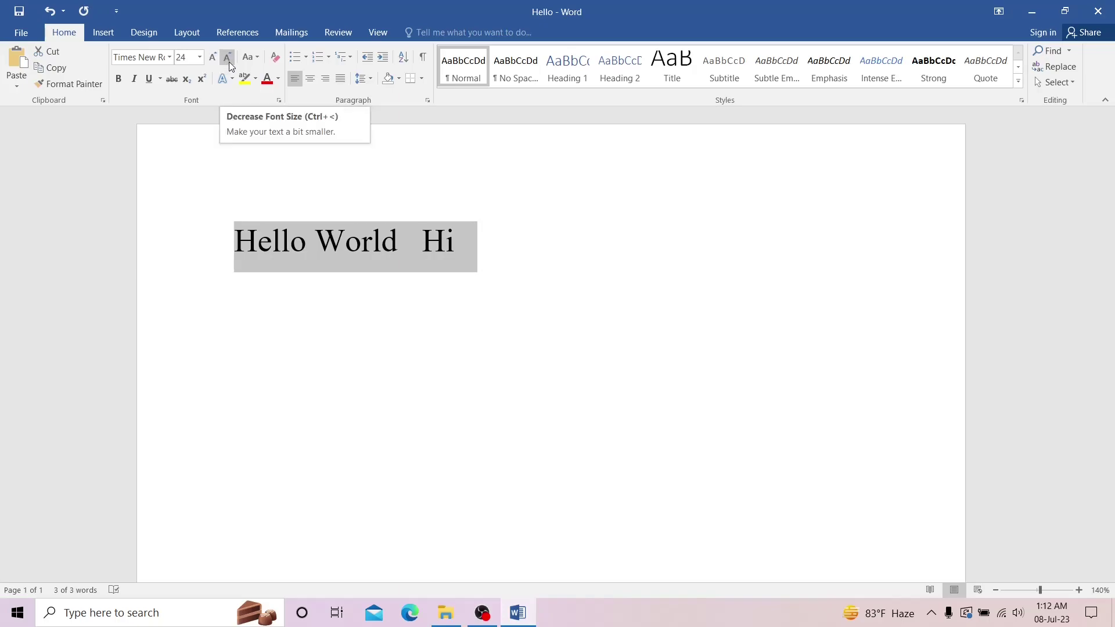
click(228, 61)
click(228, 62)
click(229, 61)
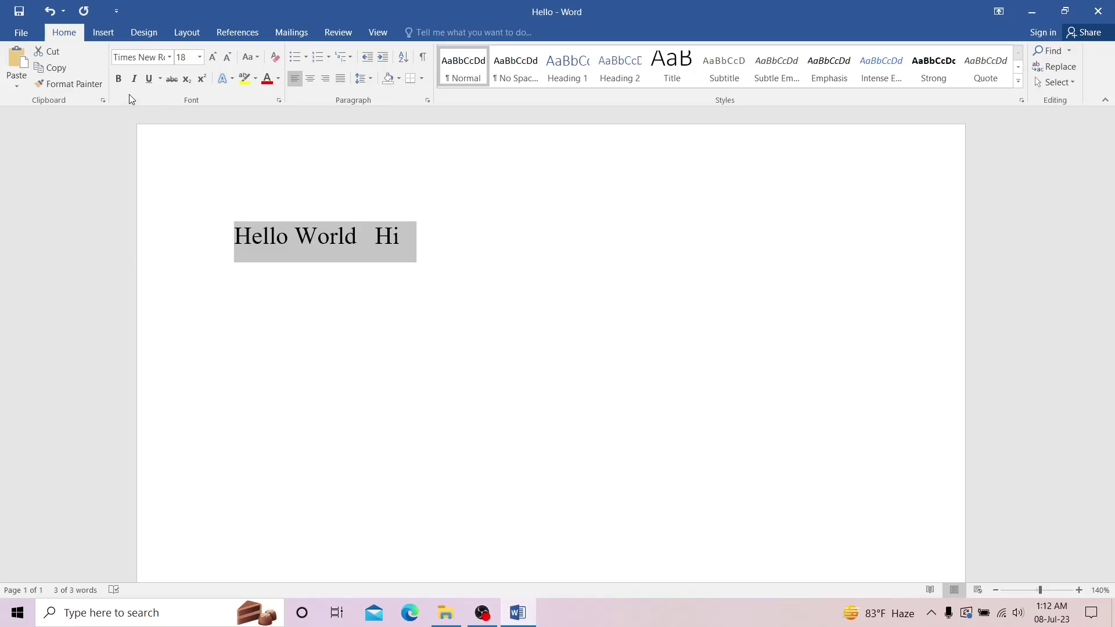
click(416, 230)
drag(235, 225, 413, 228)
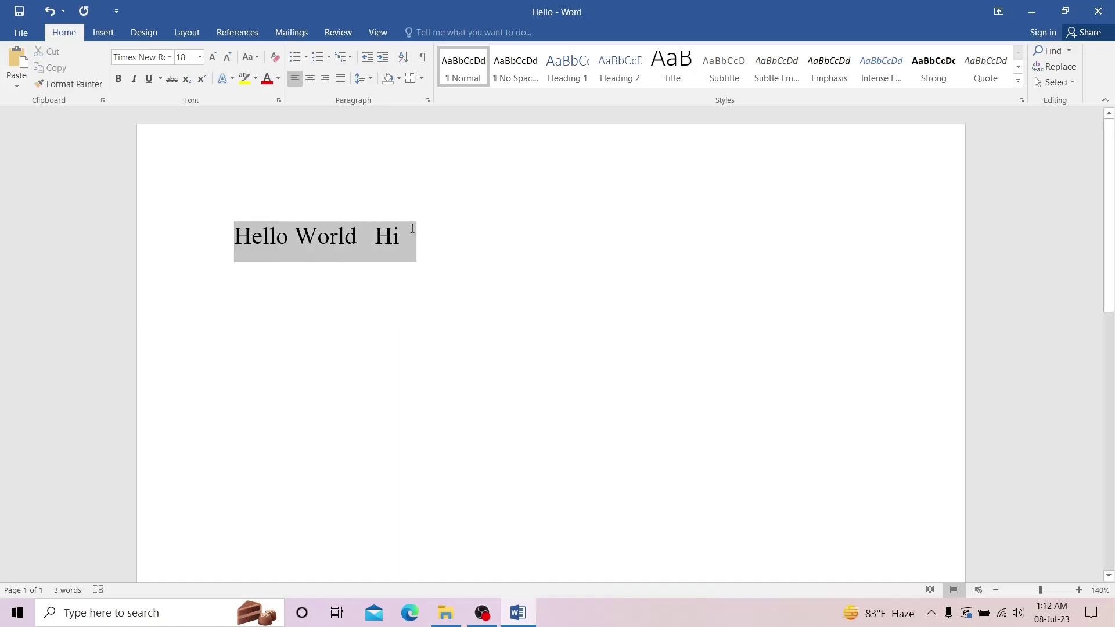
click(116, 82)
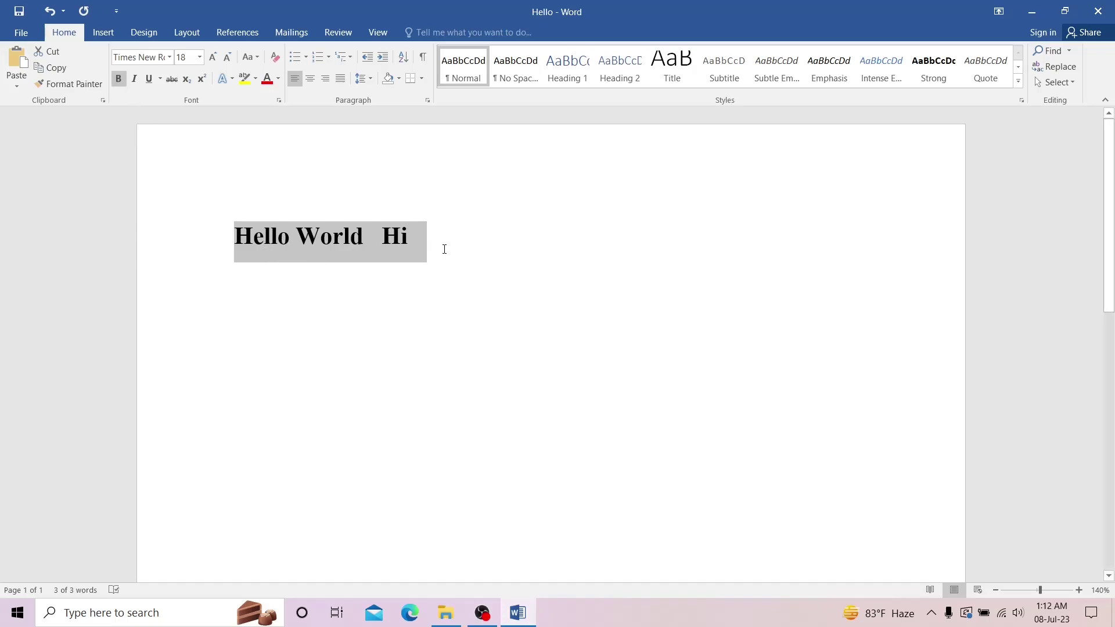
click(117, 80)
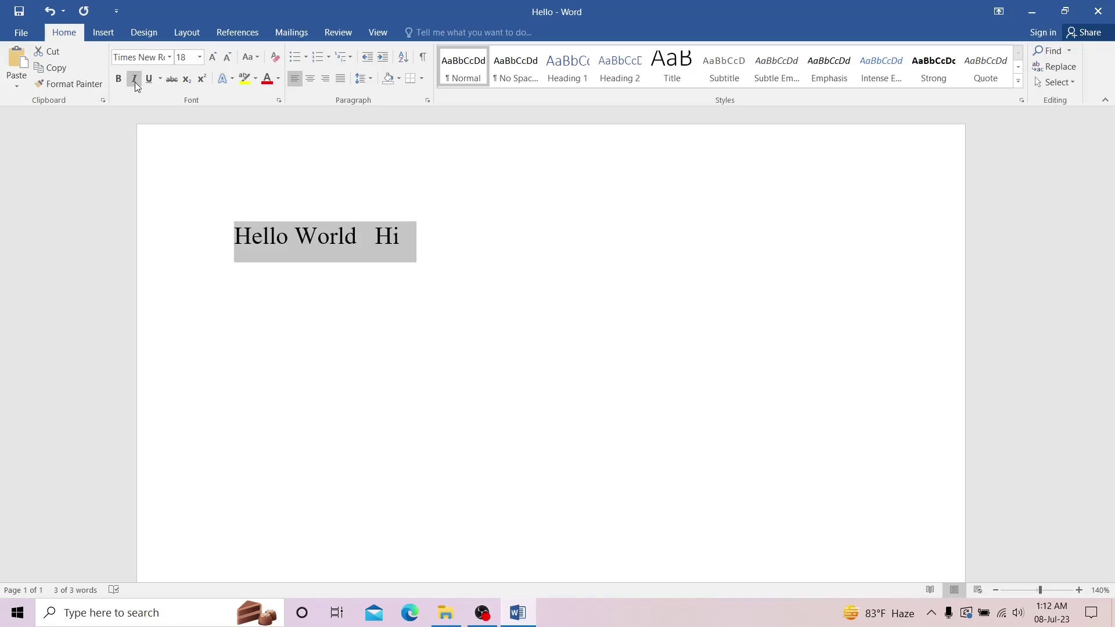
click(135, 82)
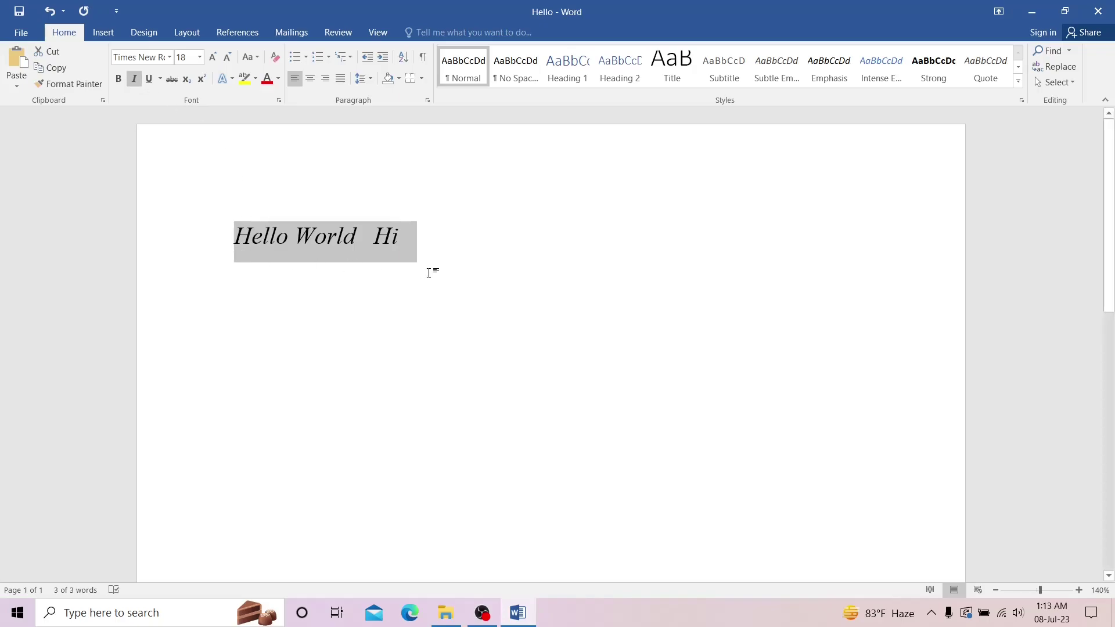
click(135, 84)
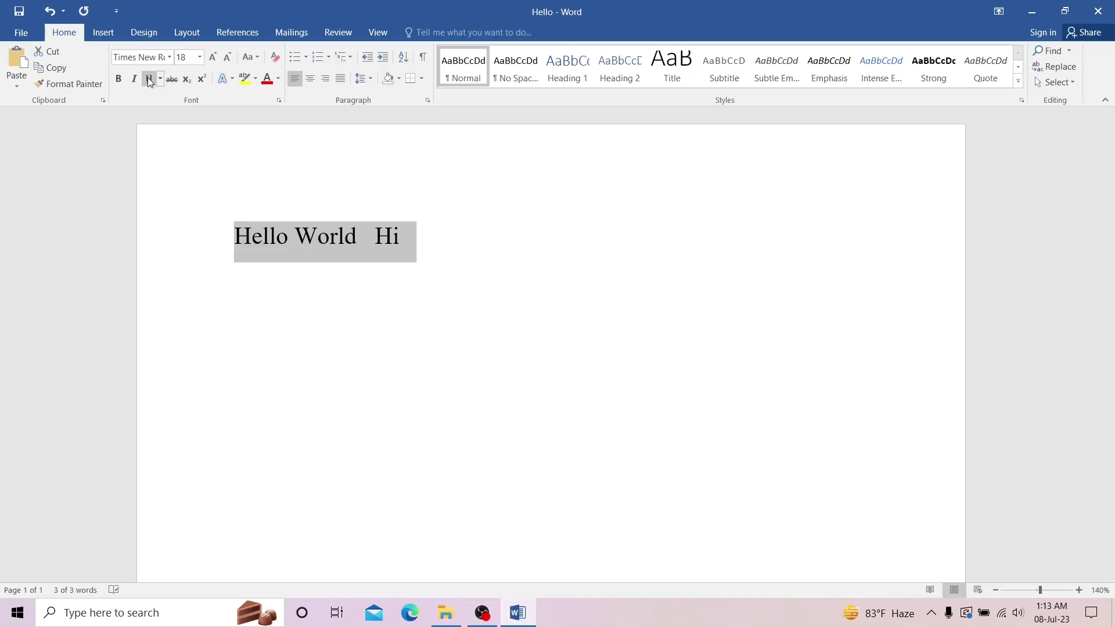
click(148, 79)
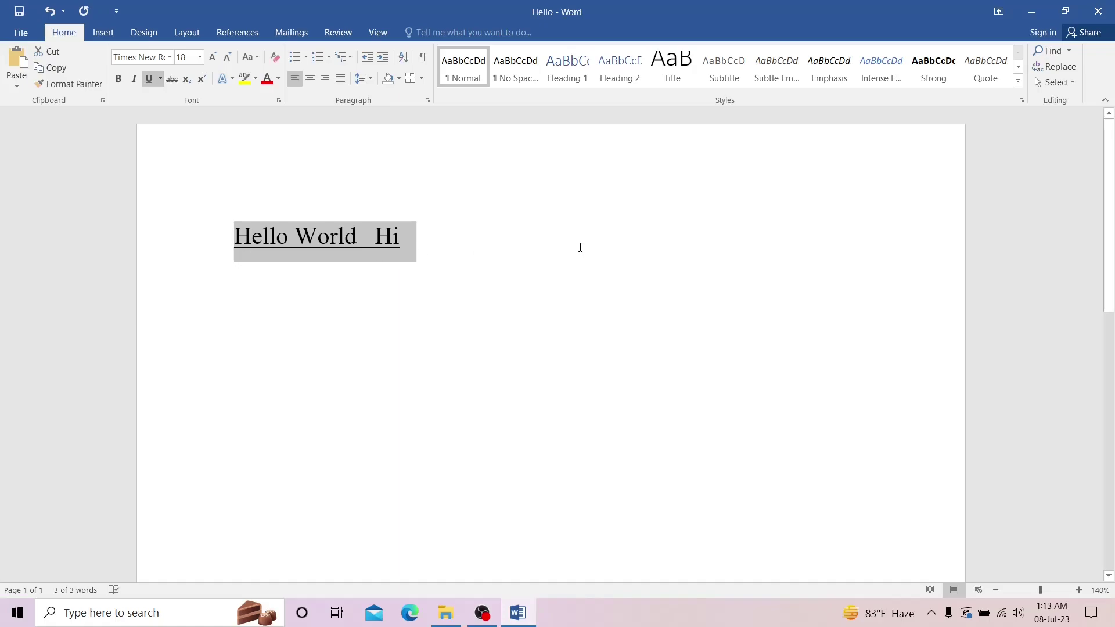
click(149, 79)
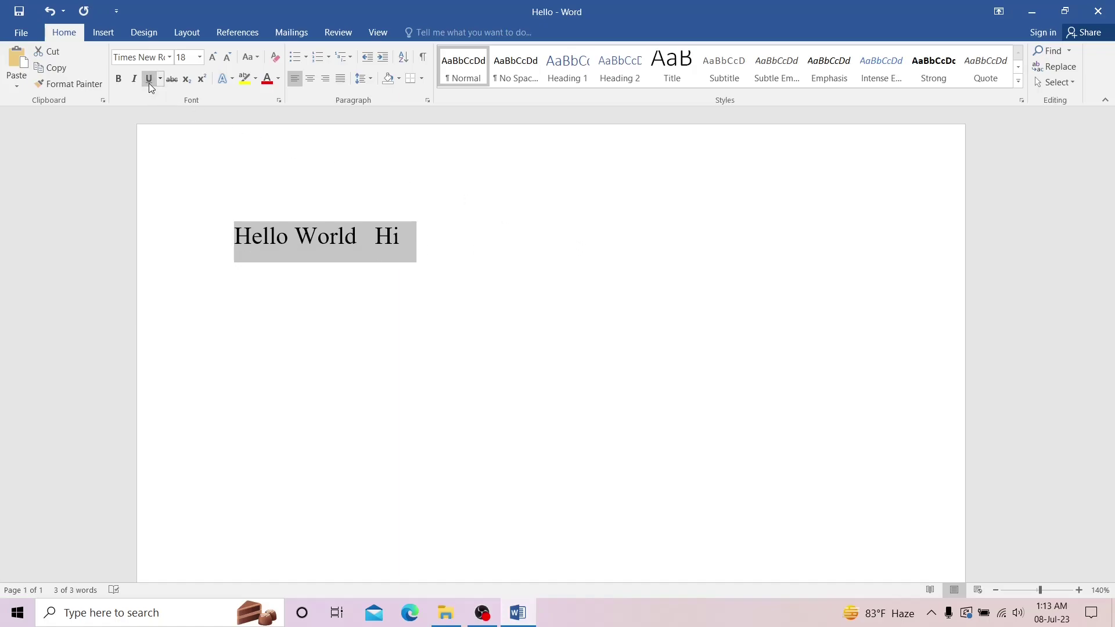
click(159, 84)
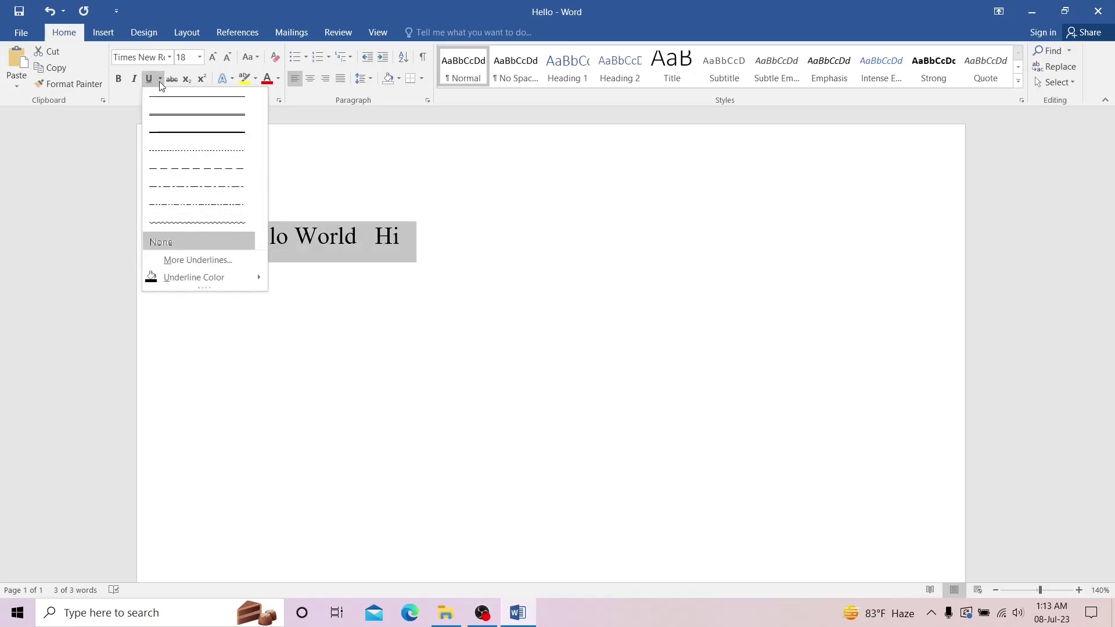
mouse_move(213, 283)
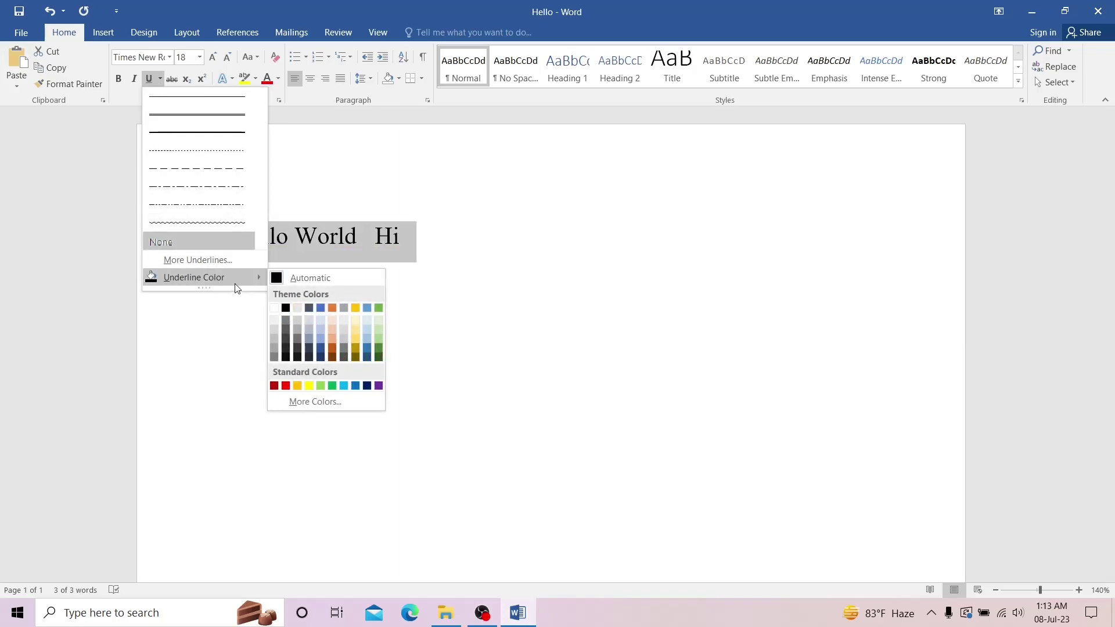
click(289, 182)
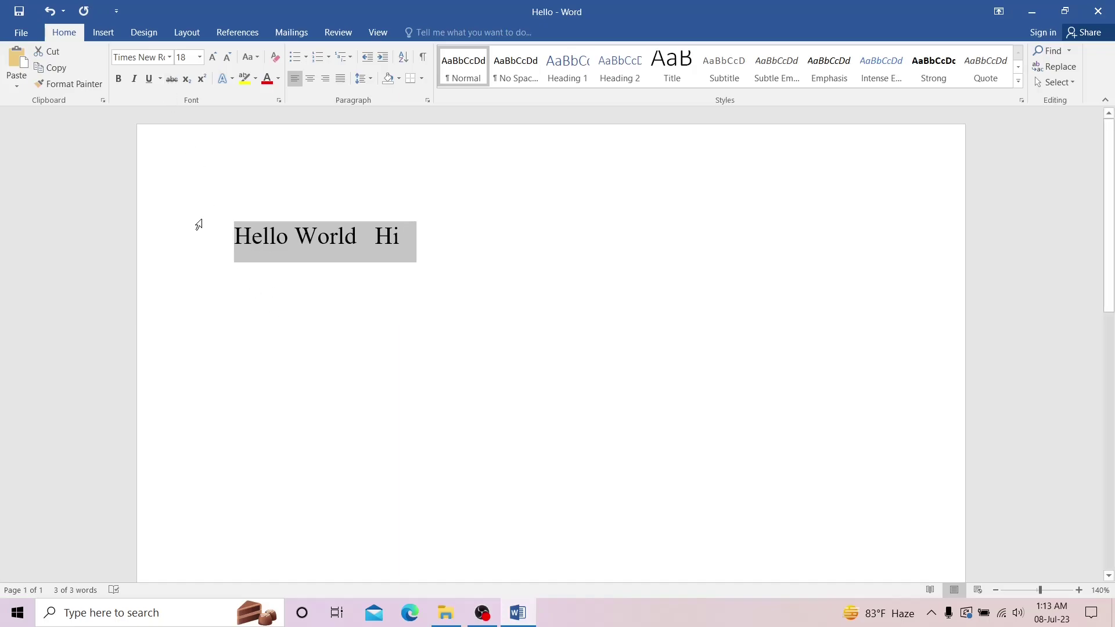
Try strikethrough and remove it, then apply the gold outlined style from Text Effects
click(168, 82)
click(169, 82)
click(231, 79)
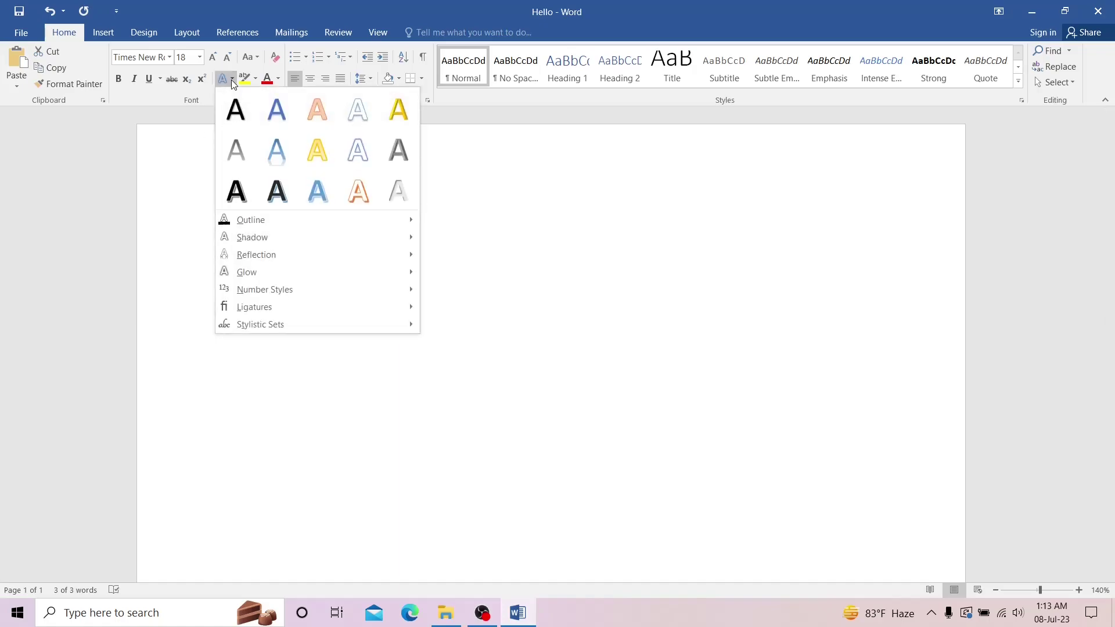
click(316, 149)
click(473, 269)
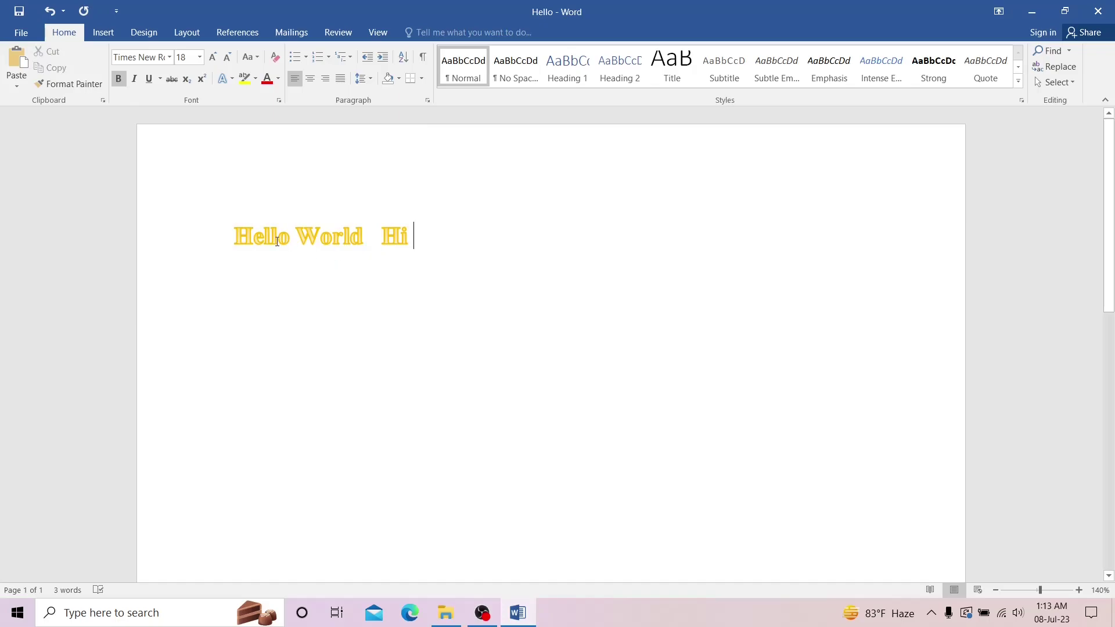
click(230, 80)
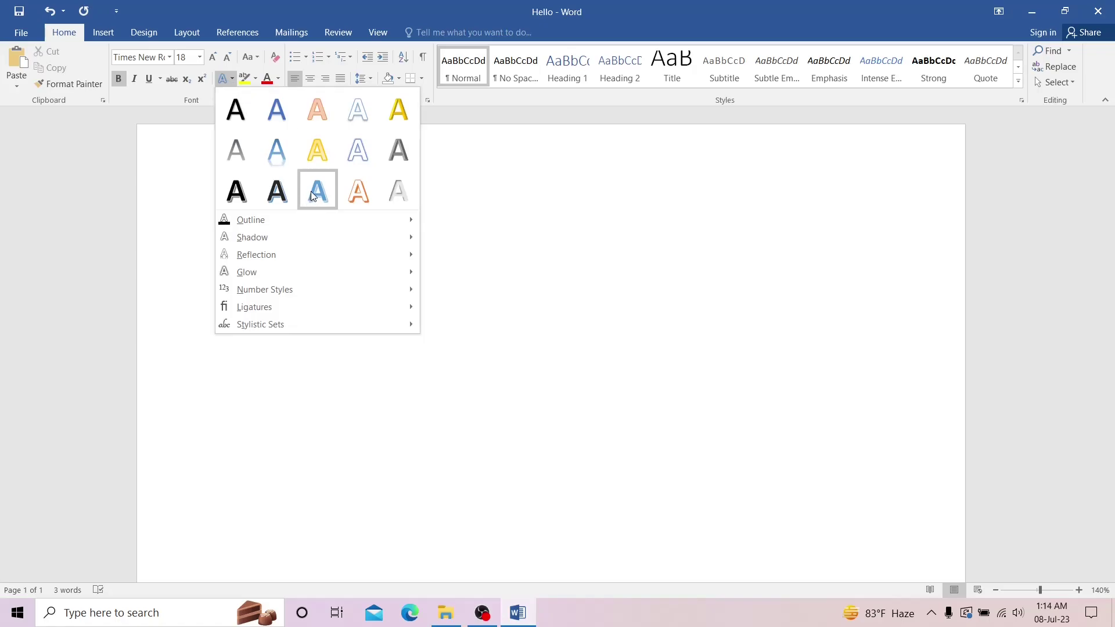
mouse_move(273, 219)
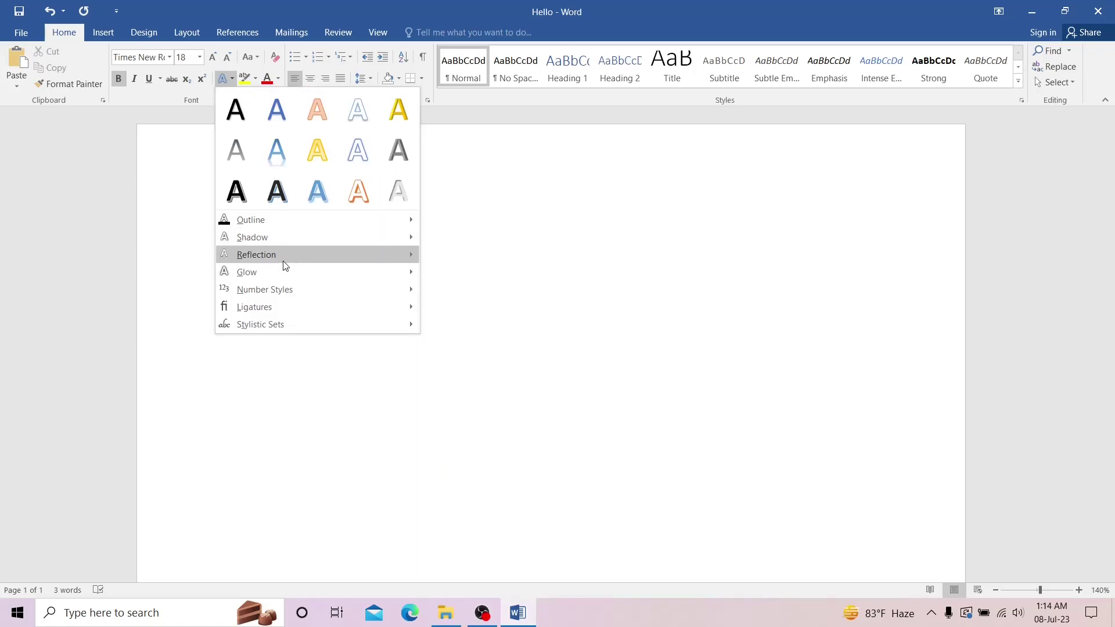
click(515, 240)
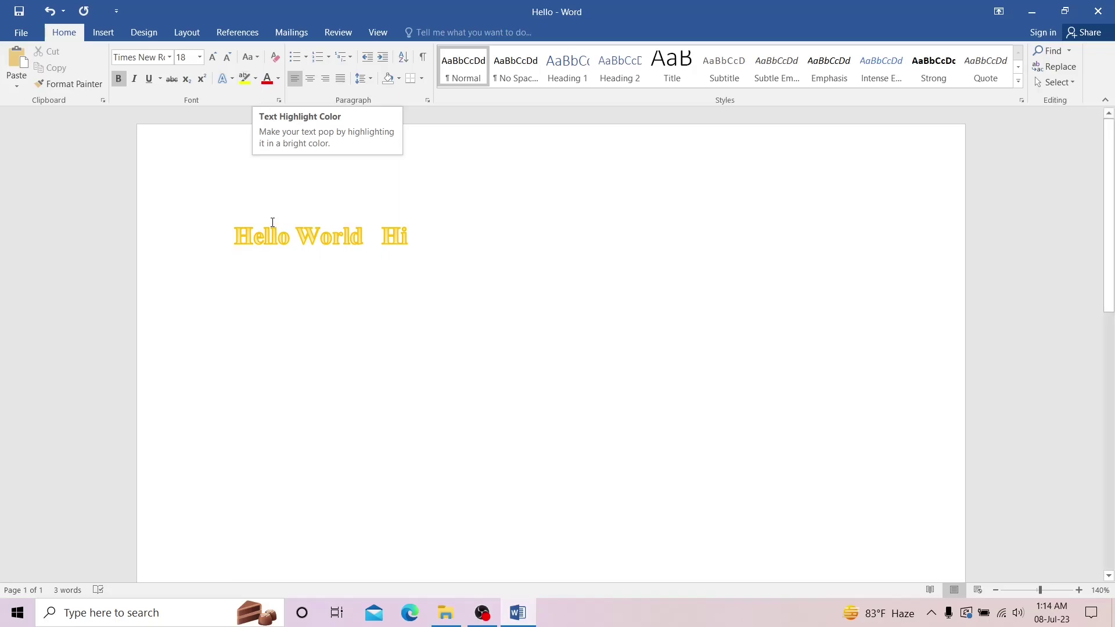
Apply a navy highlight to the Hello World Hi line
drag(233, 238, 467, 239)
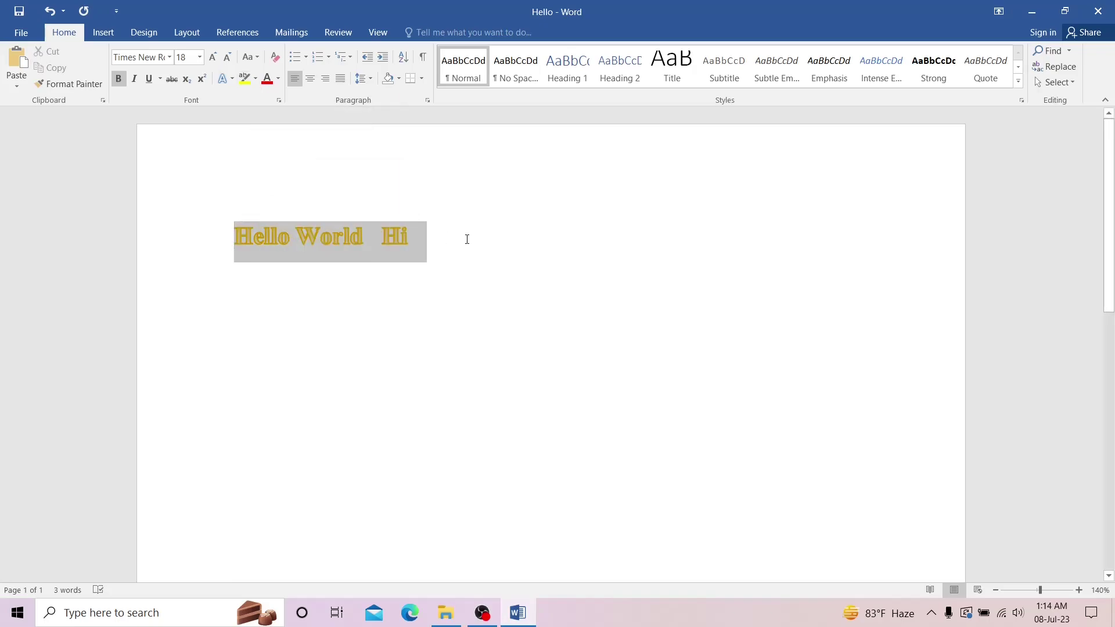
click(256, 78)
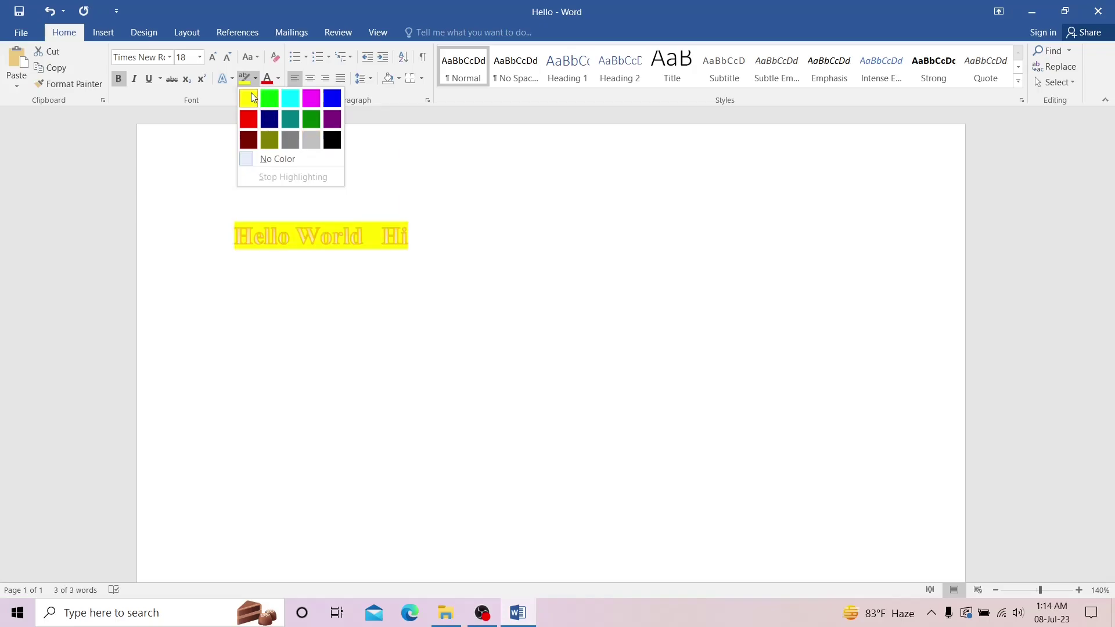
click(269, 129)
click(467, 250)
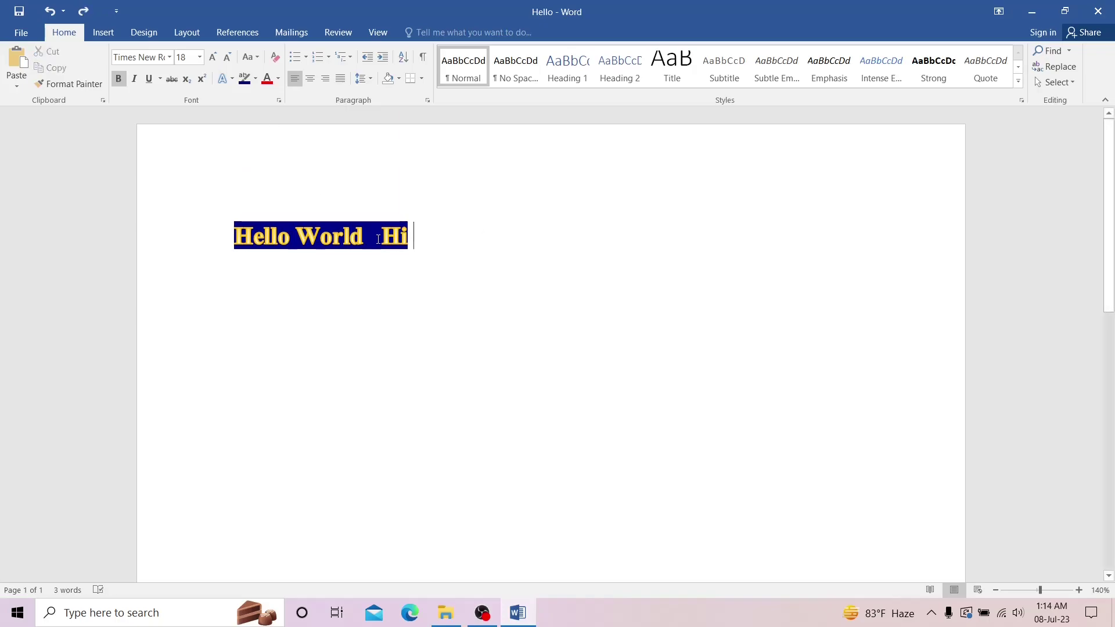
Undo twice to remove the navy highlight and the gold bold effect
drag(239, 231, 426, 249)
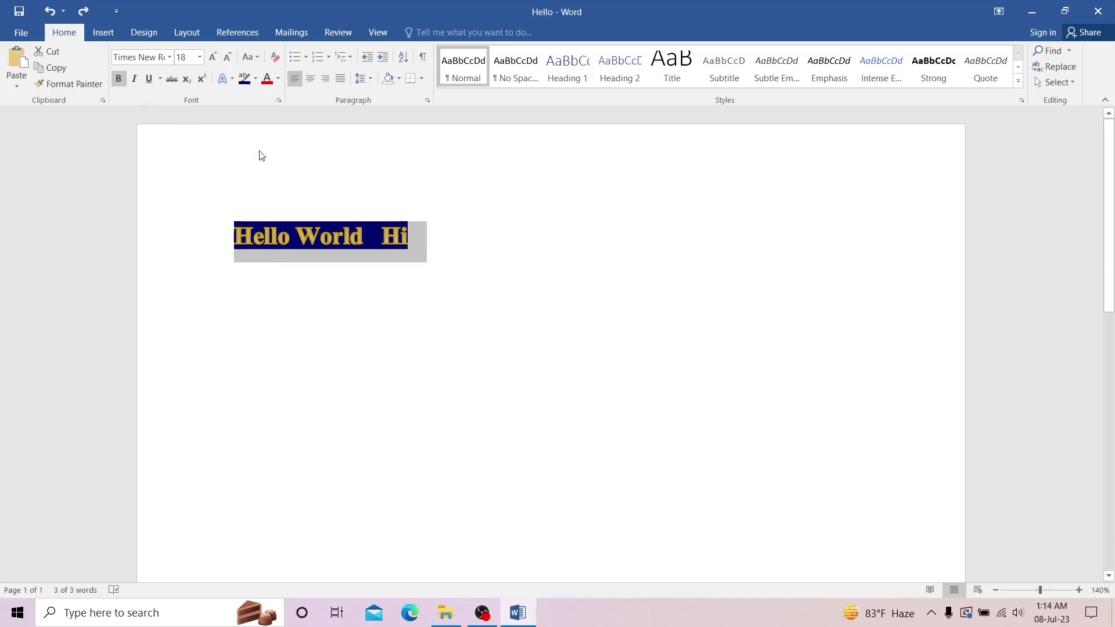
click(48, 11)
click(49, 12)
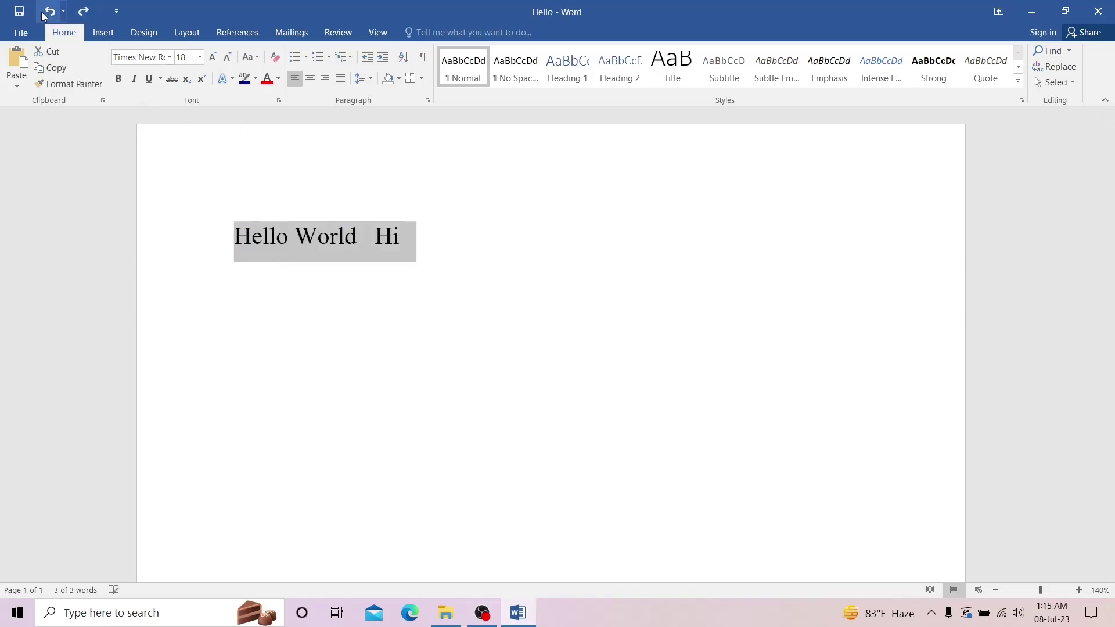
click(478, 267)
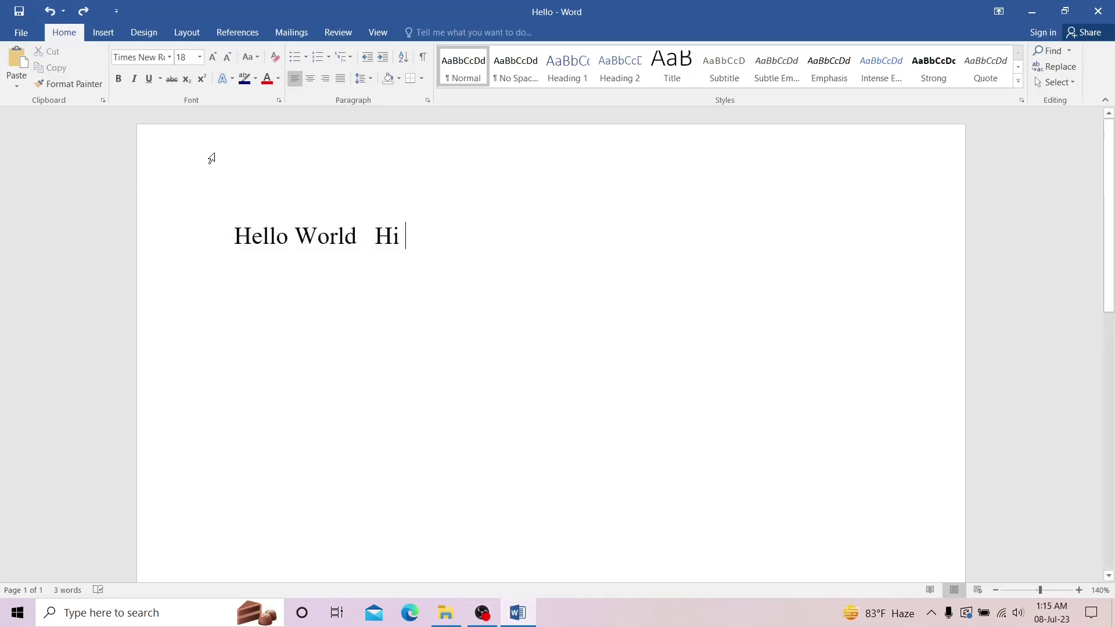
Change the Hello World Hi line's font colour to the standard purple
drag(233, 239, 435, 249)
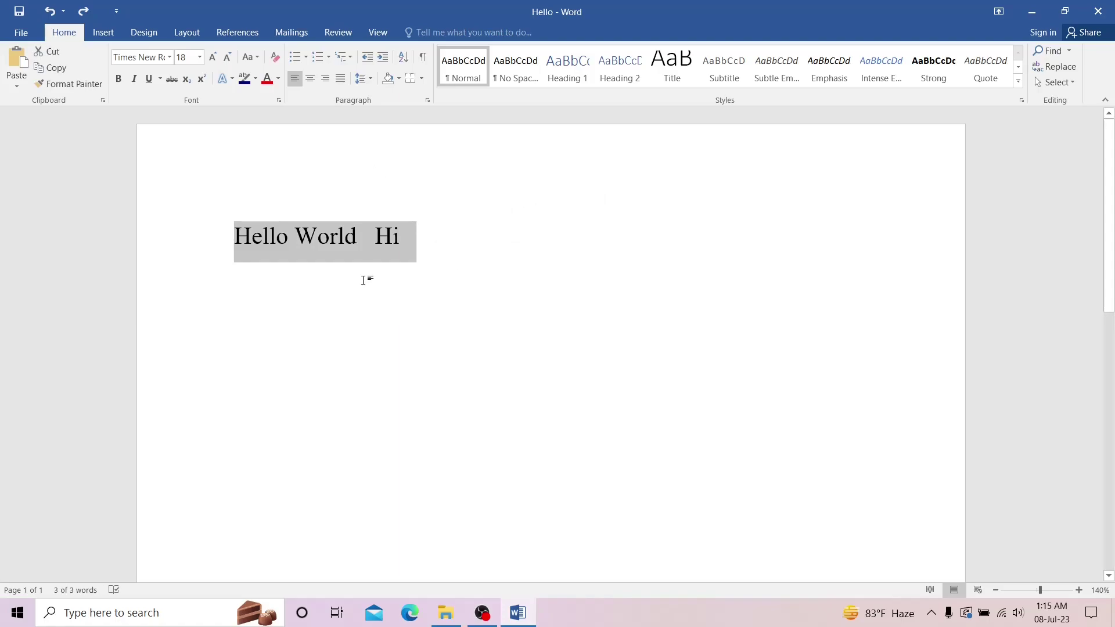
click(277, 79)
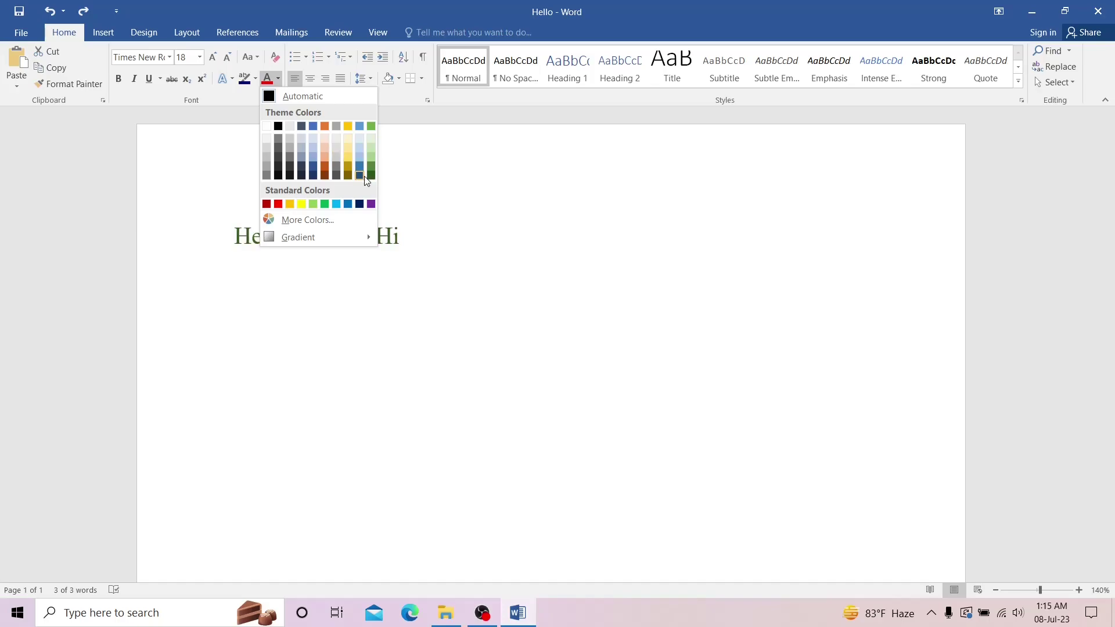
click(371, 205)
click(436, 251)
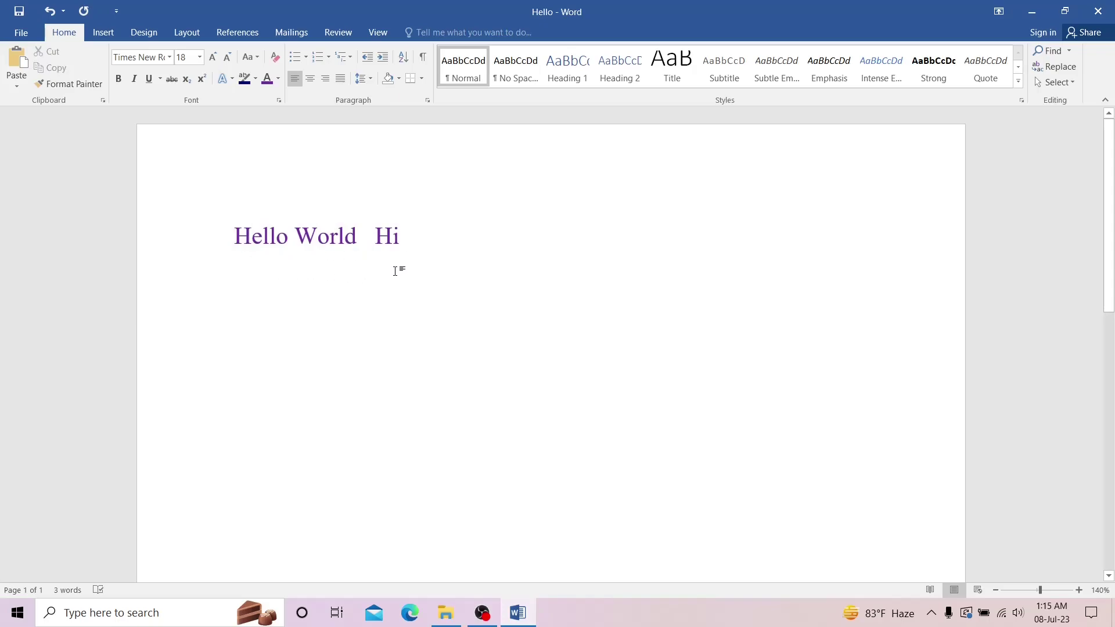
Change the line to UPPERCASE, then to lowercase so it reads 'hello world hi'
drag(234, 229, 416, 238)
click(258, 58)
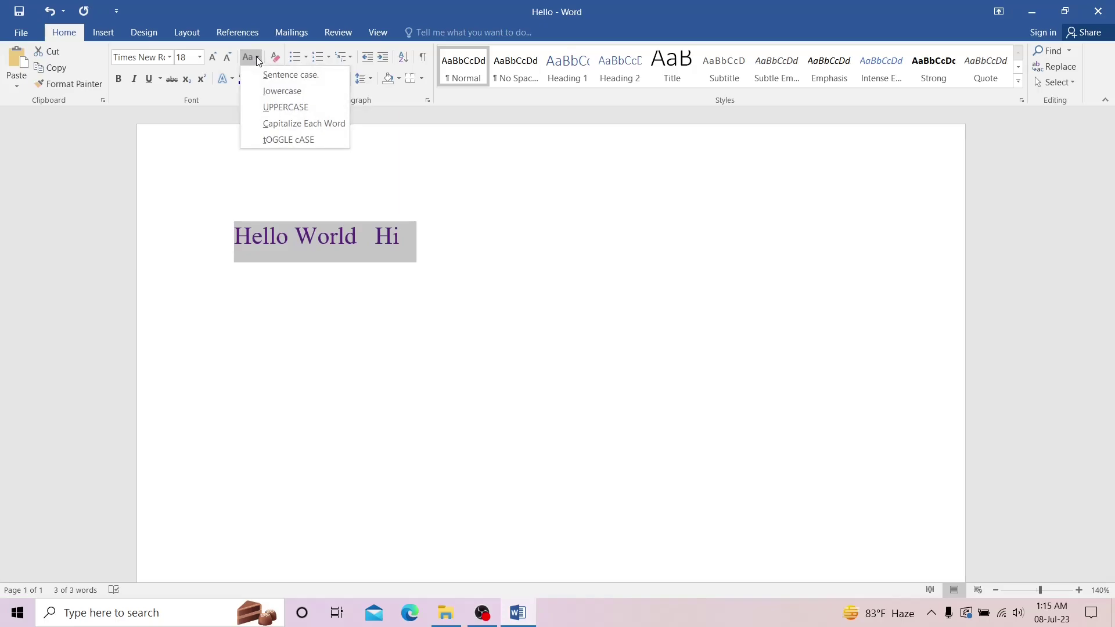
click(288, 107)
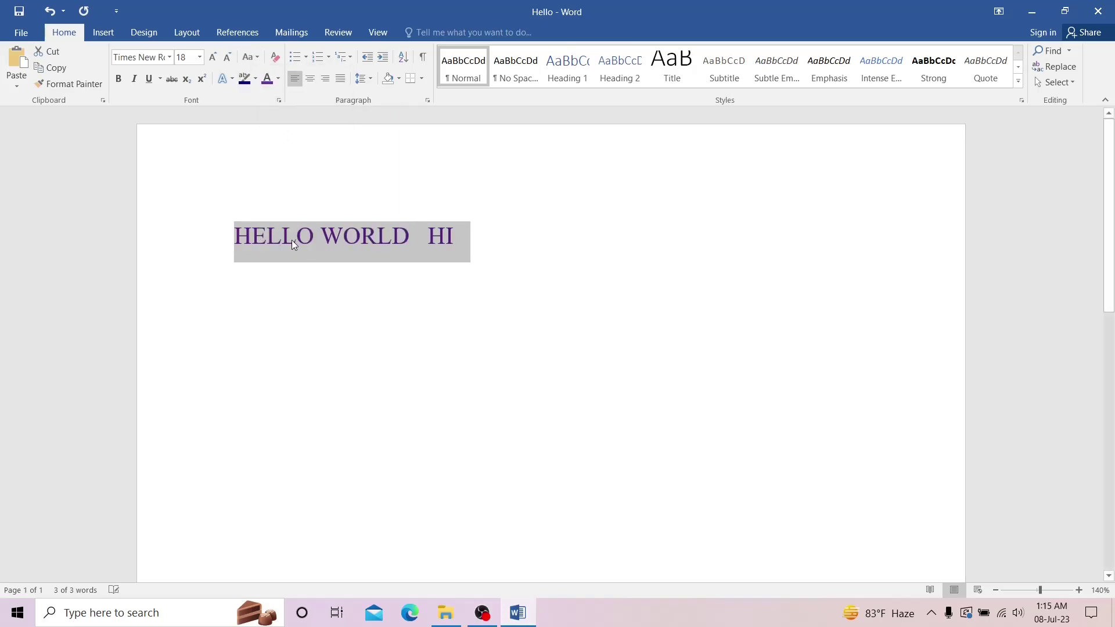
click(248, 58)
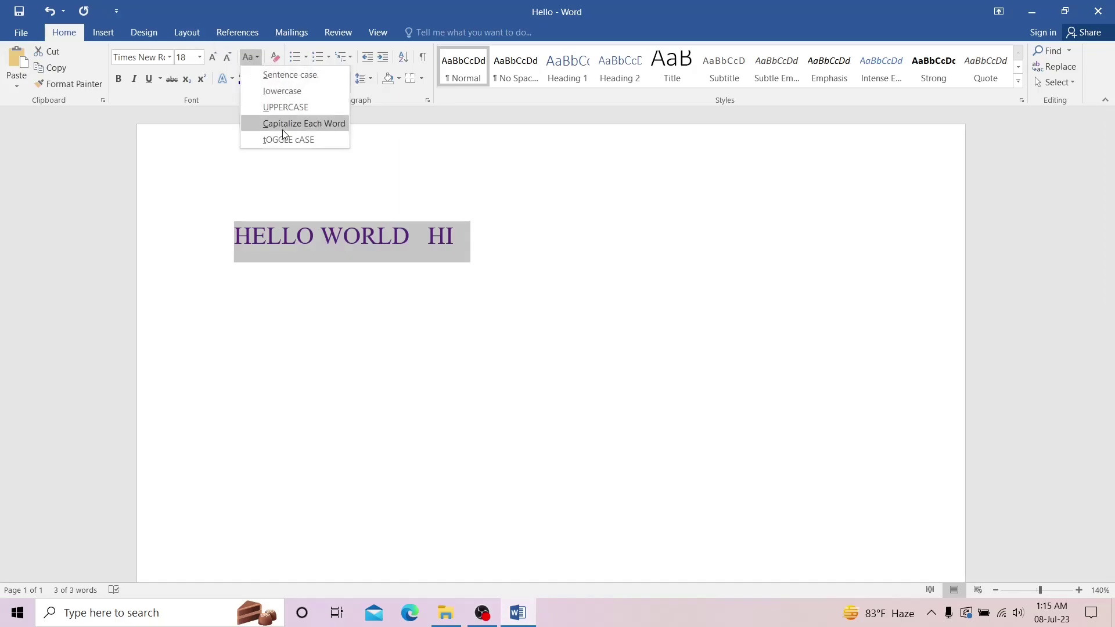
click(288, 90)
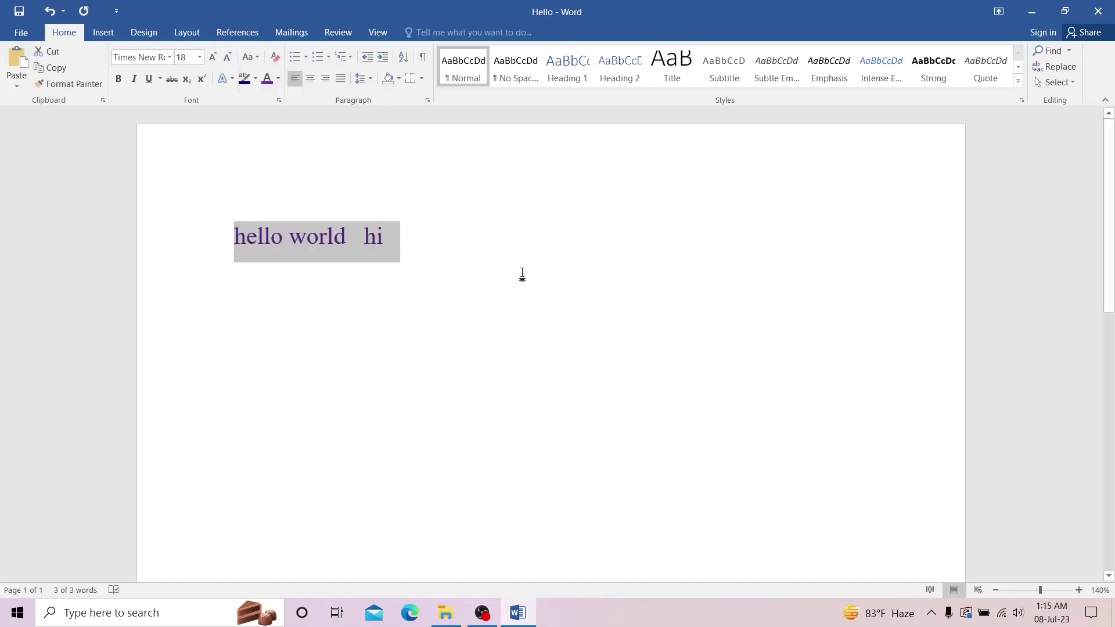
click(439, 242)
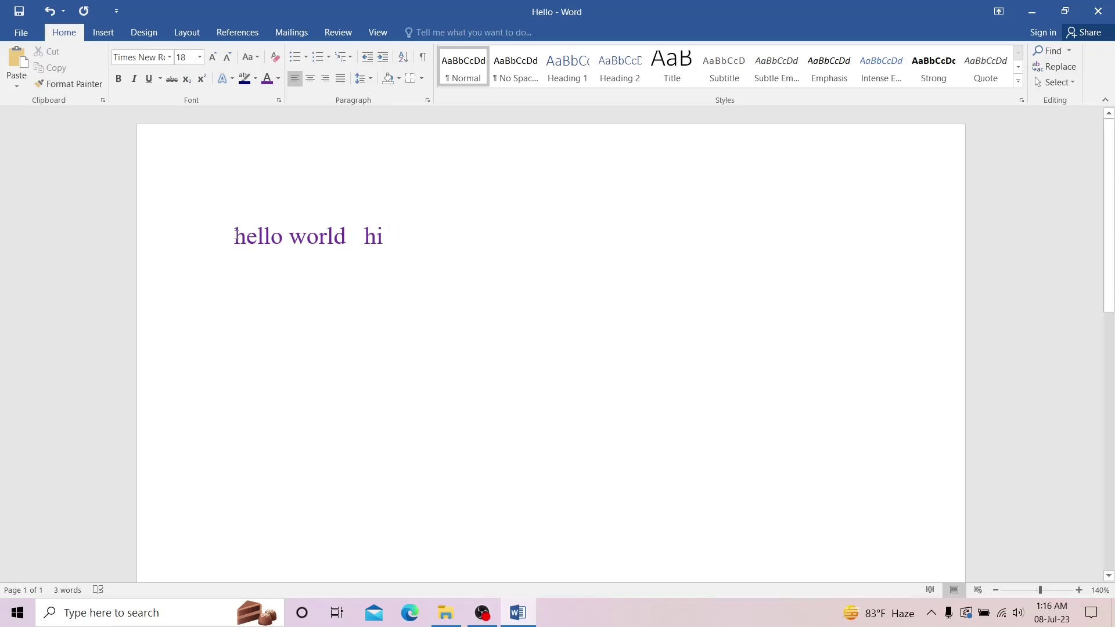
drag(236, 236, 411, 234)
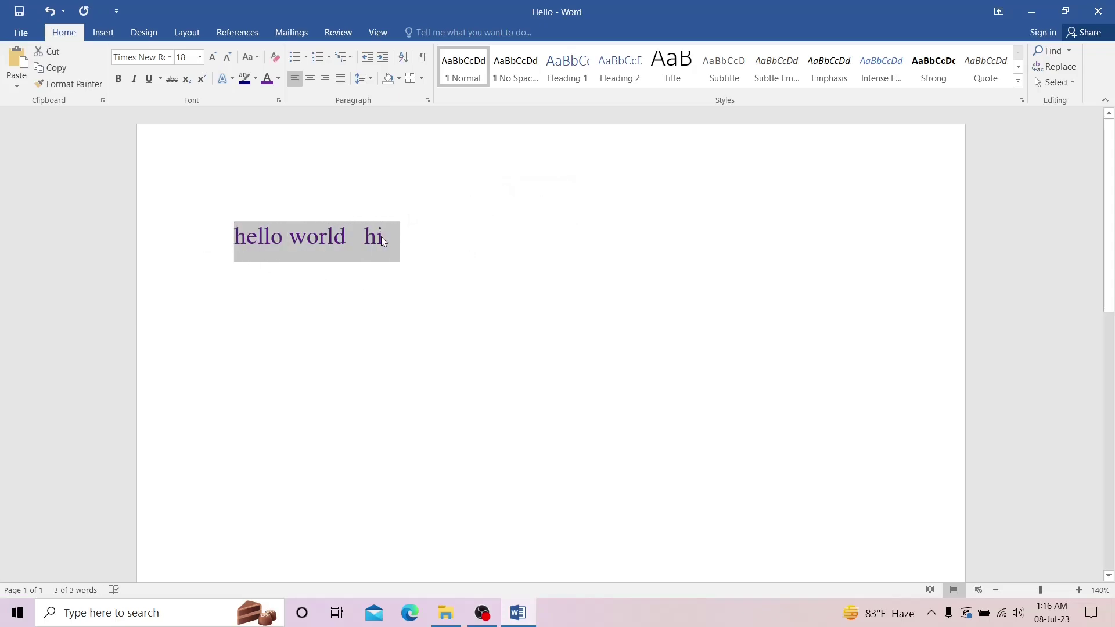
Bullet the 'hello world hi' line, then browse the Bullets and Numbering galleries
click(296, 58)
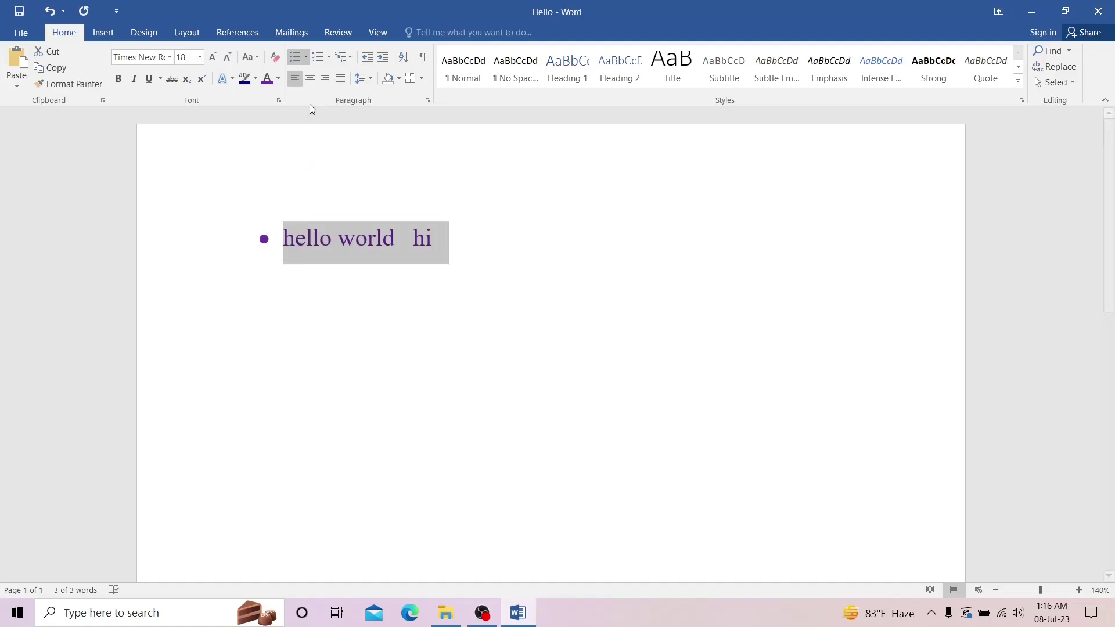
click(306, 58)
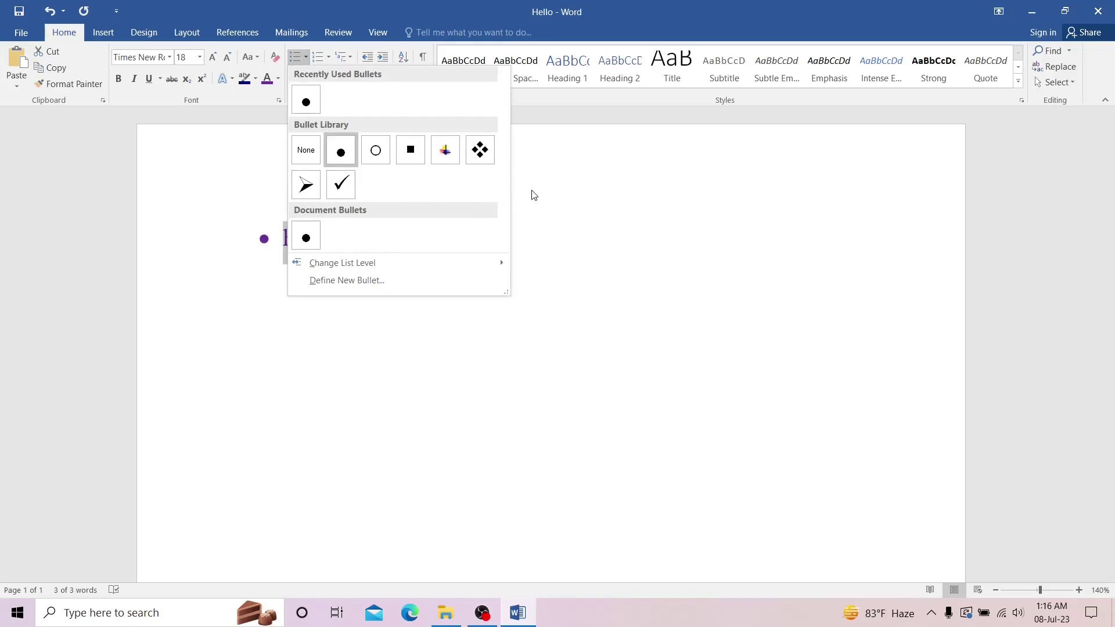
click(569, 231)
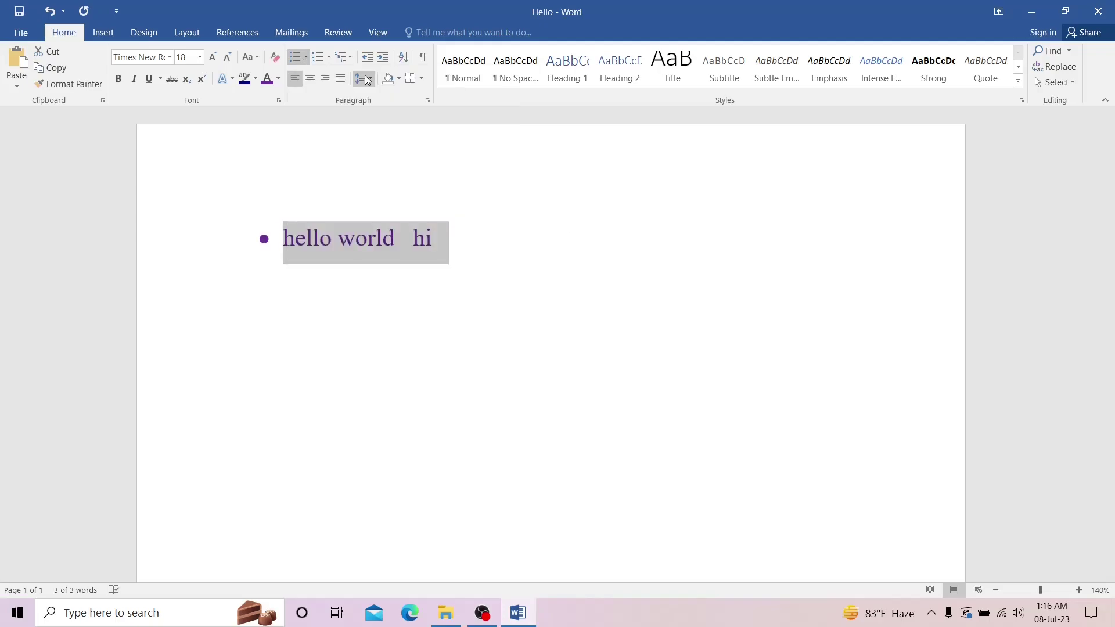
click(330, 58)
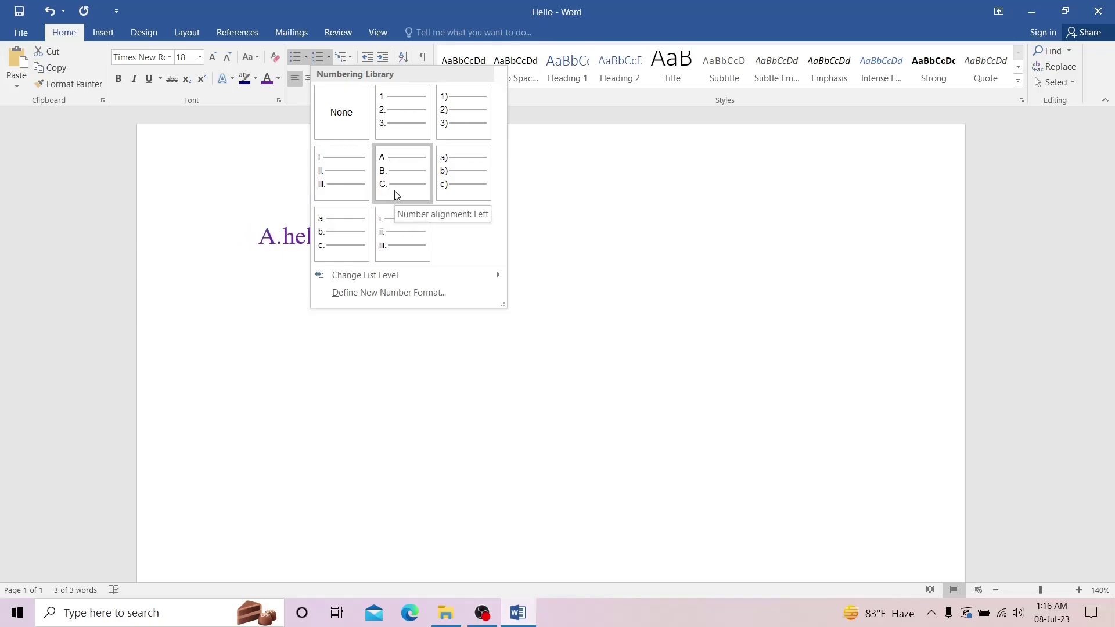
Close the Numbering Library without applying a numbering format, keeping the bullet
click(542, 256)
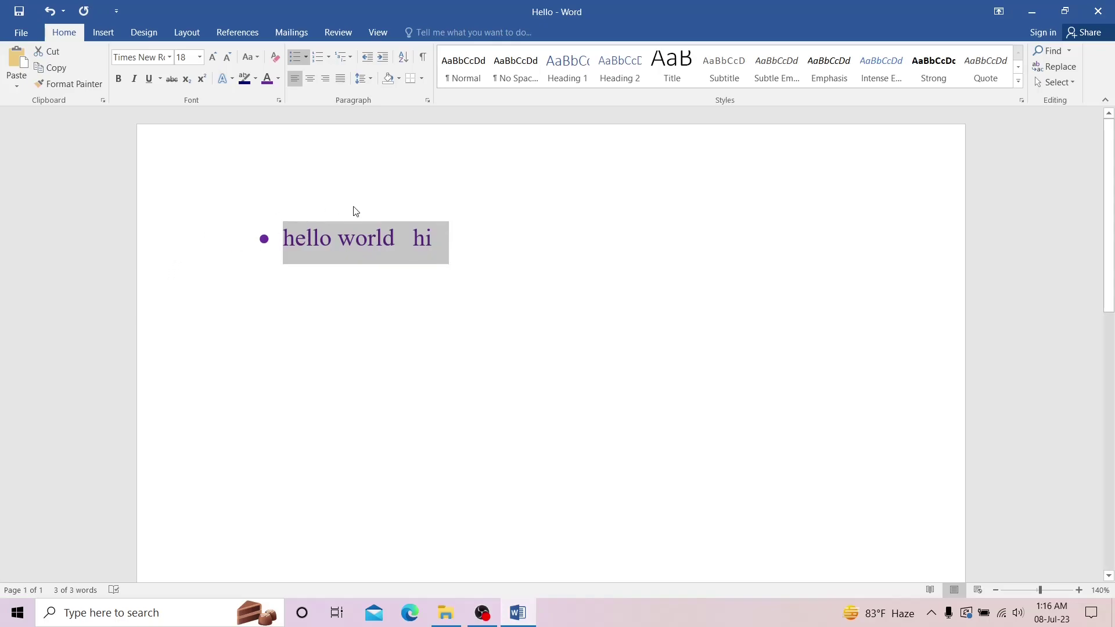
Decrease the bulleted line's indent once, then indent it three steps and back
click(368, 57)
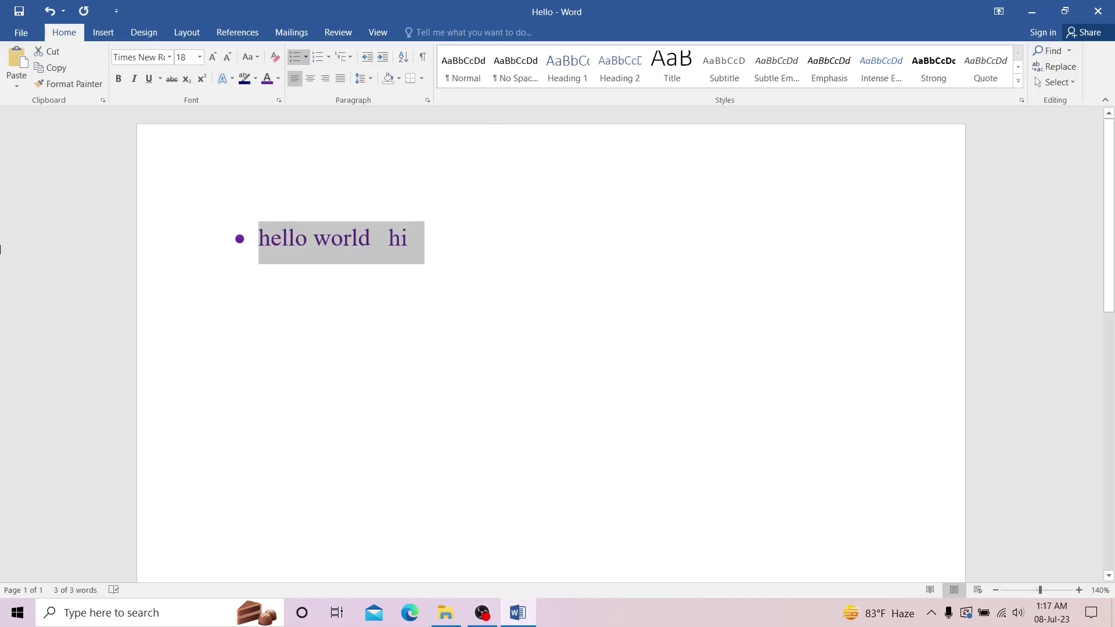
click(381, 62)
click(381, 62)
click(381, 62)
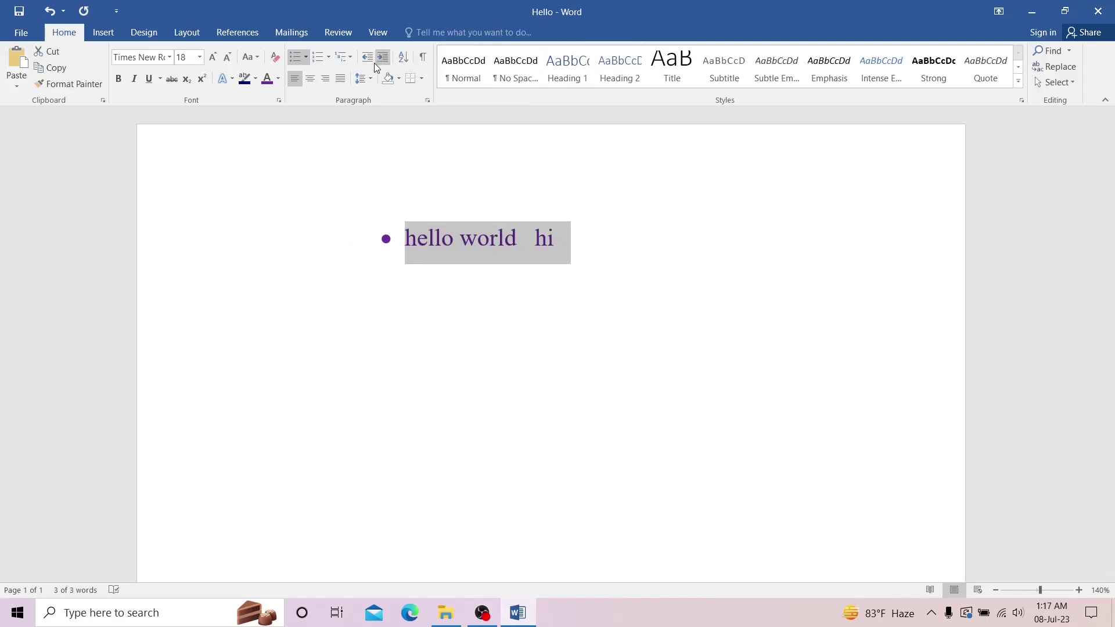
click(374, 63)
click(374, 63)
click(374, 63)
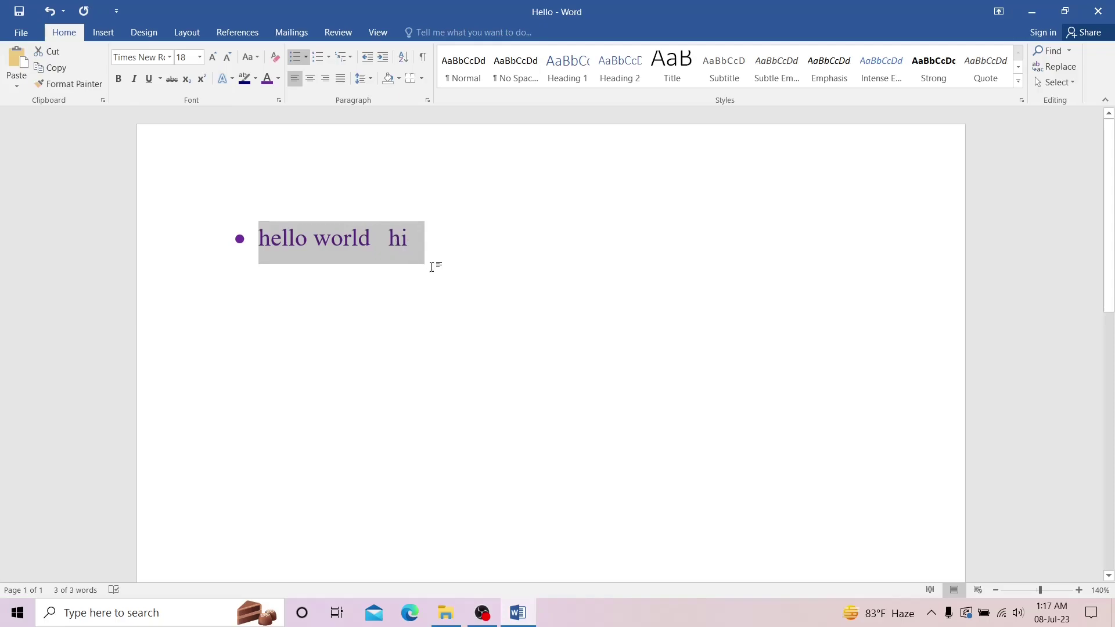
click(461, 251)
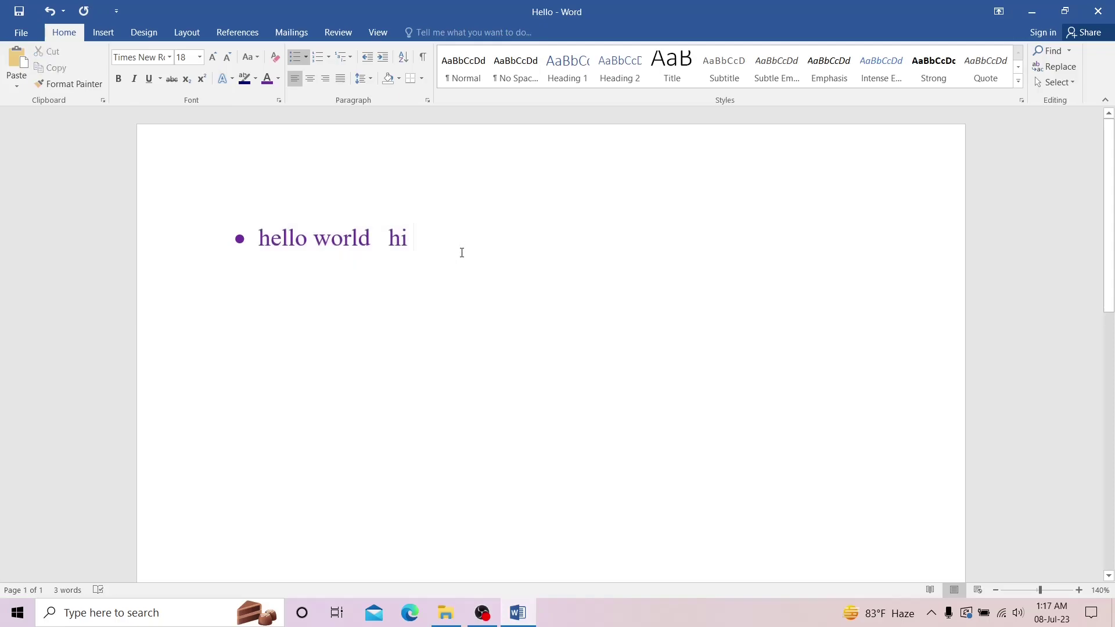
Type the numbers 5, 3, 7 and 2 on separate lines below the bullet
key(Return)
key(Return)
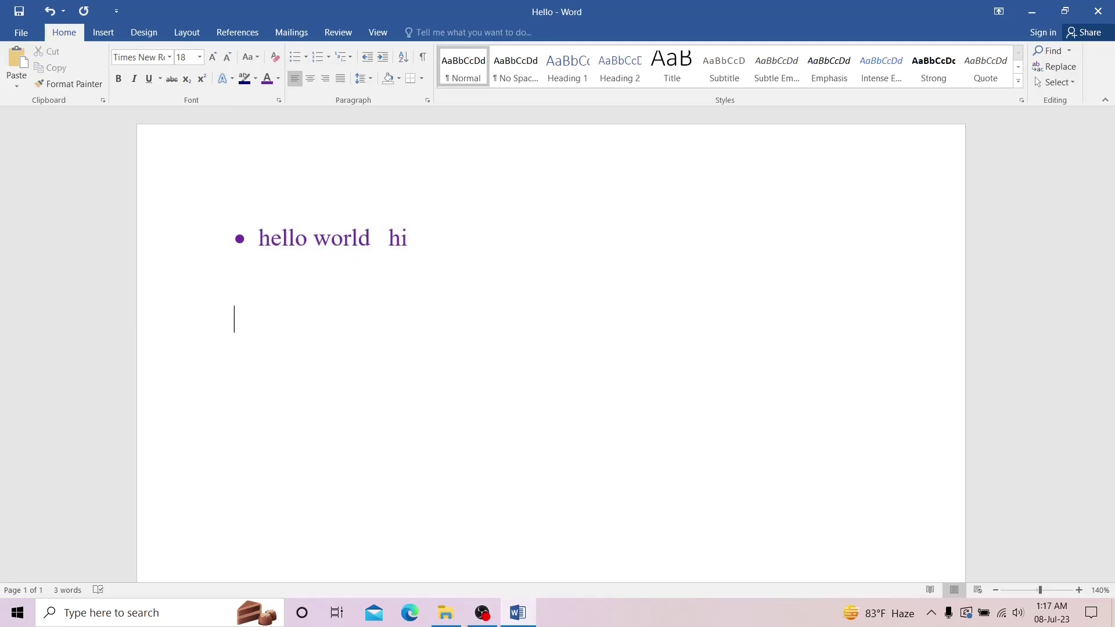
text(5)
key(Return)
text(3)
key(Return)
text(7)
key(Return)
text(2)
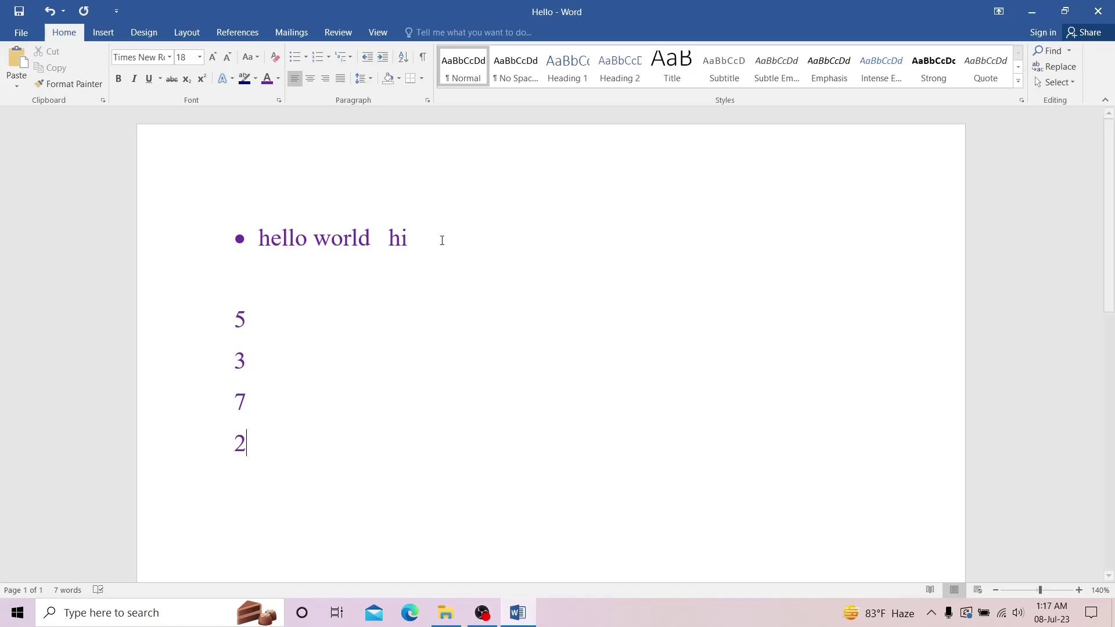
Sort the four numbers in ascending order
drag(235, 325, 285, 444)
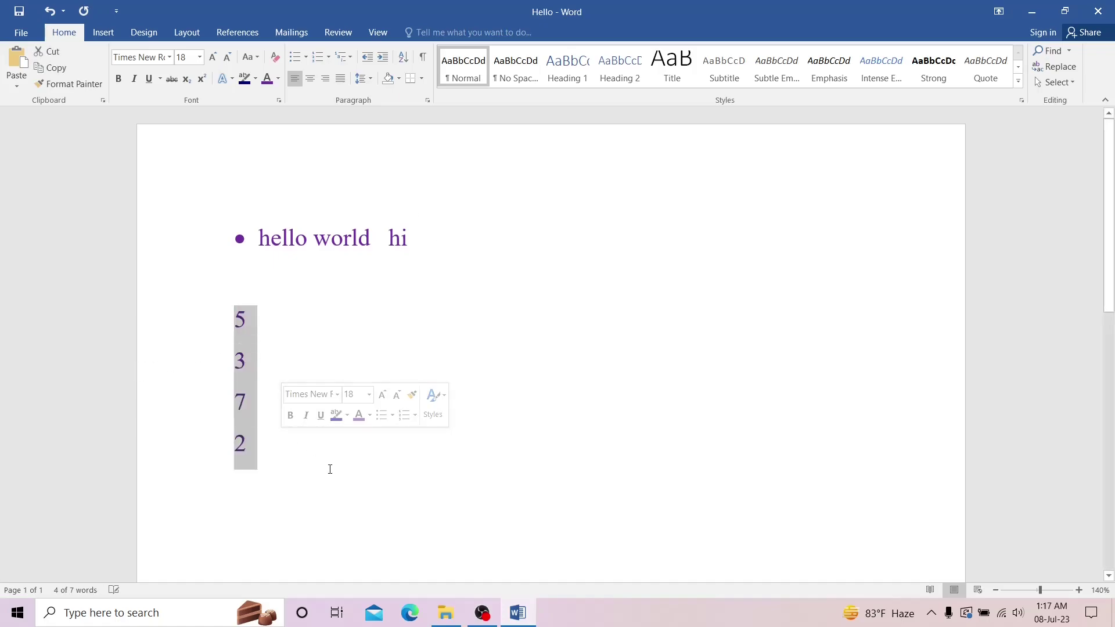
click(406, 59)
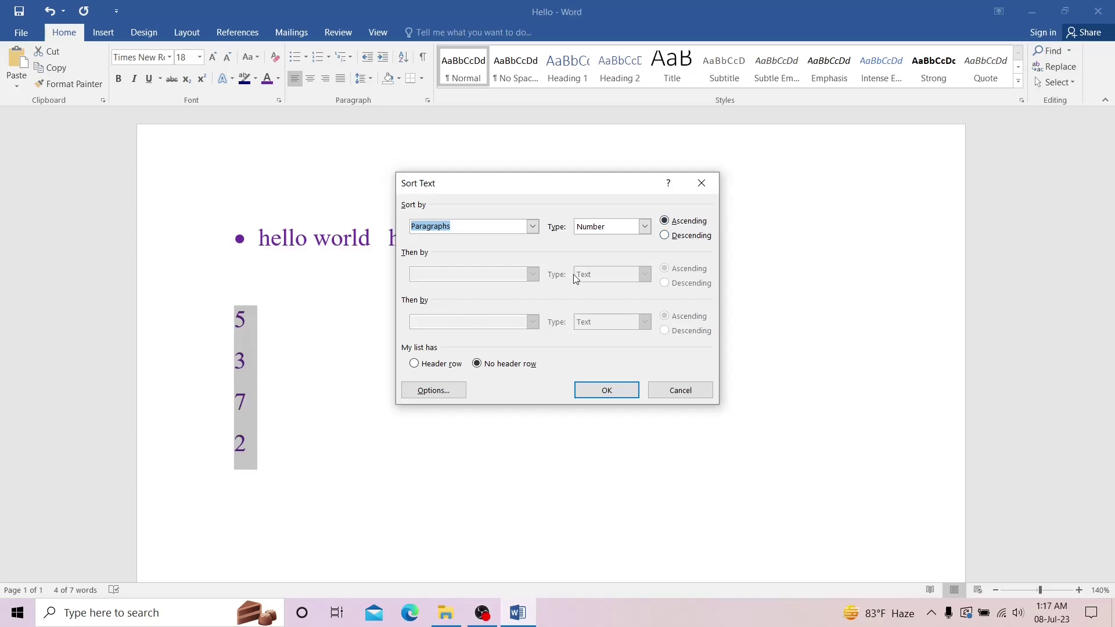
click(607, 391)
click(298, 361)
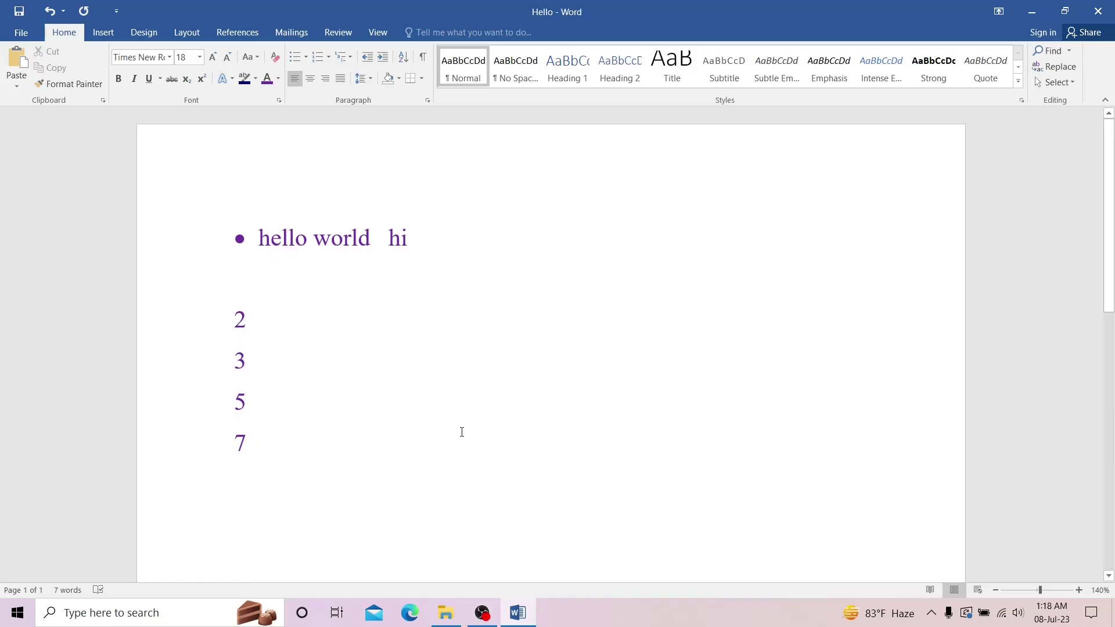
Re-sort the numbers in descending order so they read 7, 5, 3, 2
drag(242, 314, 251, 456)
click(403, 57)
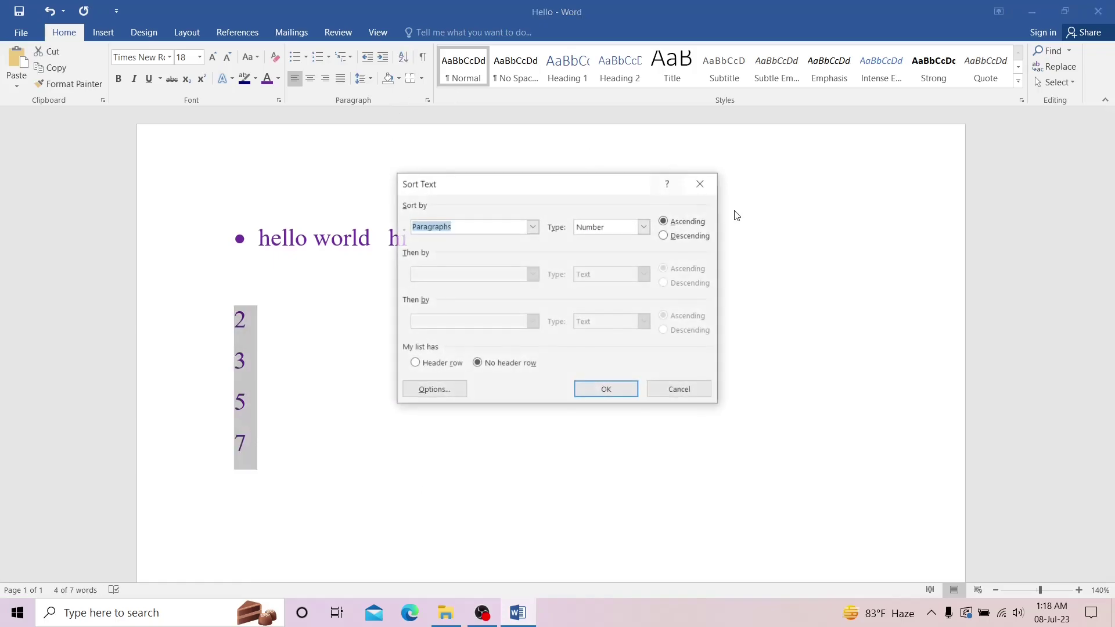
click(701, 238)
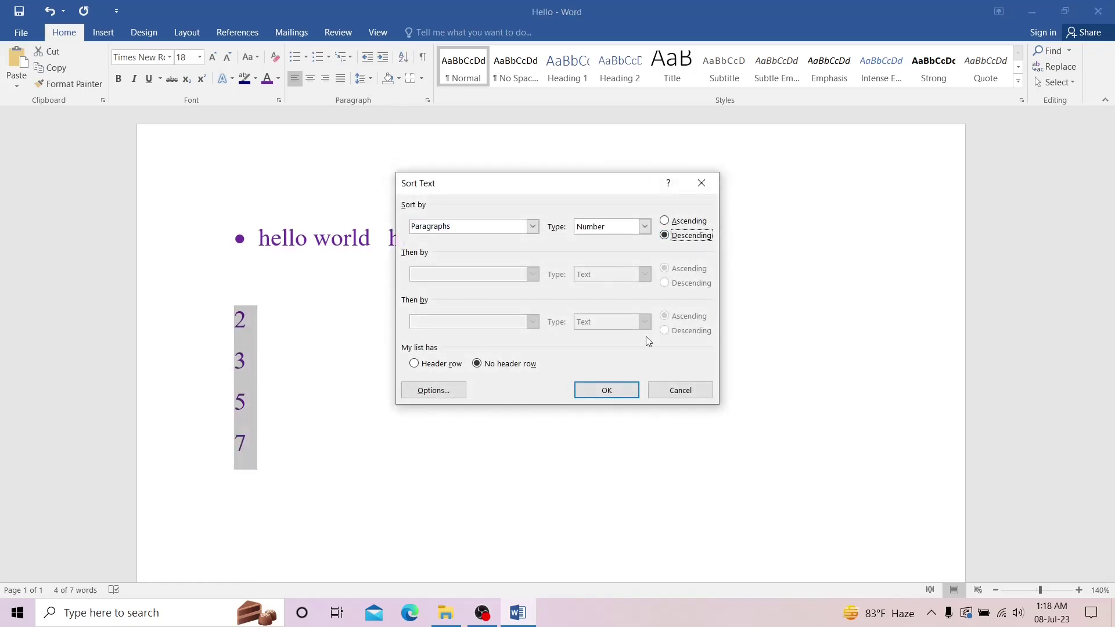
click(600, 393)
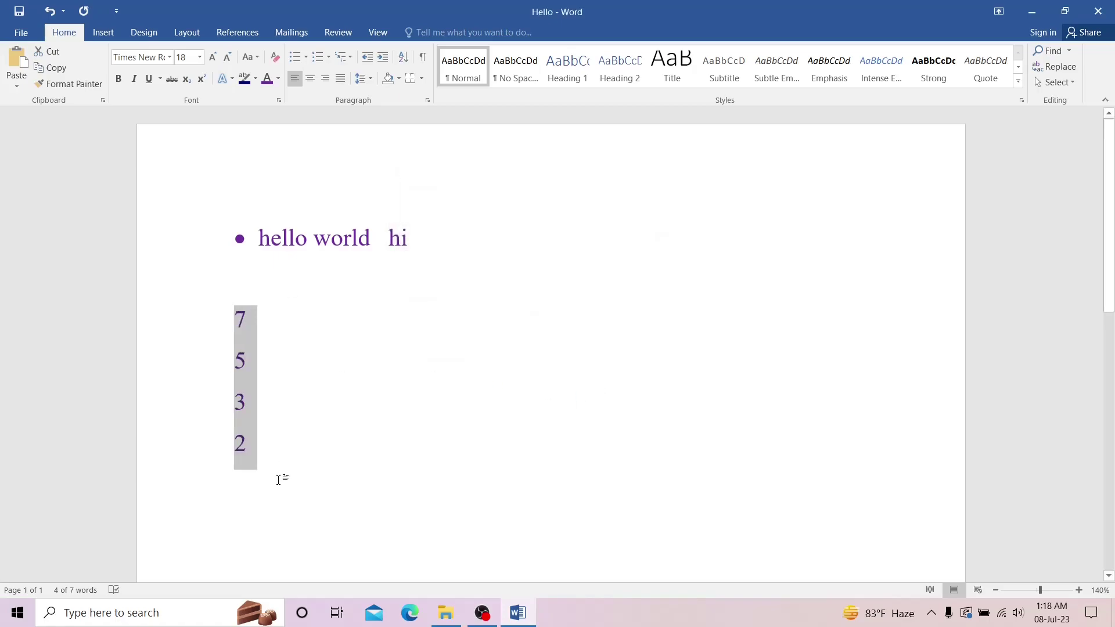
click(279, 466)
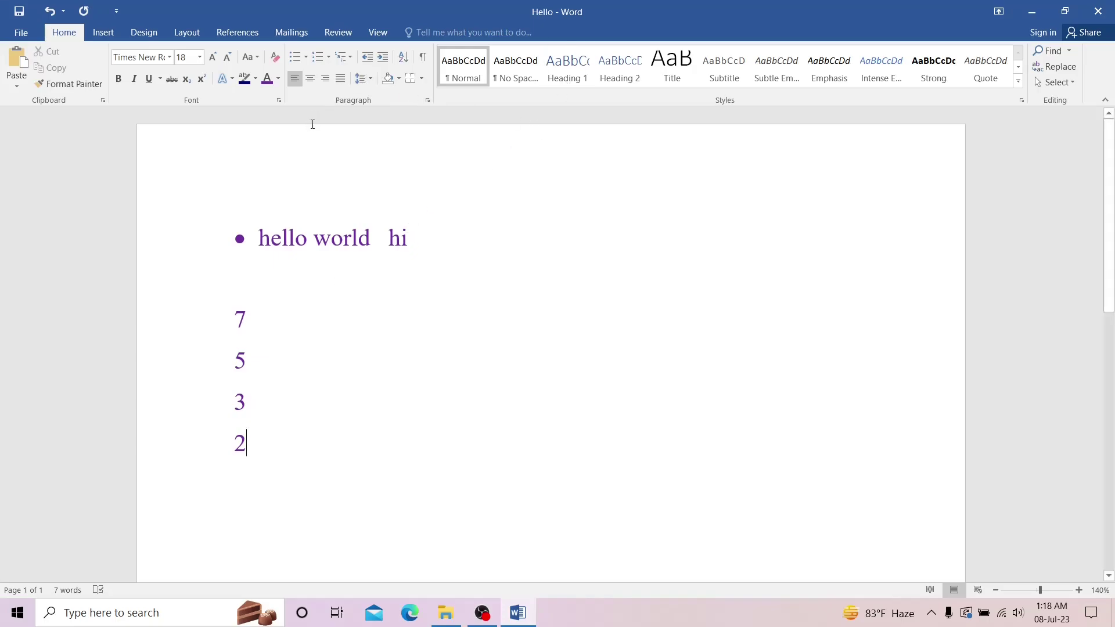
Add the word 'World' on a new line below the numbers
scroll(309, 248, down, 2)
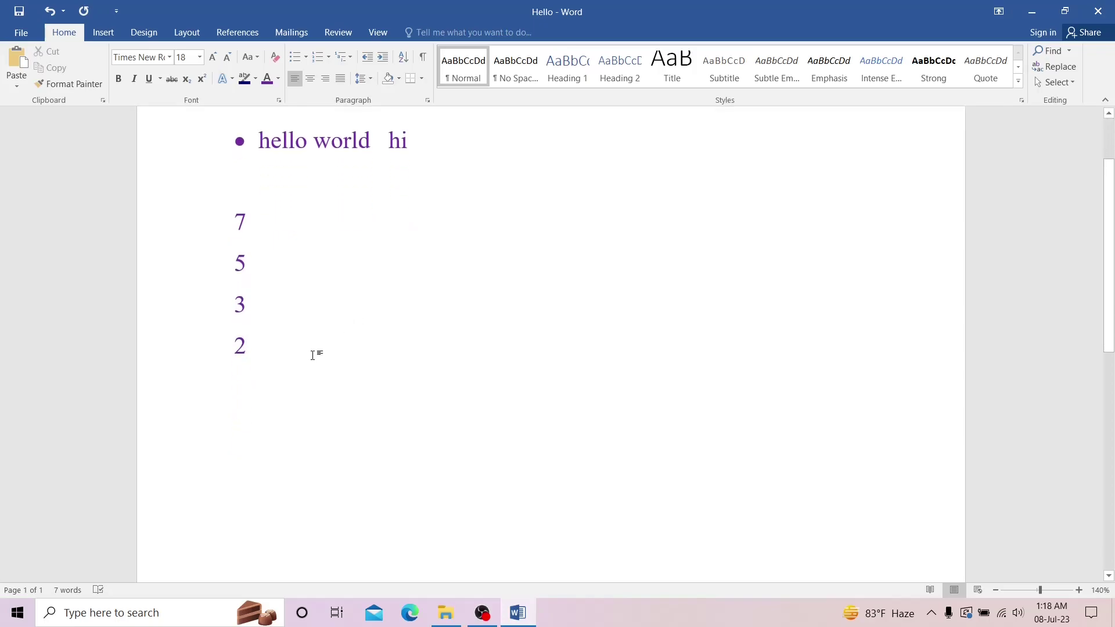
key(Return)
key(Return)
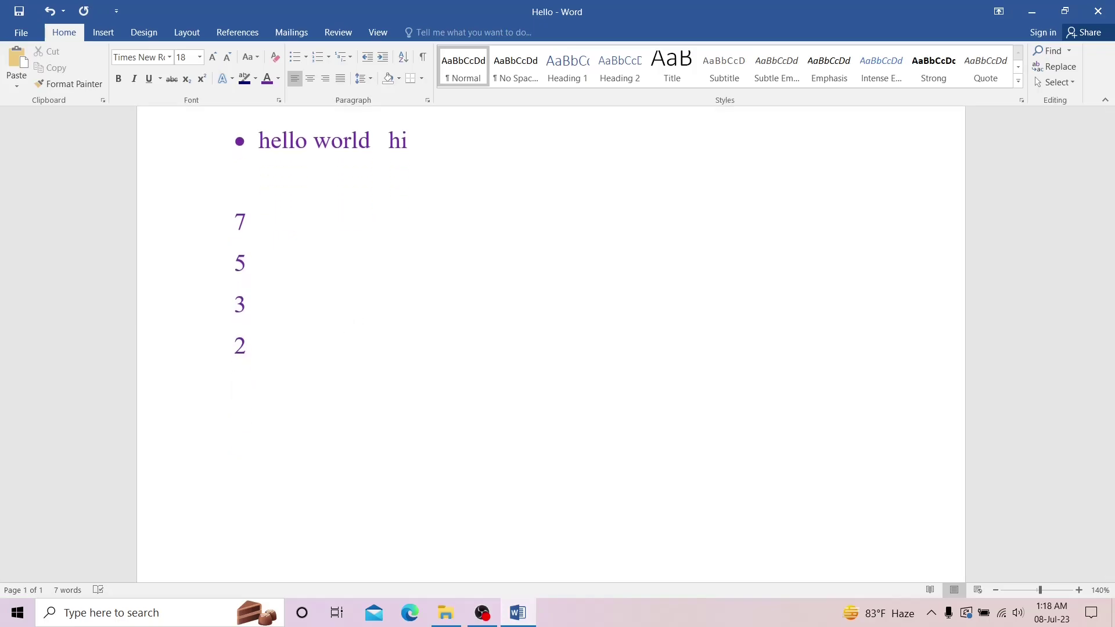
text(W)
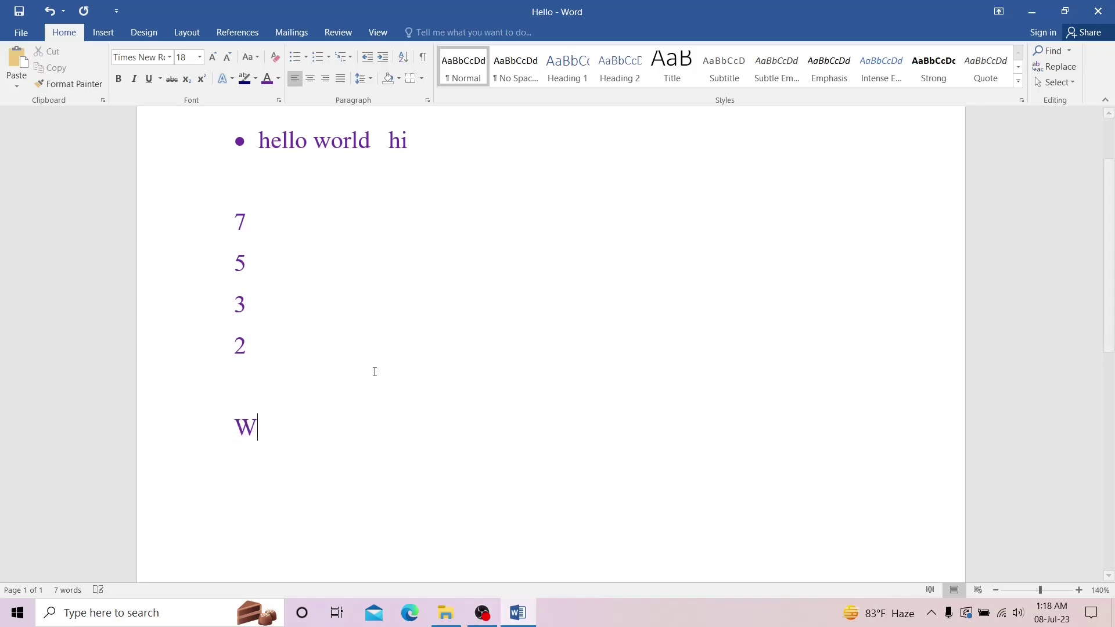
text(orld)
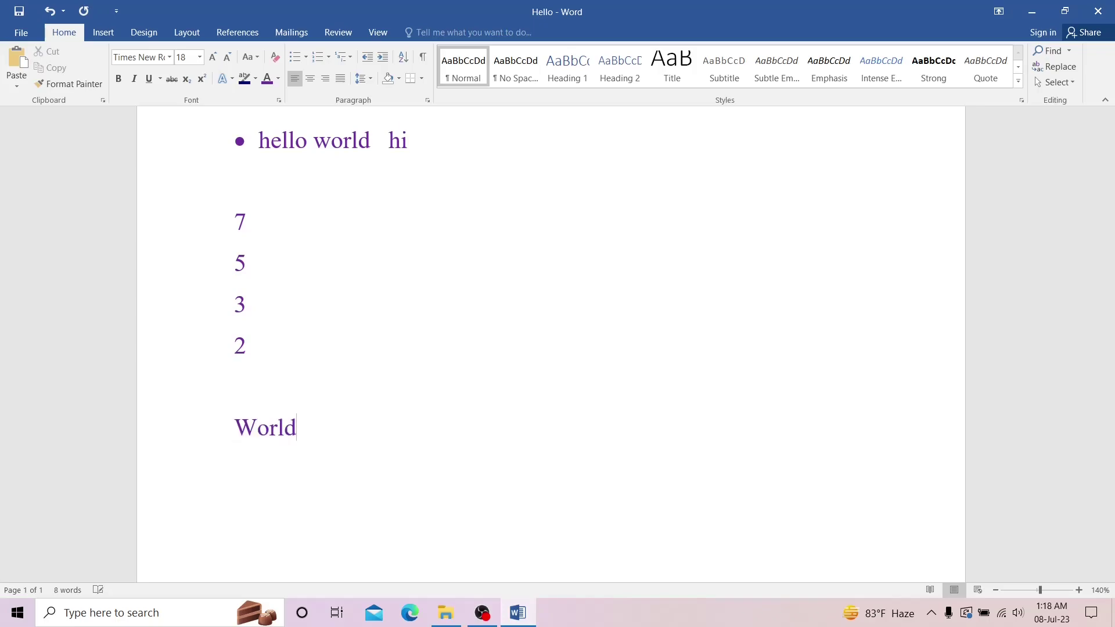
drag(242, 431, 331, 453)
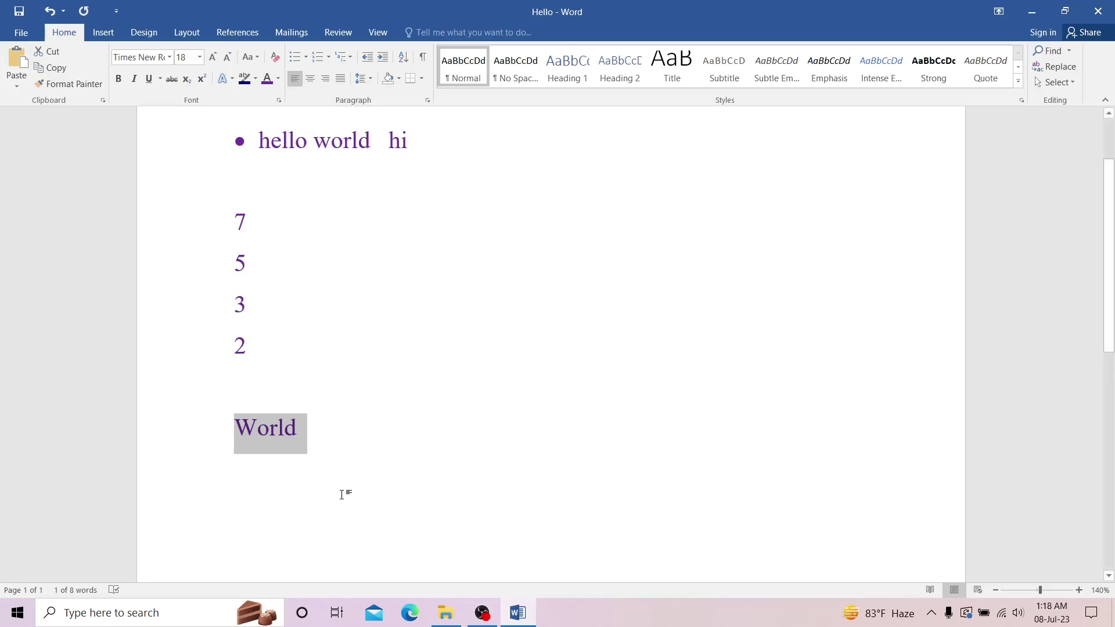
Try centred and right alignment on 'World', then leave it left-aligned
click(308, 82)
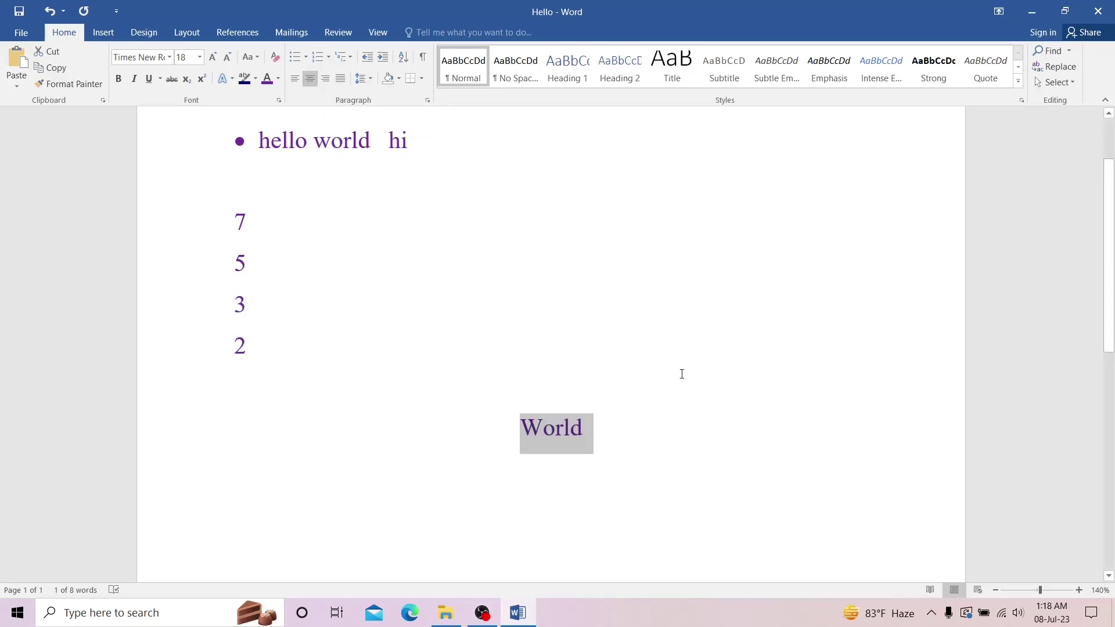
click(325, 83)
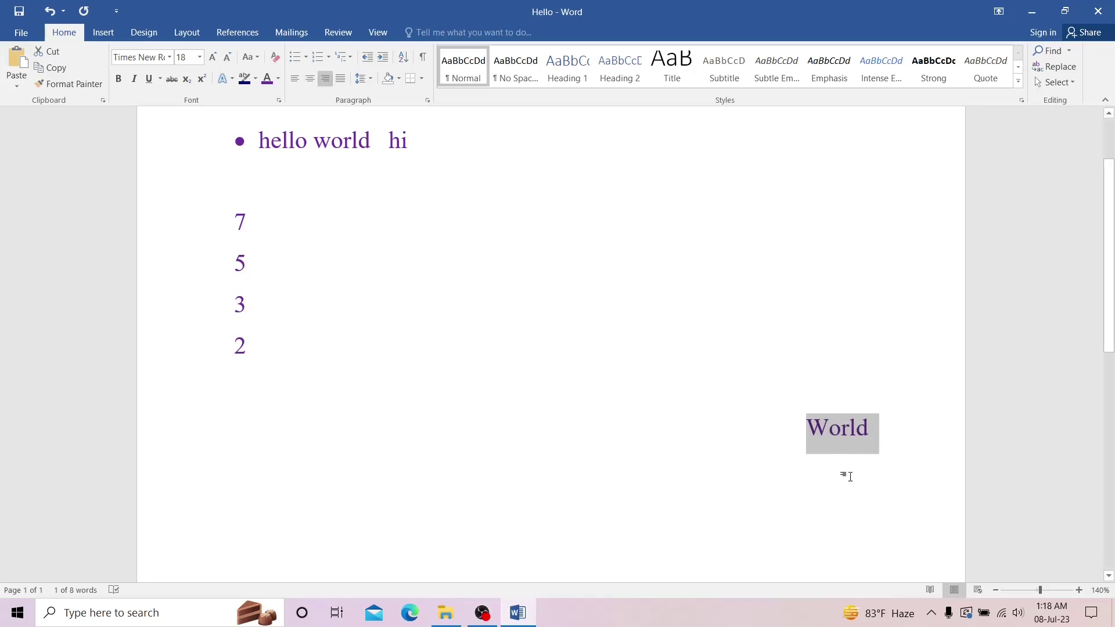
click(296, 83)
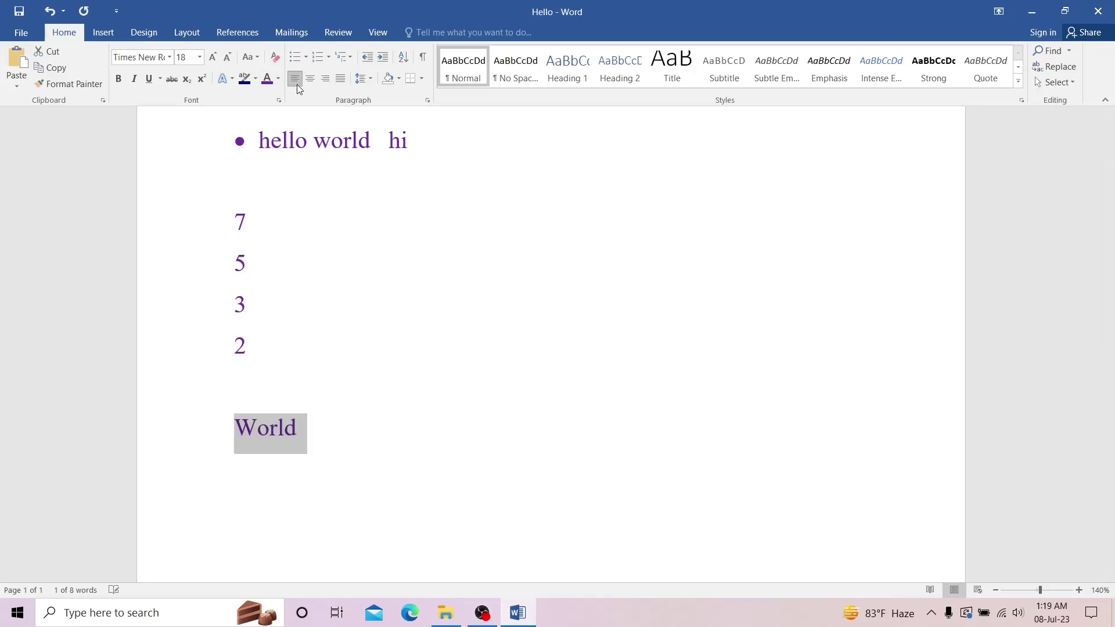
click(309, 83)
click(327, 81)
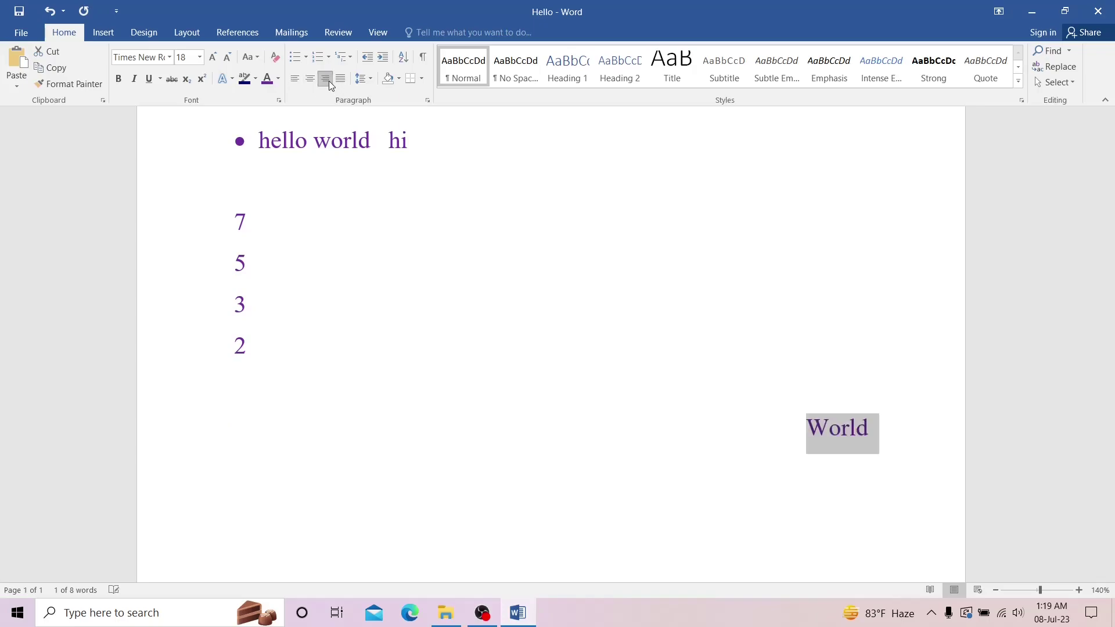
click(295, 79)
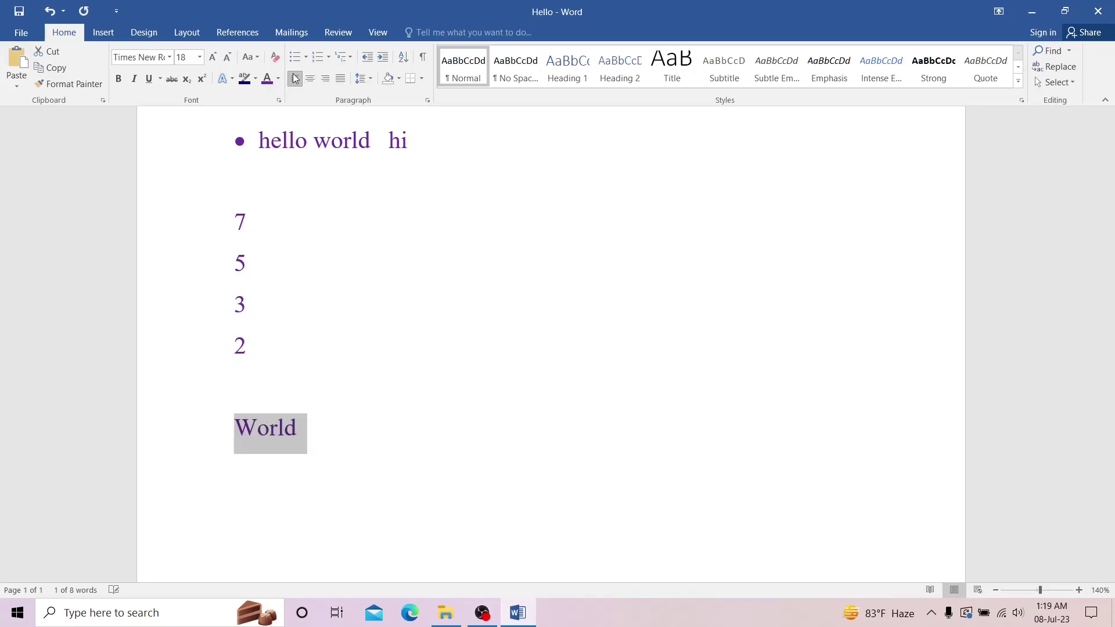
click(467, 445)
scroll(465, 445, up, 3)
Clear the whole document and paste the 'Hello Viewers, Welcome to My Channel' paragraph
key(ctrl+a)
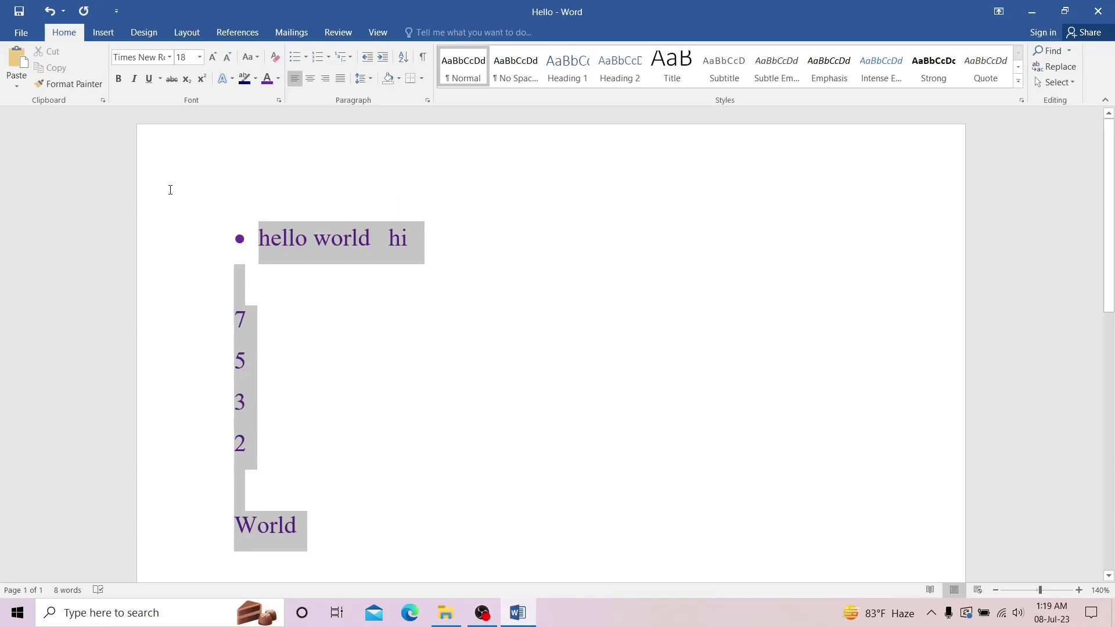
key(Delete)
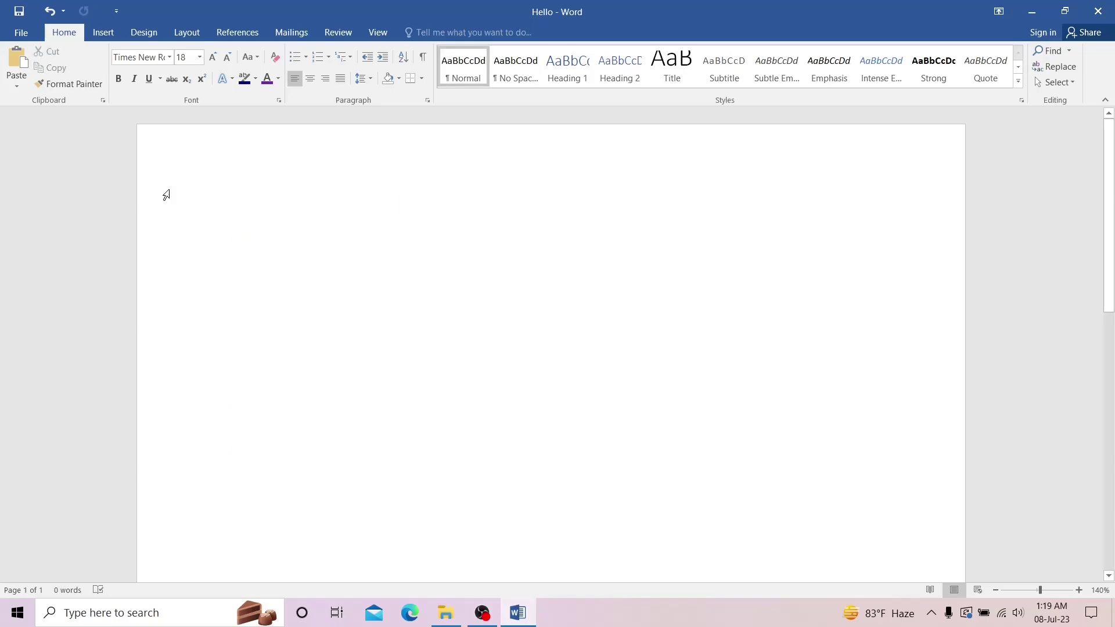
right_click(364, 263)
click(441, 323)
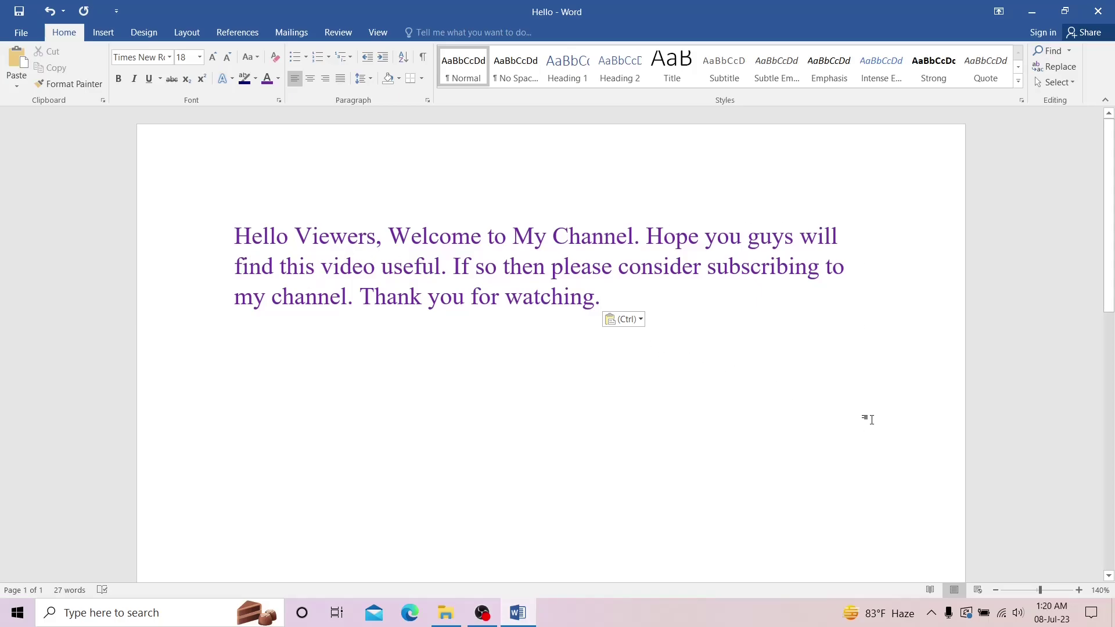
click(841, 247)
click(851, 272)
Justify the welcome paragraph
drag(235, 225, 635, 299)
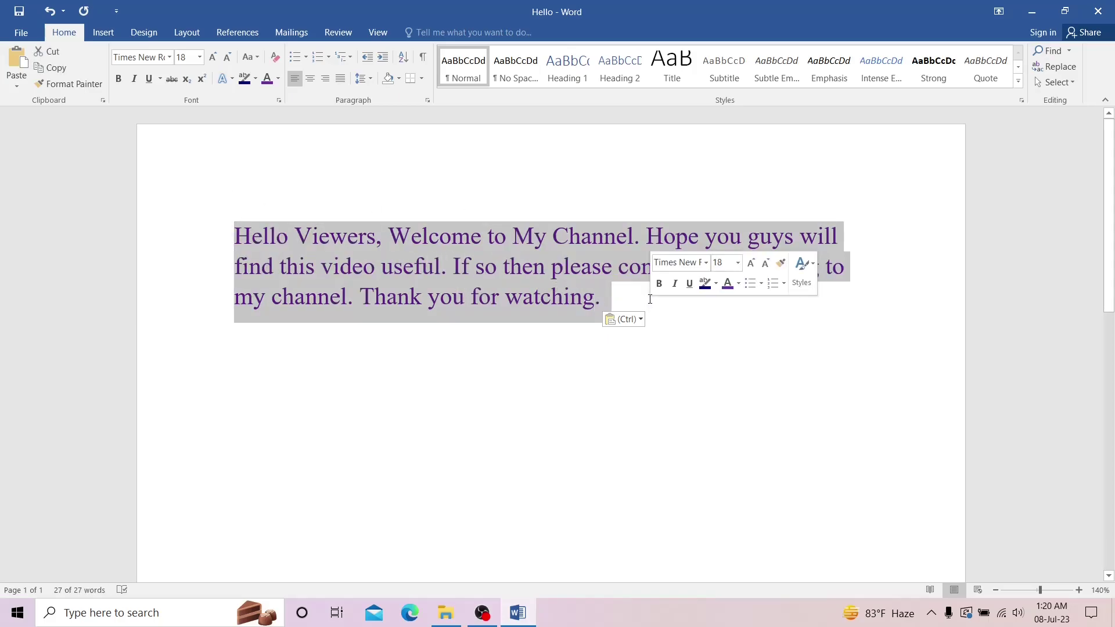
click(338, 83)
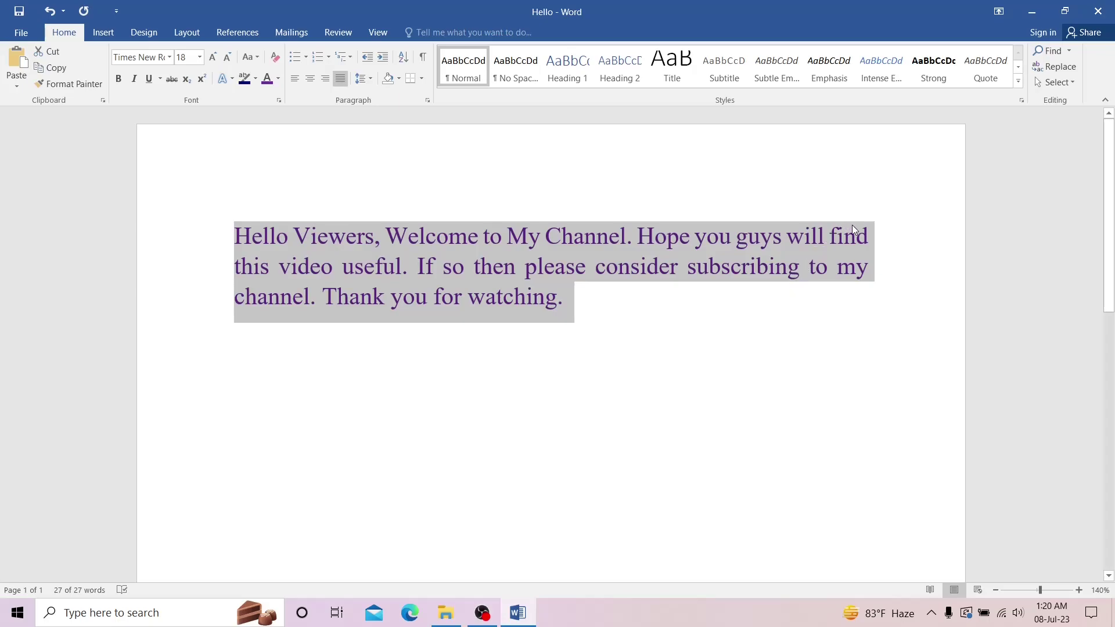
click(645, 320)
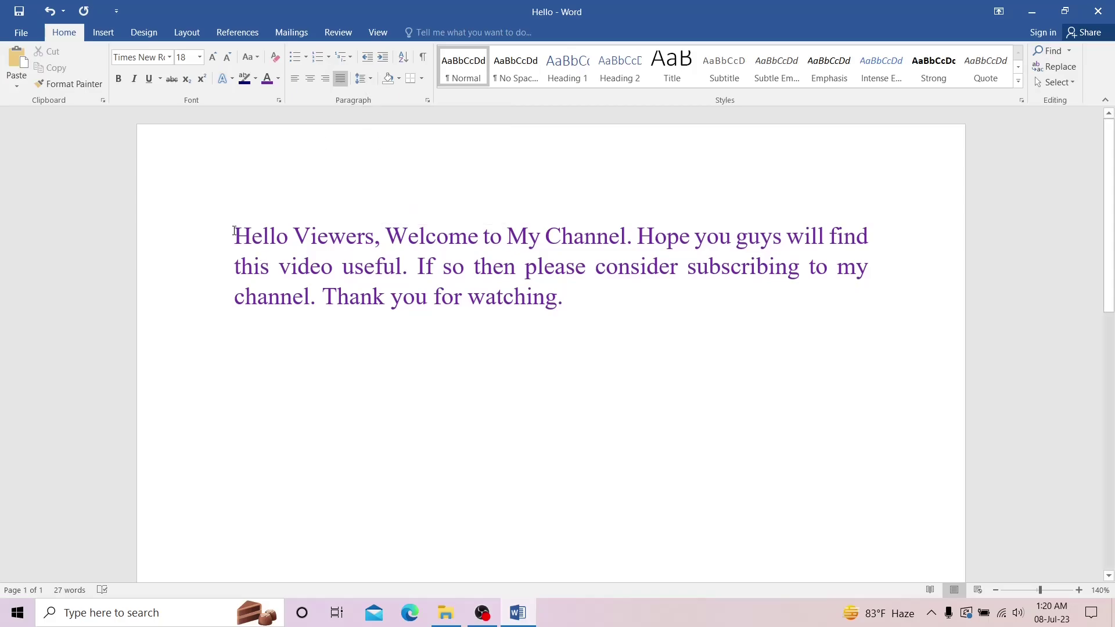
Set the welcome paragraph's line spacing to 1.0
drag(235, 231, 592, 302)
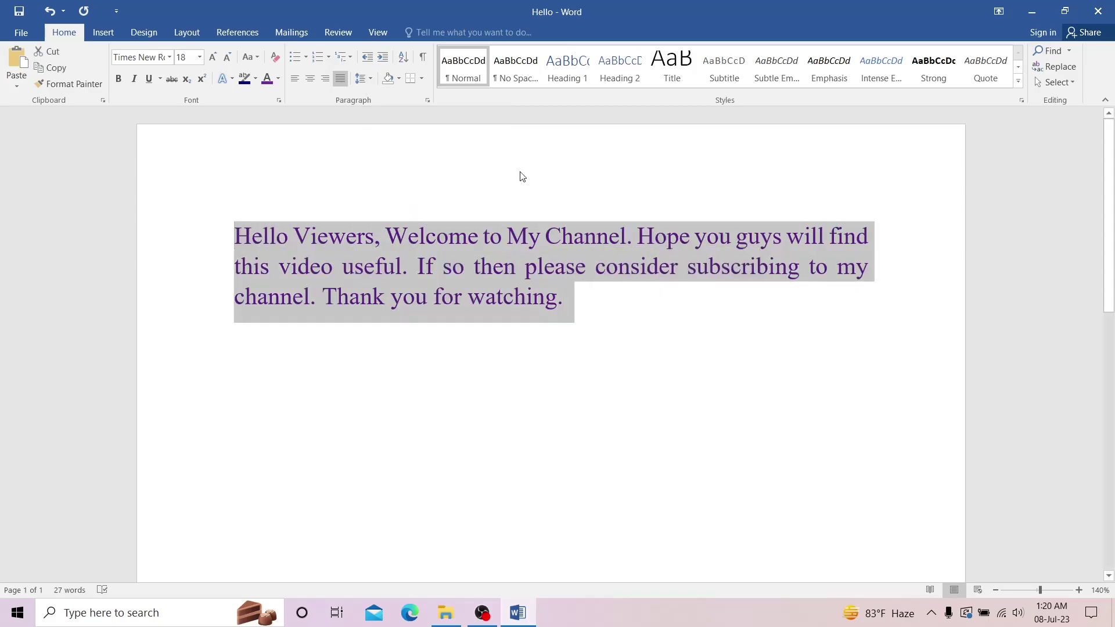
click(366, 79)
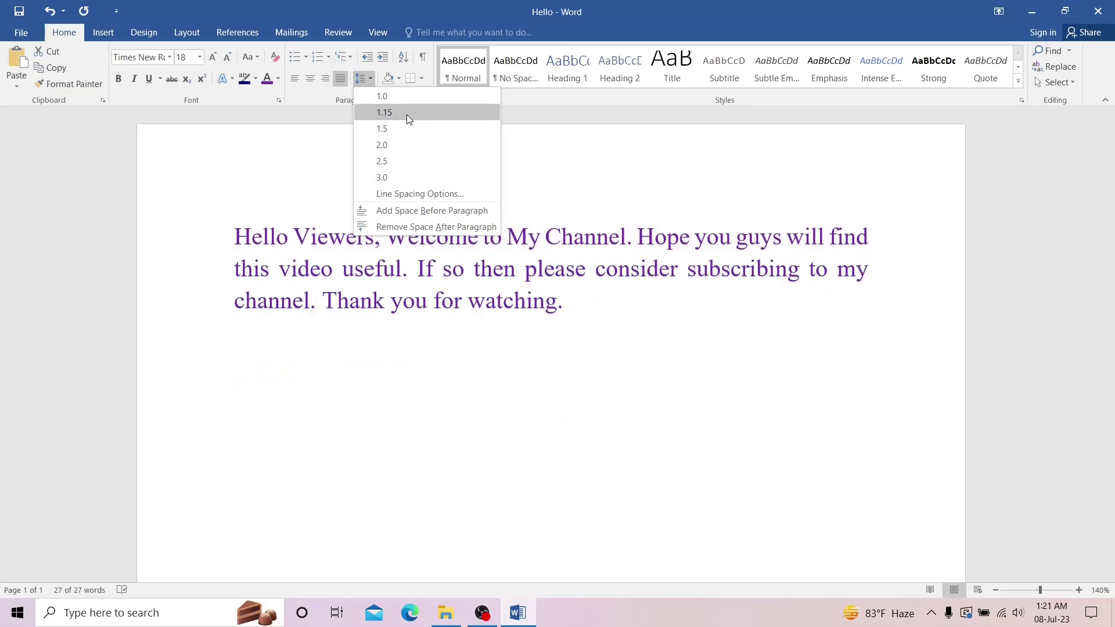
click(407, 97)
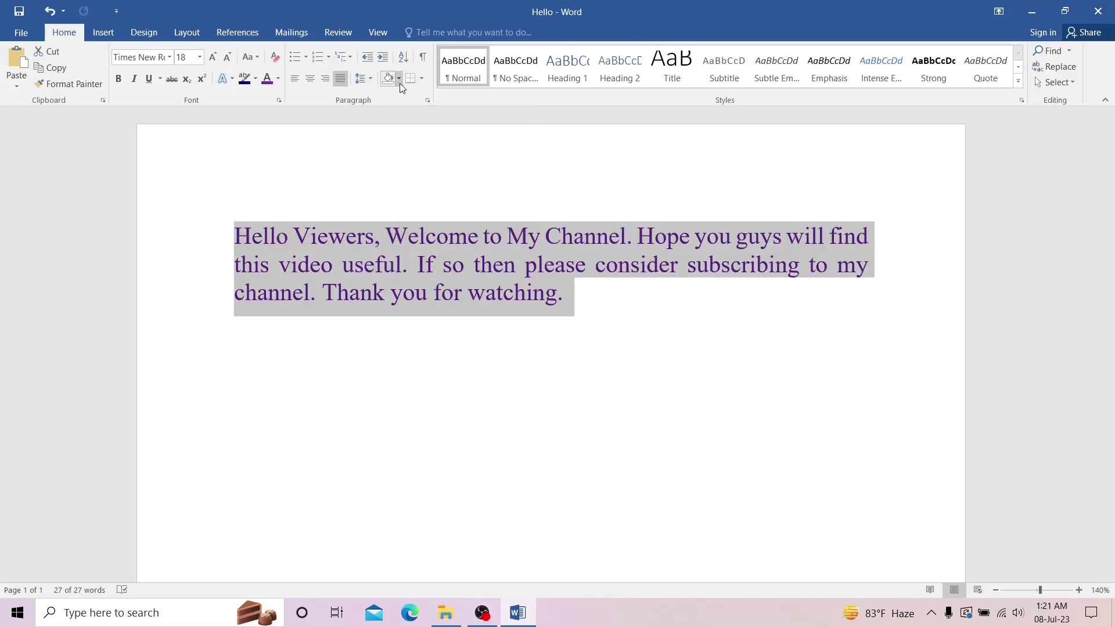
click(399, 83)
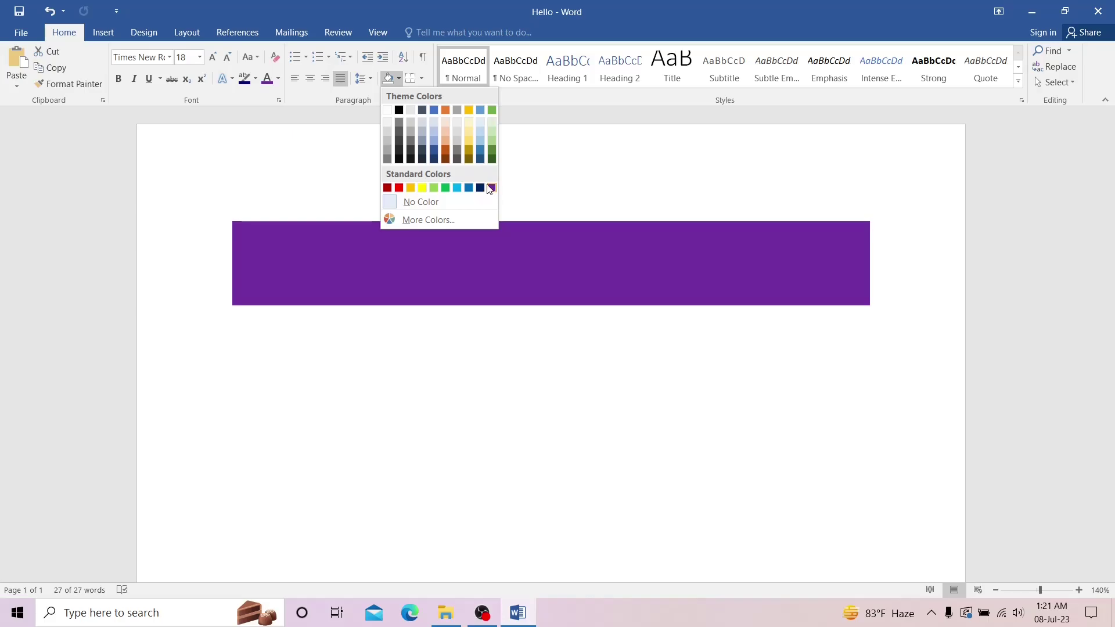
Apply light orange shading behind the welcome paragraph
click(446, 133)
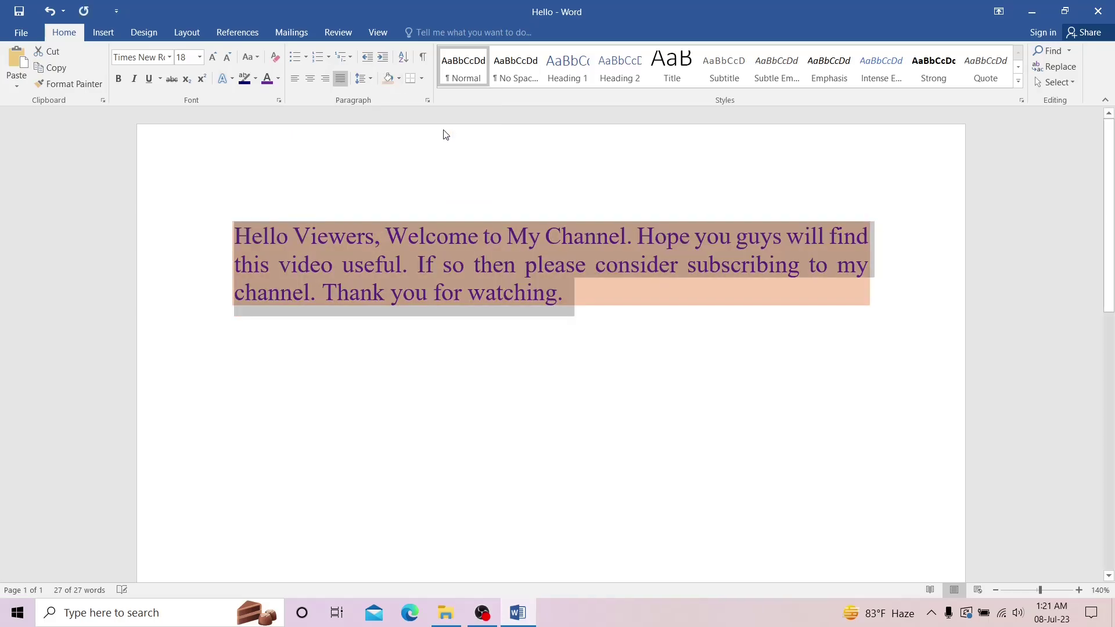
click(631, 330)
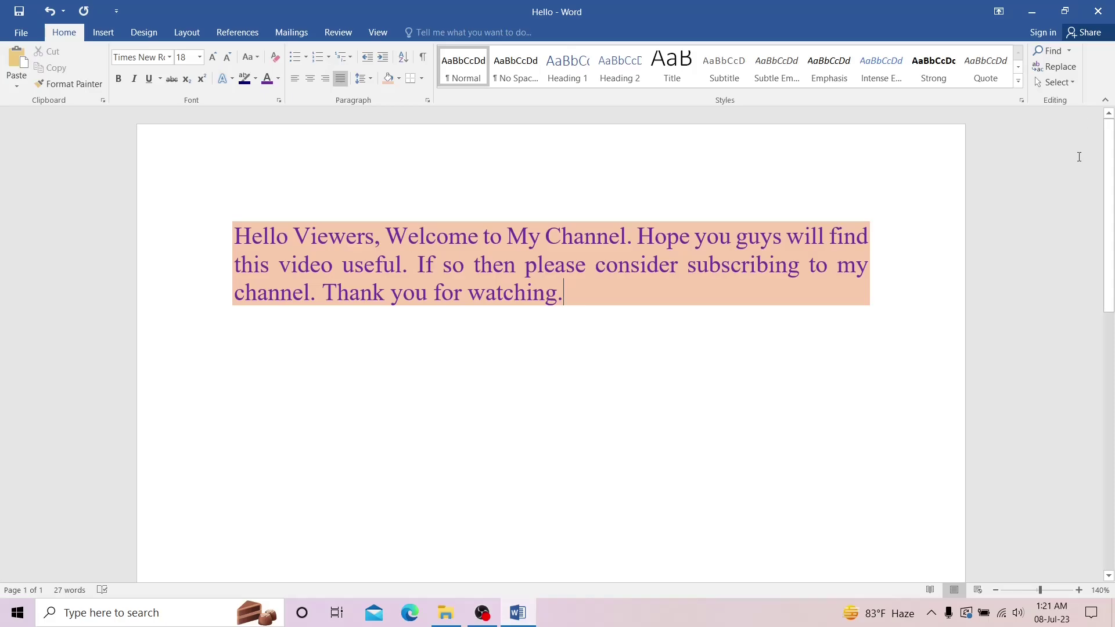
Use Advanced Find to search for 'you', moving from 'Hope you' to 'Thank you'
click(1070, 51)
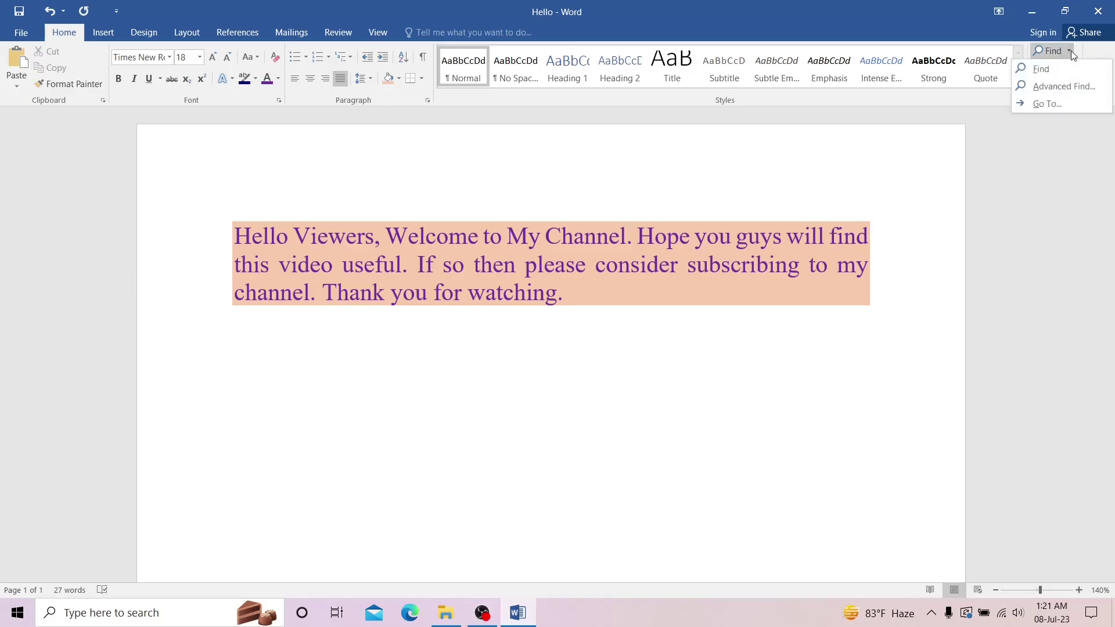
click(1064, 85)
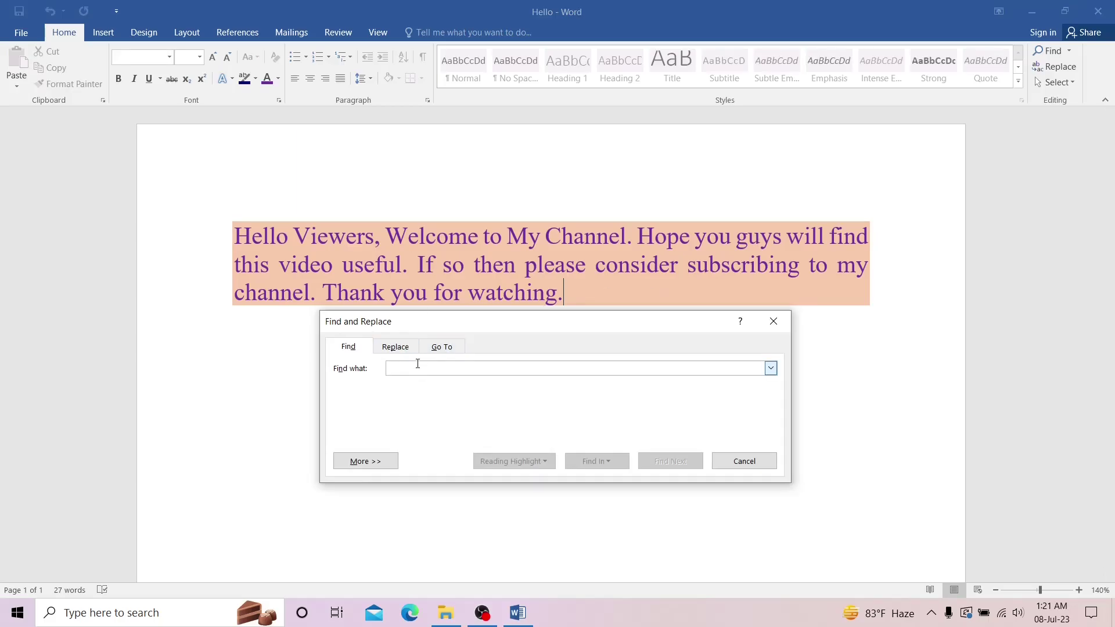
text(you)
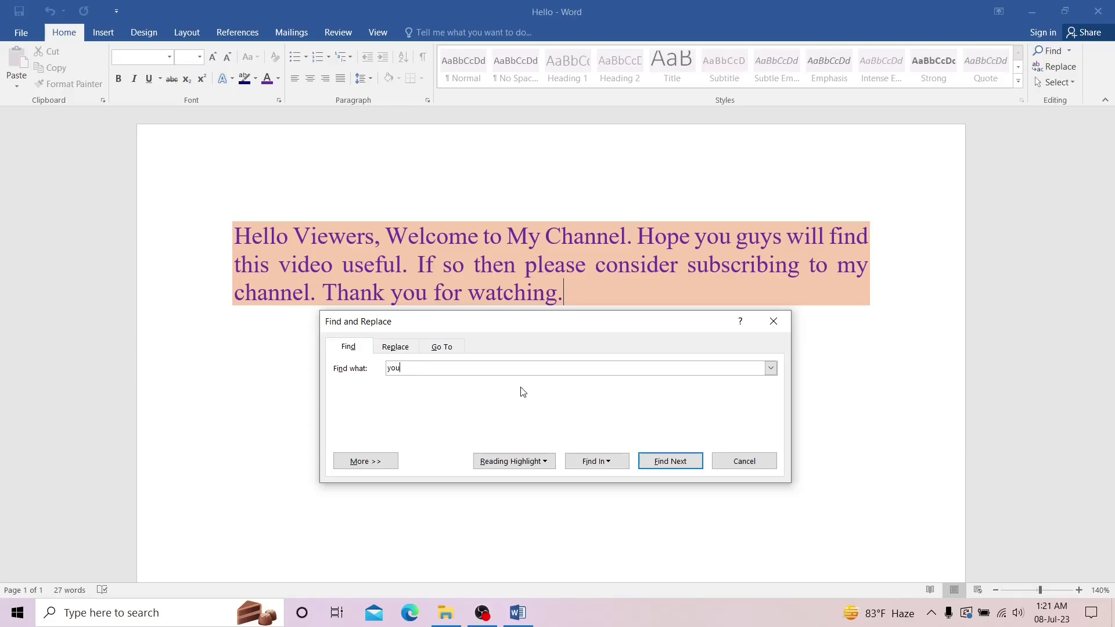
click(669, 461)
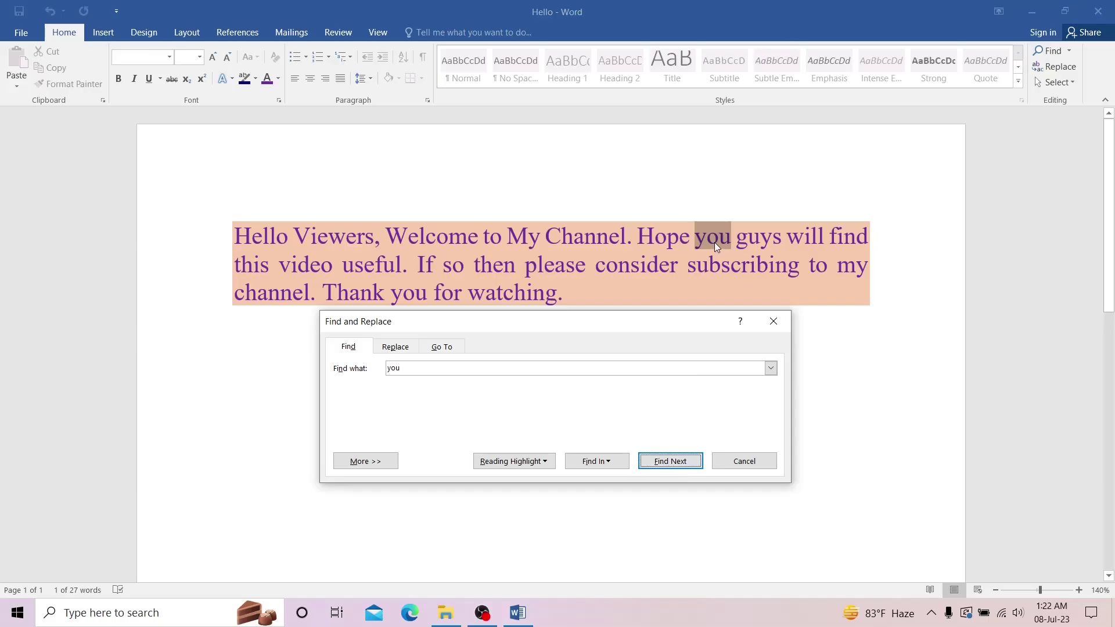
click(674, 461)
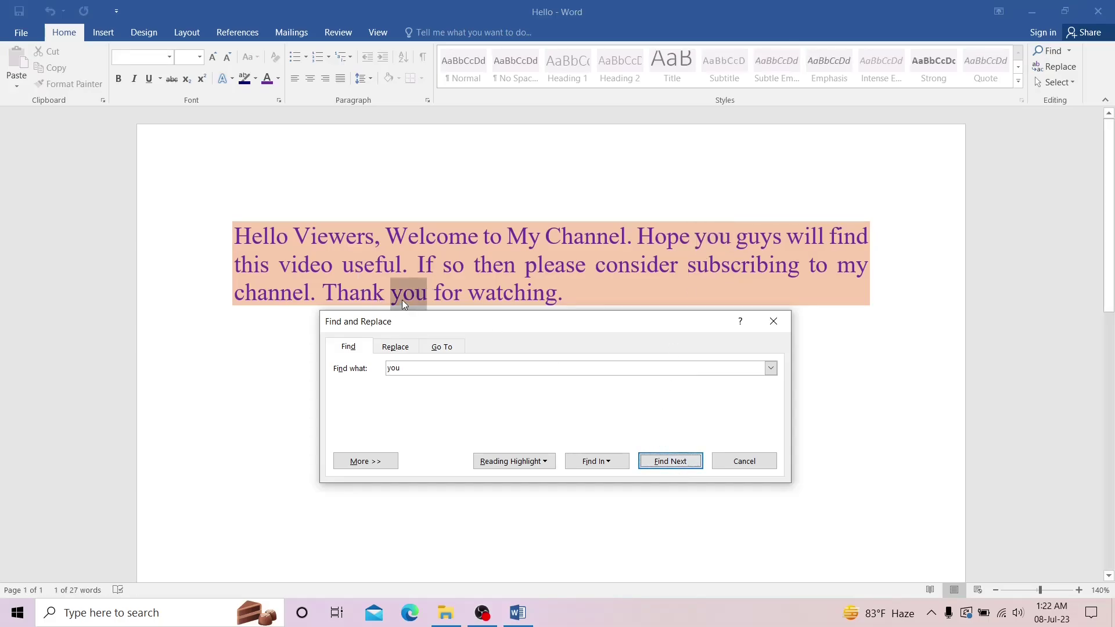
Replace the found 'you' with 'I', dismiss the message, and close Find and Replace
click(403, 348)
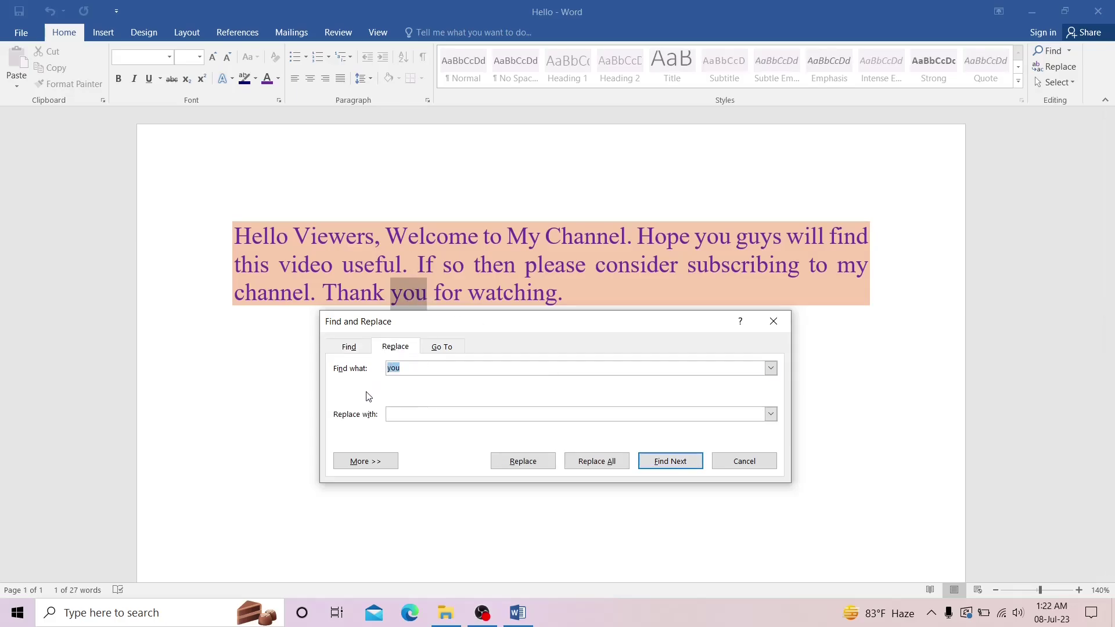
click(398, 415)
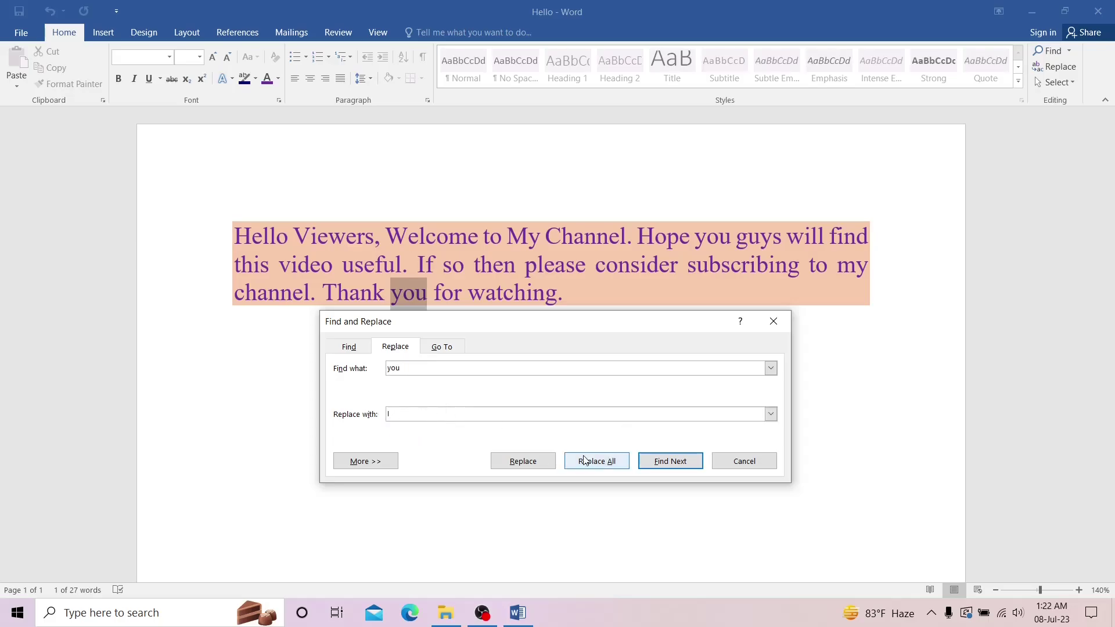
click(543, 467)
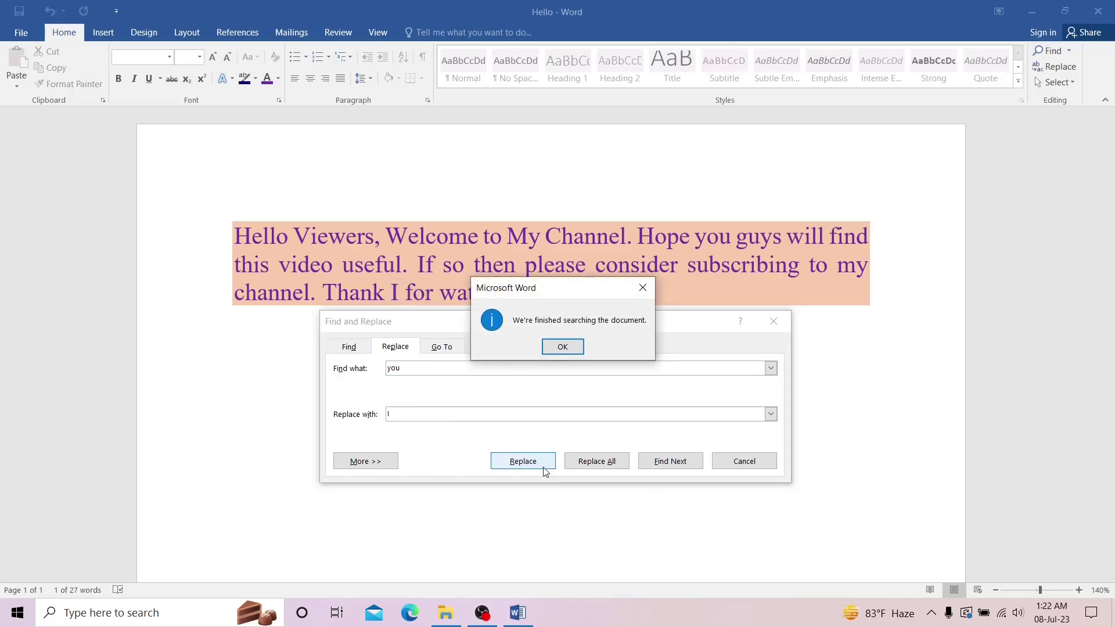
click(568, 349)
click(418, 219)
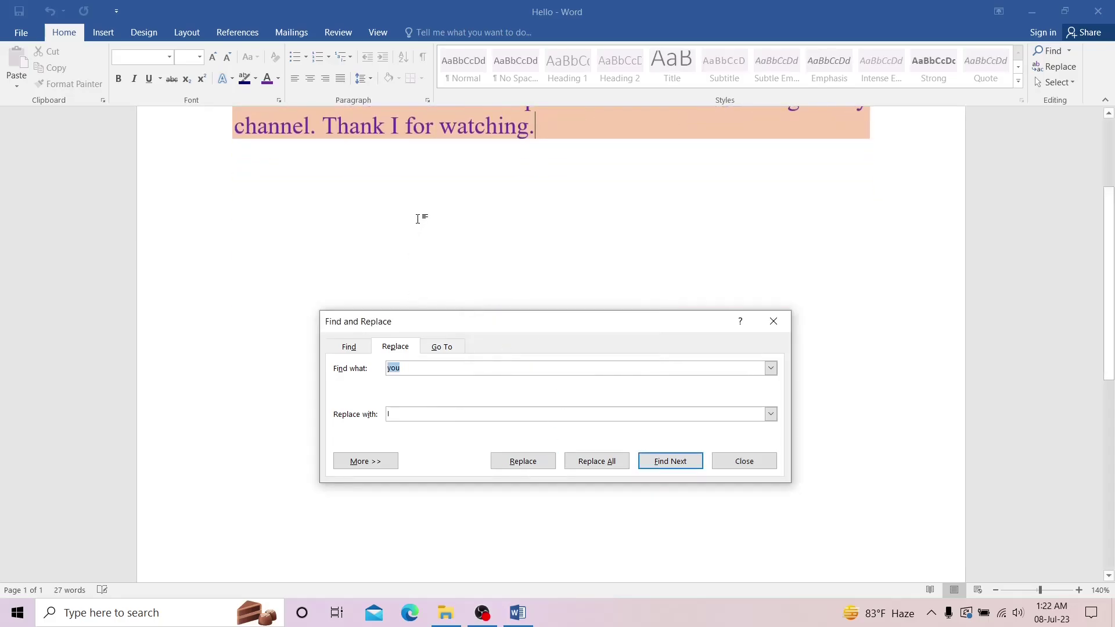
scroll(399, 140, up, 3)
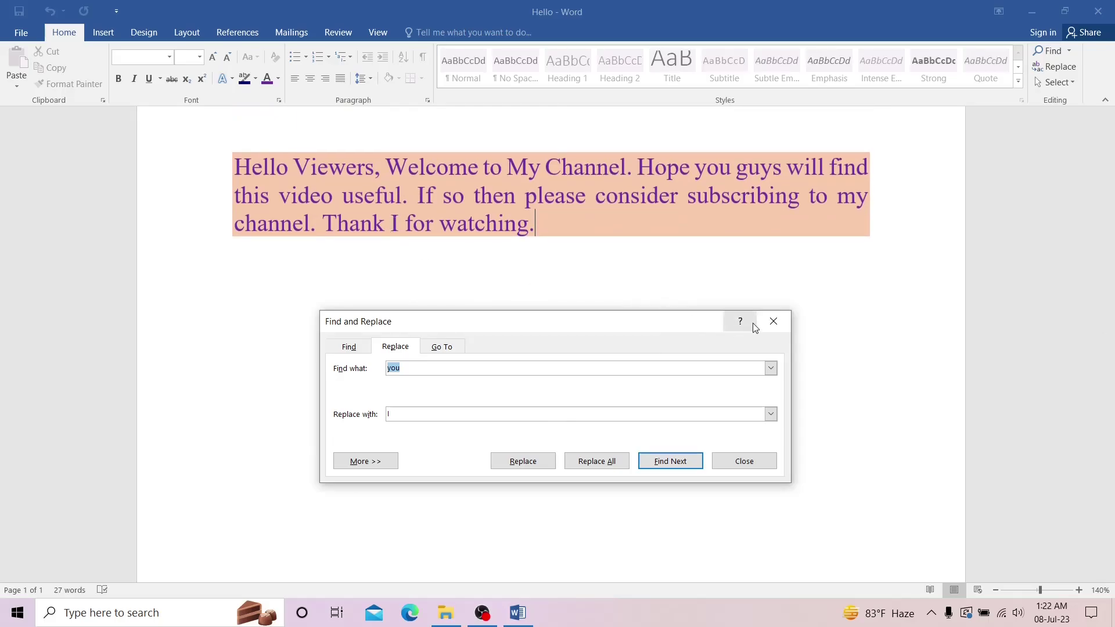
click(767, 316)
Undo the replacement so the paragraph reads 'Thank you for watching.' again
scroll(511, 269, up, 2)
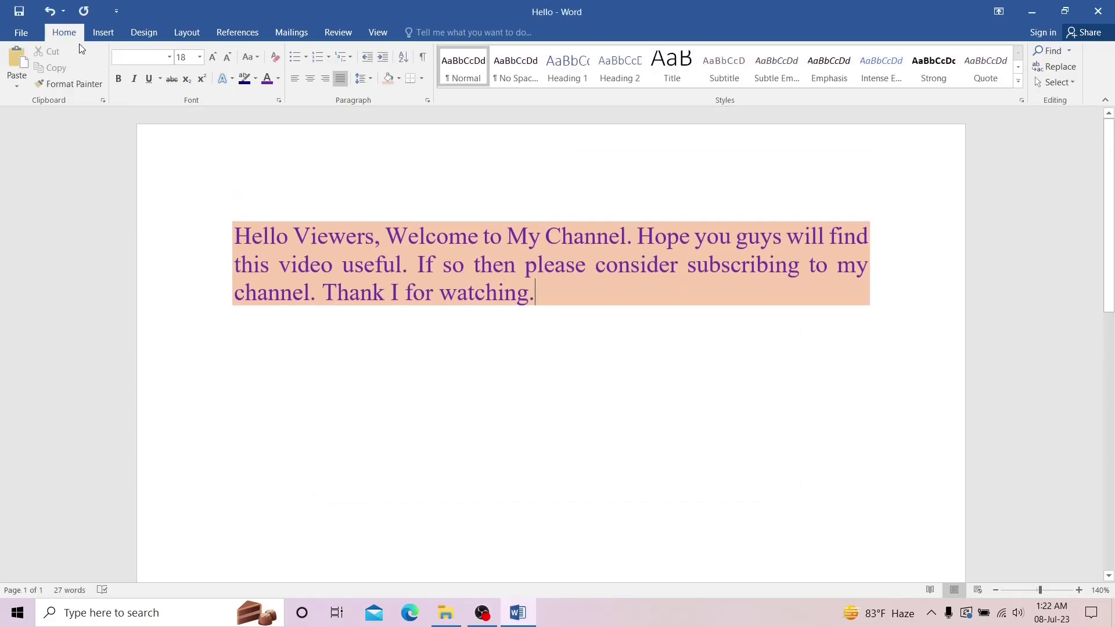
click(49, 12)
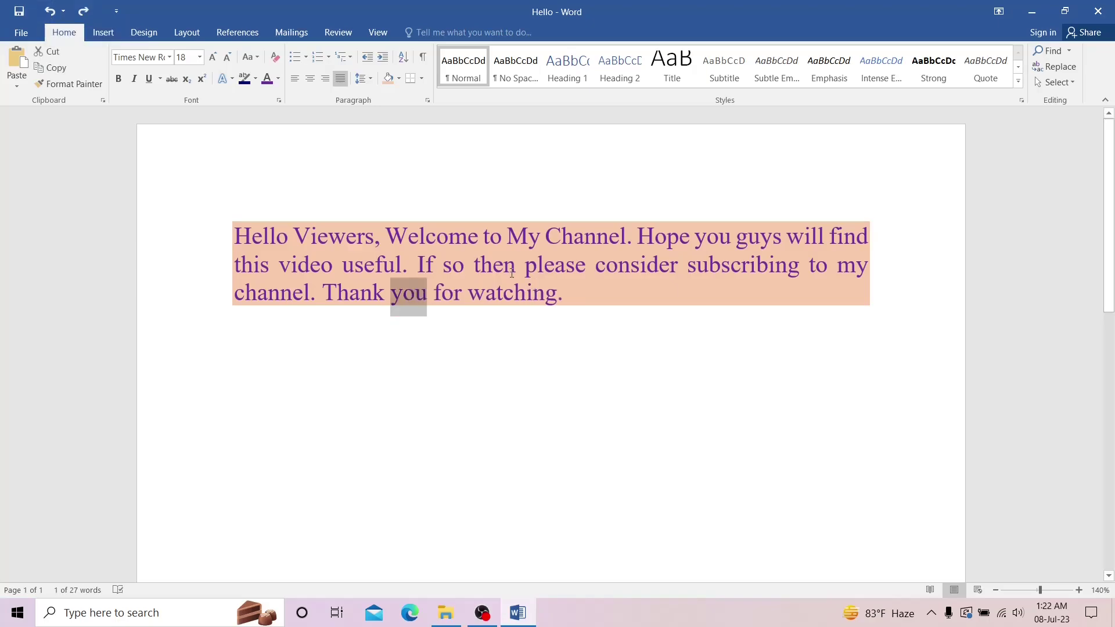
click(463, 323)
Insert the Integral cover page and scroll through the document to review it
click(637, 312)
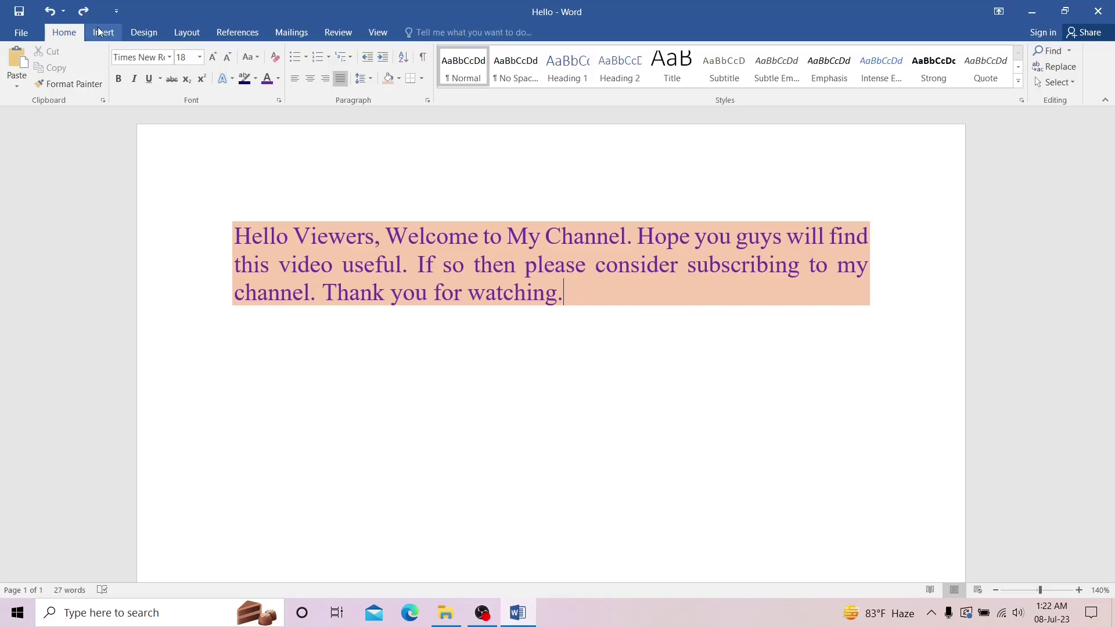
click(100, 32)
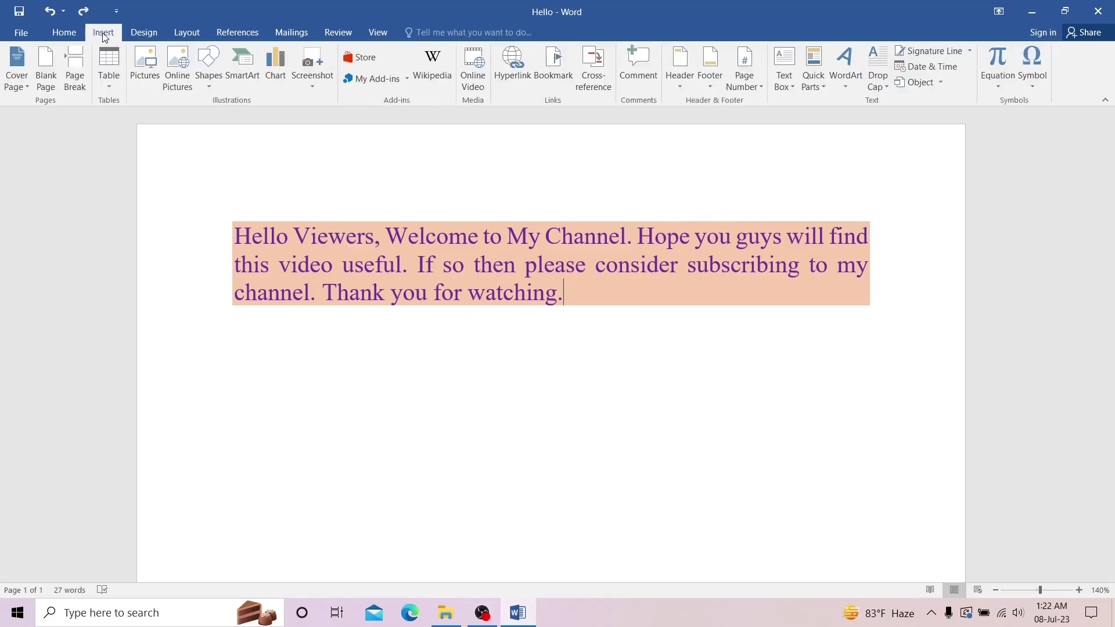
click(22, 87)
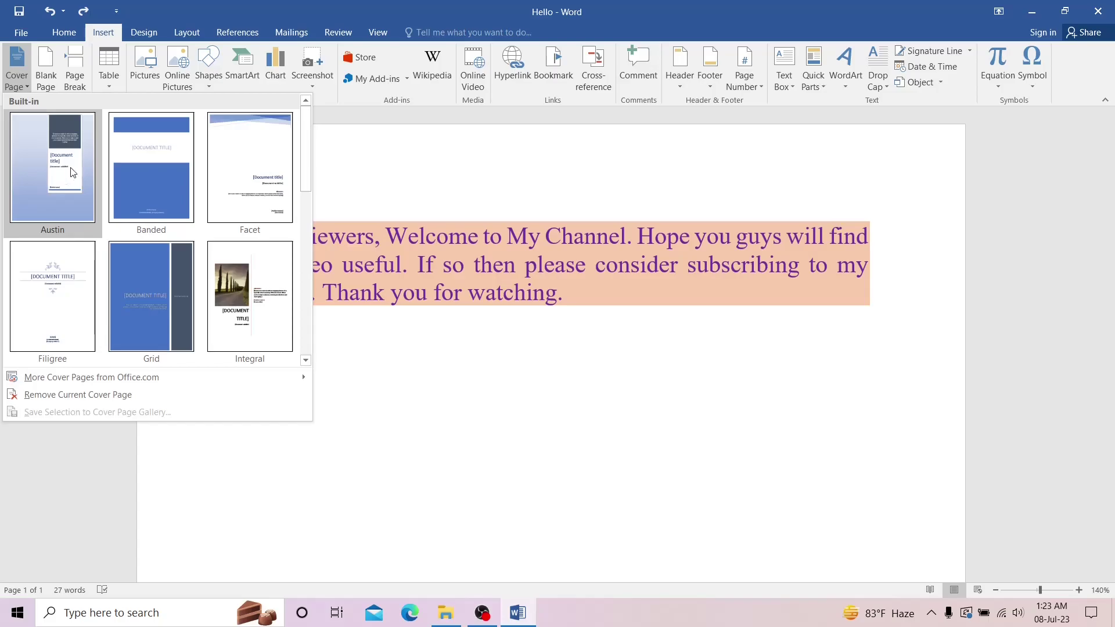
click(256, 304)
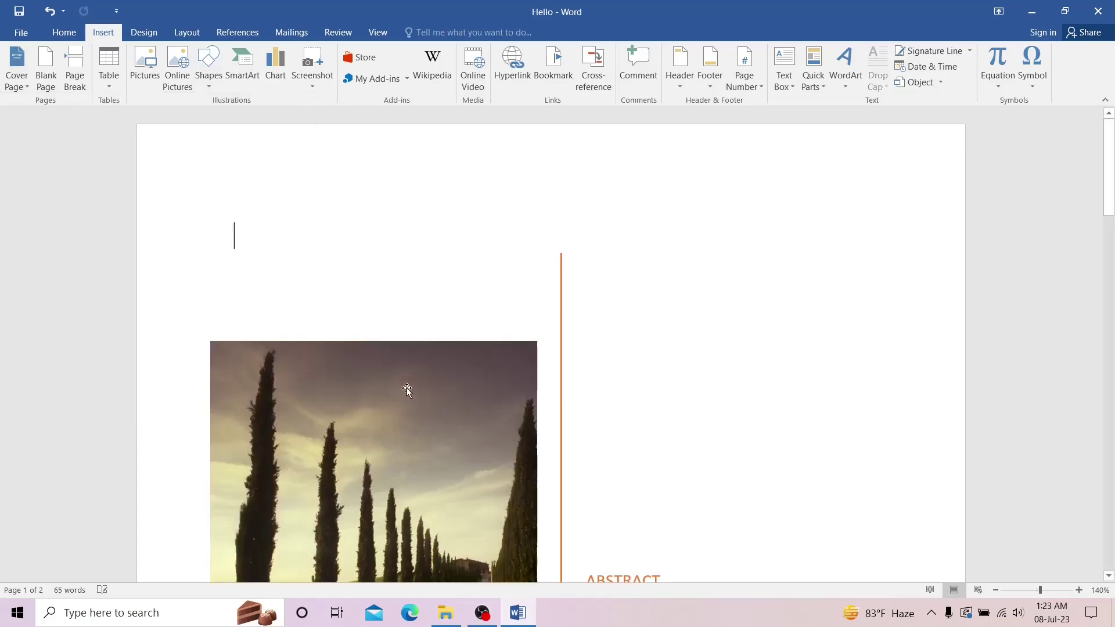
scroll(407, 390, down, 10)
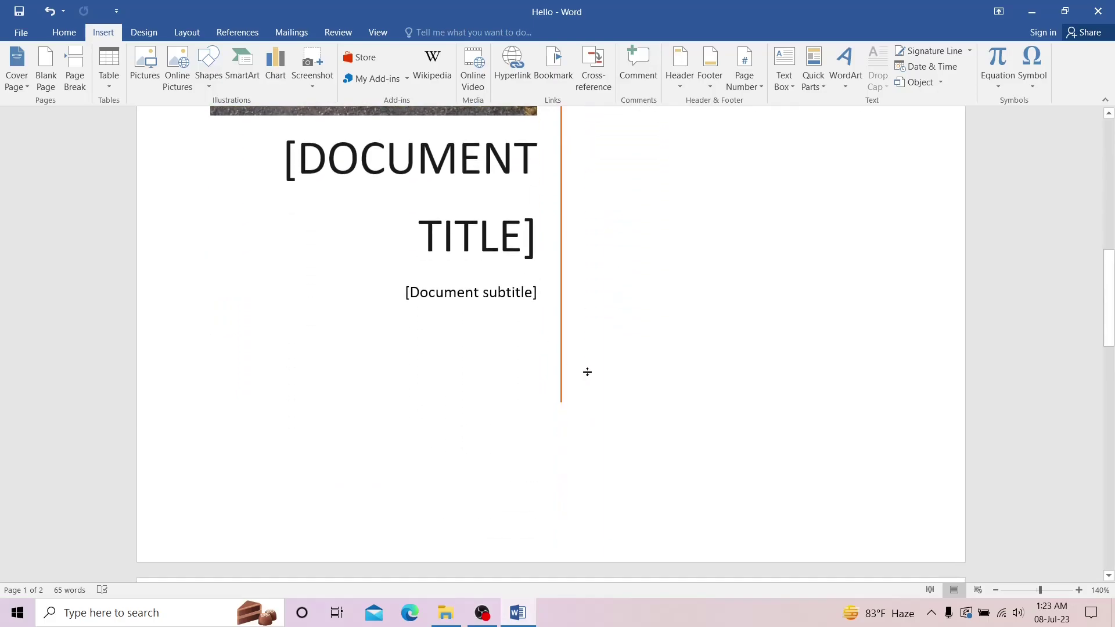
scroll(587, 371, up, 8)
scroll(393, 283, down, 4)
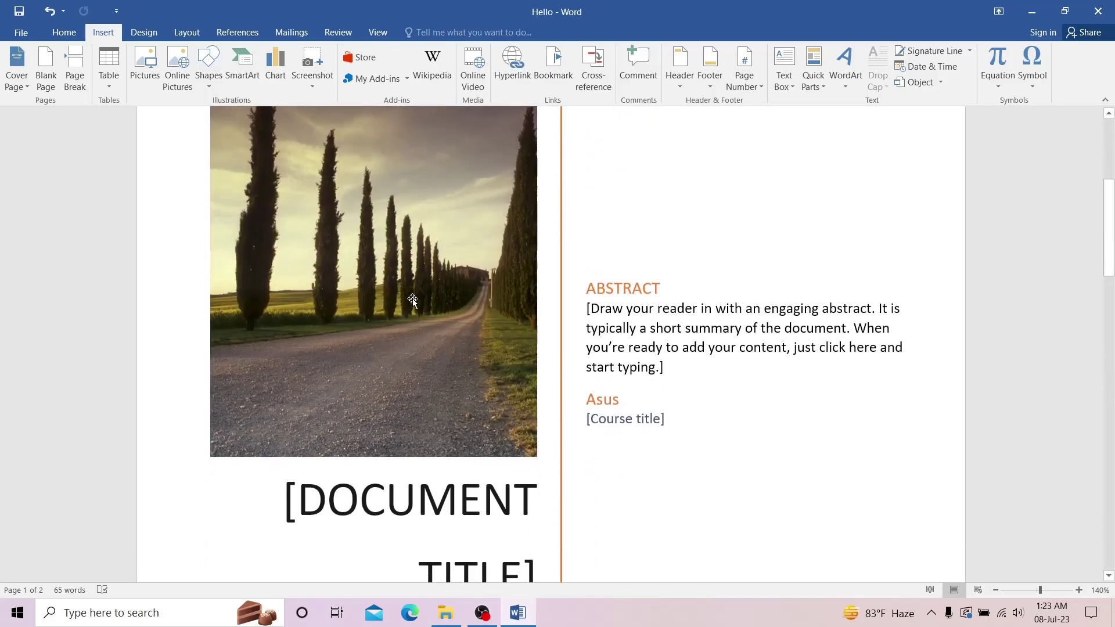
scroll(386, 369, down, 4)
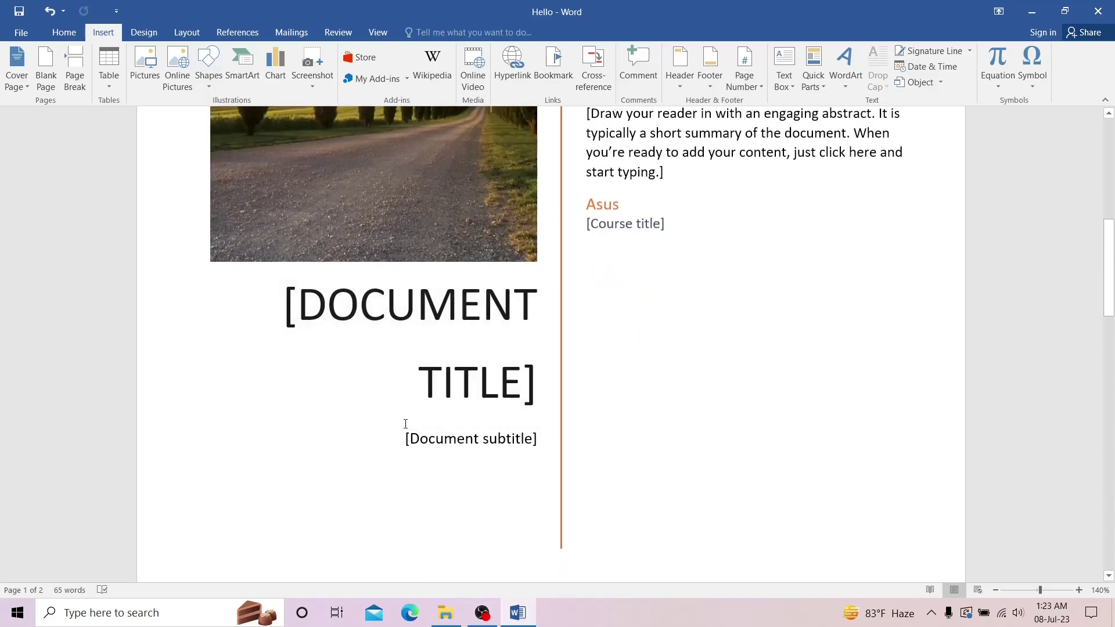
scroll(406, 424, up, 4)
scroll(365, 300, down, 4)
scroll(365, 301, down, 12)
scroll(366, 300, up, 10)
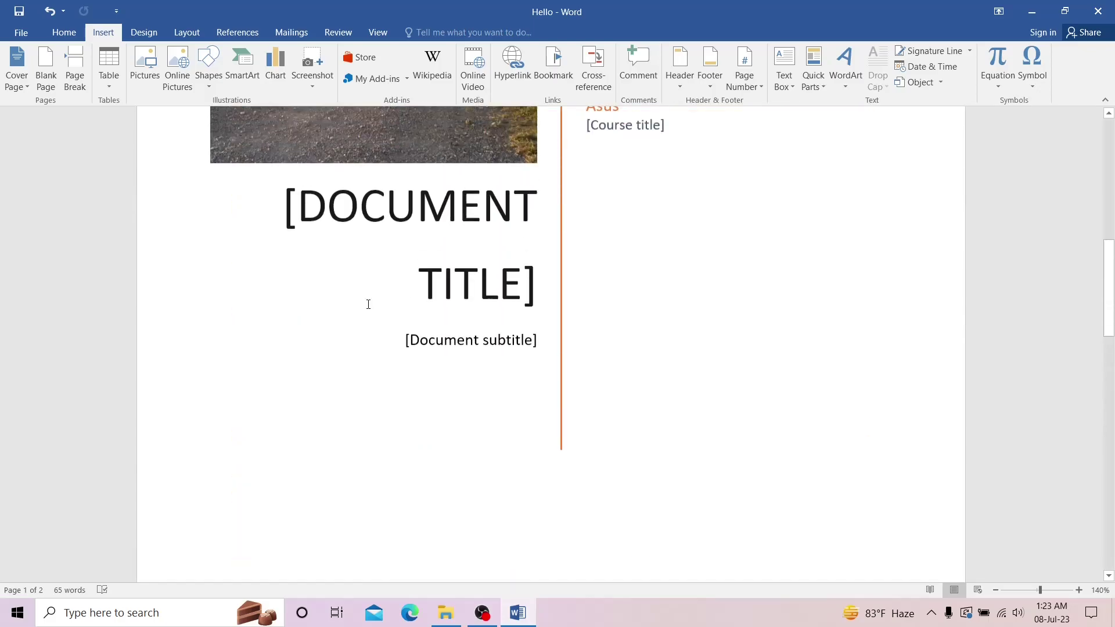
scroll(369, 305, up, 11)
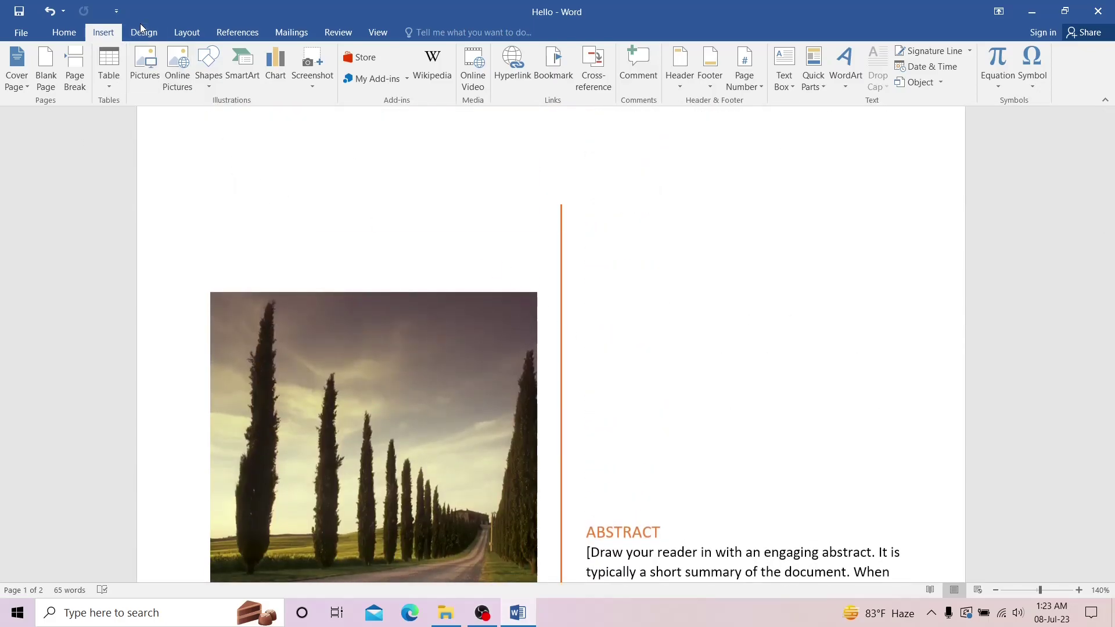
Remove the Integral cover page with Ctrl+Z
click(17, 81)
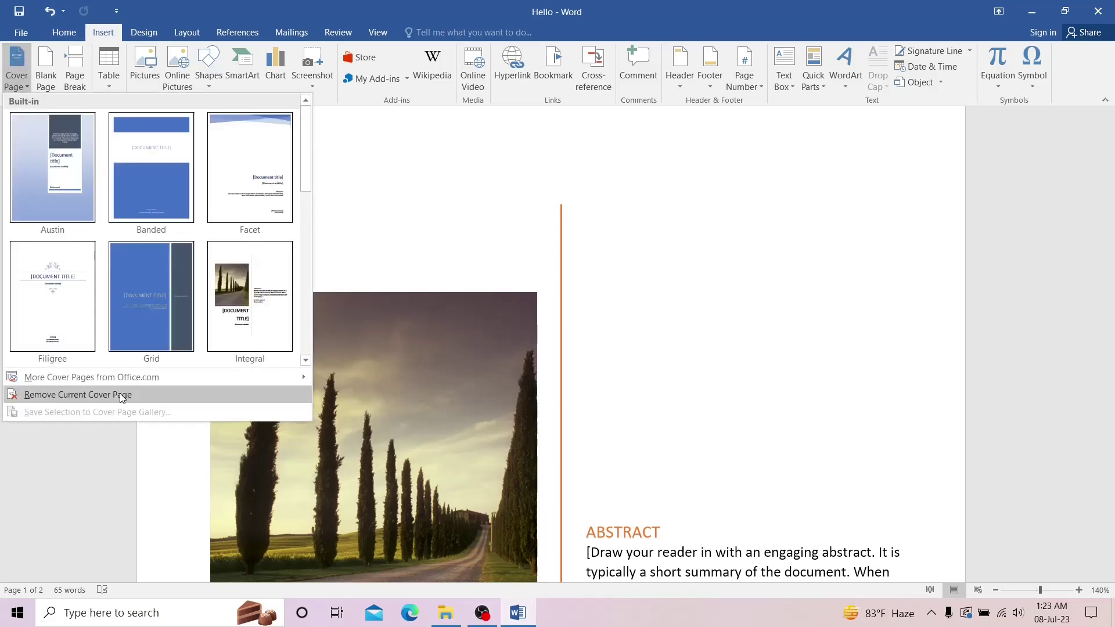
mouse_move(221, 377)
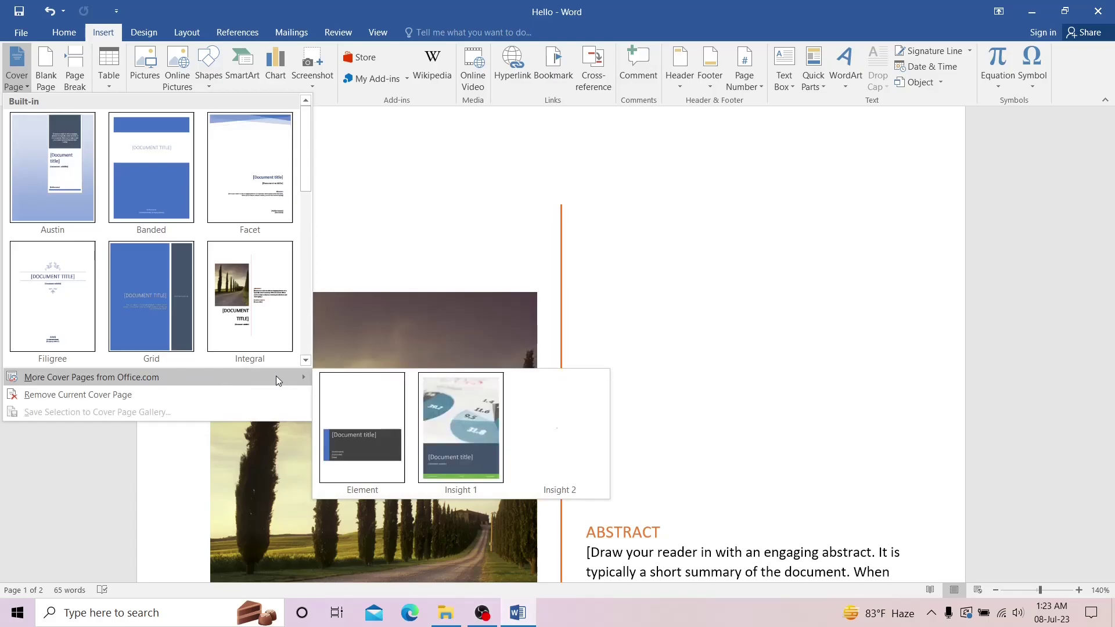
click(395, 247)
key(ctrl+z)
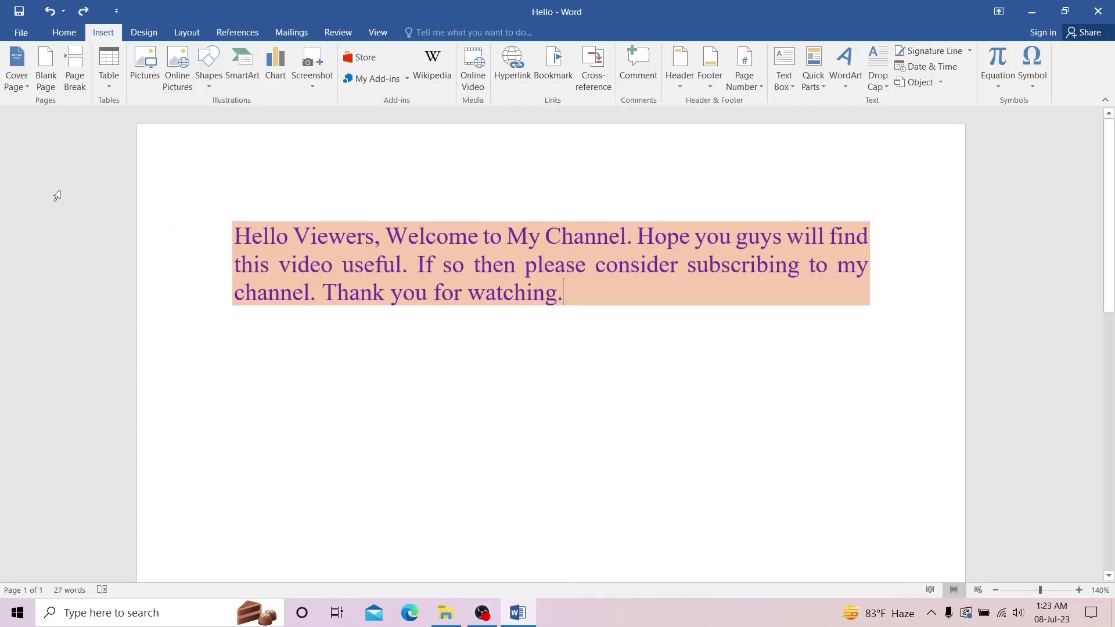
Add a blank page before the greeting text and scroll to check it
click(46, 75)
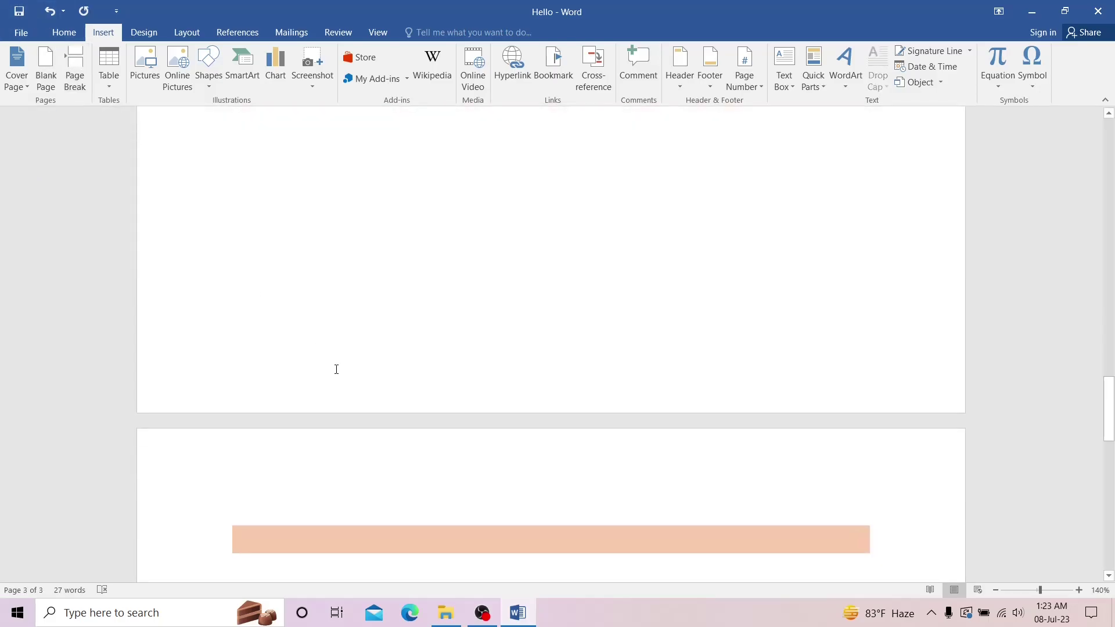
scroll(336, 369, down, 3)
scroll(336, 369, down, 2)
scroll(342, 395, up, 5)
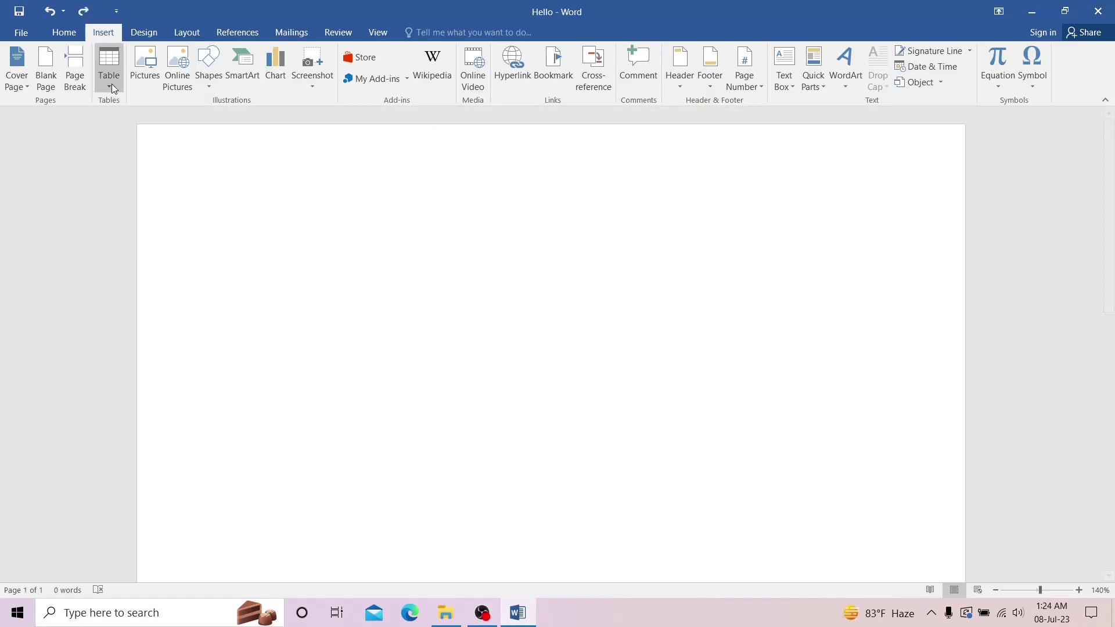
Insert a 4-column, 4-row table and select its first row
click(110, 85)
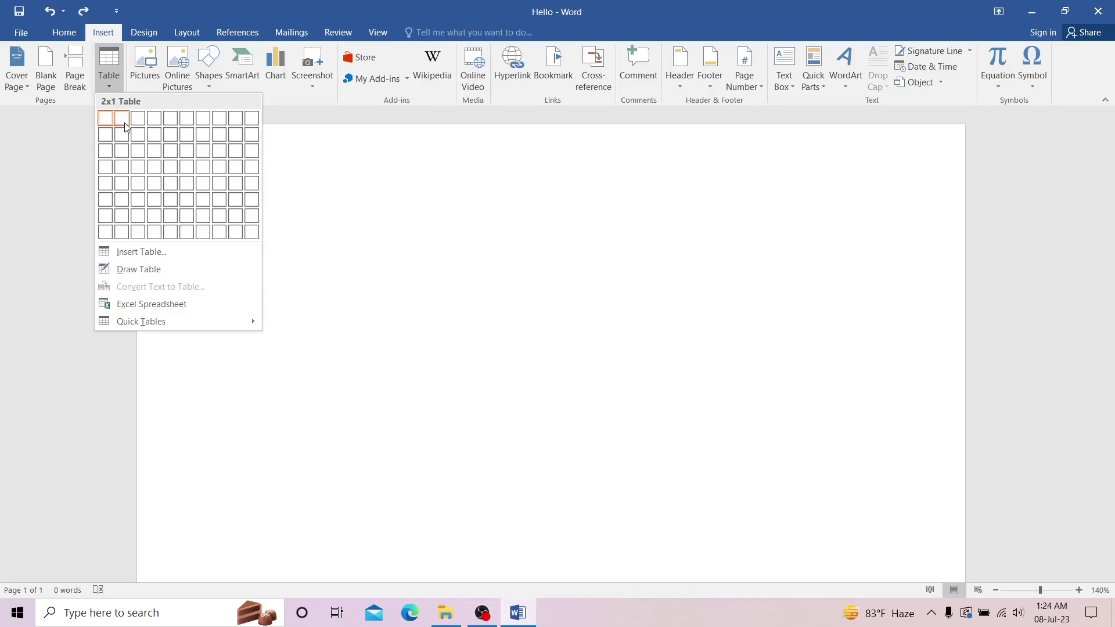
click(163, 172)
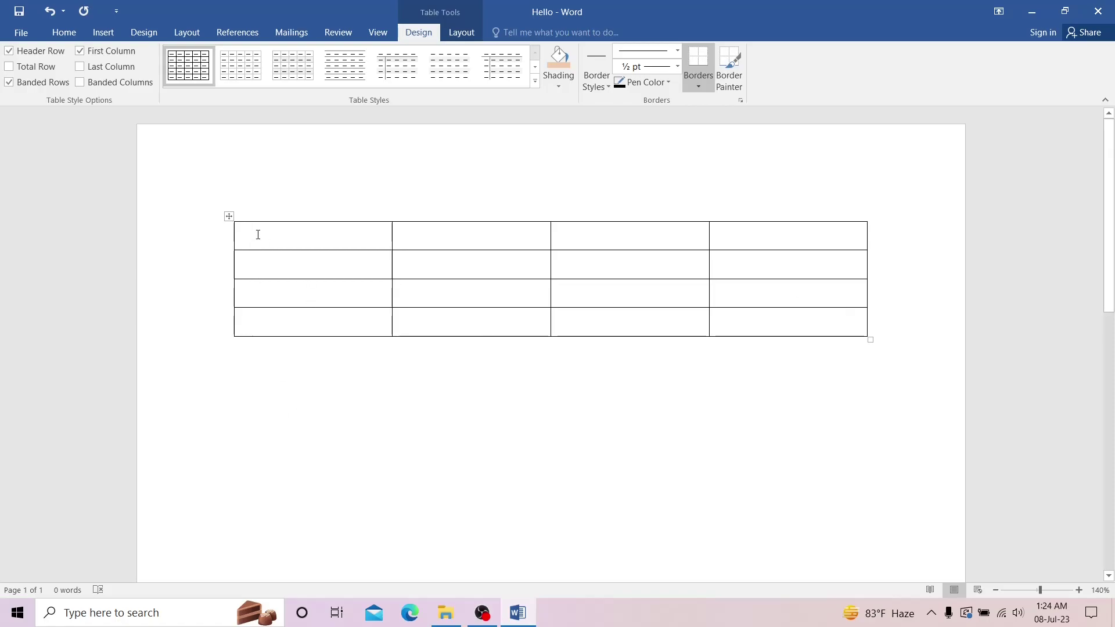
drag(261, 234, 755, 240)
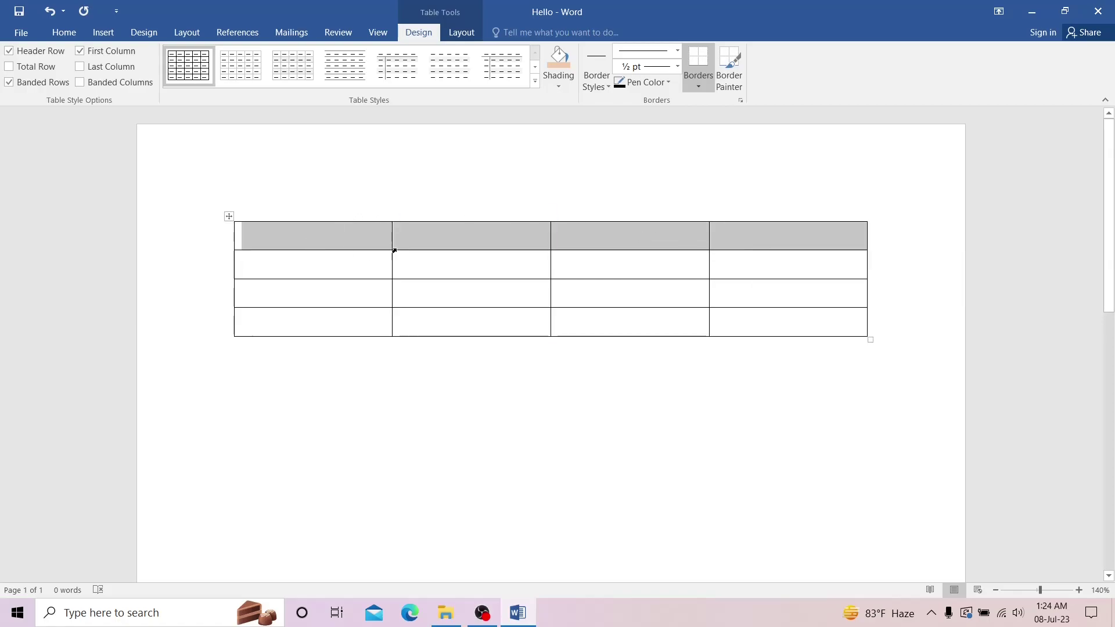
click(305, 244)
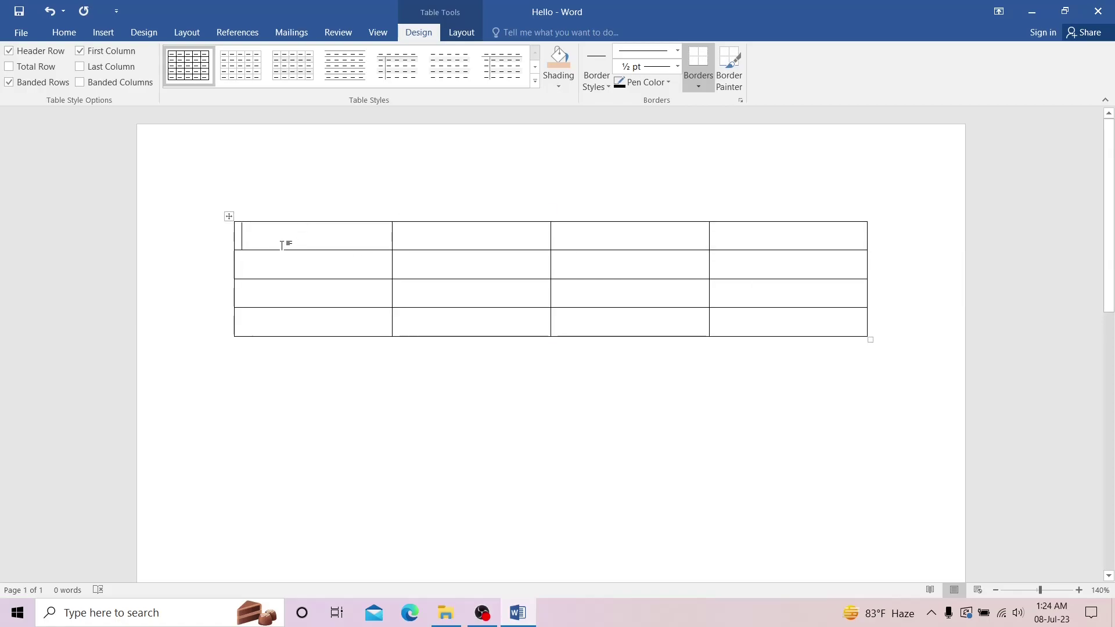
Select the first column and top-row cells, then undo the last table change
drag(286, 241, 301, 330)
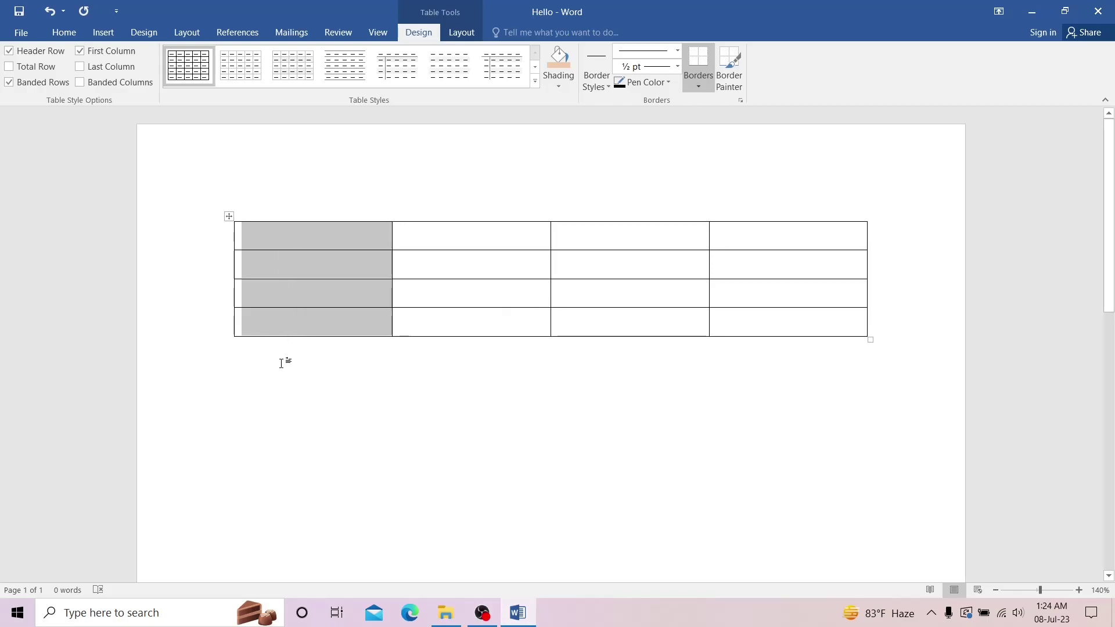
click(336, 277)
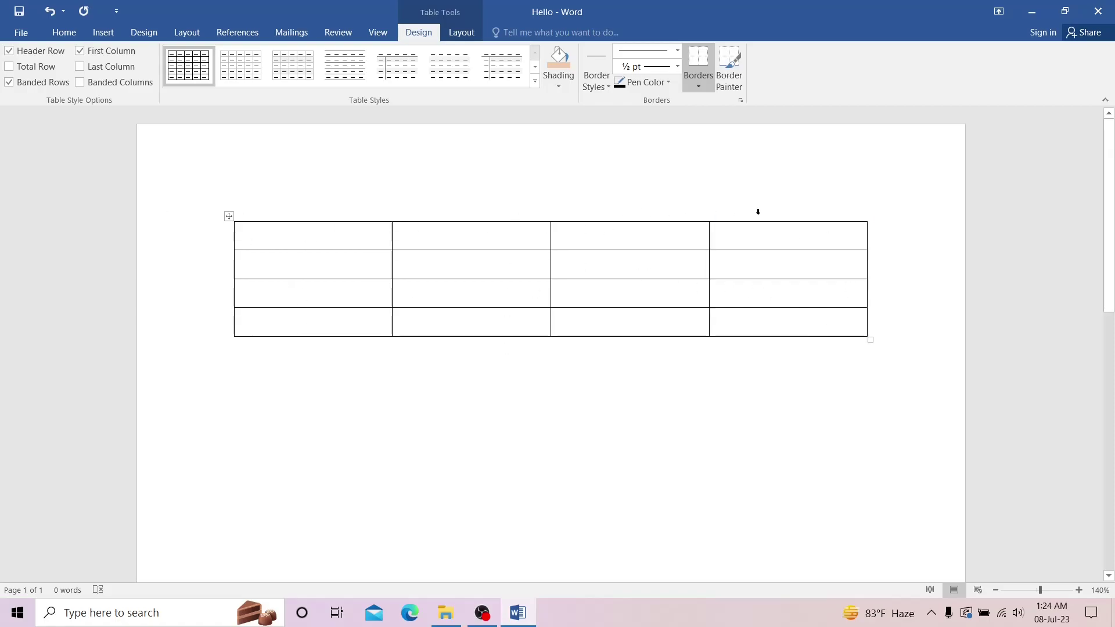
click(392, 241)
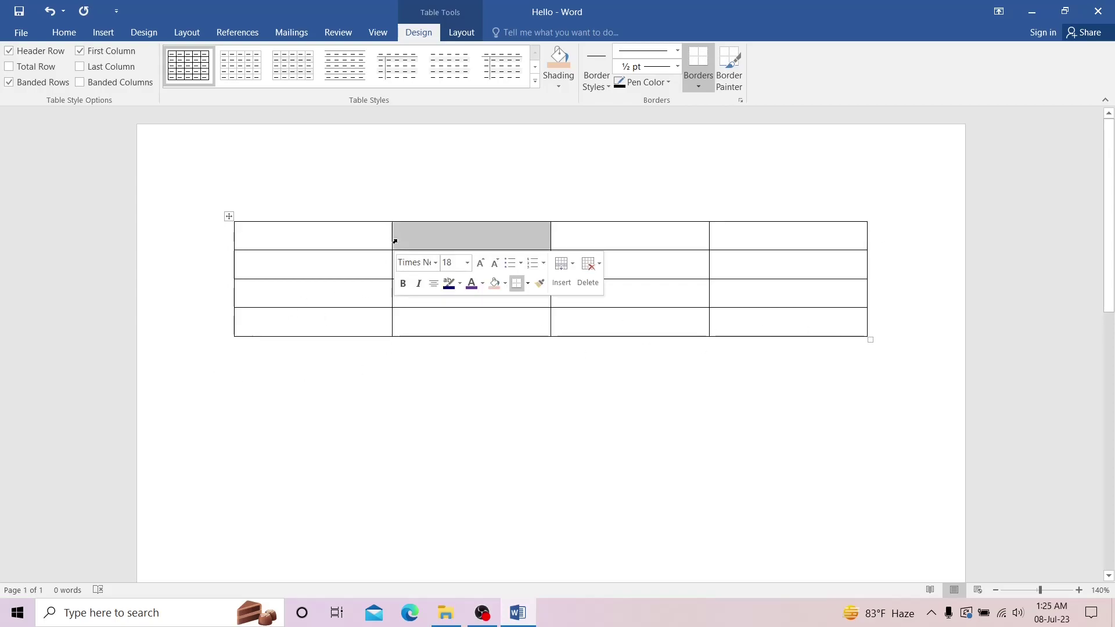
click(556, 240)
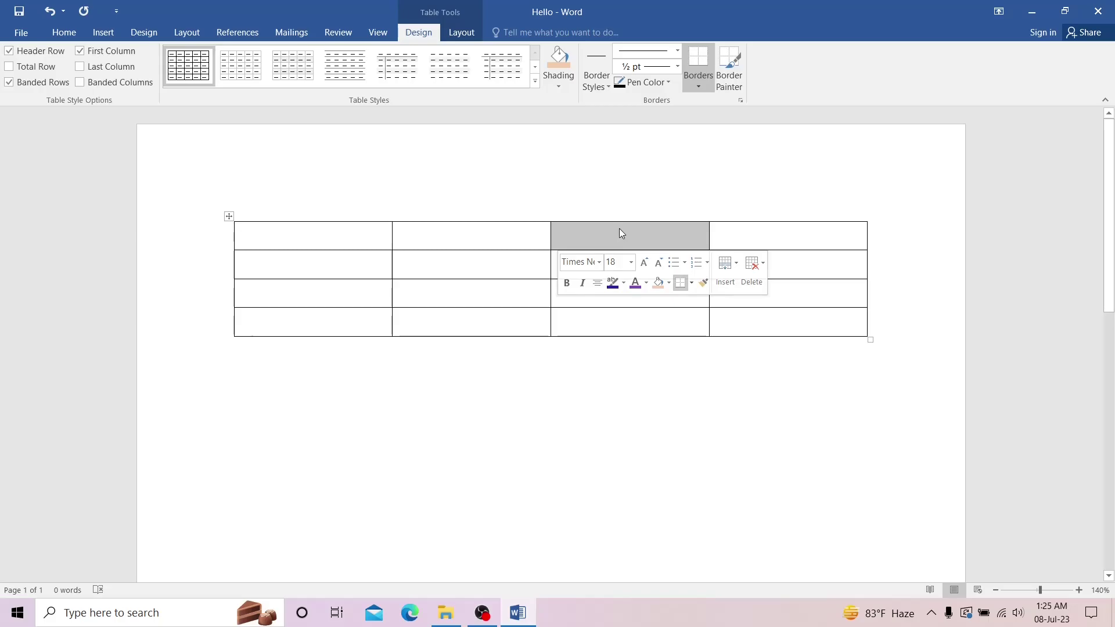
key(ctrl+z)
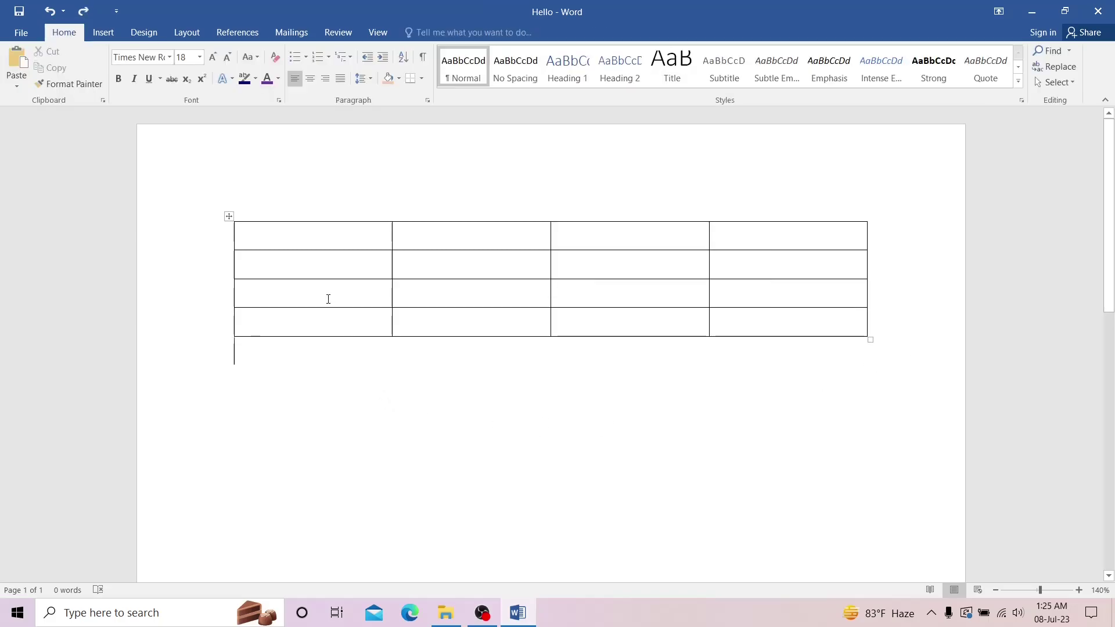
Insert a 5-column, 2-row table via Insert Table, then select all and delete both tables
click(103, 32)
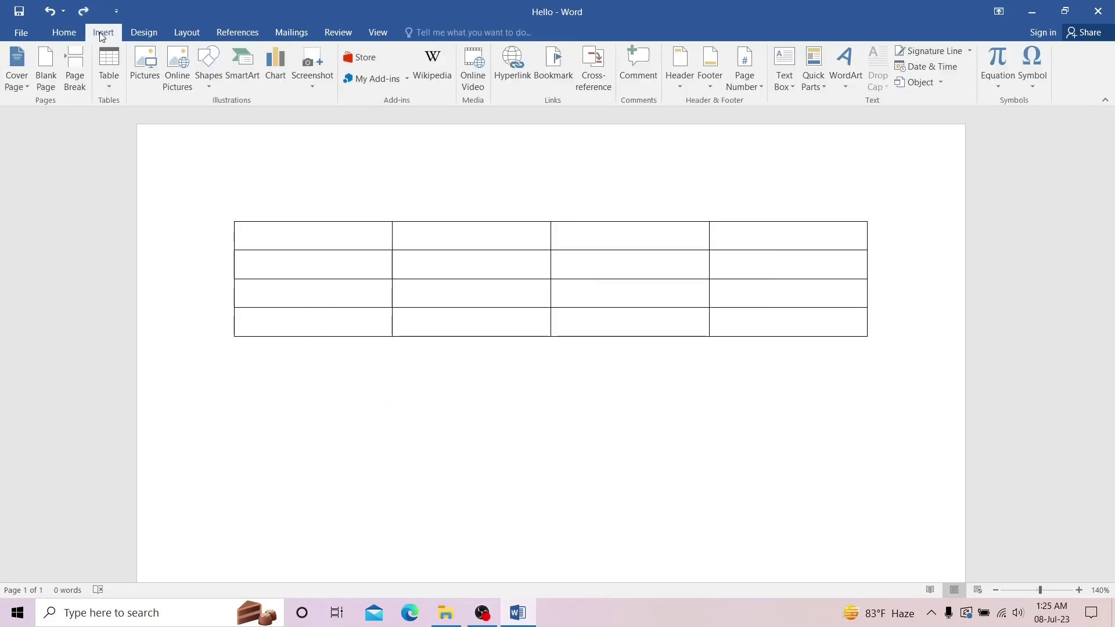
click(111, 84)
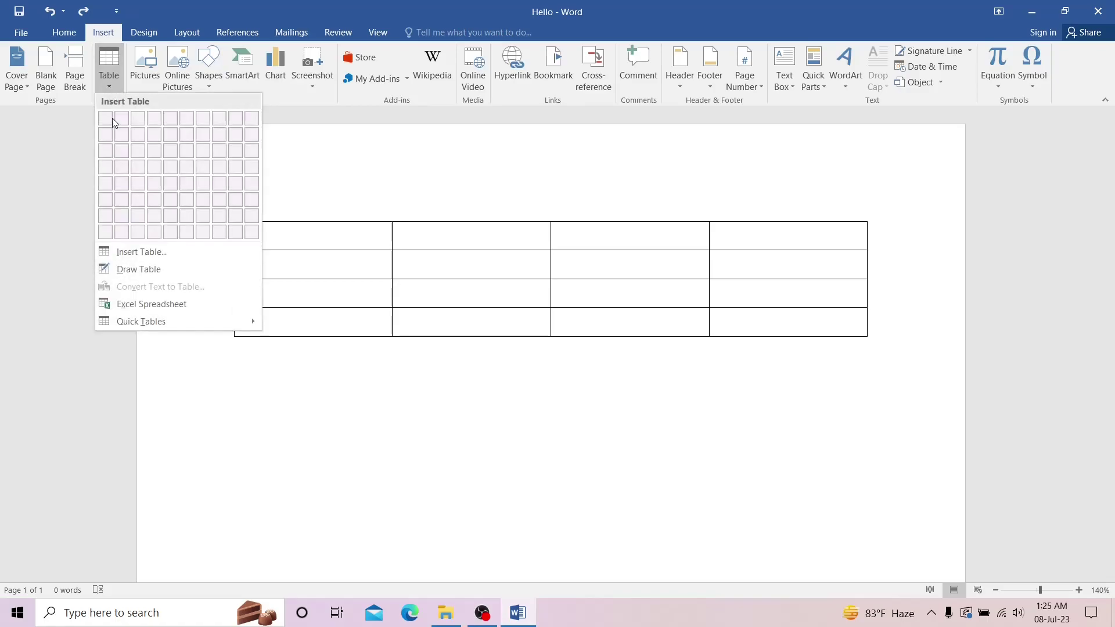
click(137, 251)
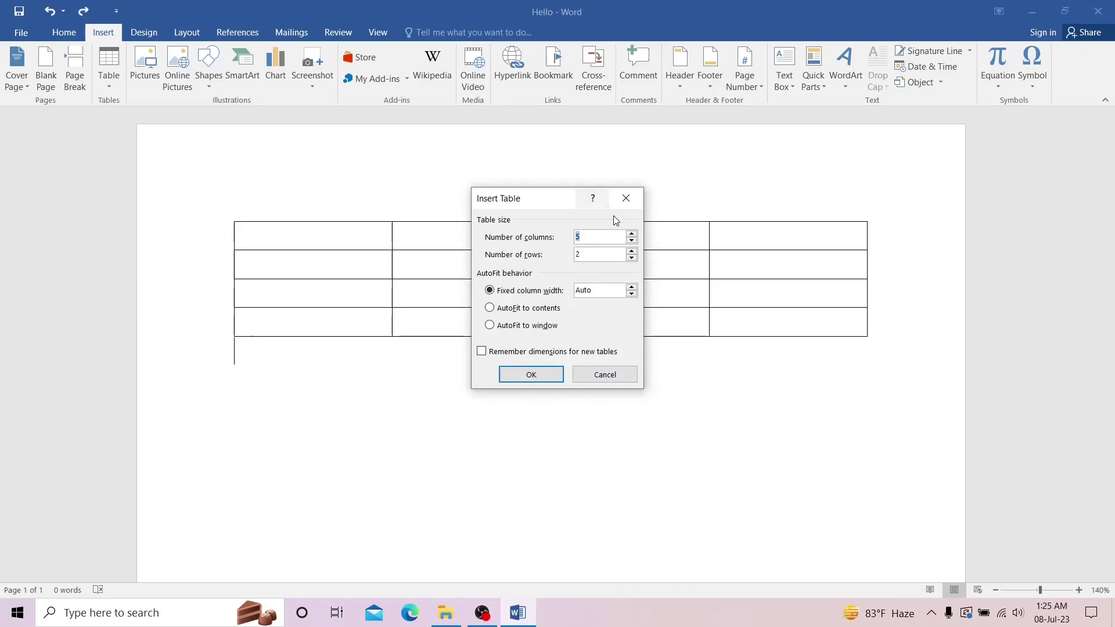
click(548, 374)
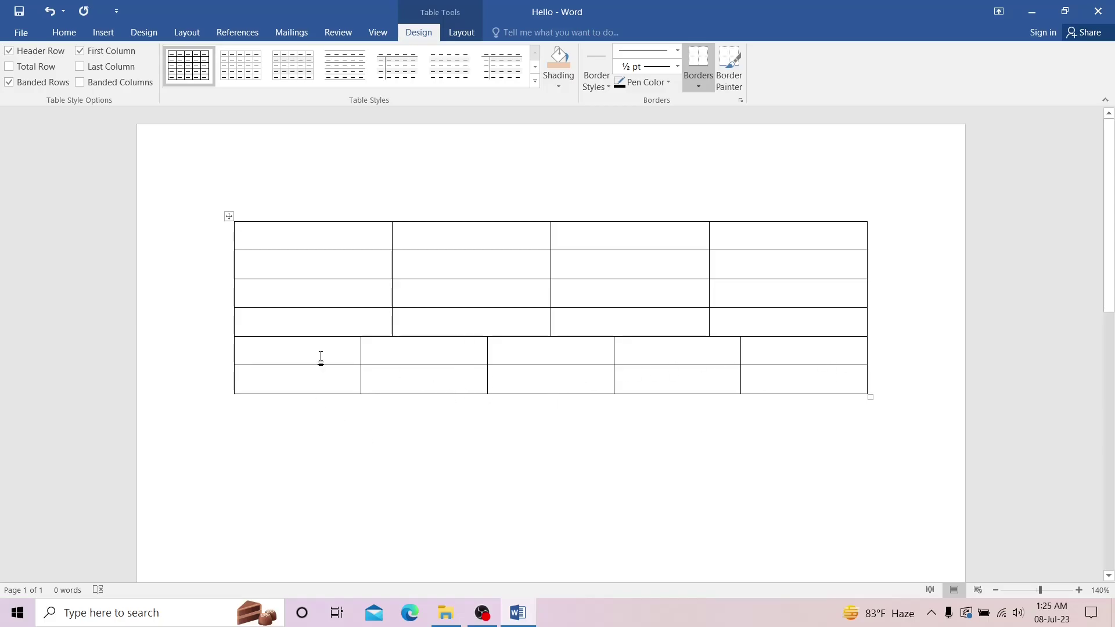
key(ctrl+a)
key(Delete)
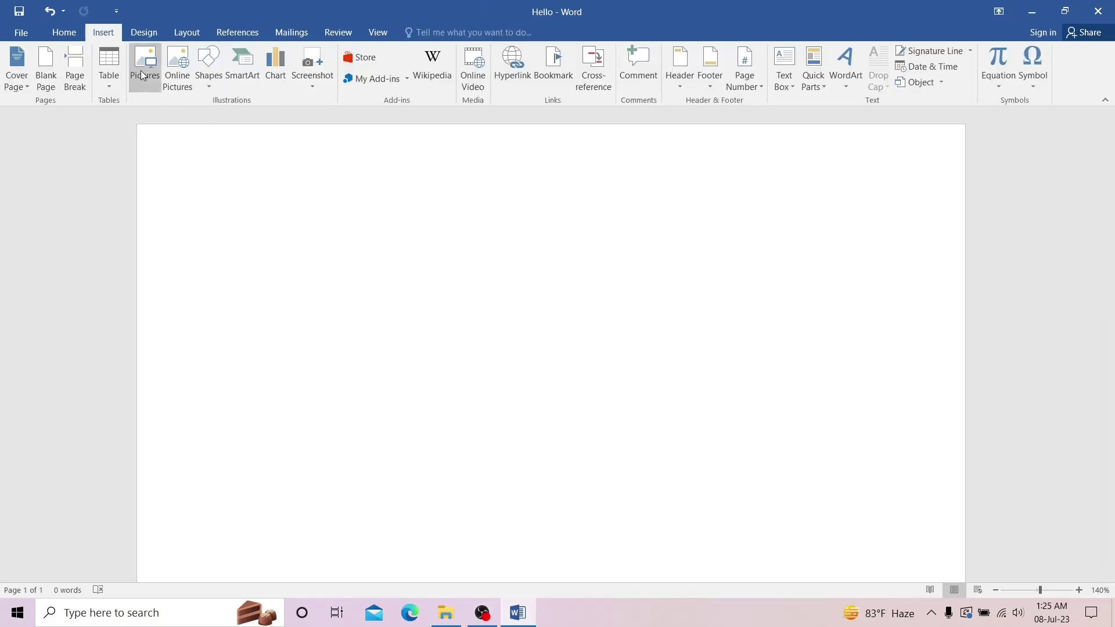
click(143, 75)
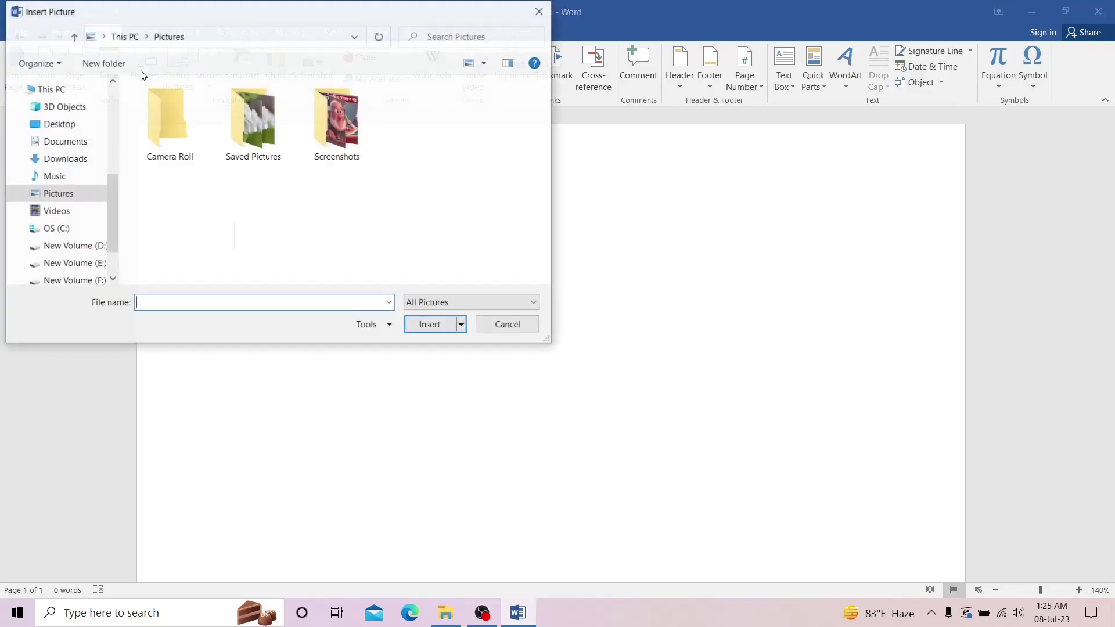
click(234, 137)
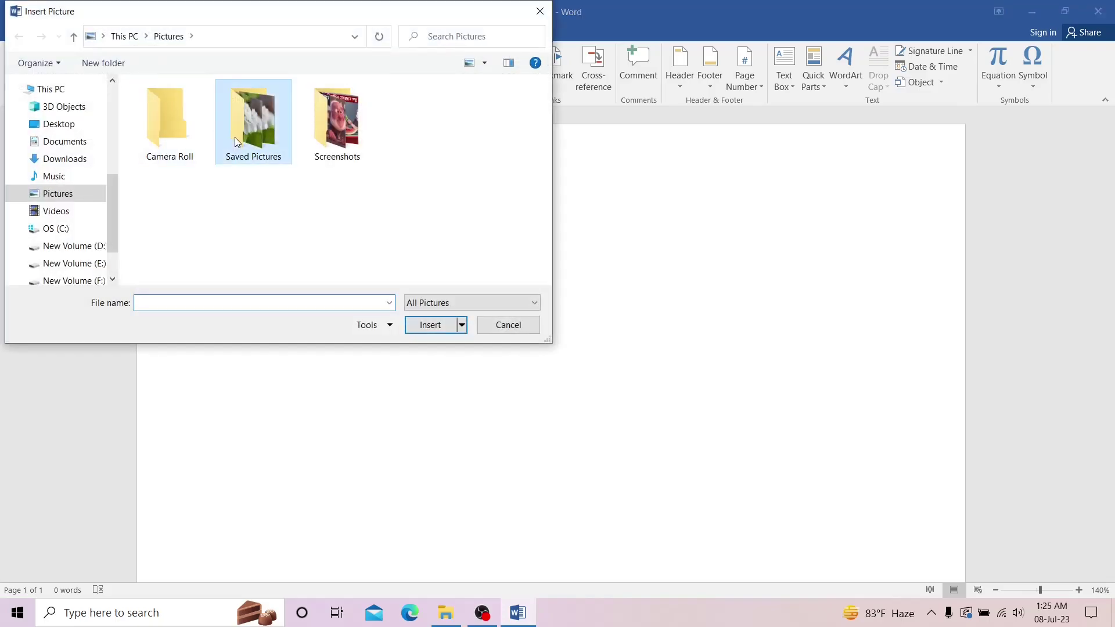
double_click(235, 137)
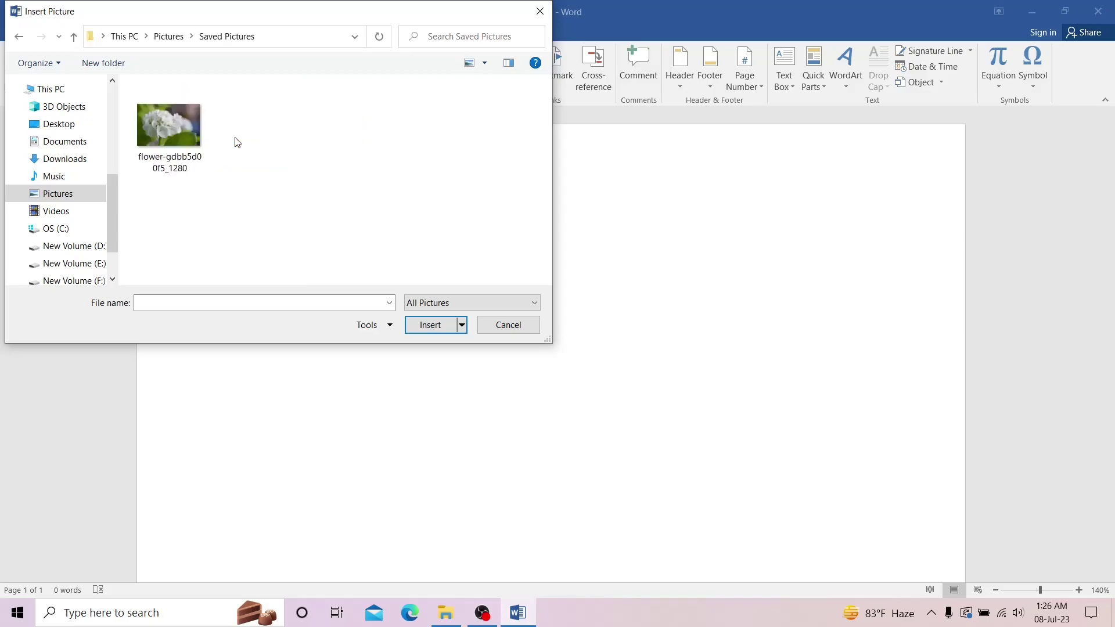
click(198, 146)
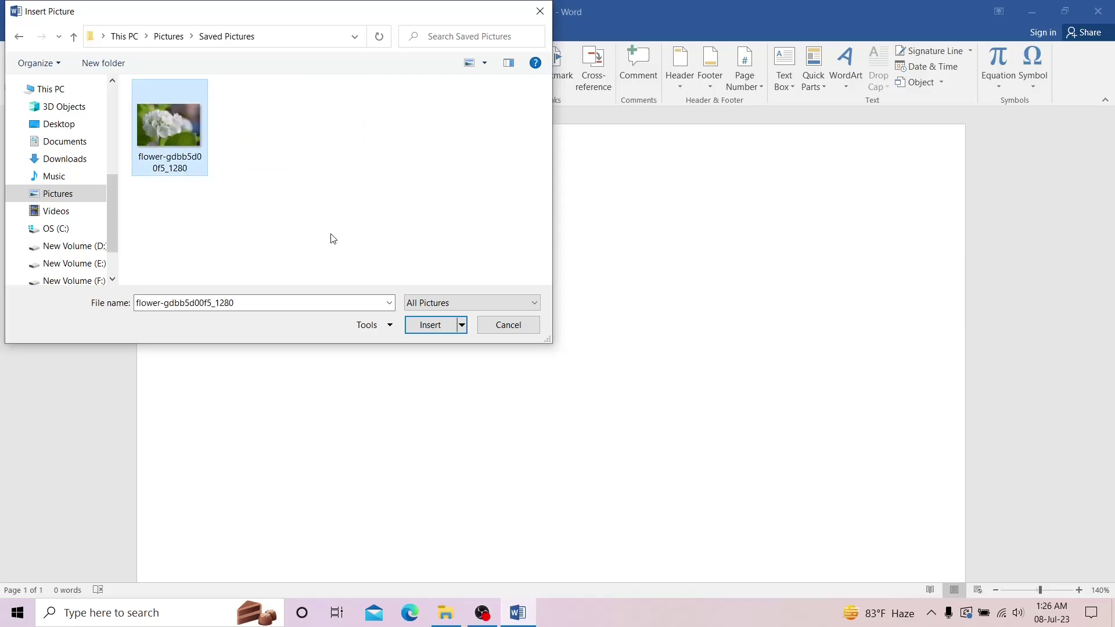
click(431, 326)
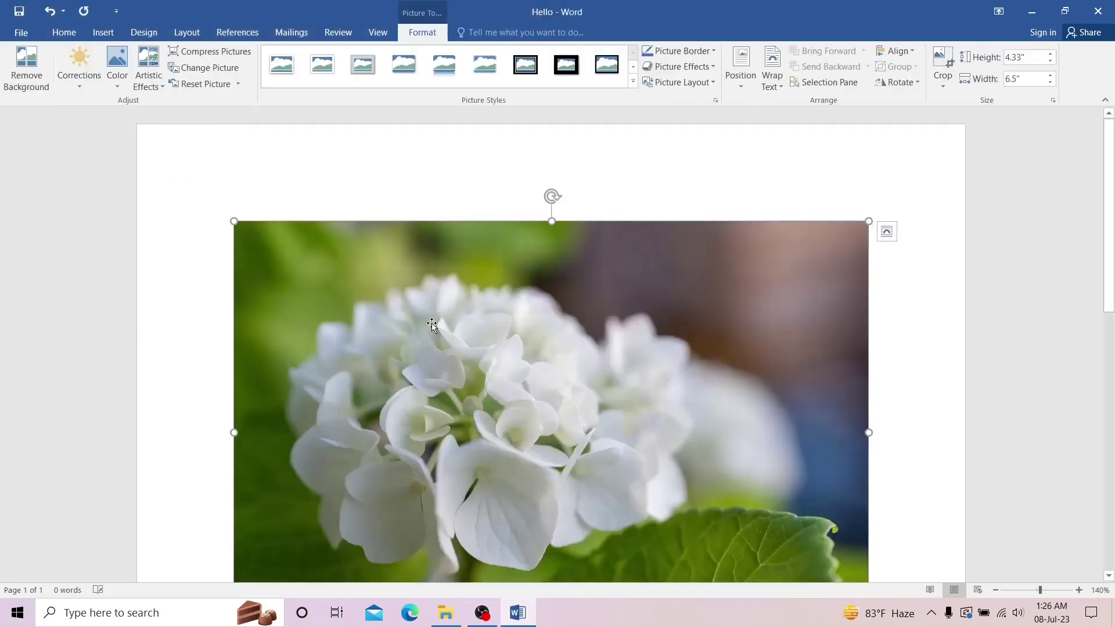
scroll(439, 309, down, 3)
scroll(696, 383, up, 3)
click(104, 32)
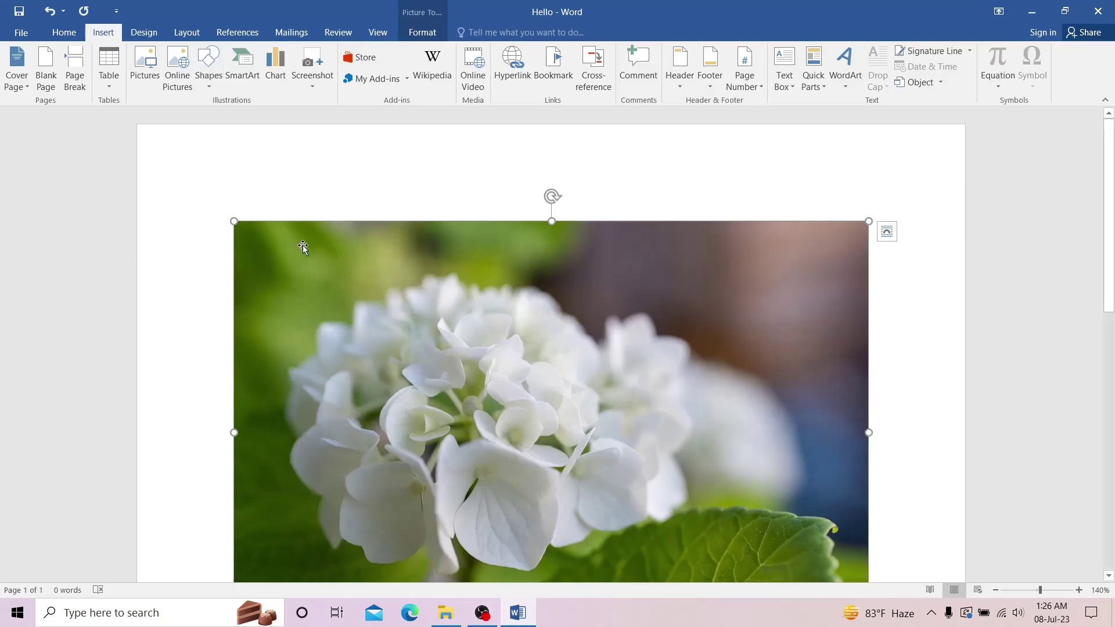
key(Delete)
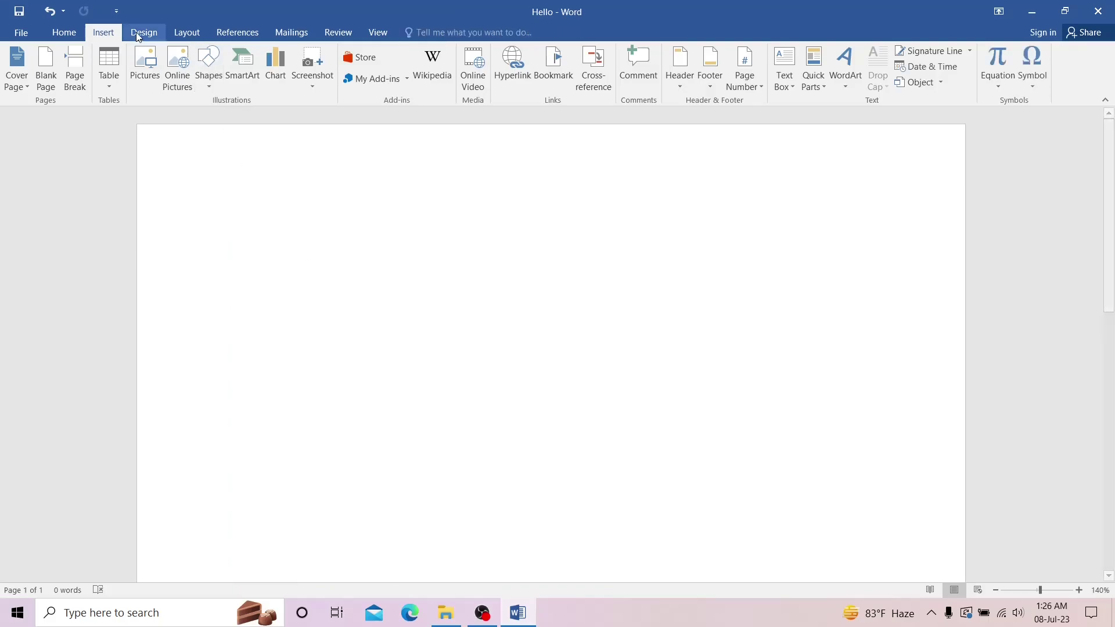
click(215, 86)
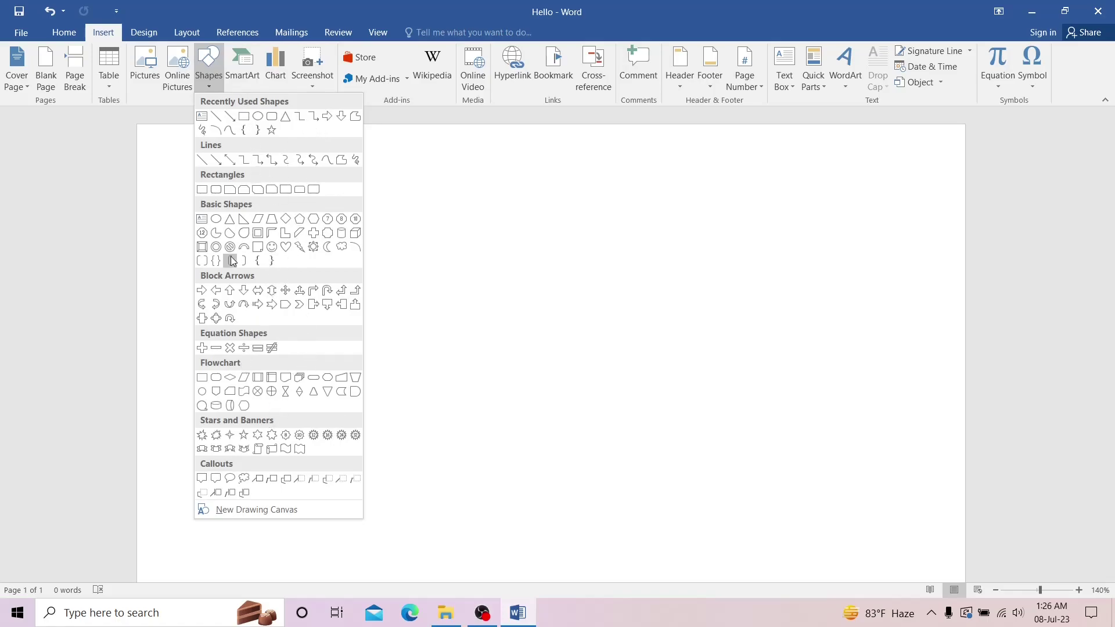
click(245, 220)
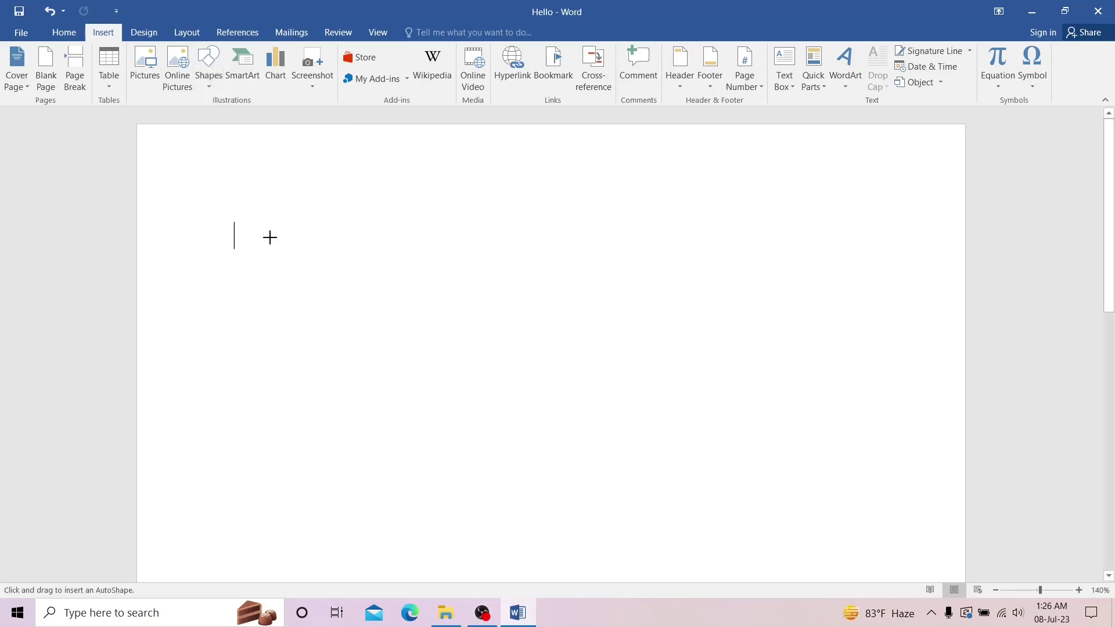
drag(270, 212, 406, 430)
mouse_move(465, 443)
mouse_down()
mouse_move(493, 447)
mouse_move(514, 429)
mouse_up()
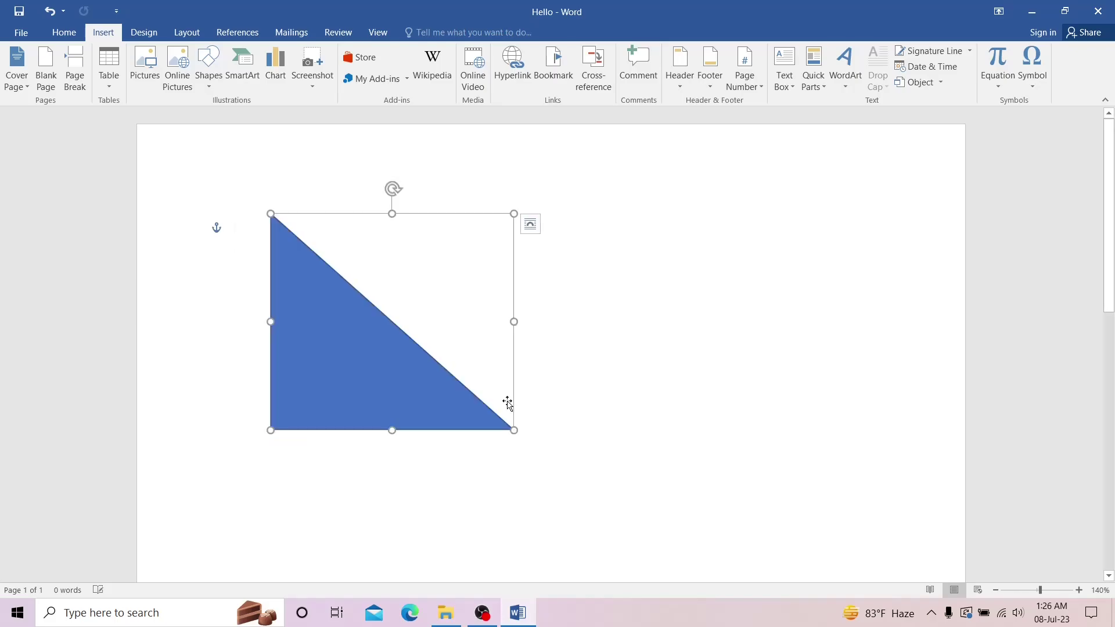
click(592, 308)
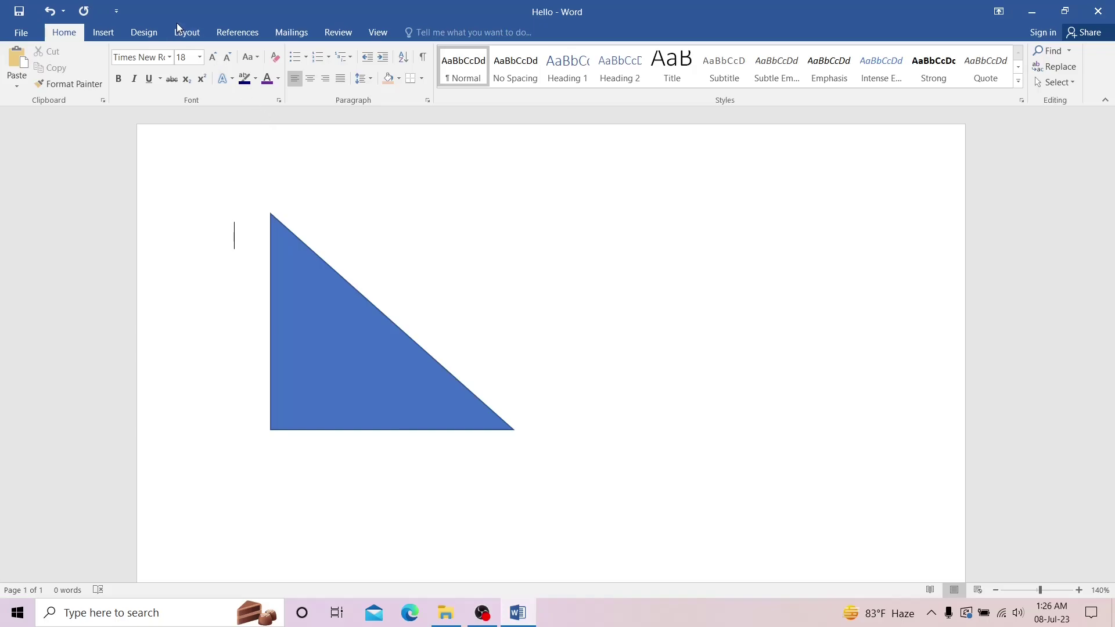
click(103, 32)
click(205, 86)
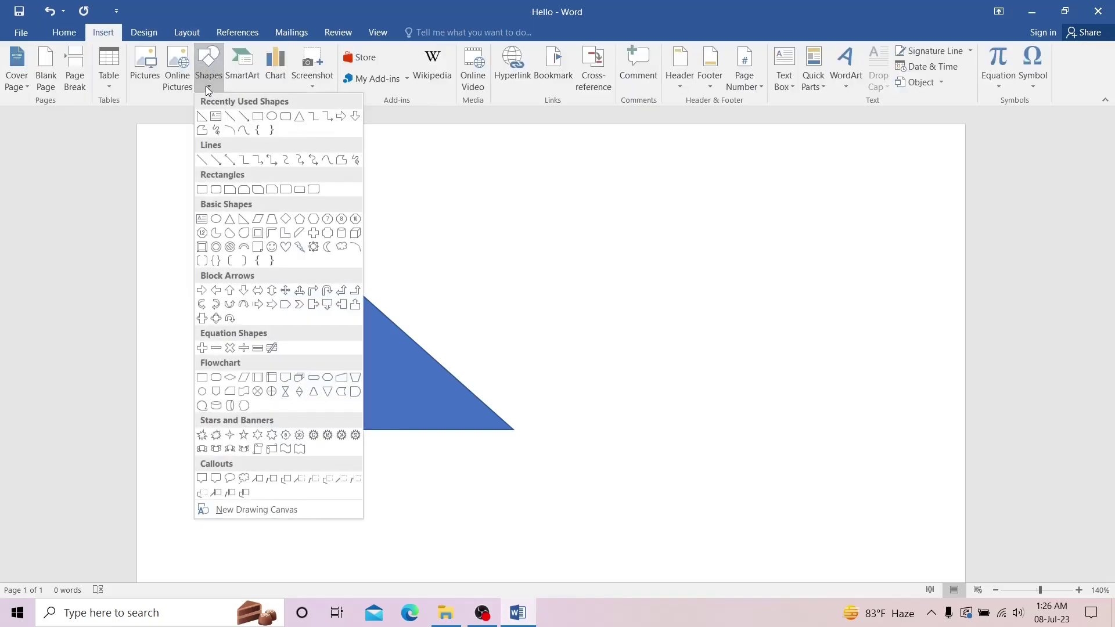
click(272, 116)
drag(530, 234, 726, 424)
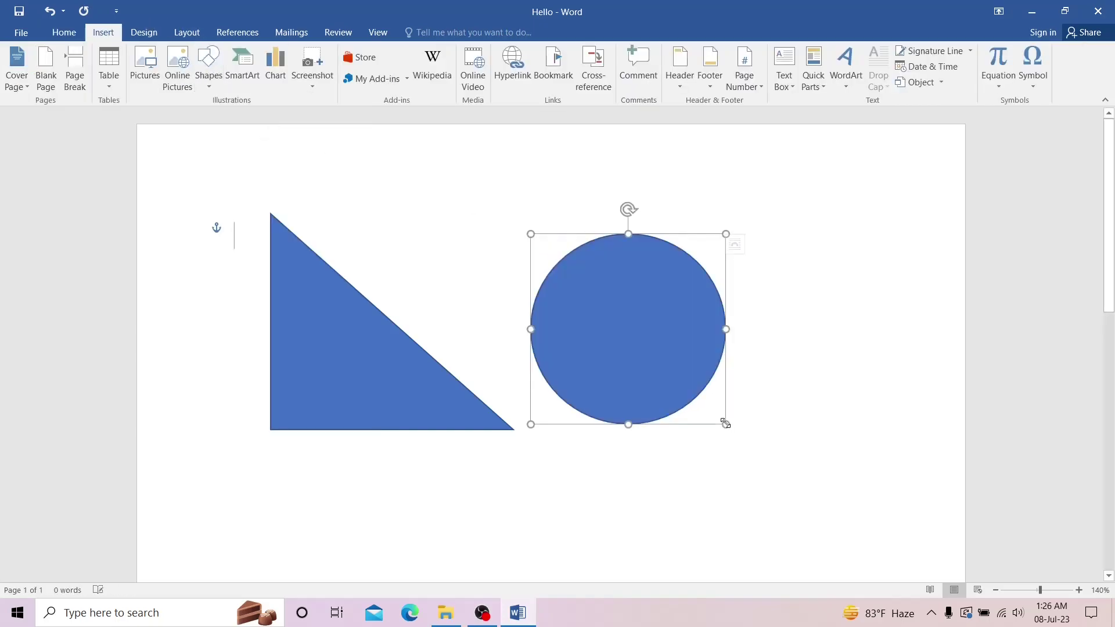
click(103, 32)
click(211, 87)
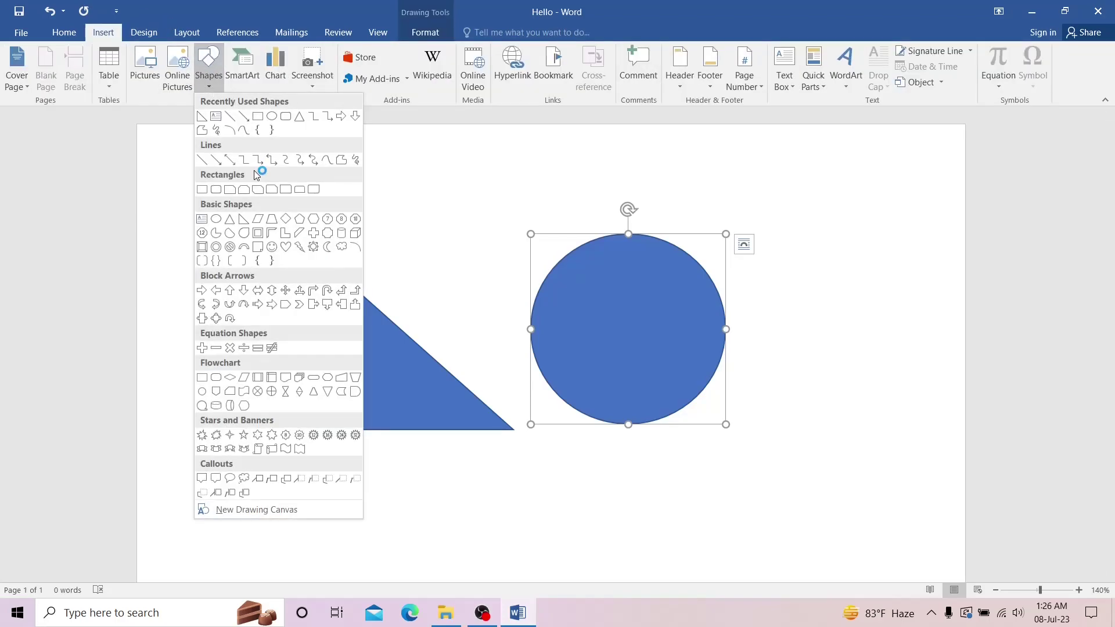
click(290, 193)
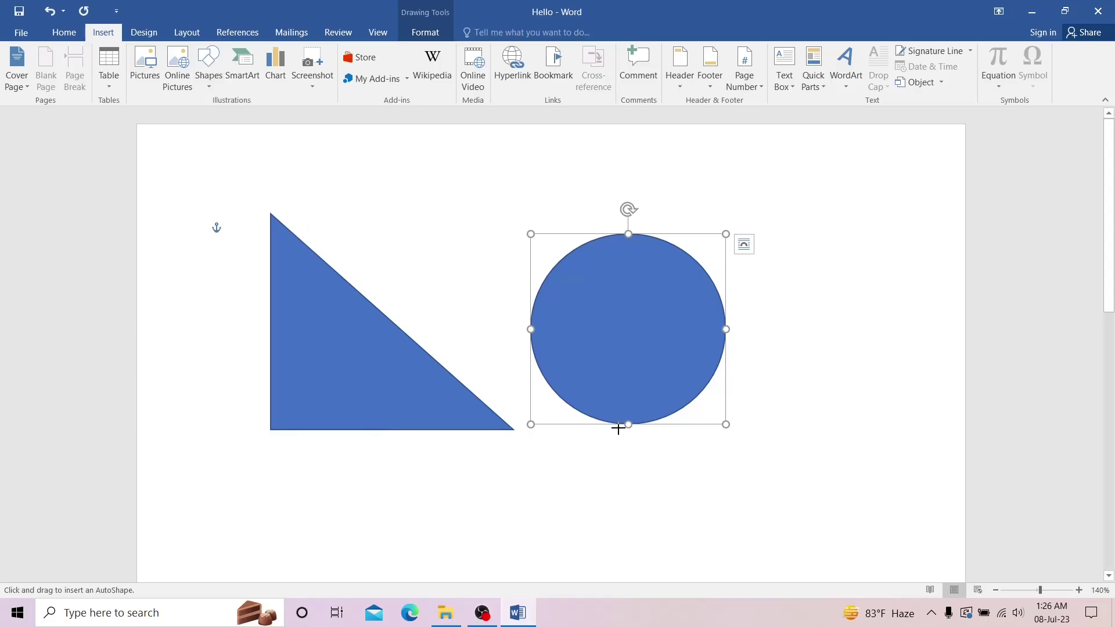
drag(758, 281, 885, 402)
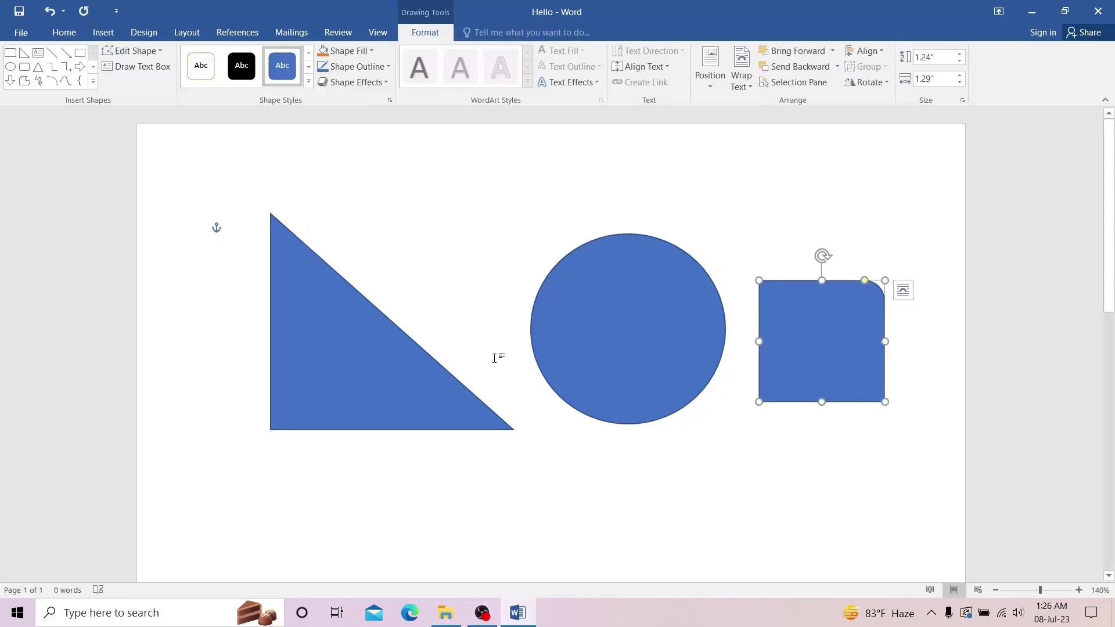
click(371, 373)
key(Delete)
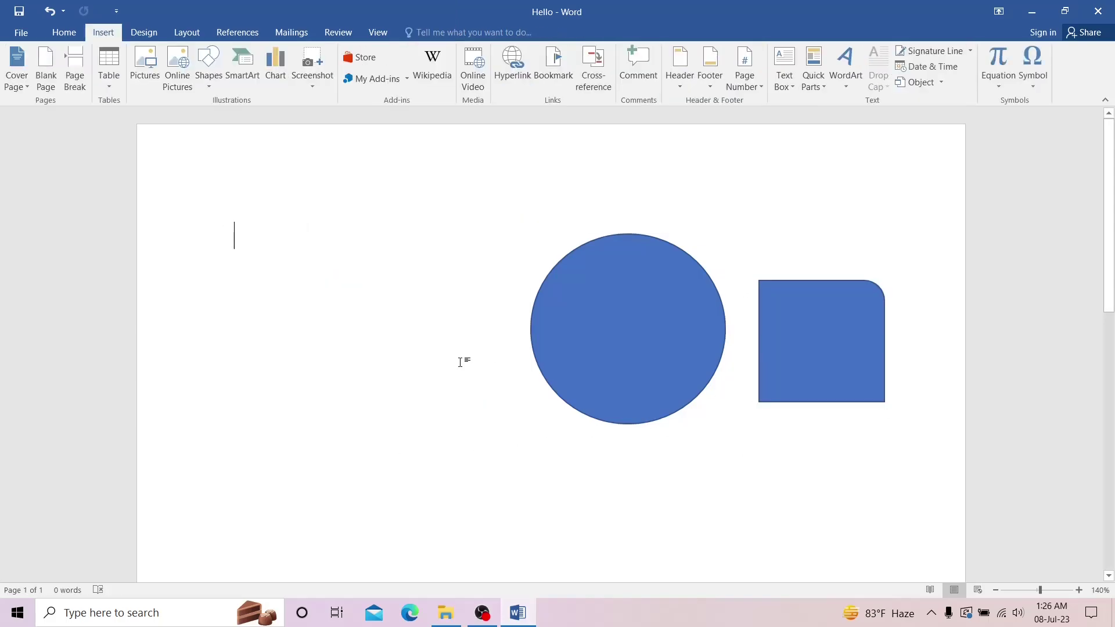
click(638, 335)
key(Delete)
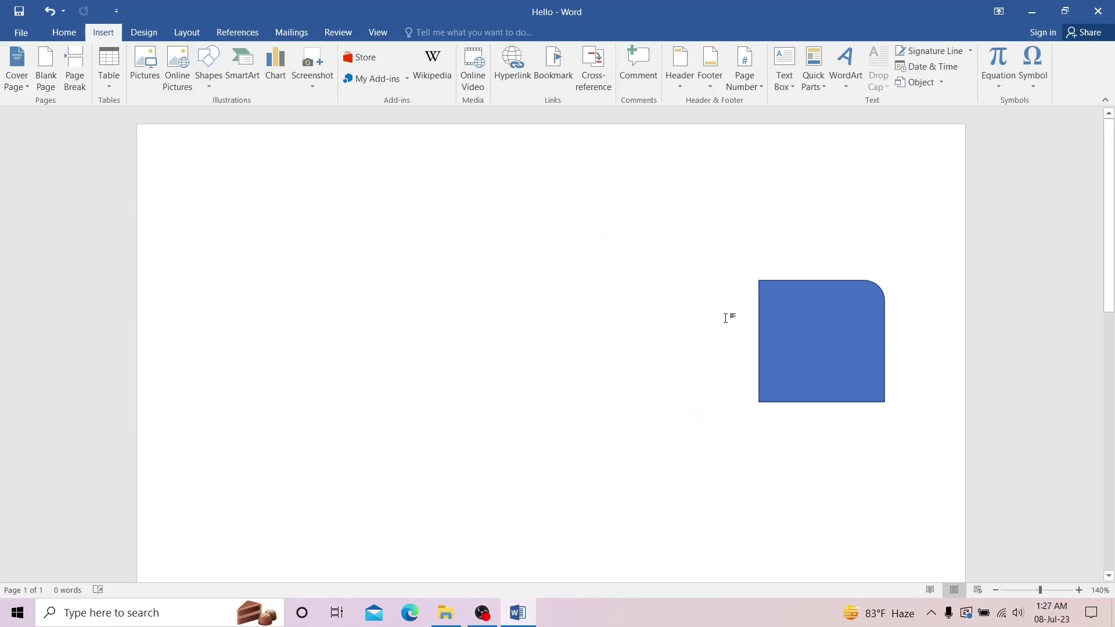
click(772, 320)
key(Delete)
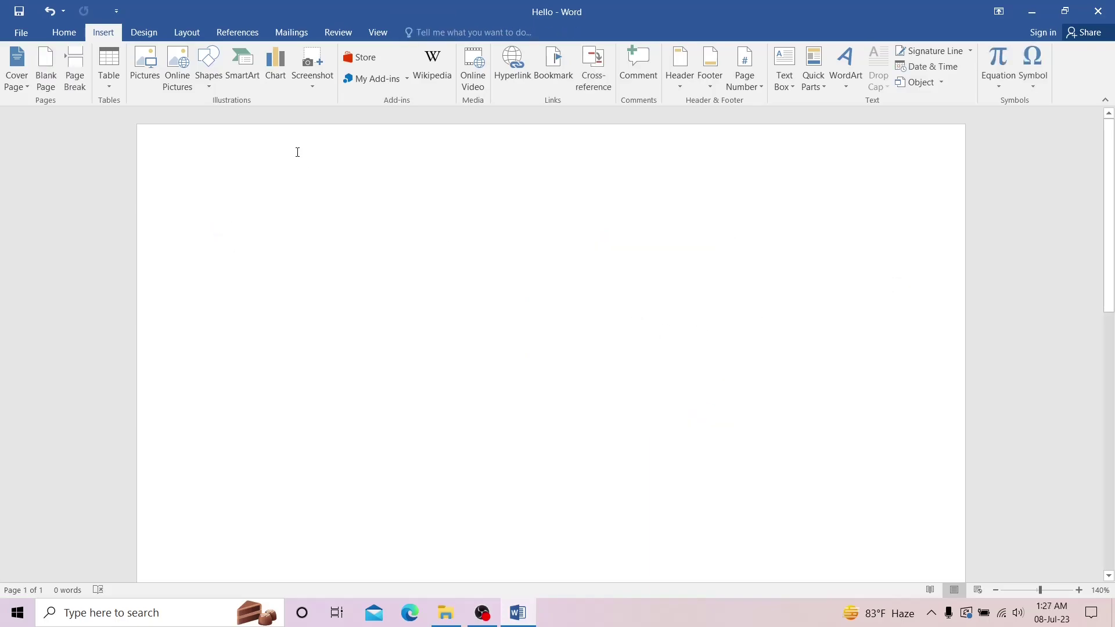
In the SmartArt chooser, preview the List layout Alternating Hexagons, then select Process > Basic Process
click(229, 73)
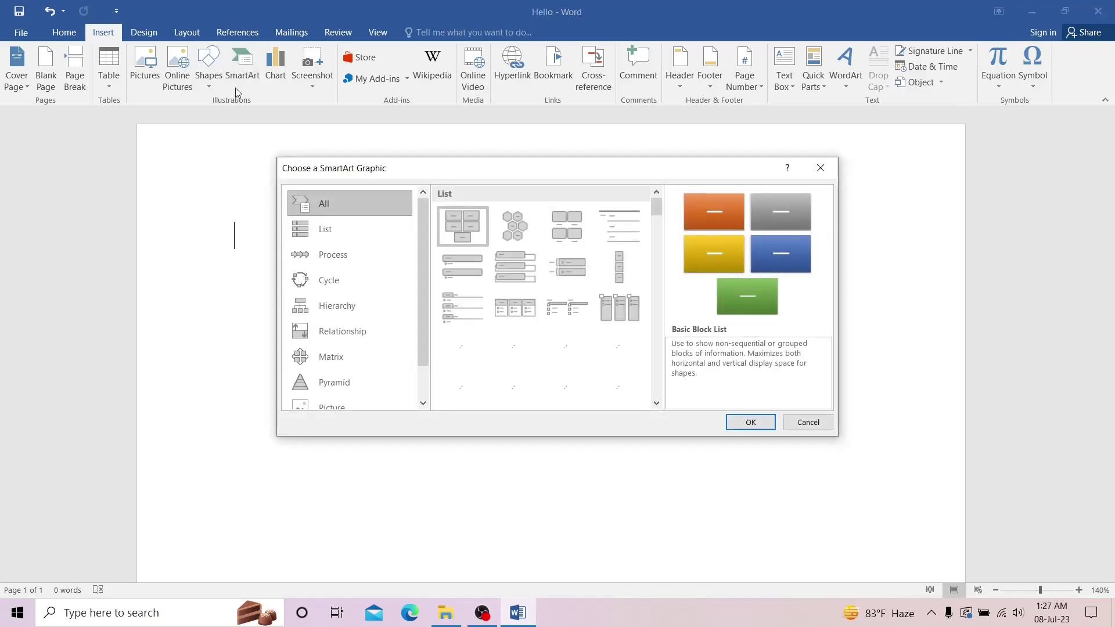
click(384, 236)
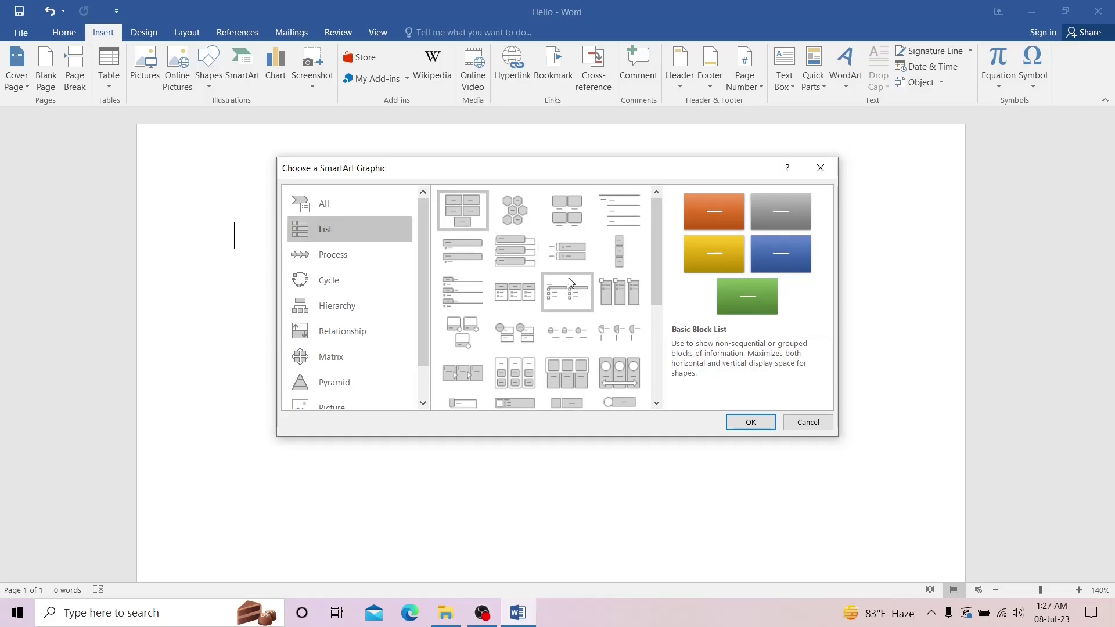
click(515, 210)
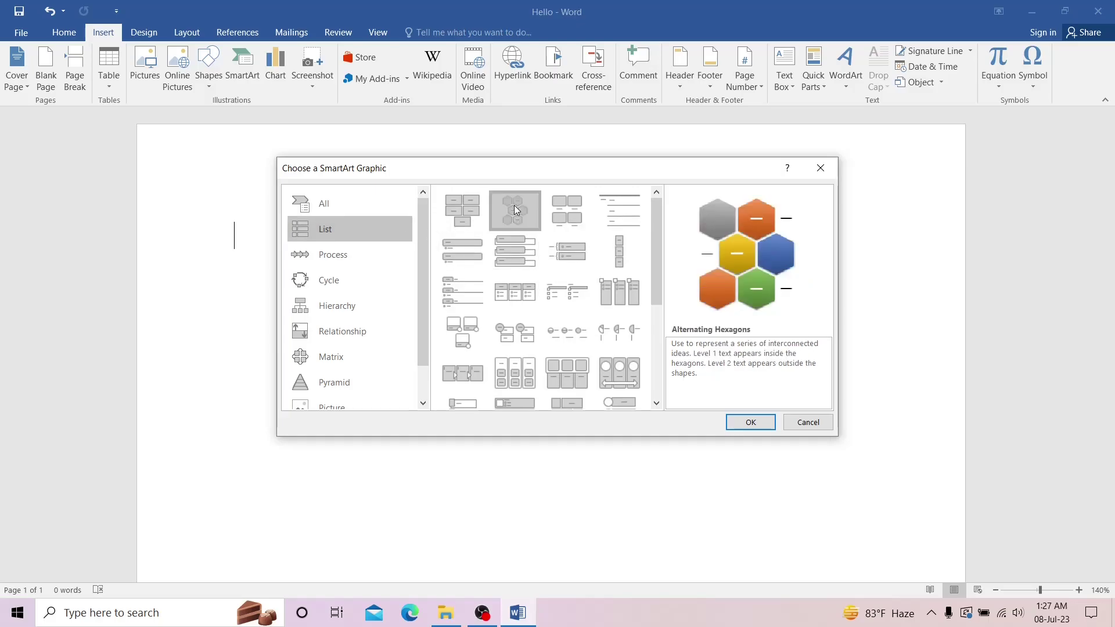
click(377, 253)
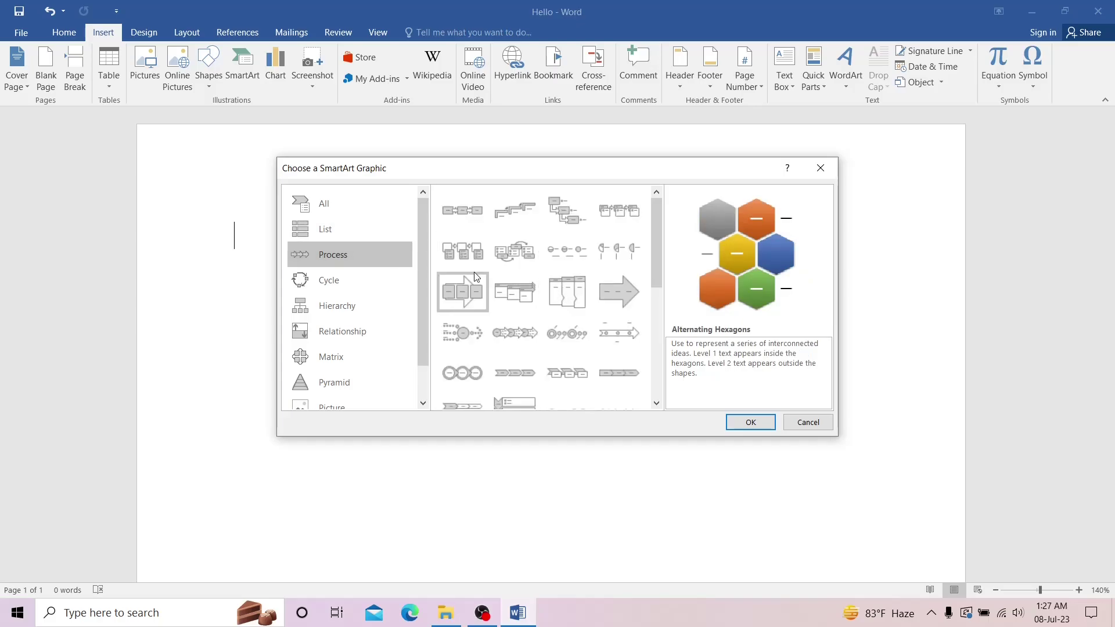
click(476, 226)
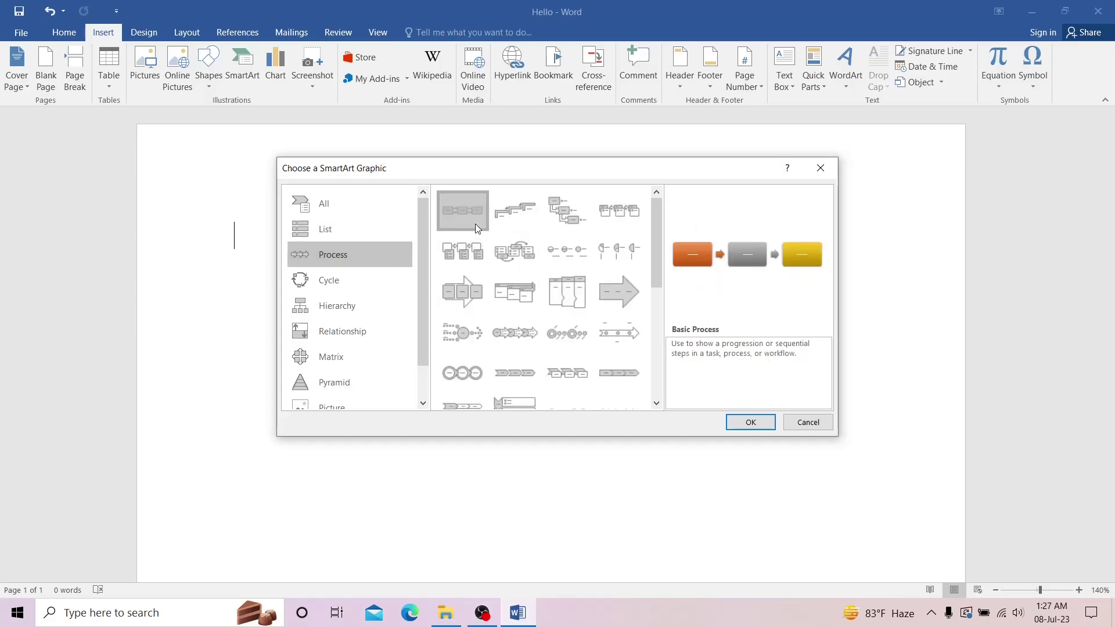
Insert the Basic Process diagram and label its three boxes A, B and C
click(744, 427)
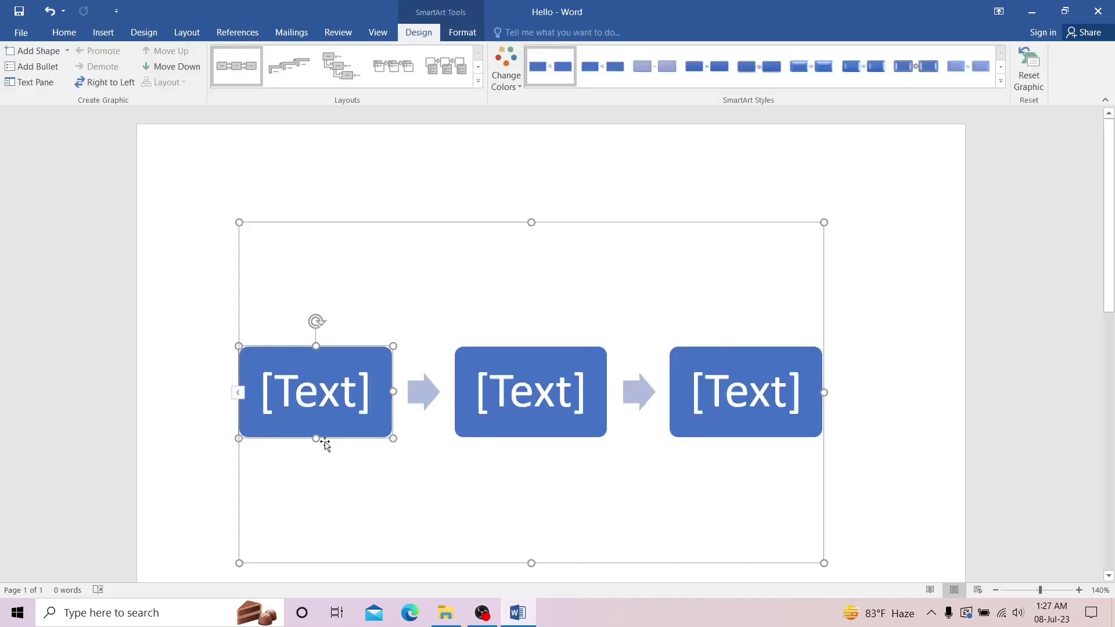
click(310, 397)
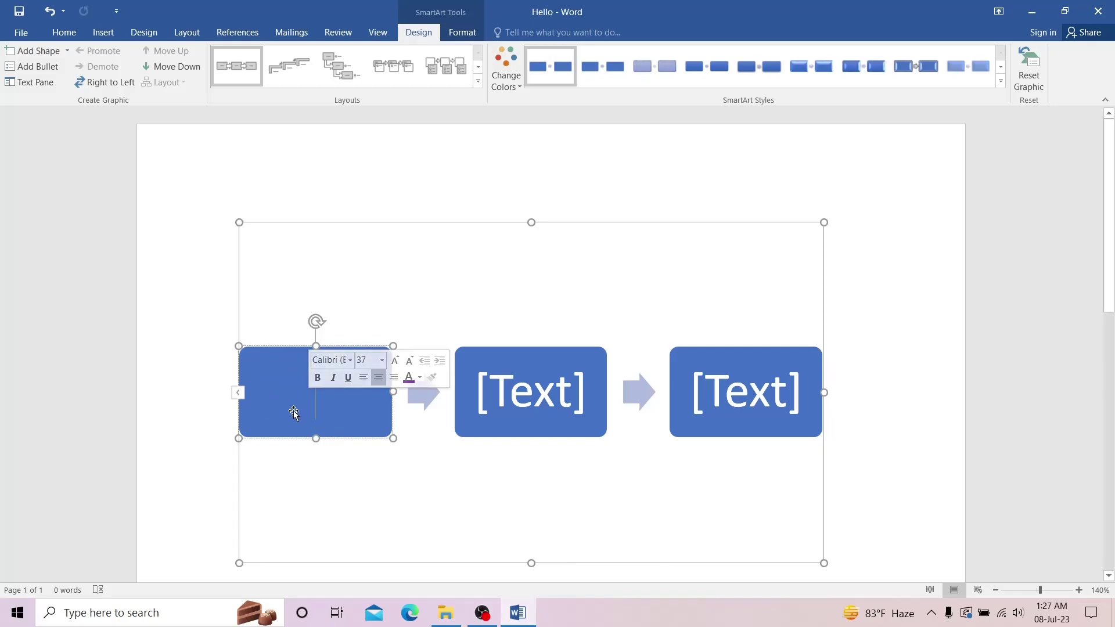
text(A)
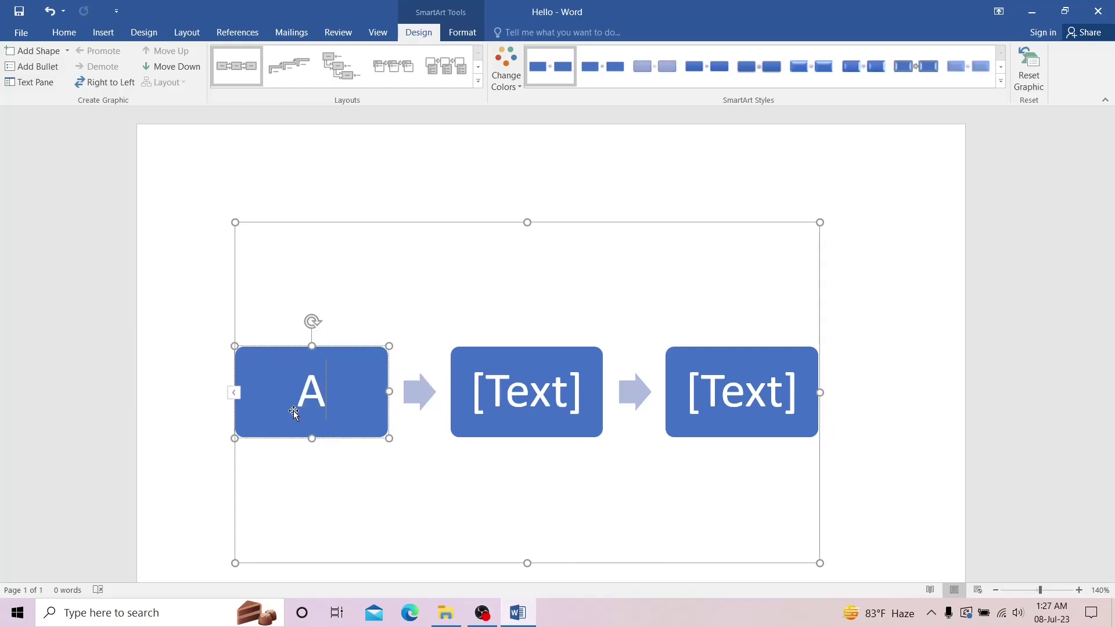
click(543, 410)
text(B)
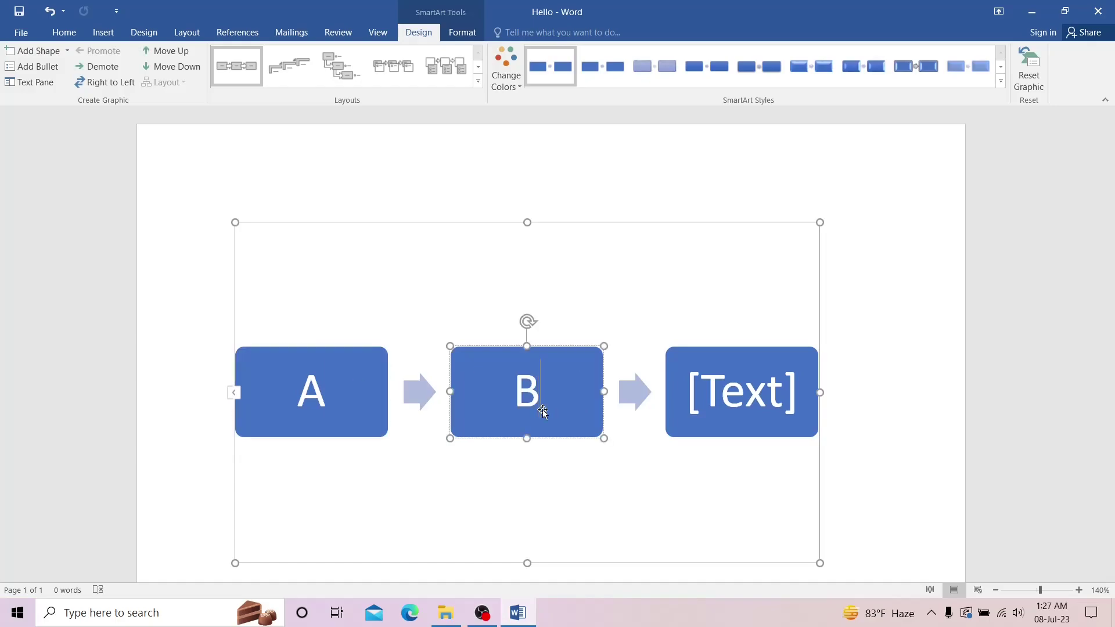
click(736, 409)
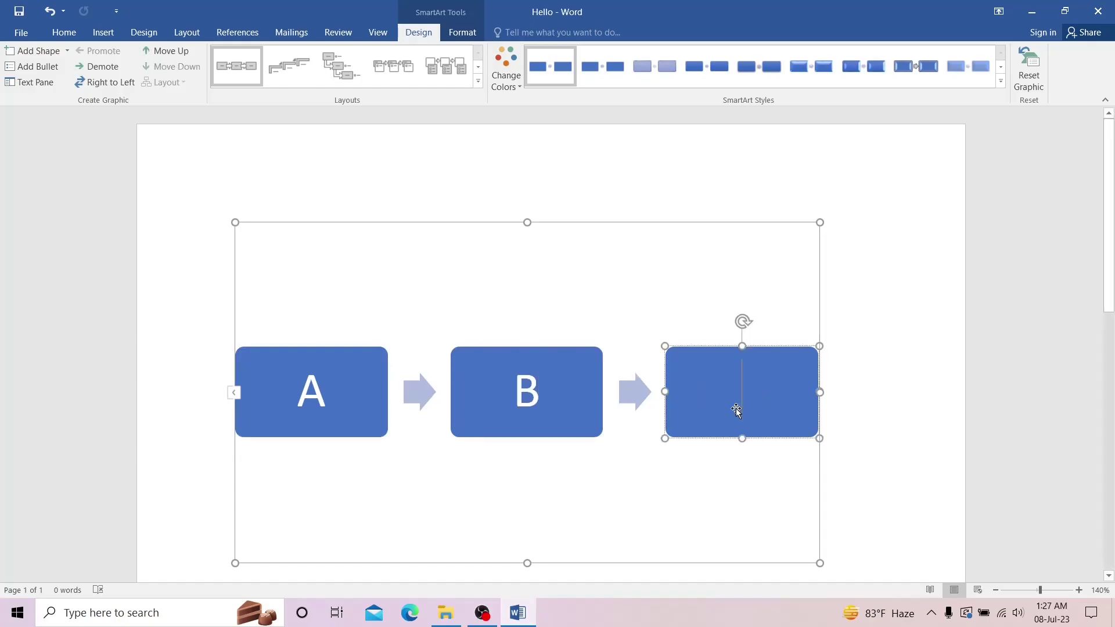
text(C)
click(780, 286)
Shrink the diagram frame and arrange boxes A, B, C into a triangle with B on top
drag(820, 222, 552, 229)
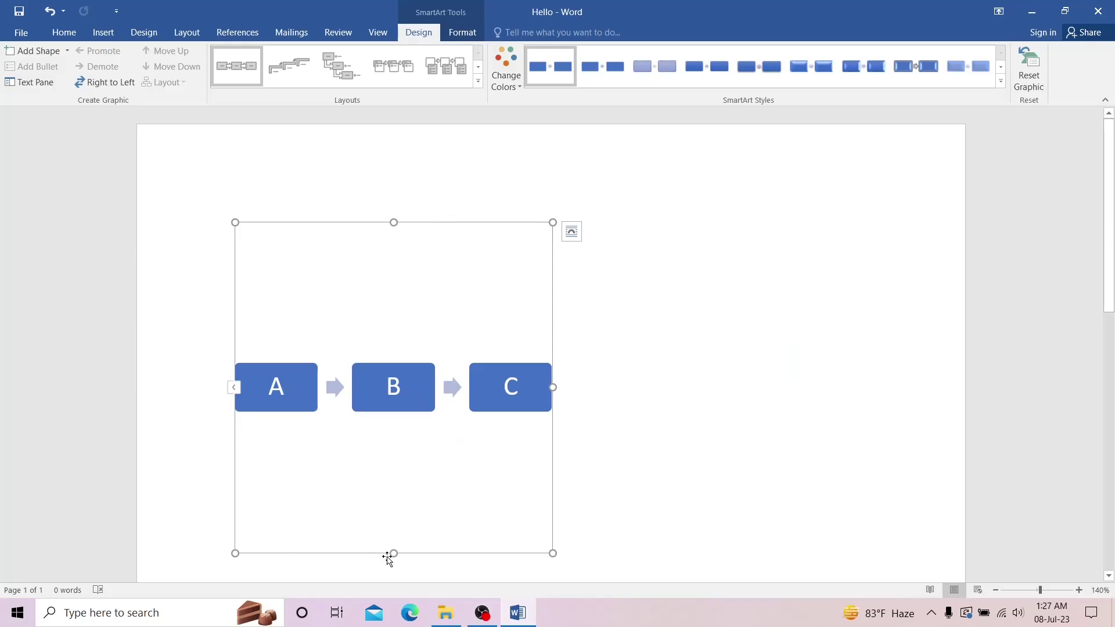
drag(393, 553, 397, 406)
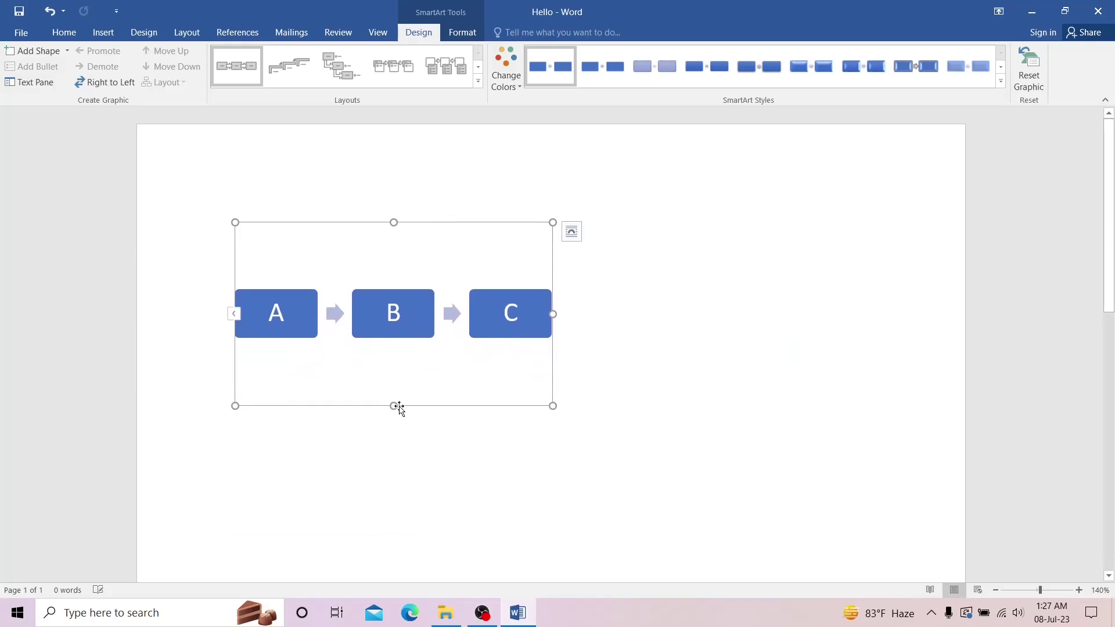
click(410, 318)
drag(410, 311, 413, 247)
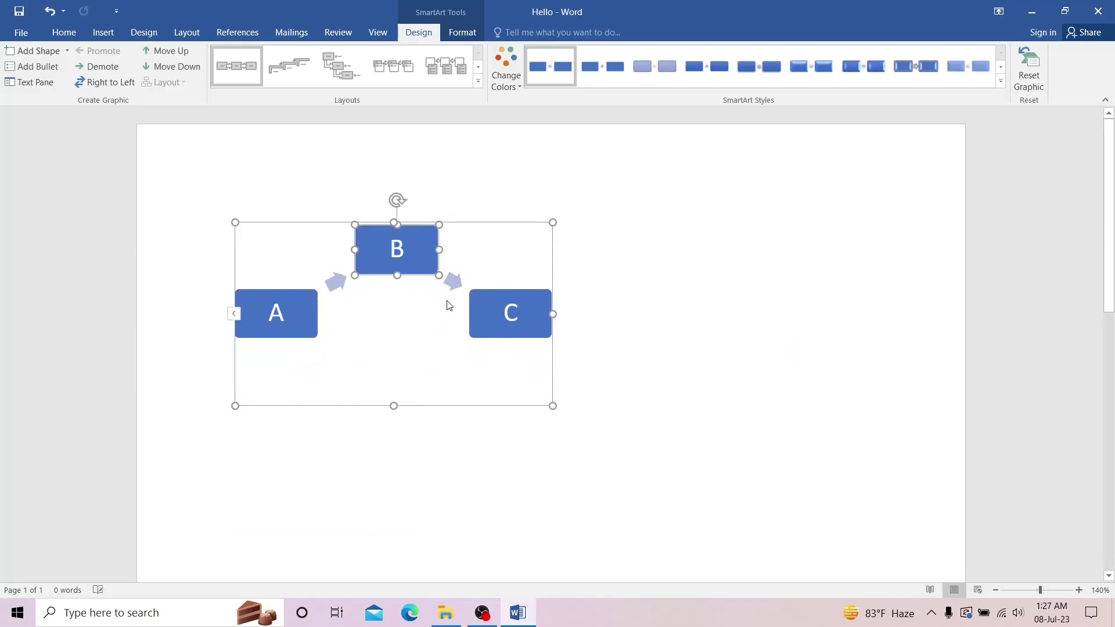
drag(488, 329, 403, 383)
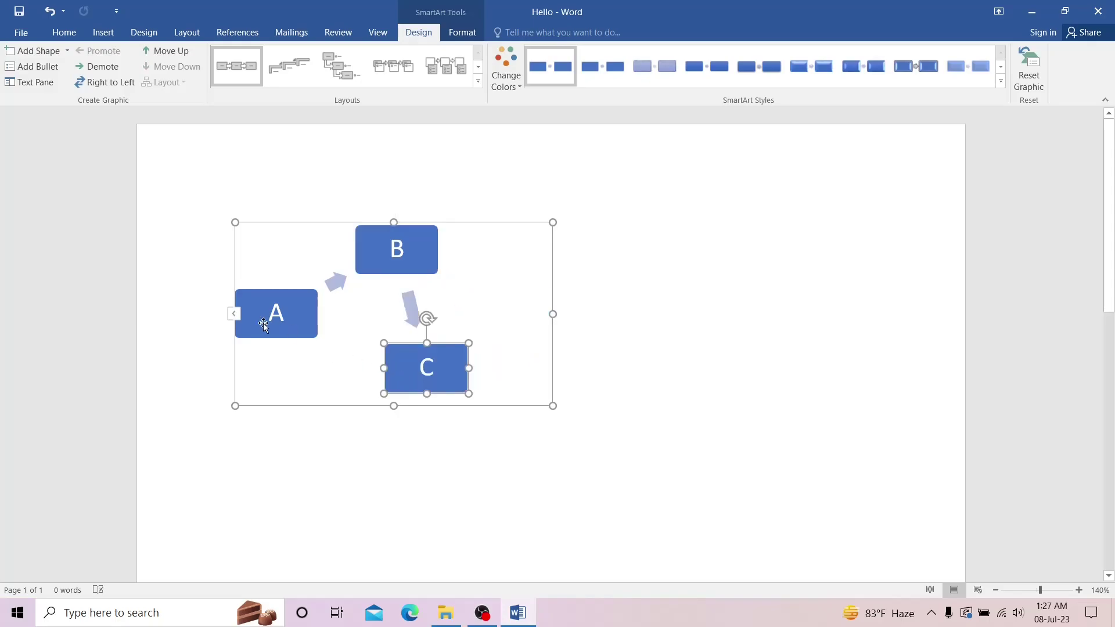
click(276, 329)
click(279, 327)
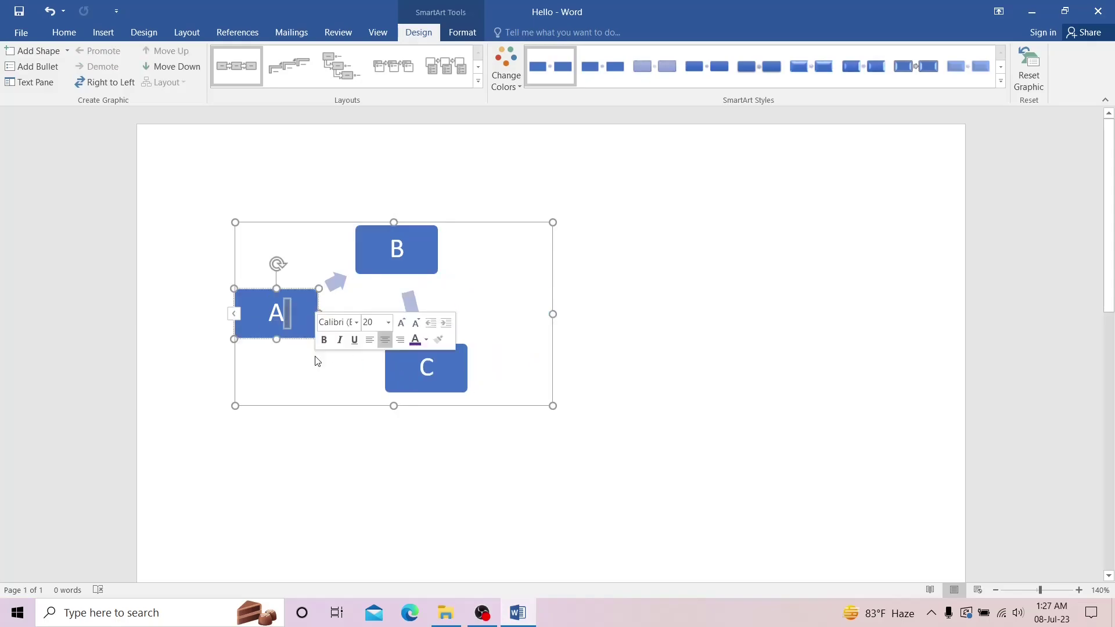
drag(308, 312, 308, 366)
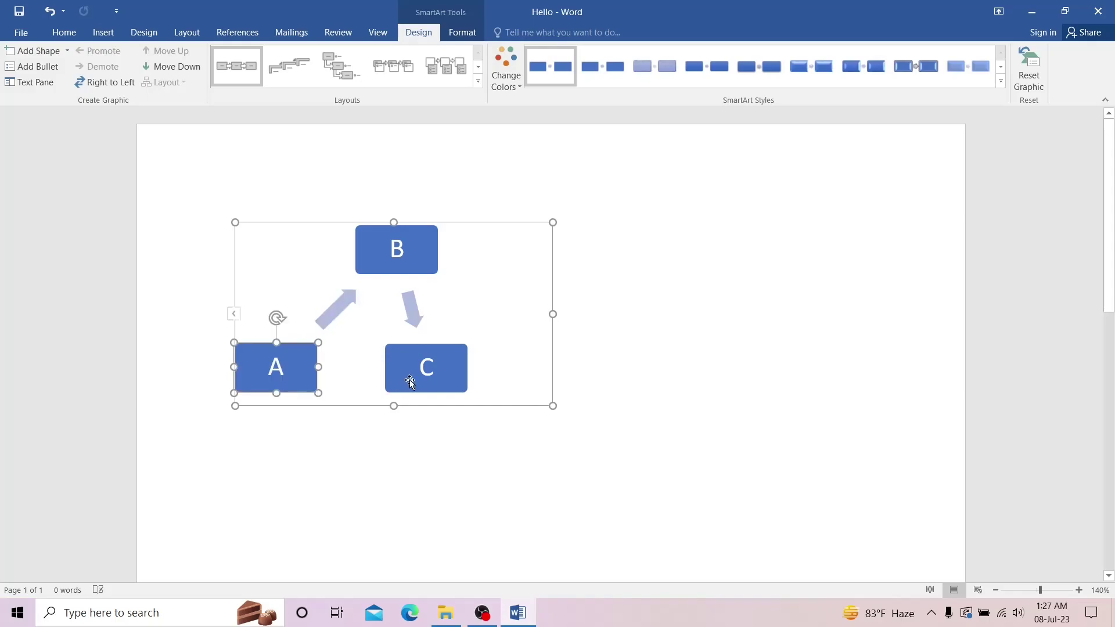
drag(427, 251, 379, 248)
click(560, 372)
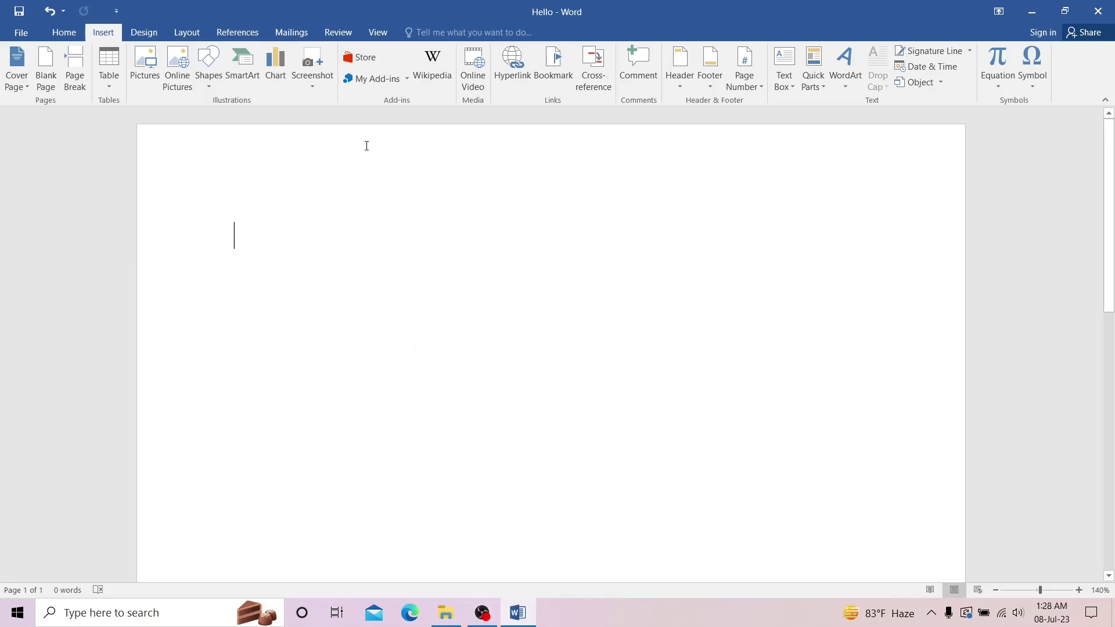
Insert a Pie chart after previewing Line, Bar, Column, X Y Scatter, Surface and Sunburst types
click(283, 80)
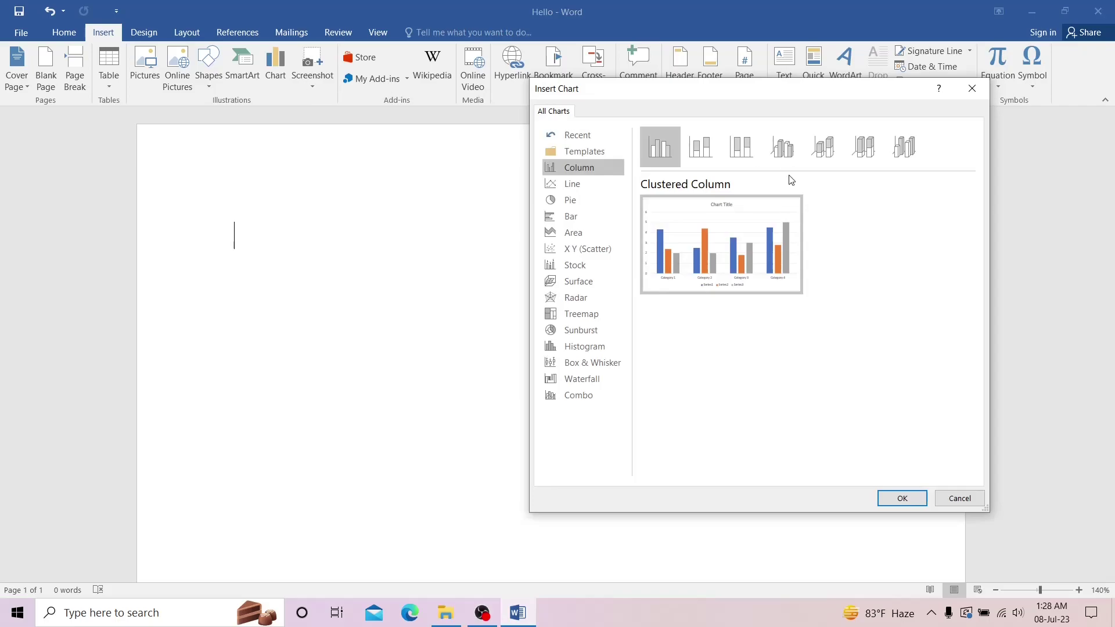
click(591, 186)
click(590, 201)
click(587, 215)
click(604, 167)
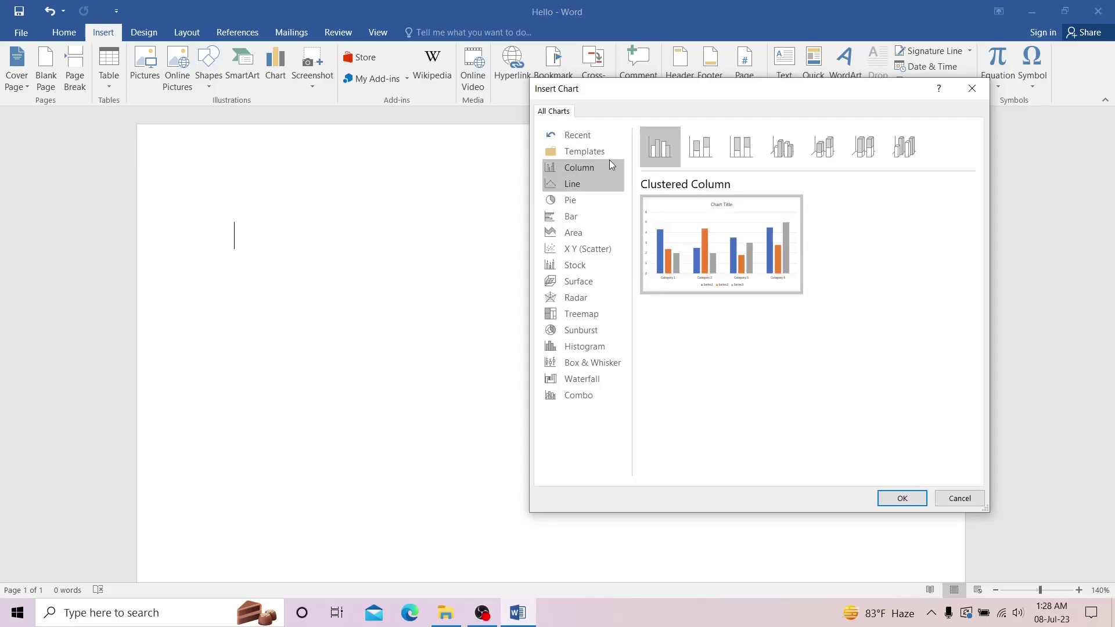
click(606, 185)
click(597, 217)
click(603, 250)
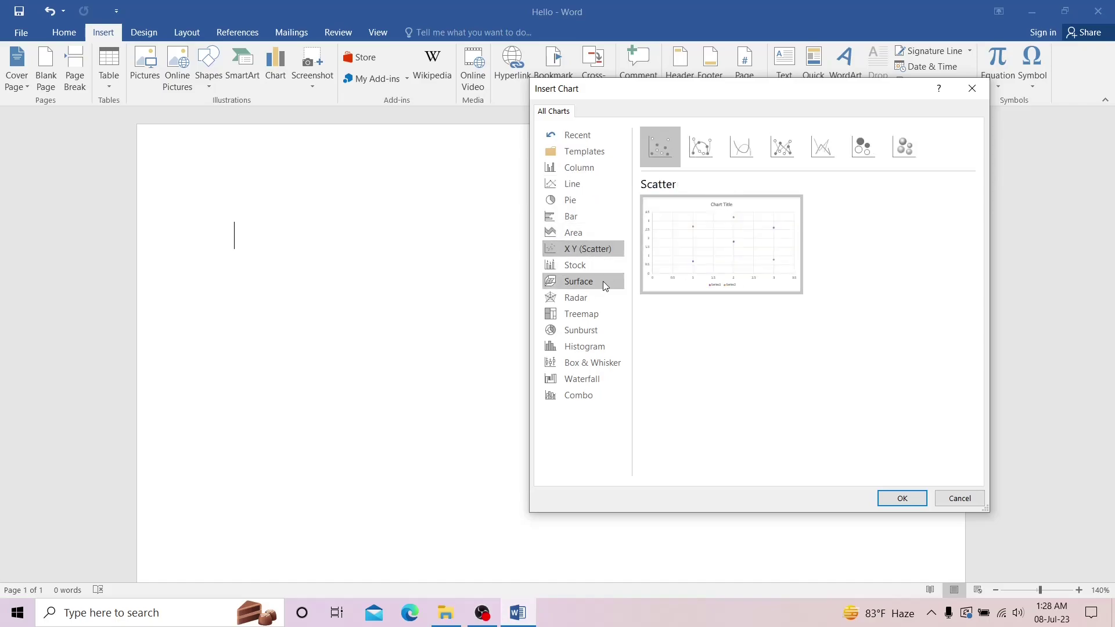
click(603, 282)
click(604, 328)
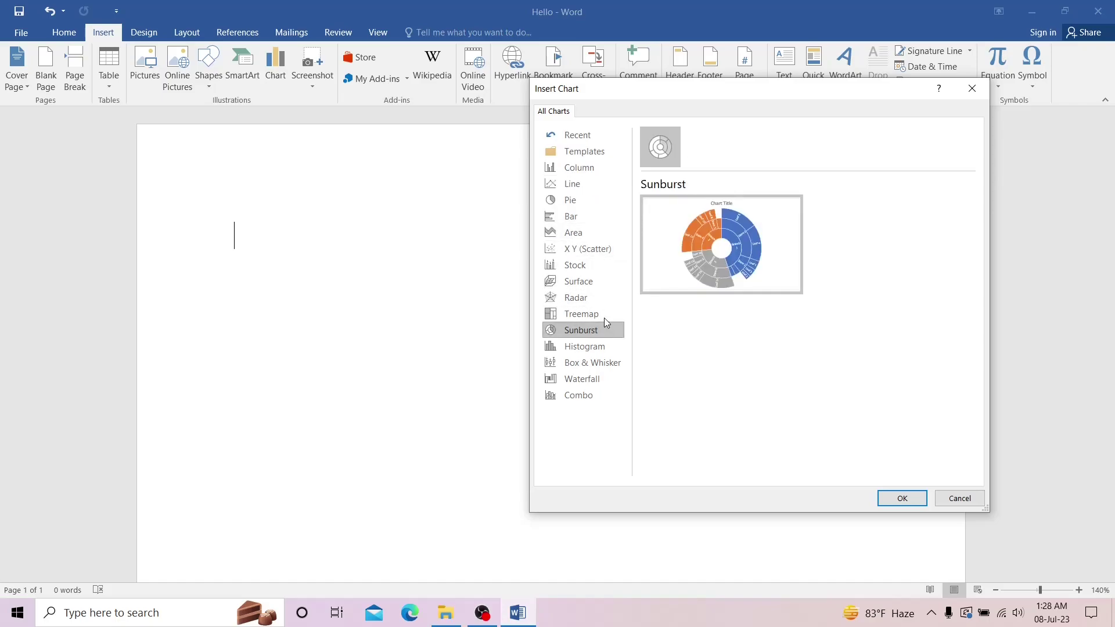
click(604, 198)
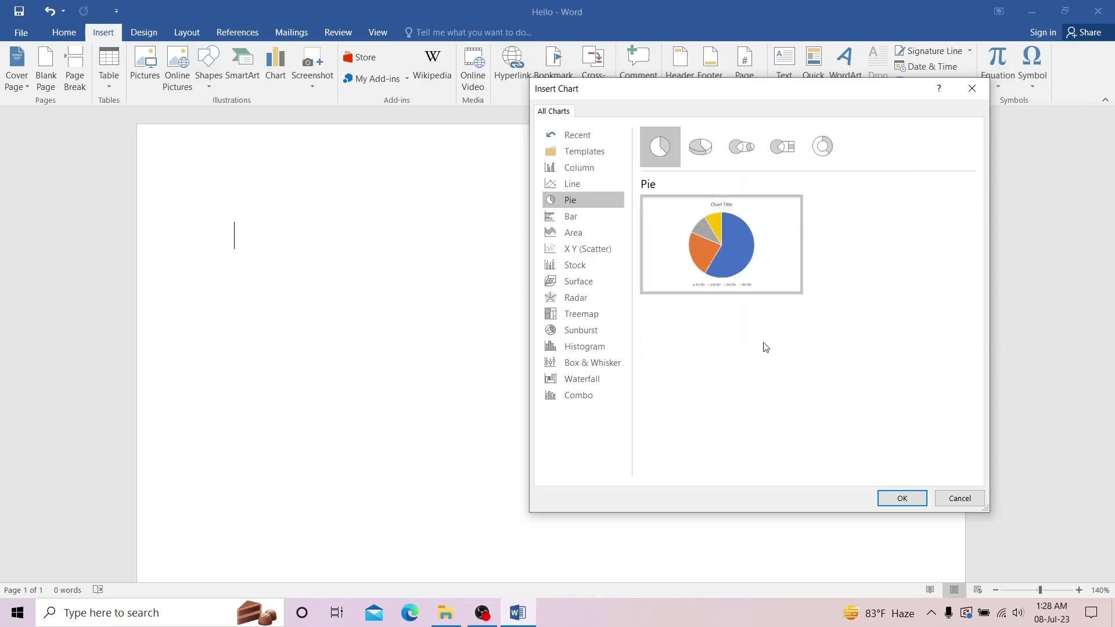
click(902, 498)
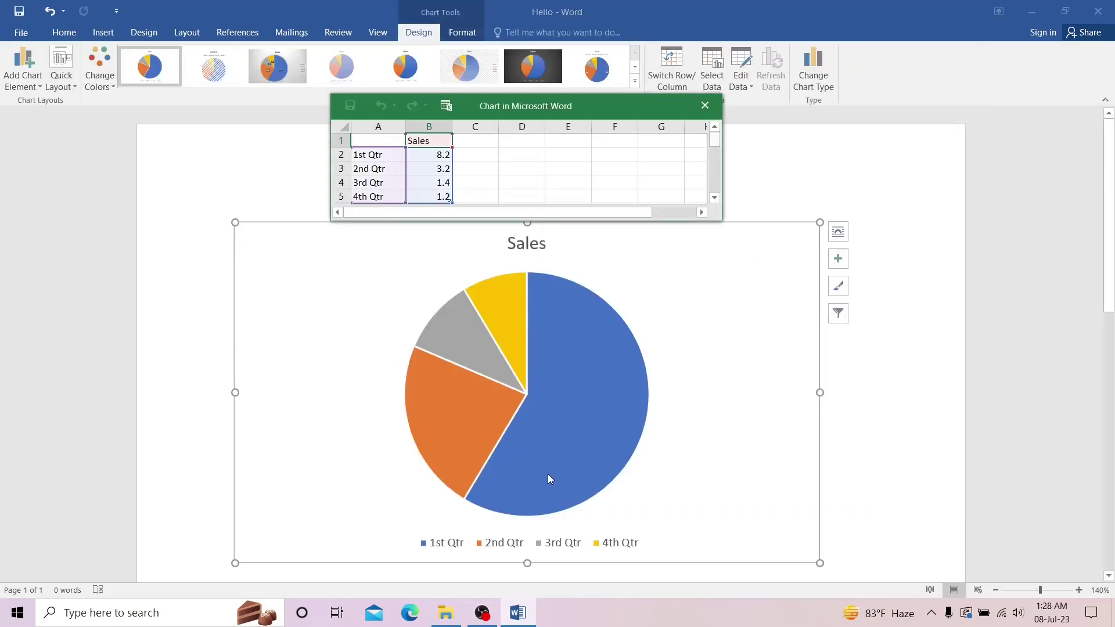
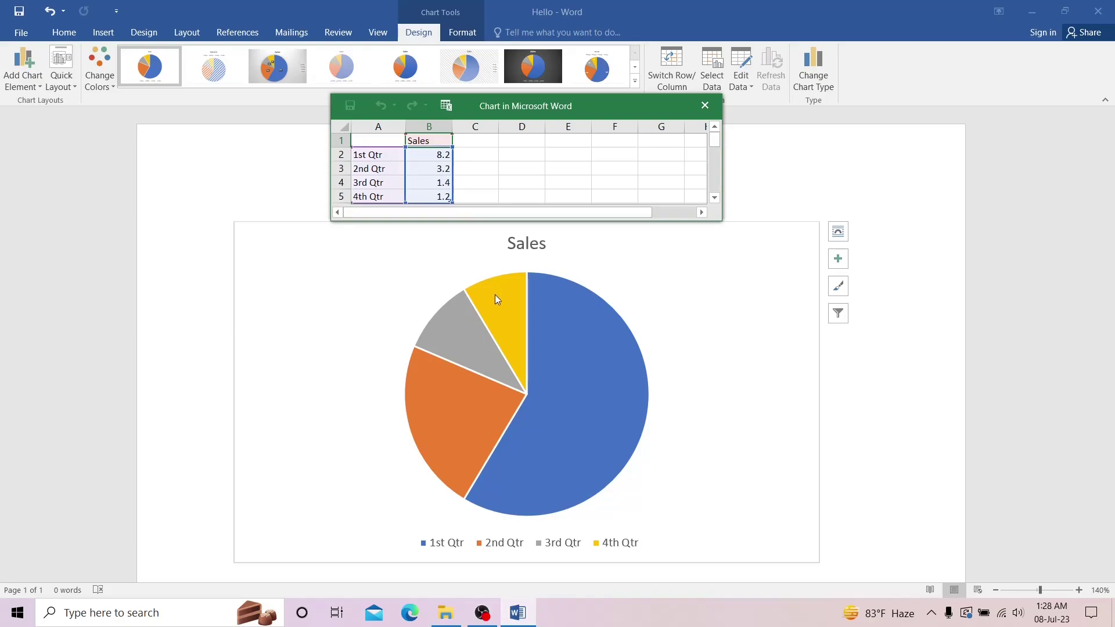
Enter sales values 5, 15, 20 and 5 for the four quarters in the datasheet
click(437, 153)
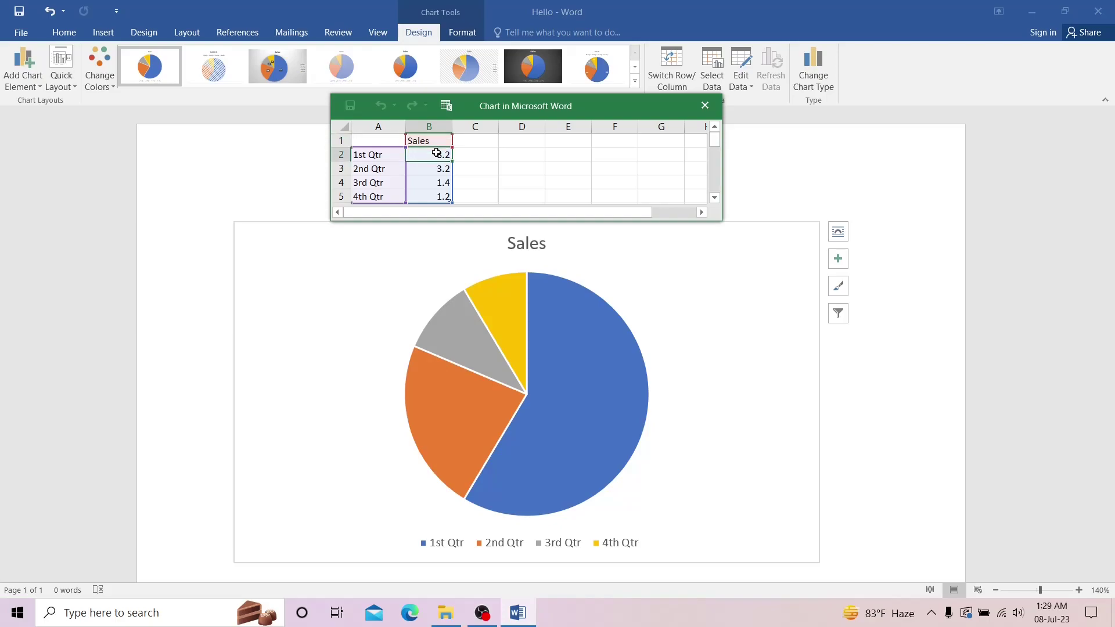
text(5)
key(Return)
text(15)
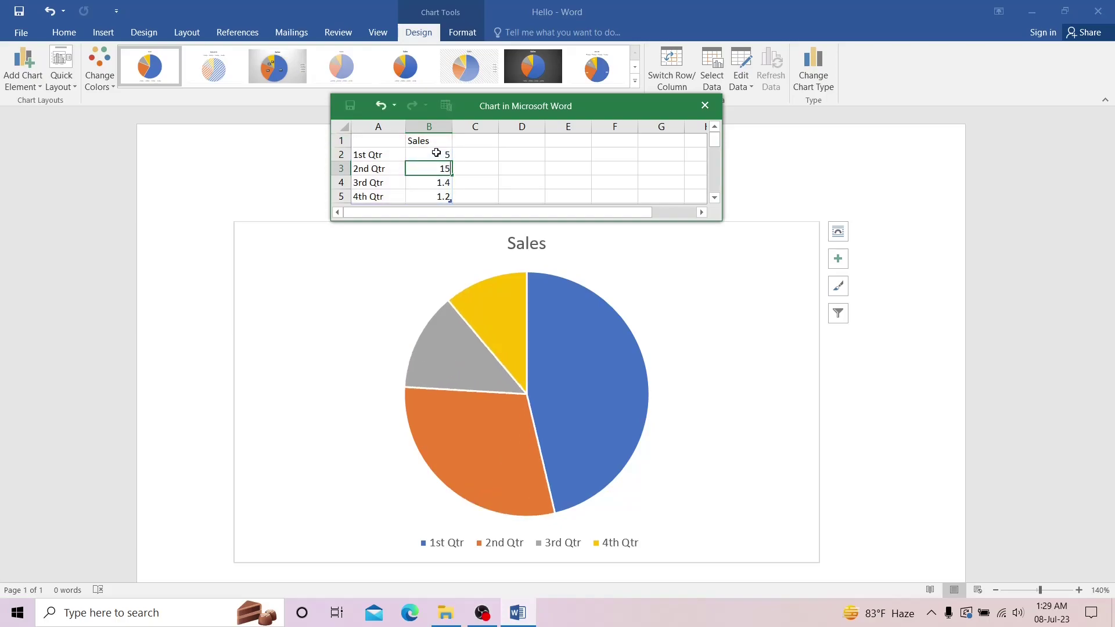
key(Return)
text(20)
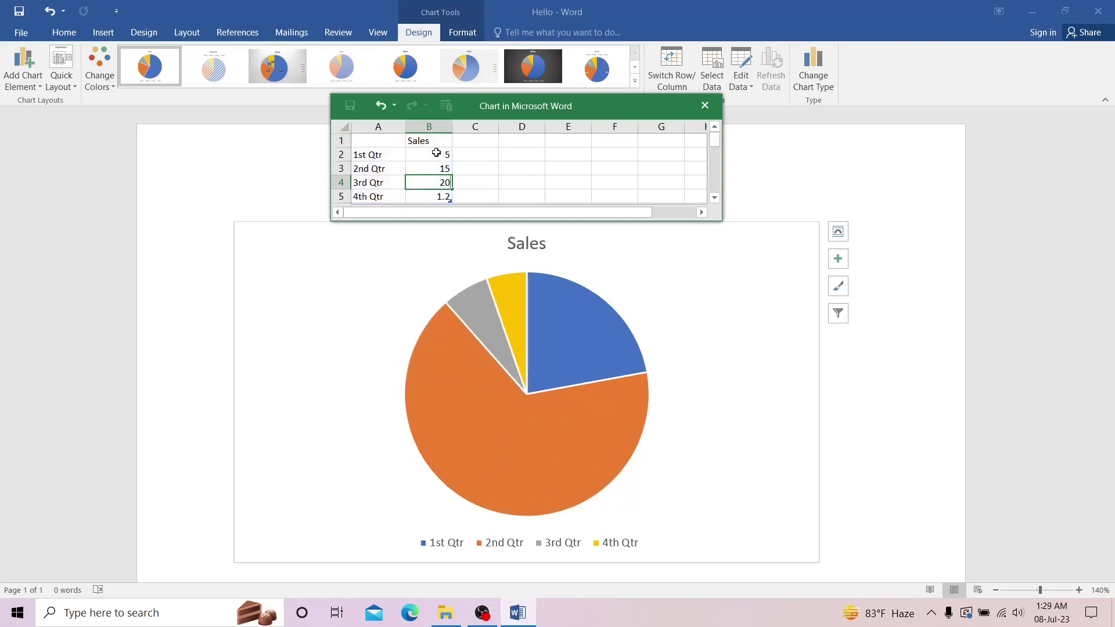
key(Return)
text(5)
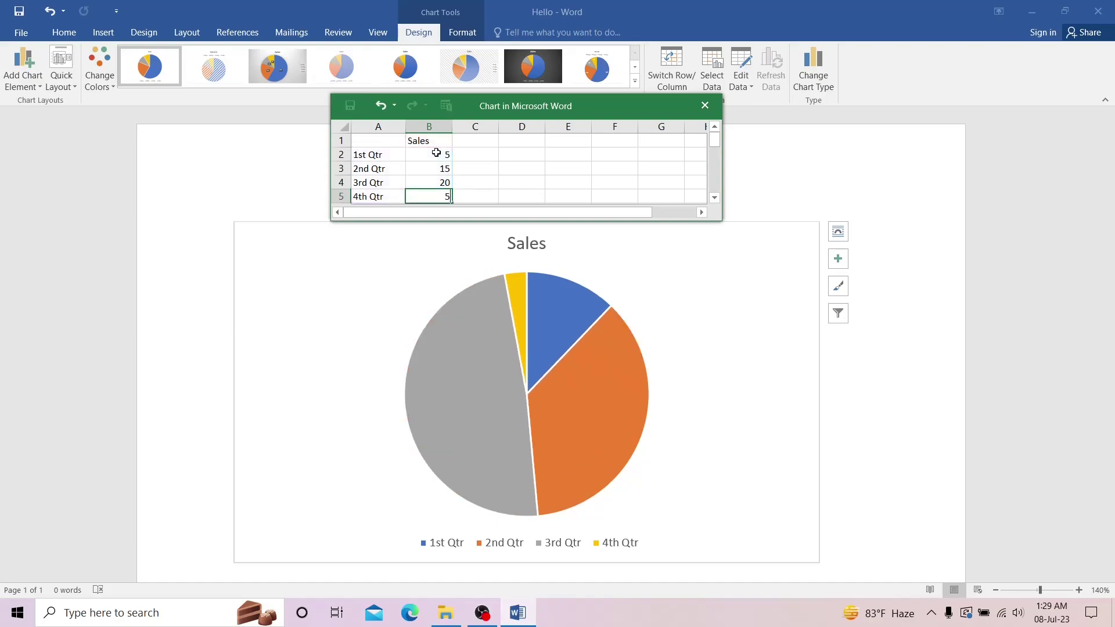
click(495, 186)
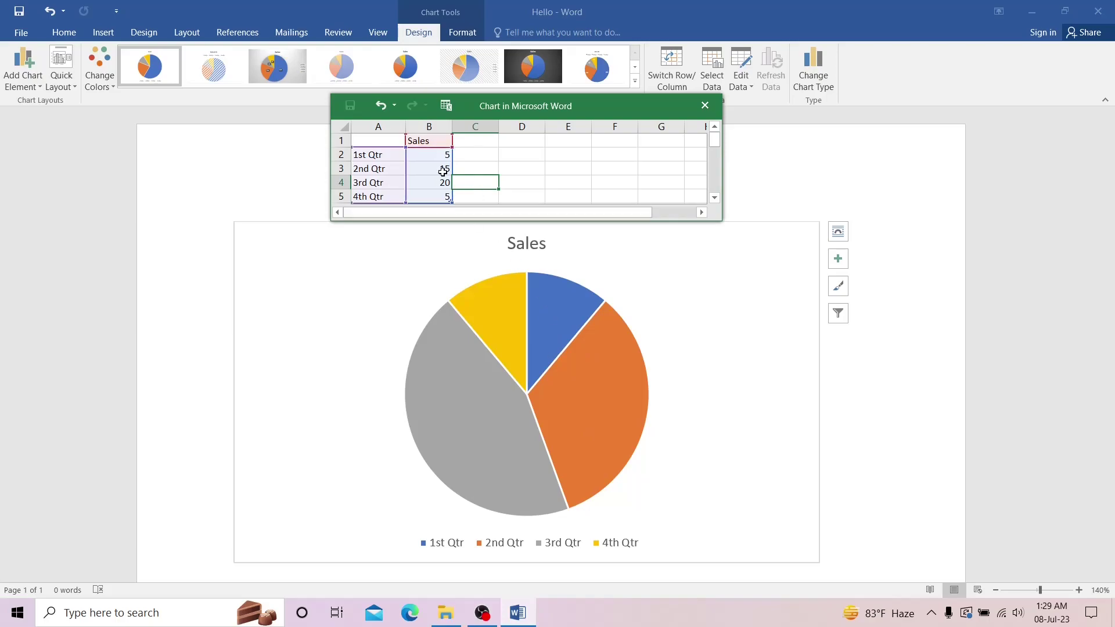
Rename the first two categories to A and B
click(376, 155)
text(A)
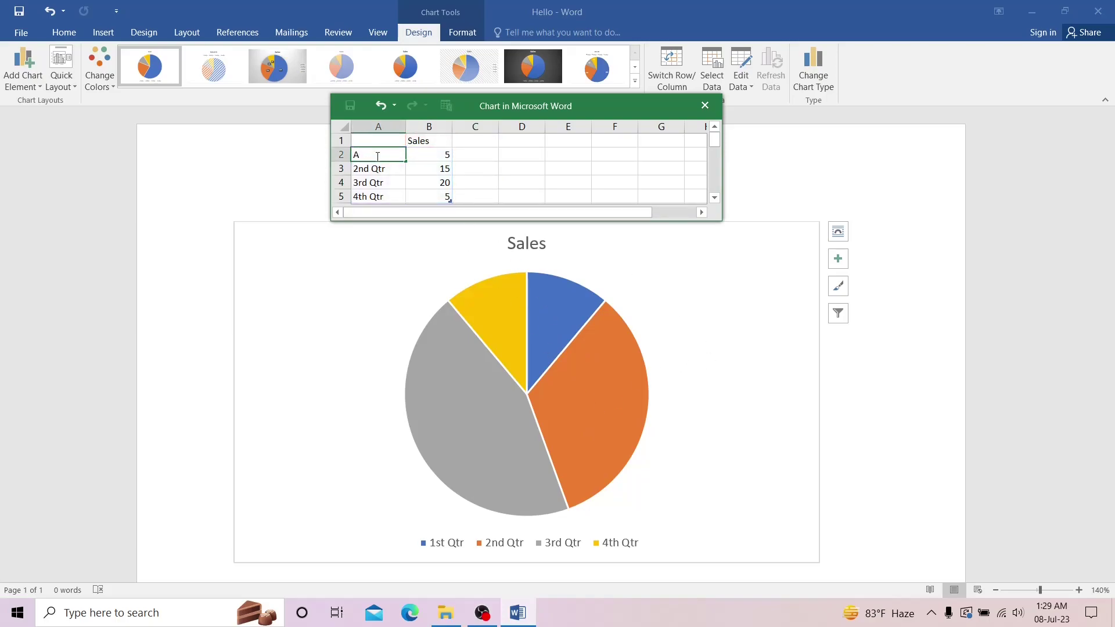
key(Return)
text(B)
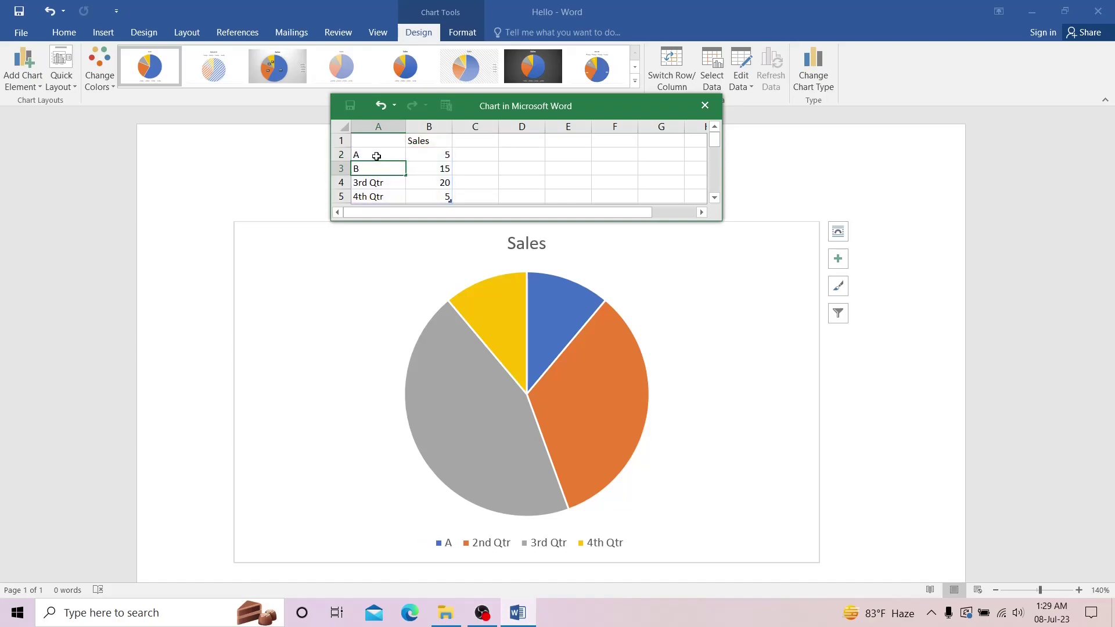
key(Return)
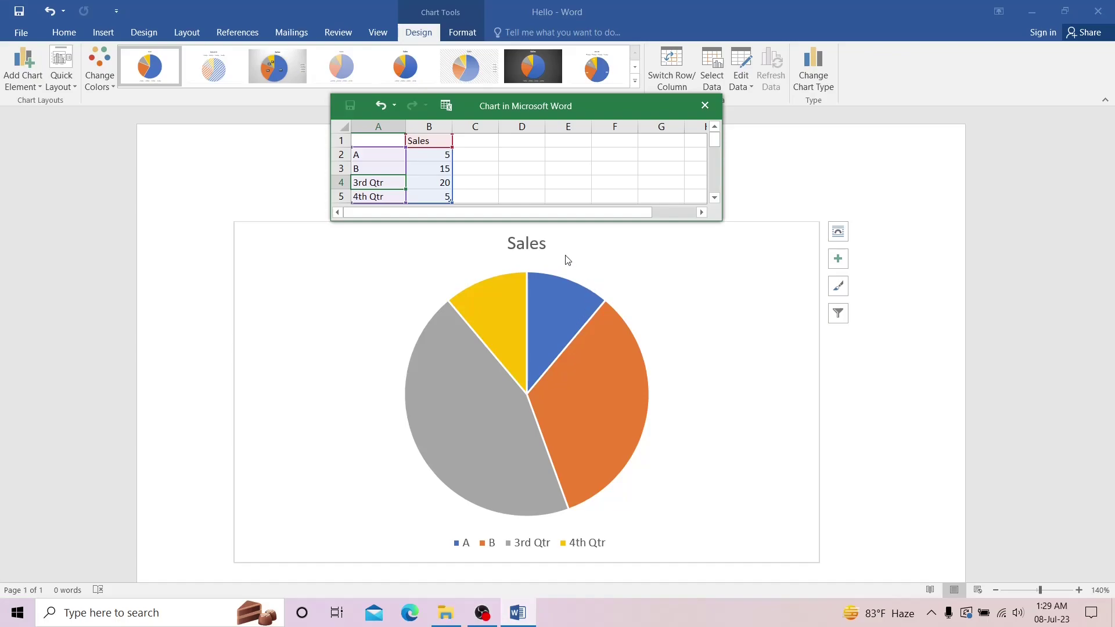
Close the datasheet, replace the chart title Sales with ASSD, and shrink the chart
click(706, 110)
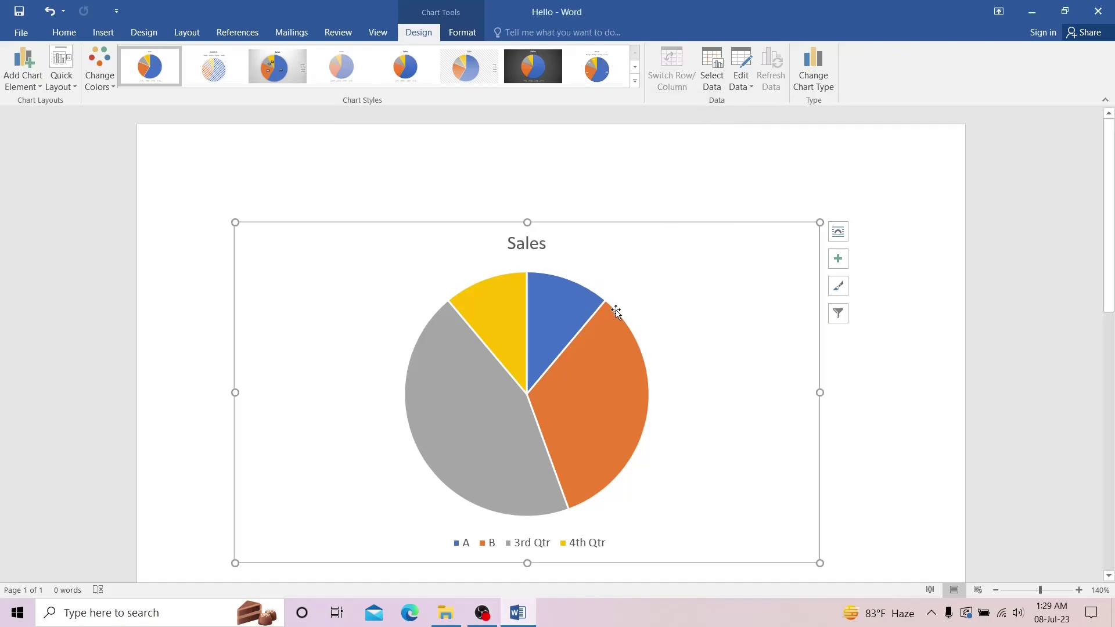
click(514, 243)
double_click(514, 242)
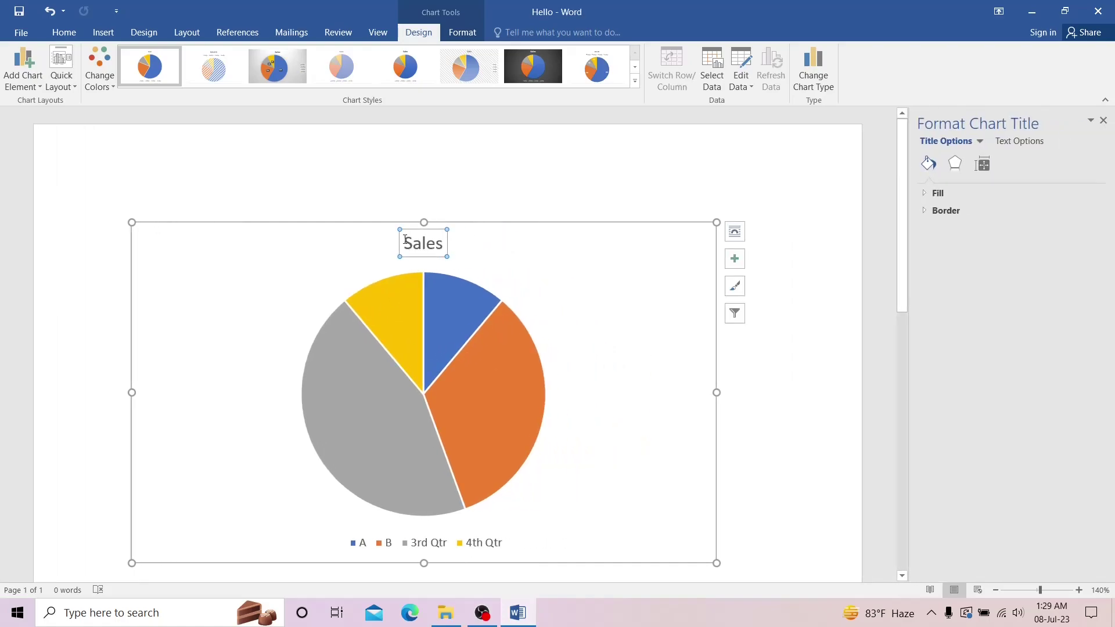
drag(404, 243, 442, 243)
text(ASSD)
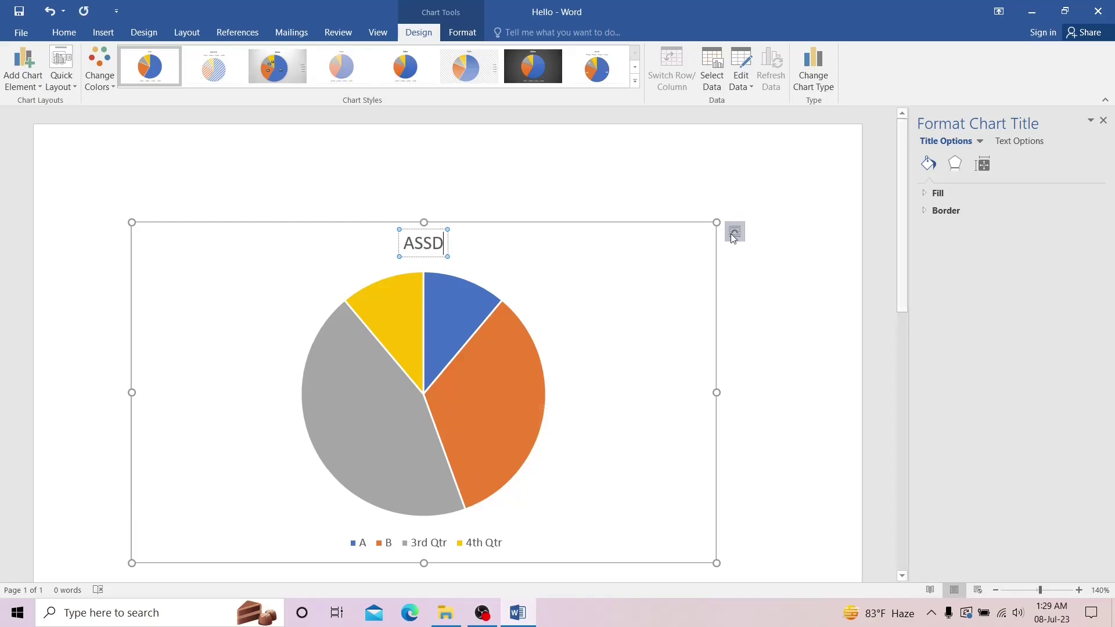
drag(716, 562, 509, 491)
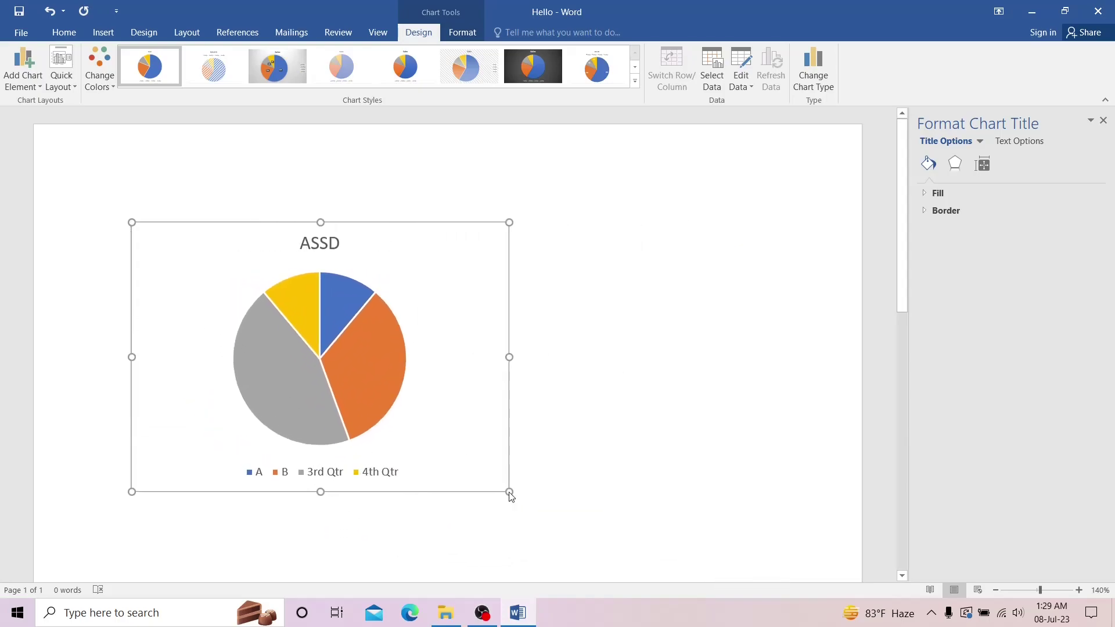
Preview chart colours, then try chart styles, ending on the style with the legend on top
click(107, 79)
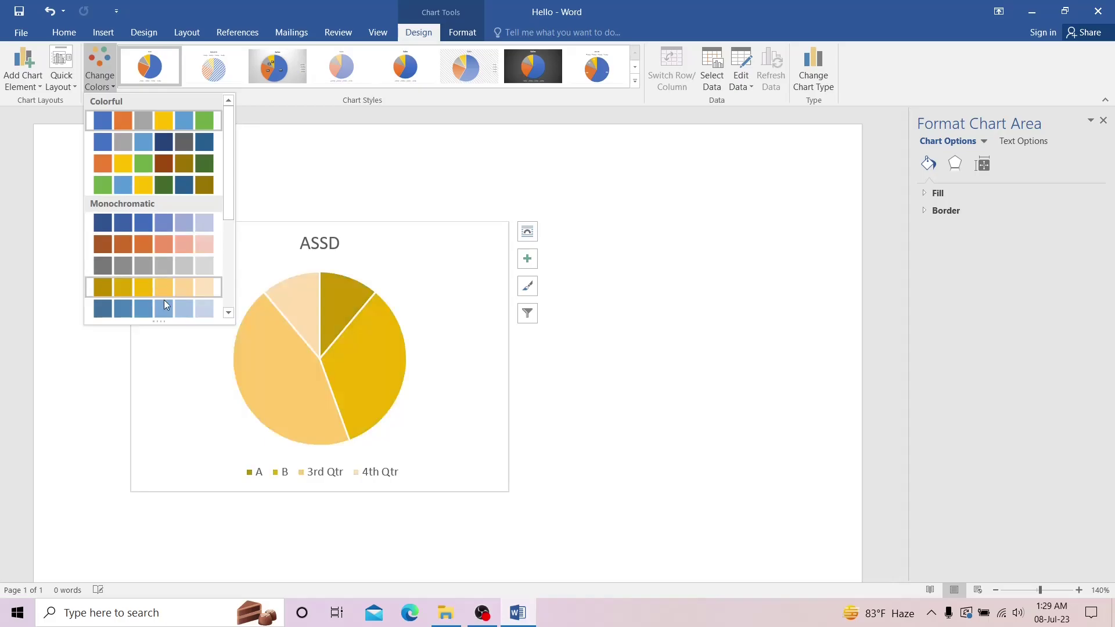
click(299, 177)
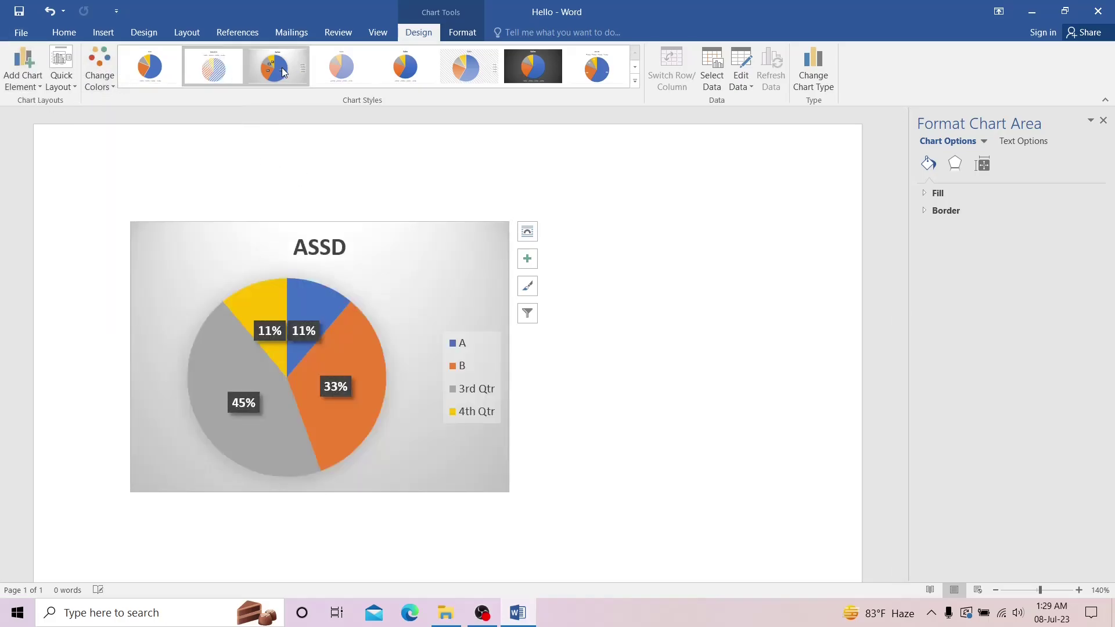
click(357, 75)
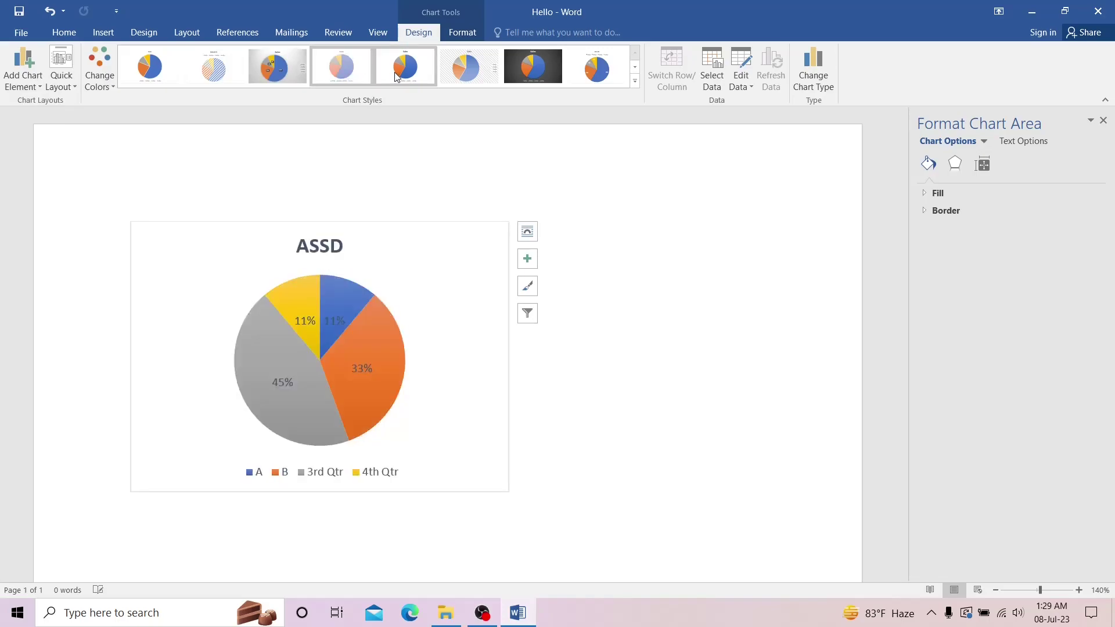
click(535, 72)
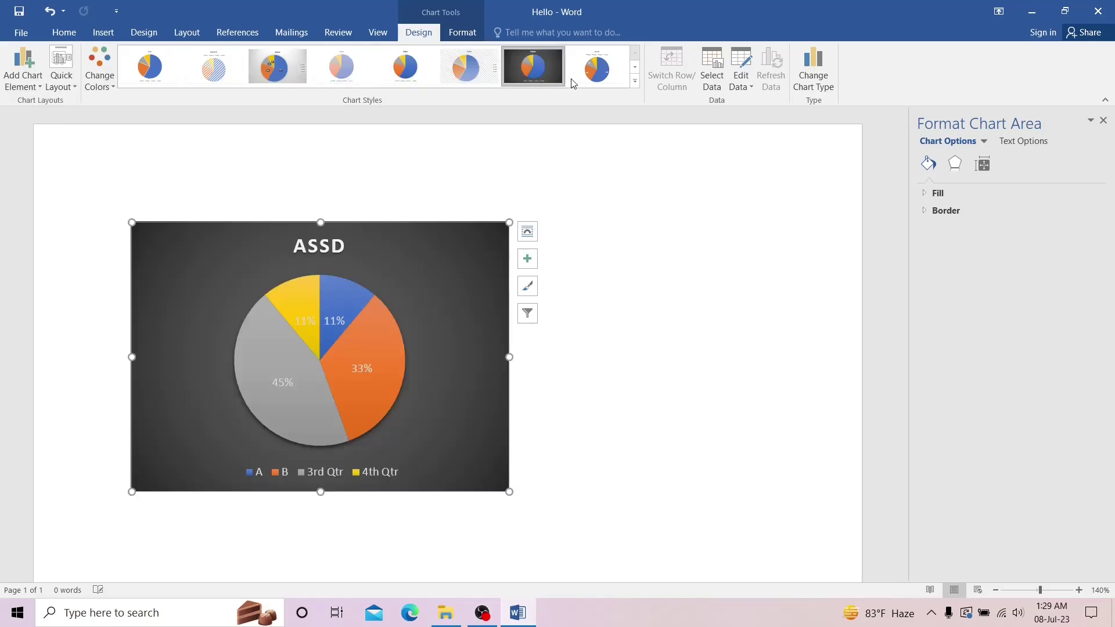
click(597, 79)
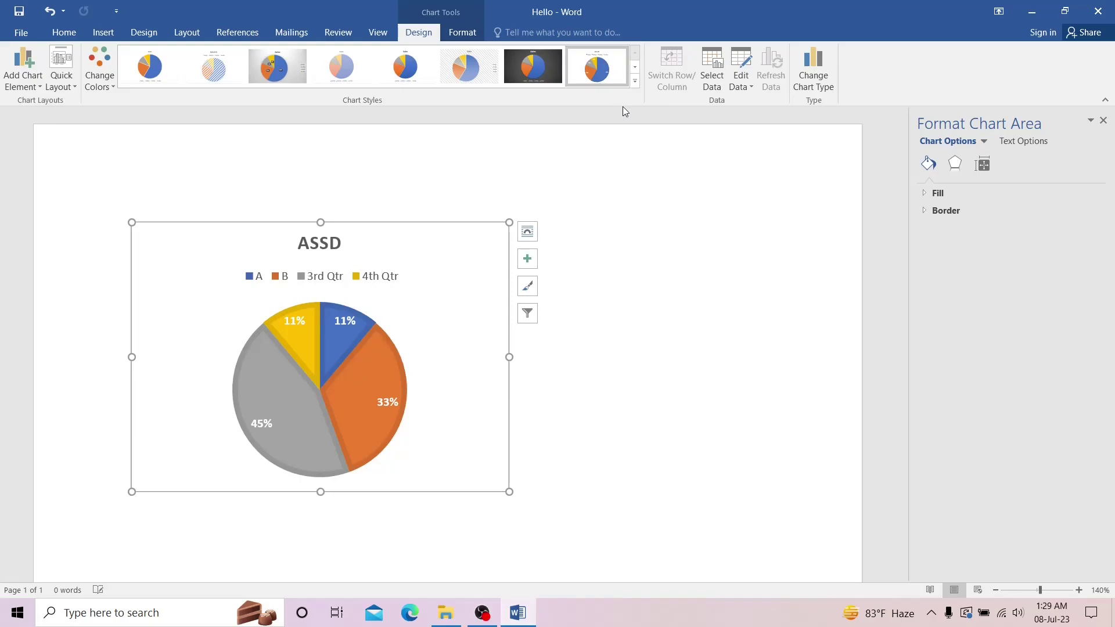
Open the chart's data sheet through Edit Data and close it again
click(746, 85)
click(754, 106)
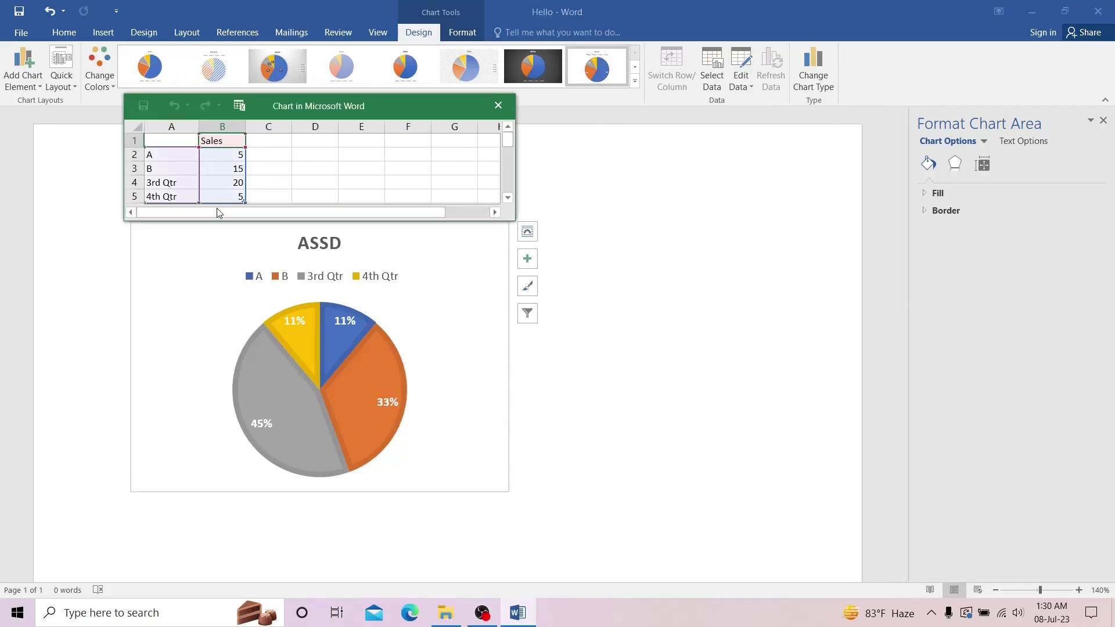
click(508, 115)
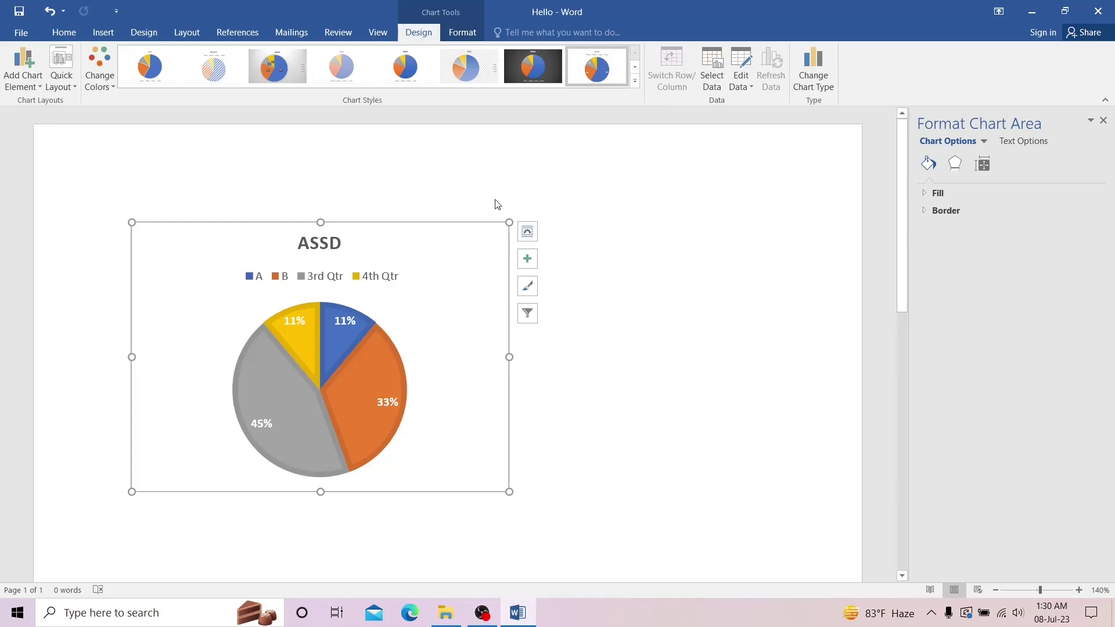
Cancel the Change Chart Type options and undo to delete the pie chart
click(829, 87)
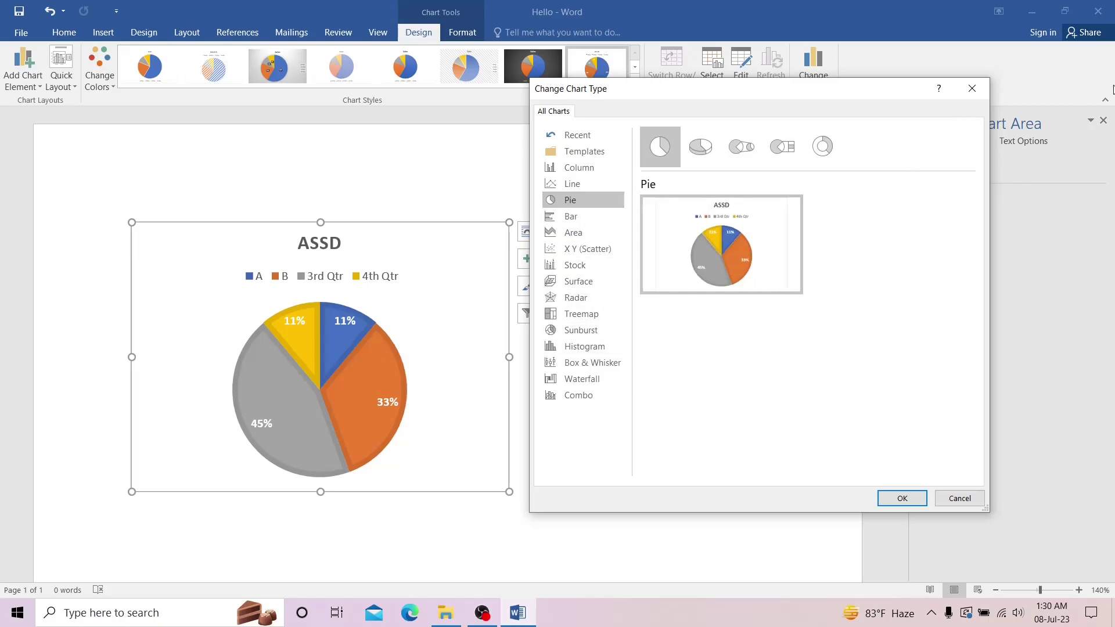
key(Escape)
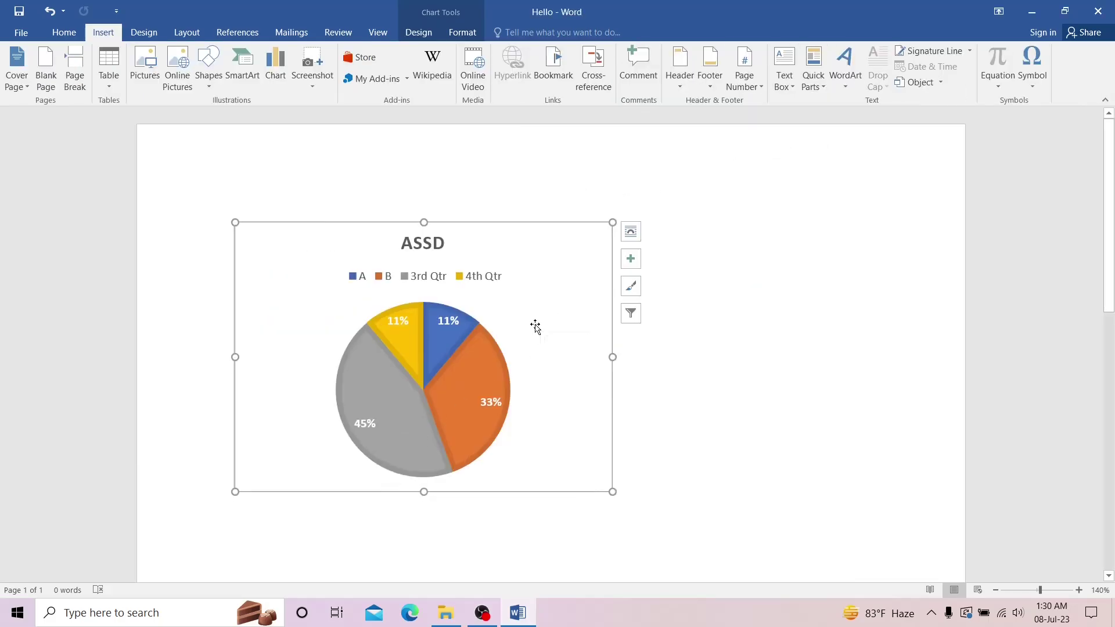
key(ctrl+z)
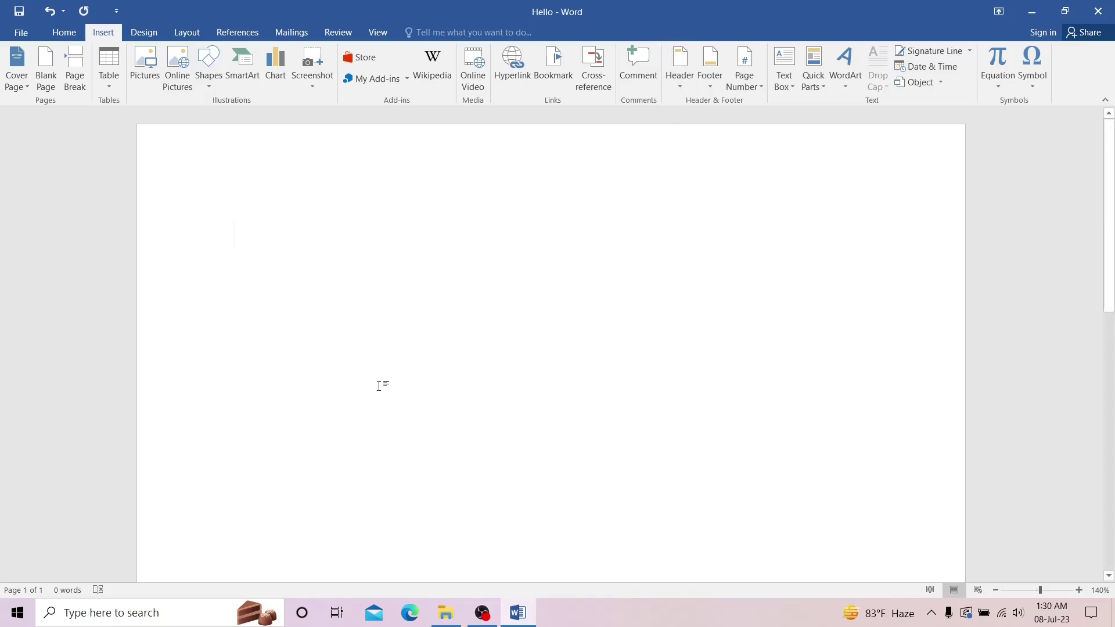
Insert a blank header reading AAA and close header editing
click(681, 88)
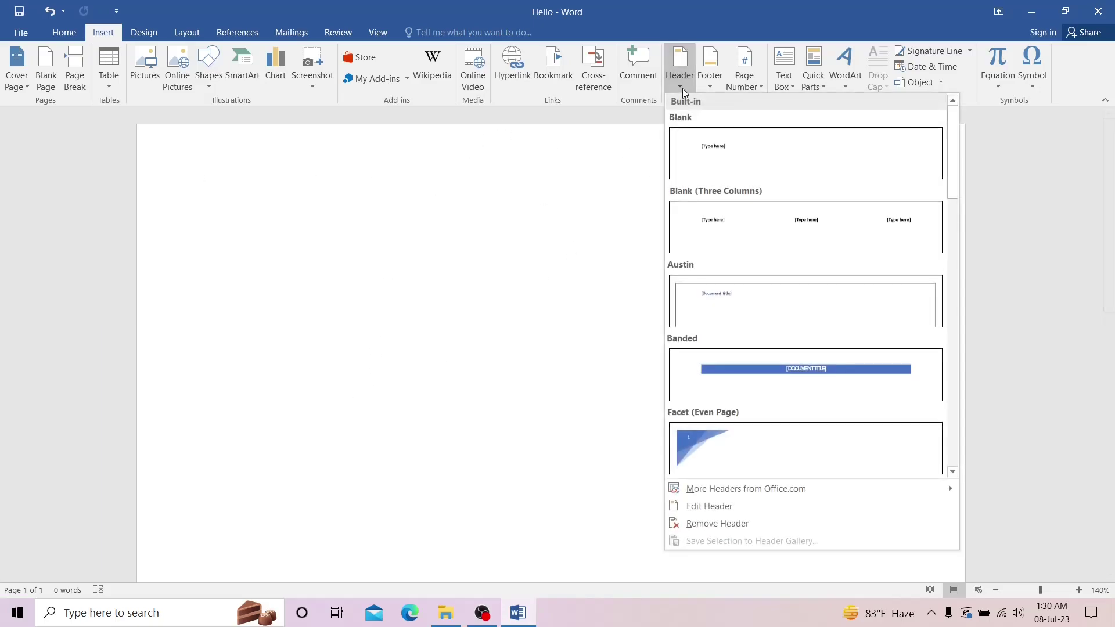
click(734, 164)
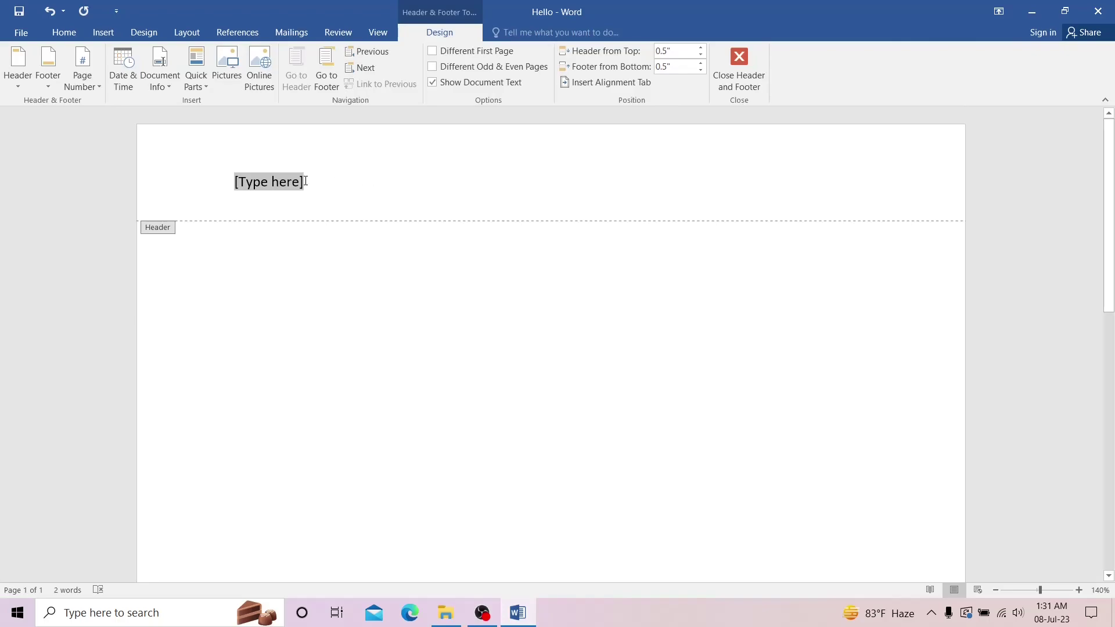
text(AAA)
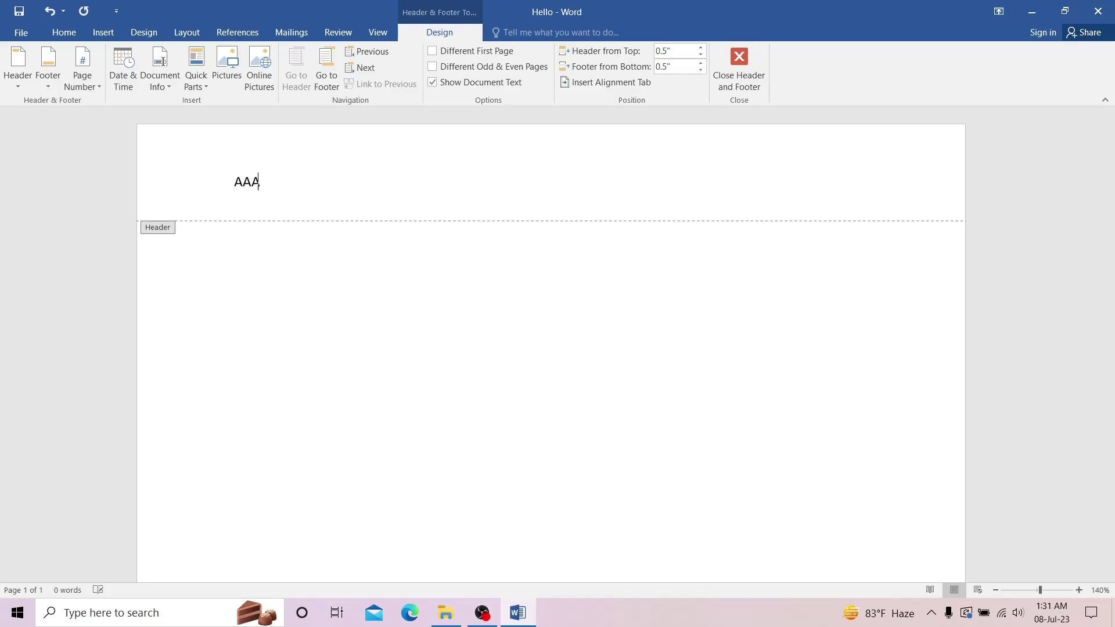
double_click(385, 395)
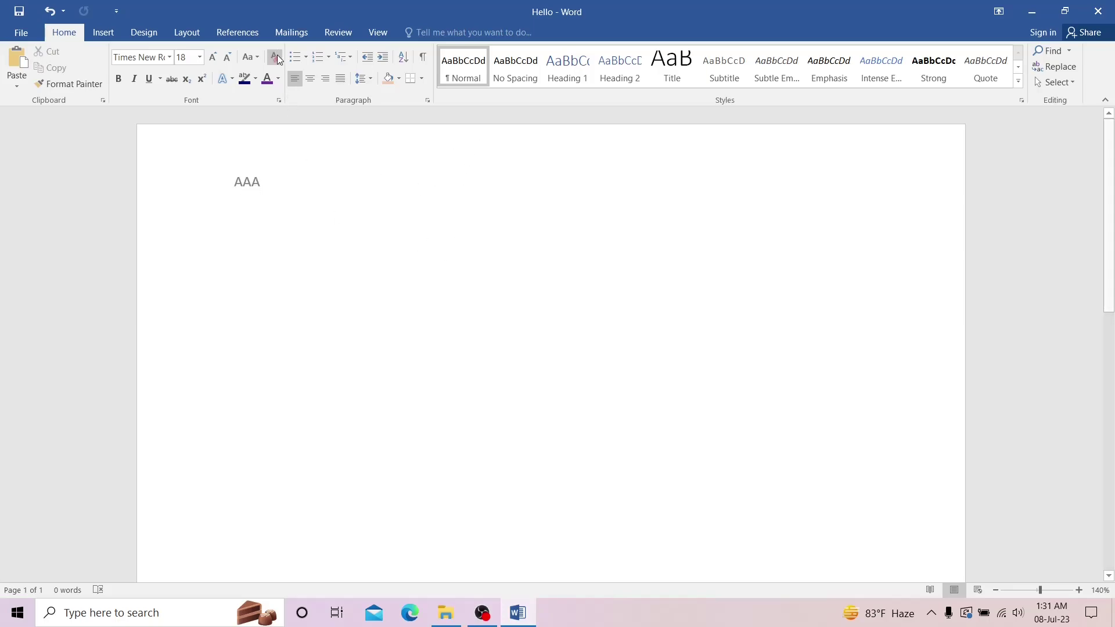
click(156, 39)
click(103, 33)
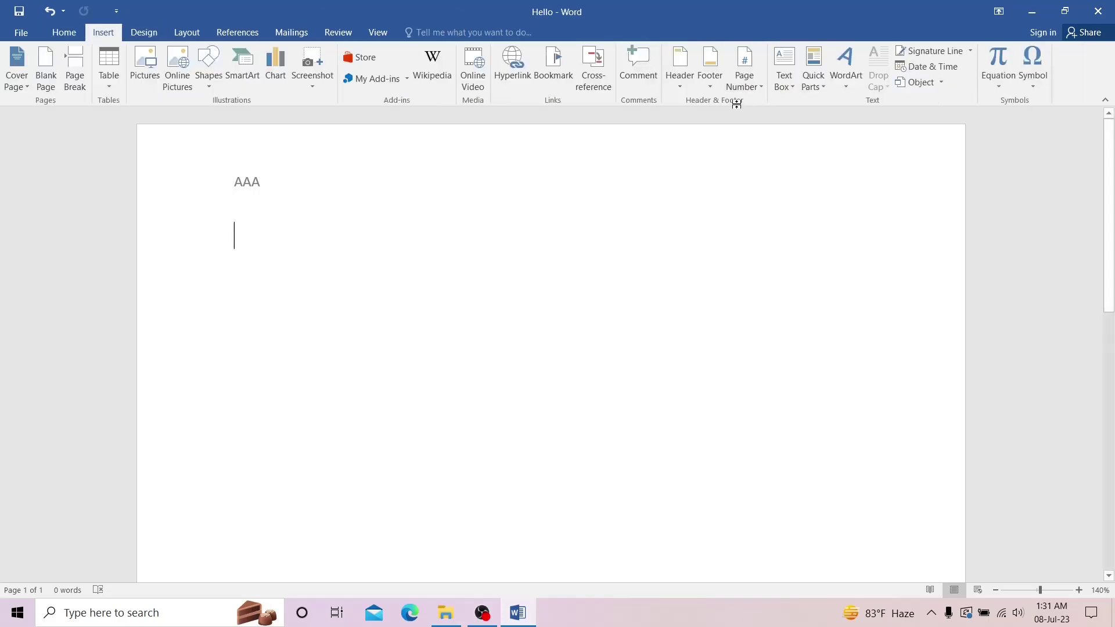
Insert a blank footer reading 12563, exit the footer, then undo the header and footer
click(715, 87)
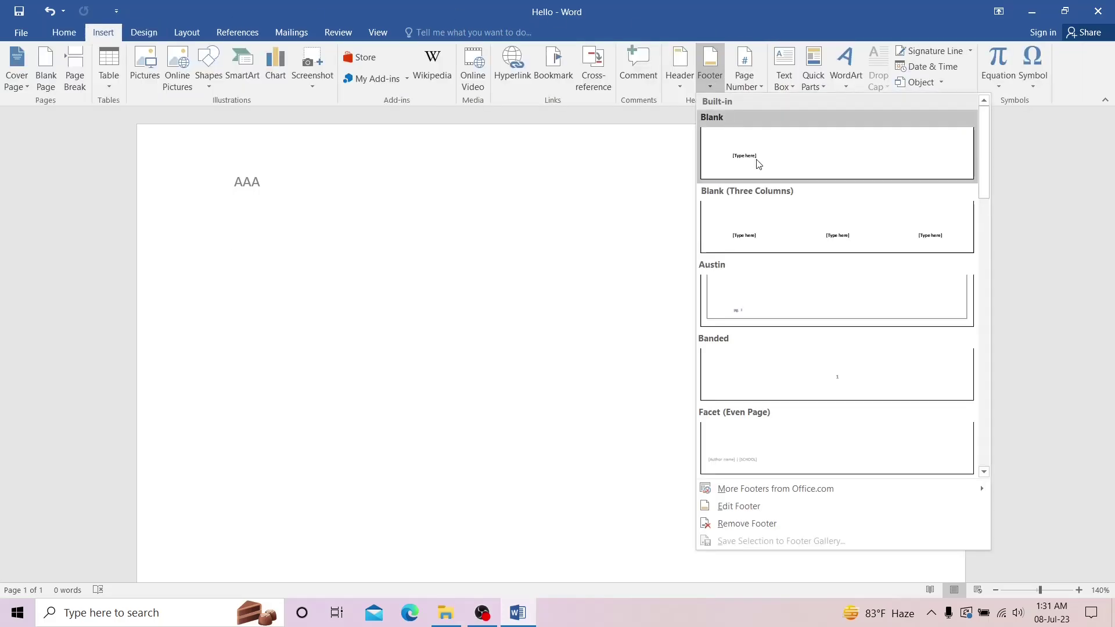
click(781, 168)
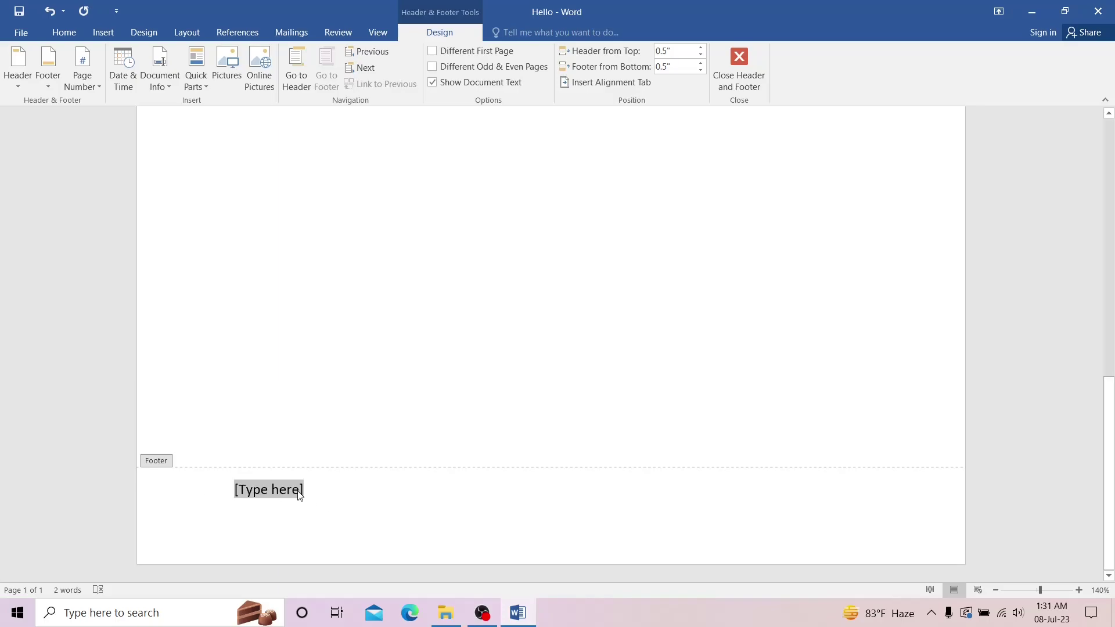
text(1)
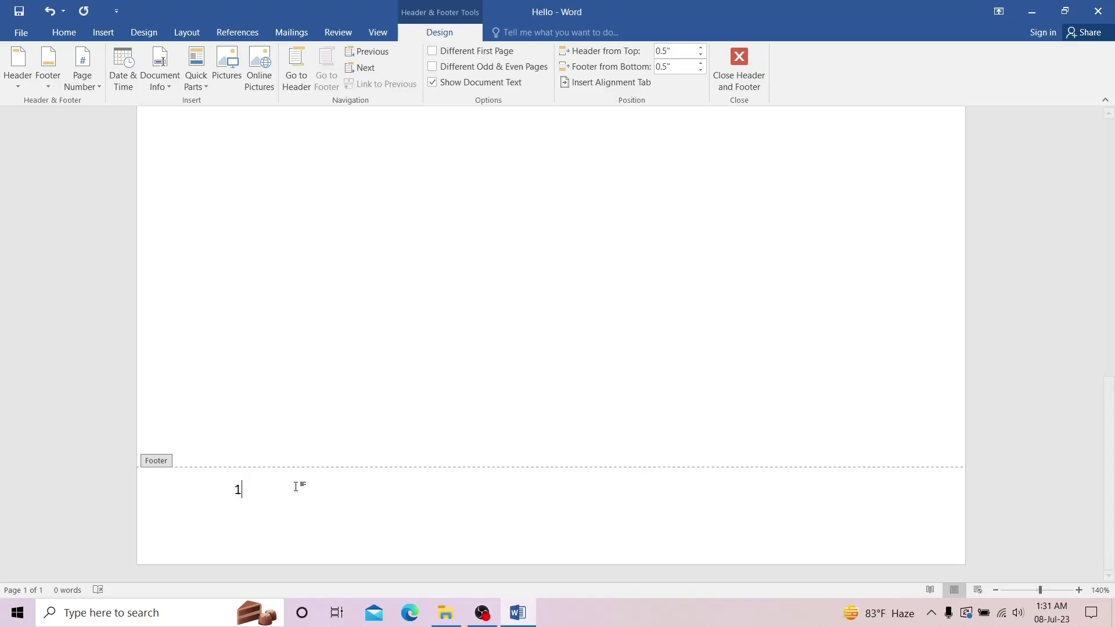
text(2563)
double_click(351, 365)
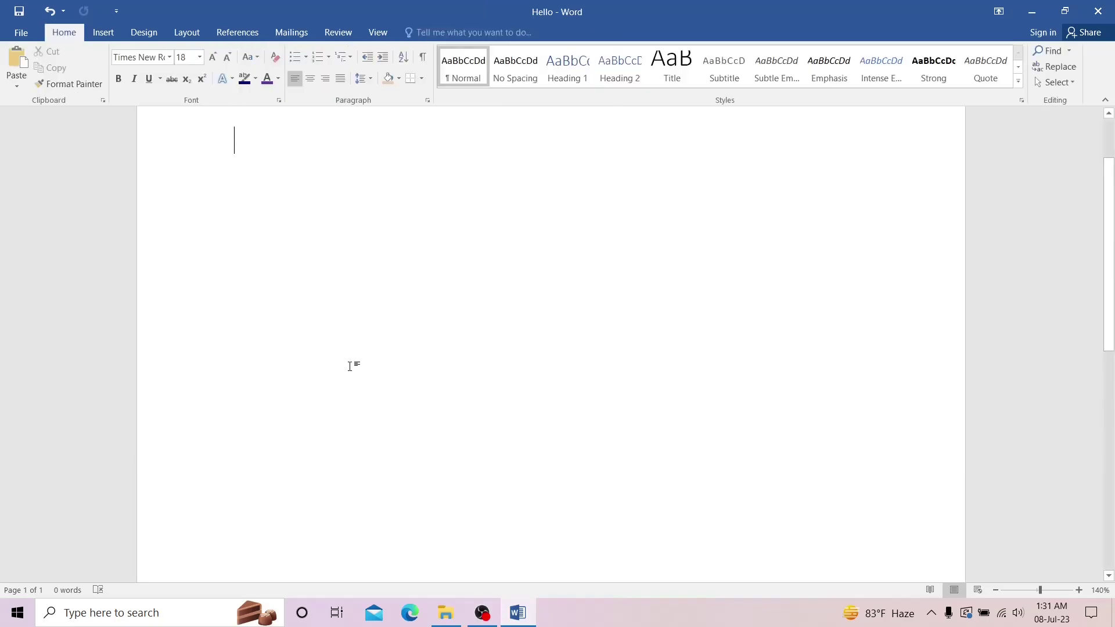
scroll(349, 364, down, 5)
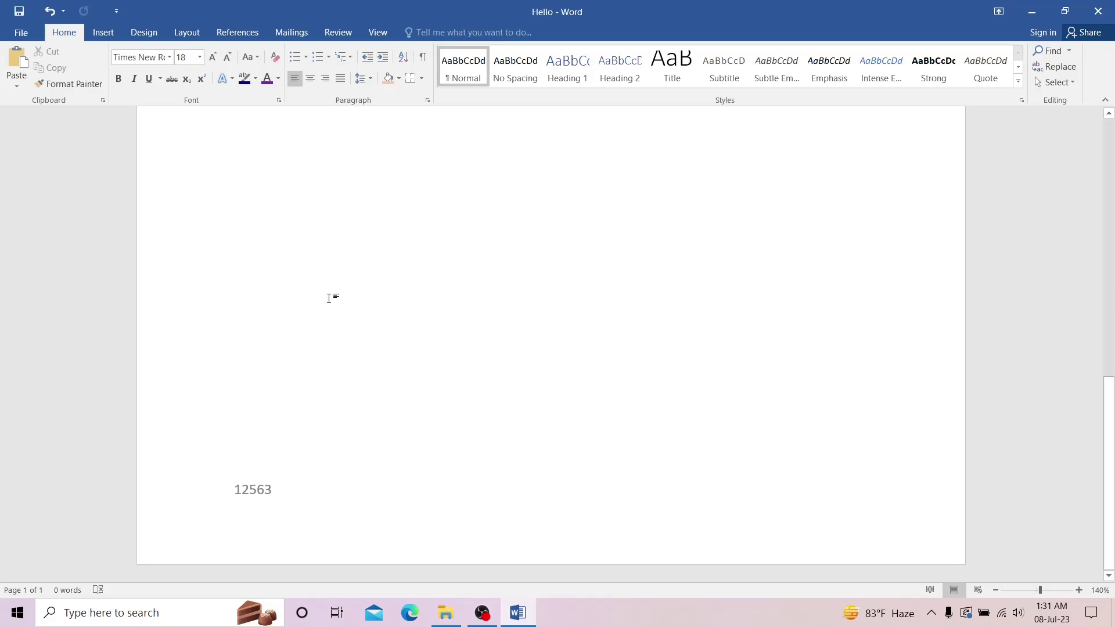
key(ctrl+z)
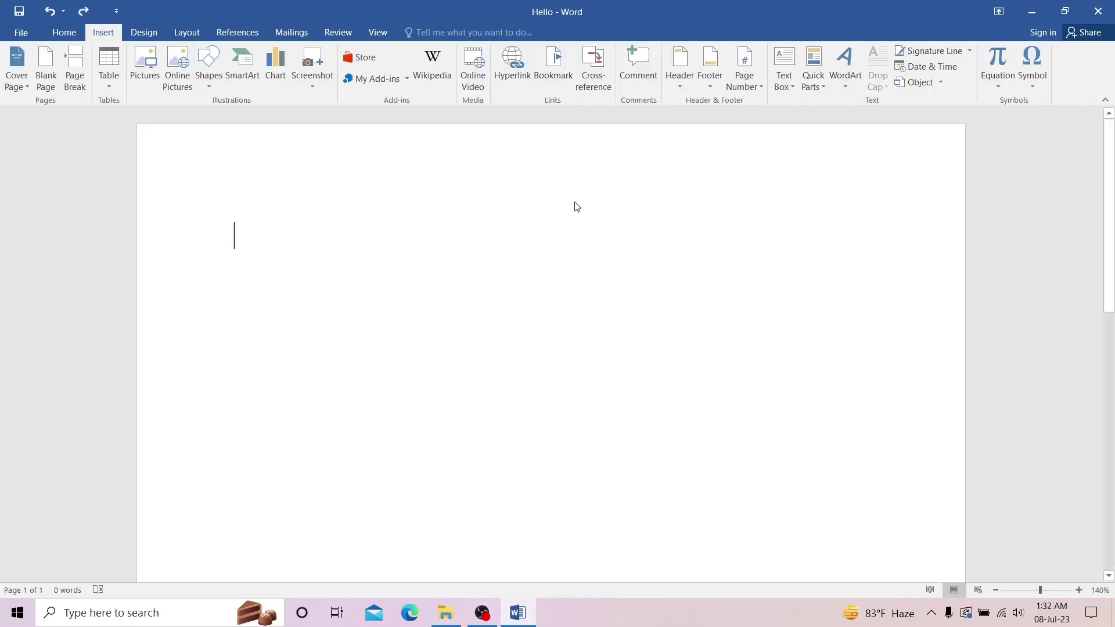
Insert a Plain Number 2 page number at the bottom of the page and close the footer
click(741, 86)
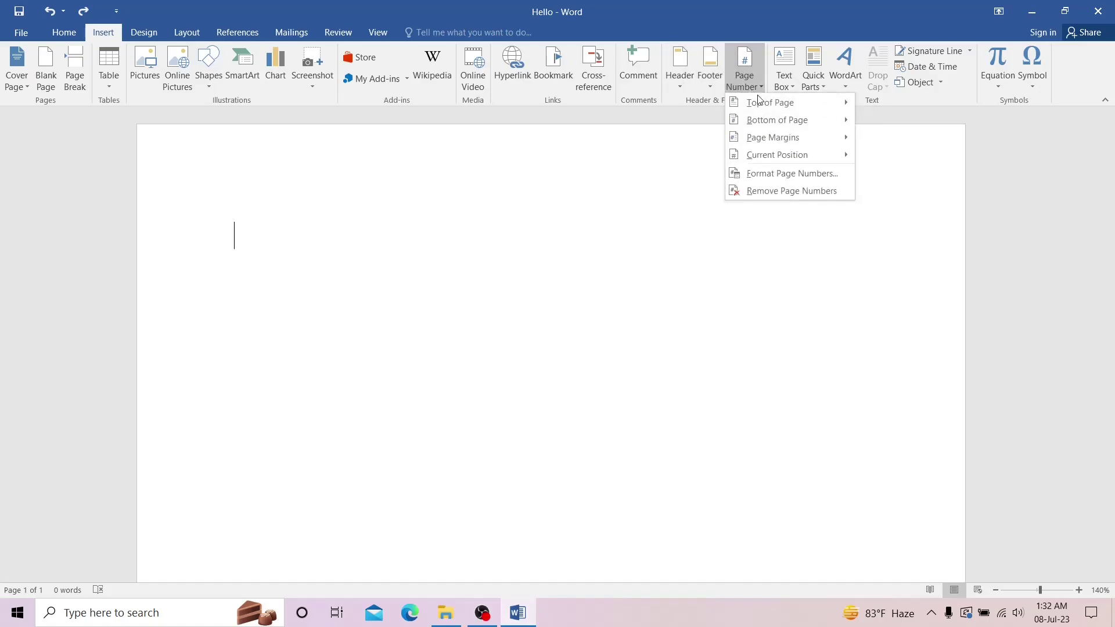
mouse_move(767, 102)
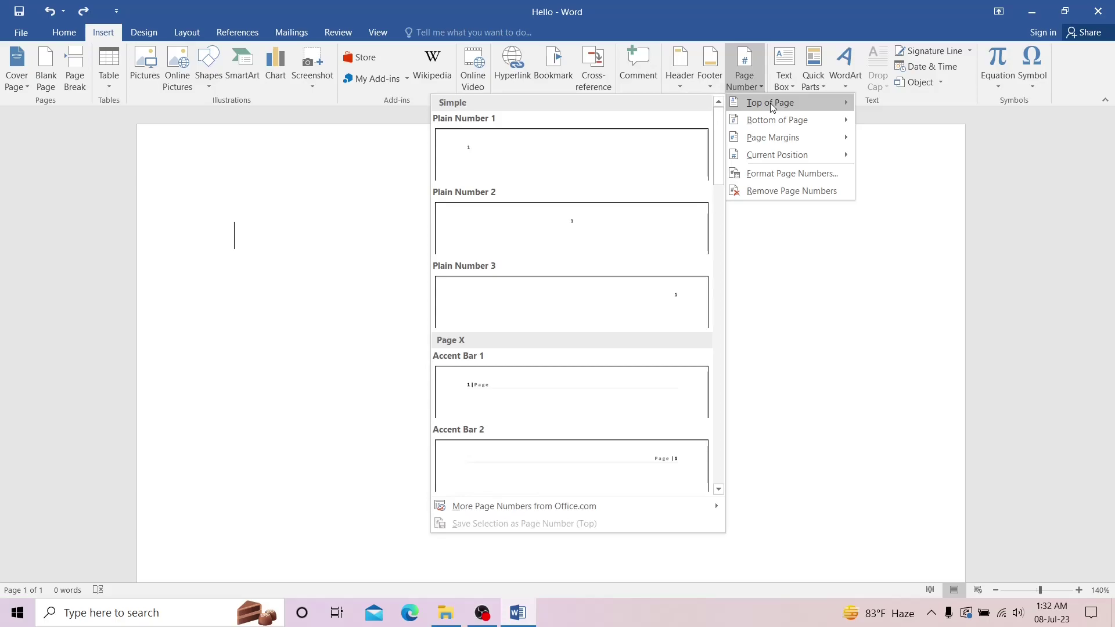
mouse_move(786, 121)
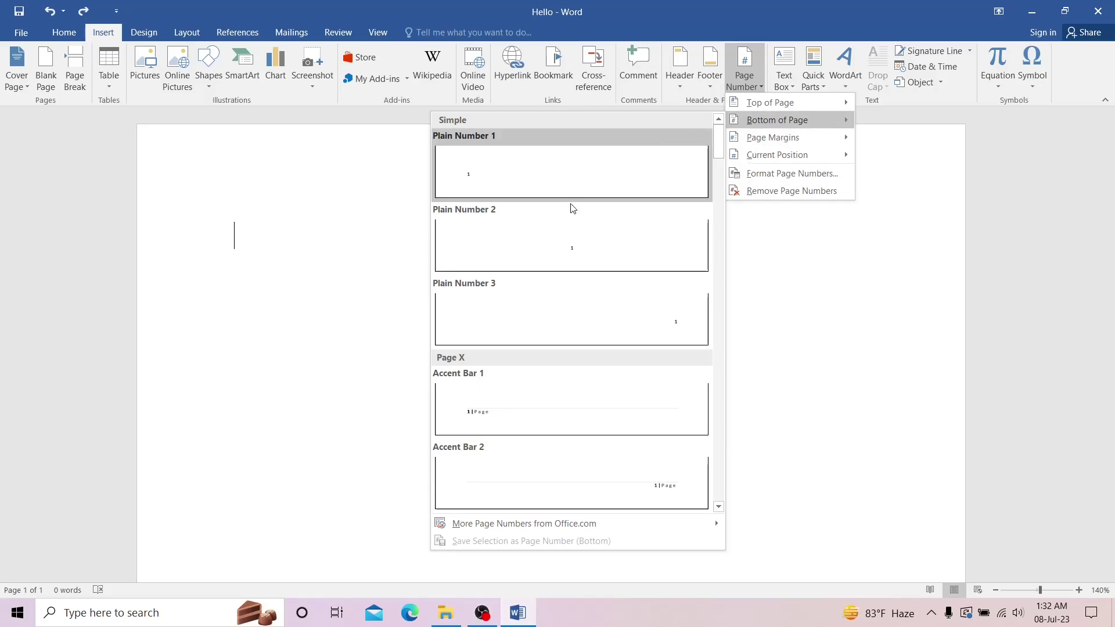
click(561, 258)
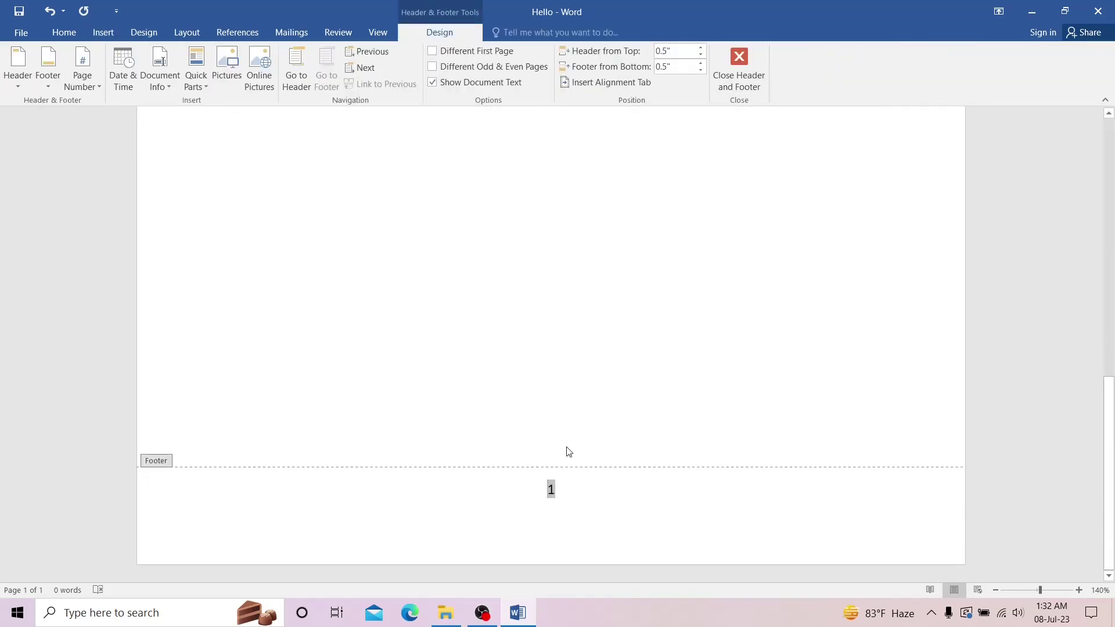
double_click(575, 399)
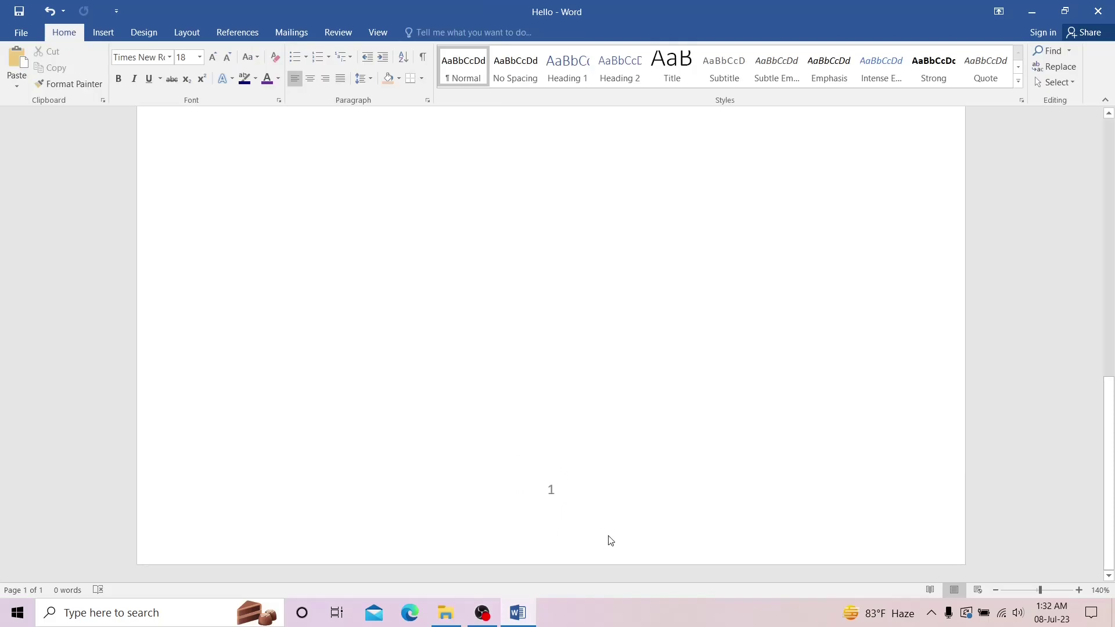
click(103, 33)
click(142, 33)
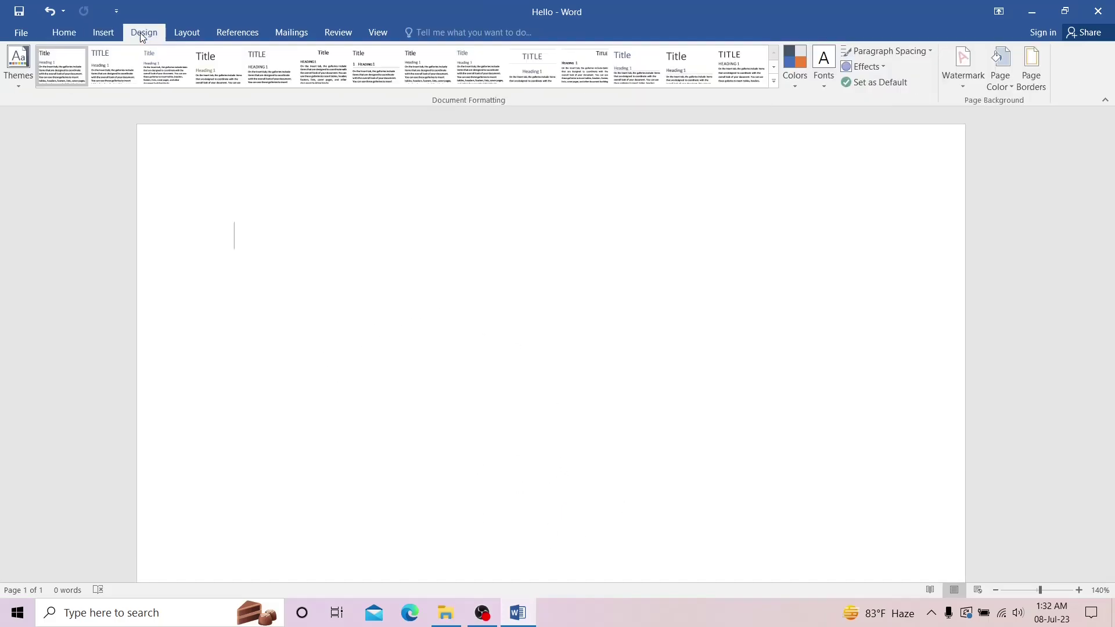
click(974, 86)
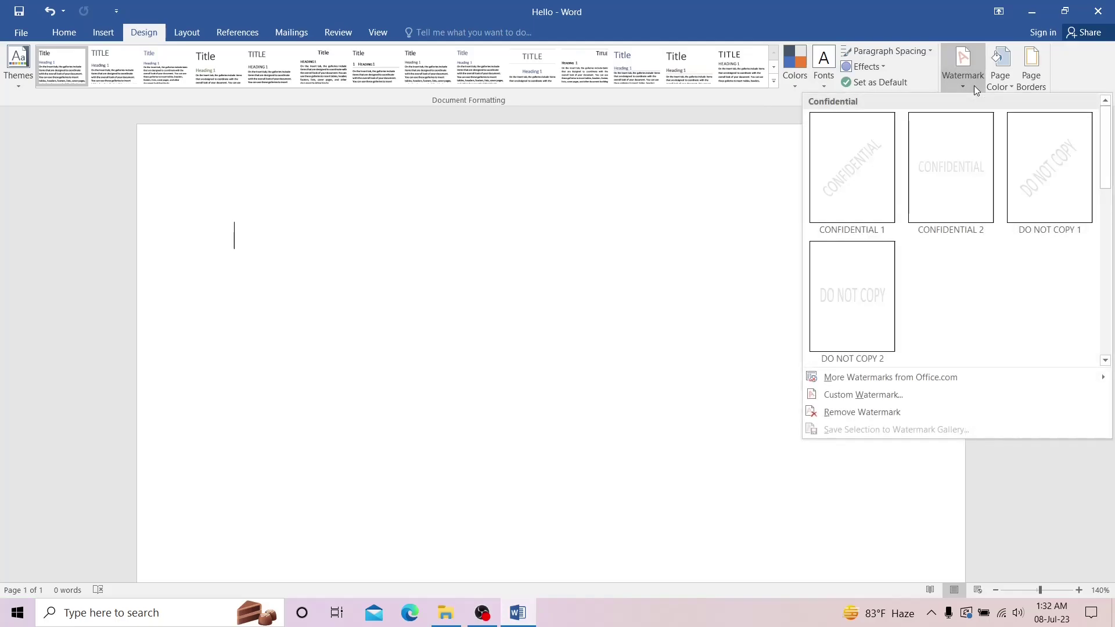
click(967, 197)
scroll(505, 355, down, 5)
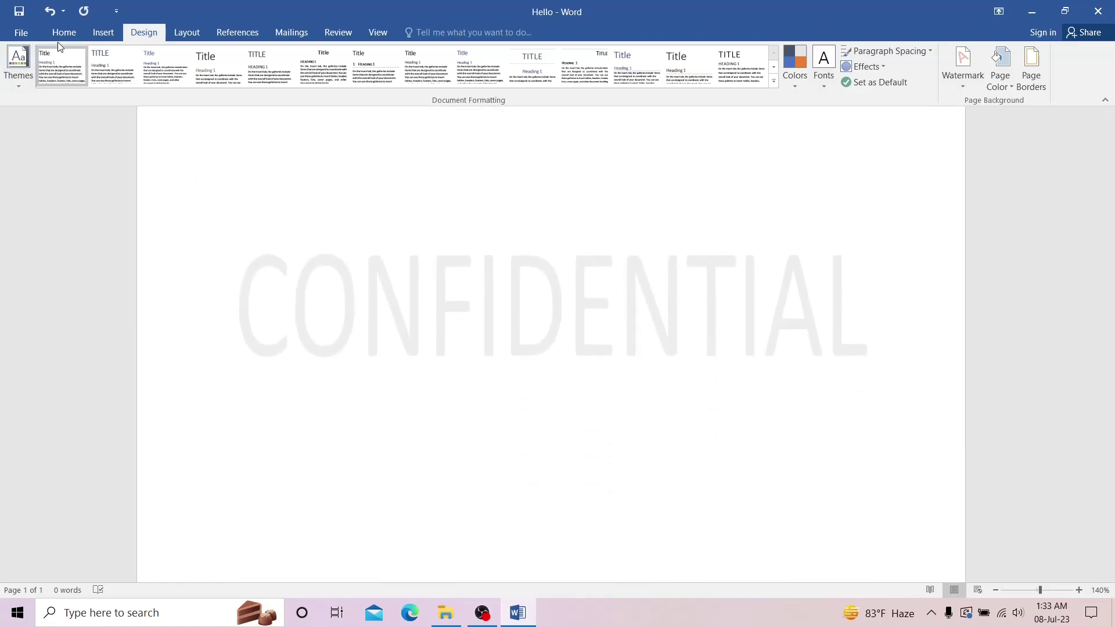
click(49, 15)
scroll(445, 303, up, 2)
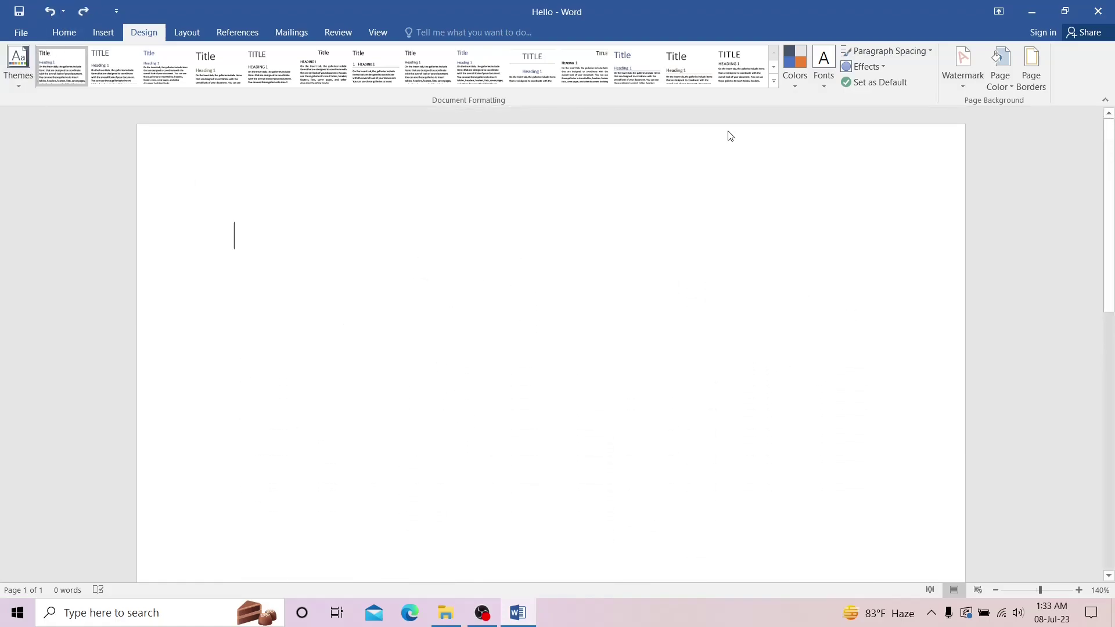
click(964, 87)
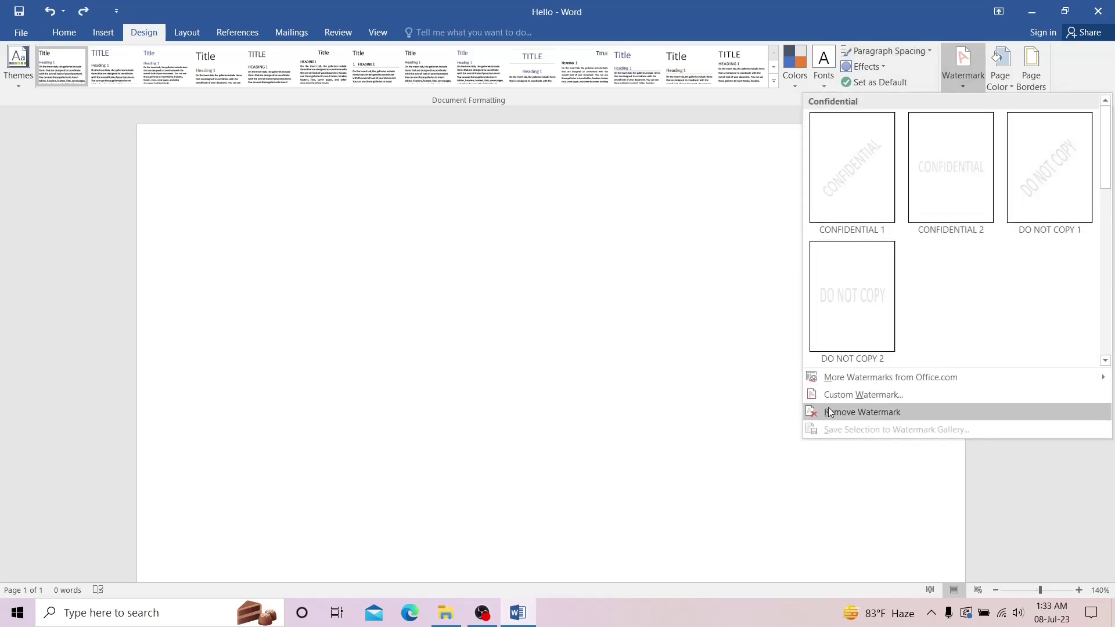
click(860, 398)
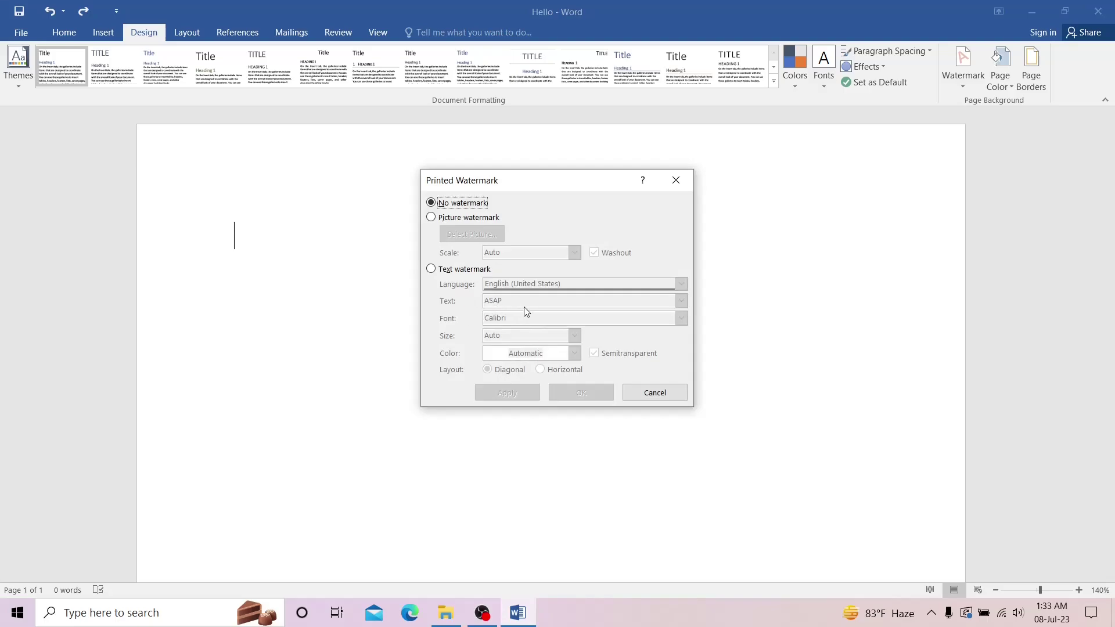
click(676, 180)
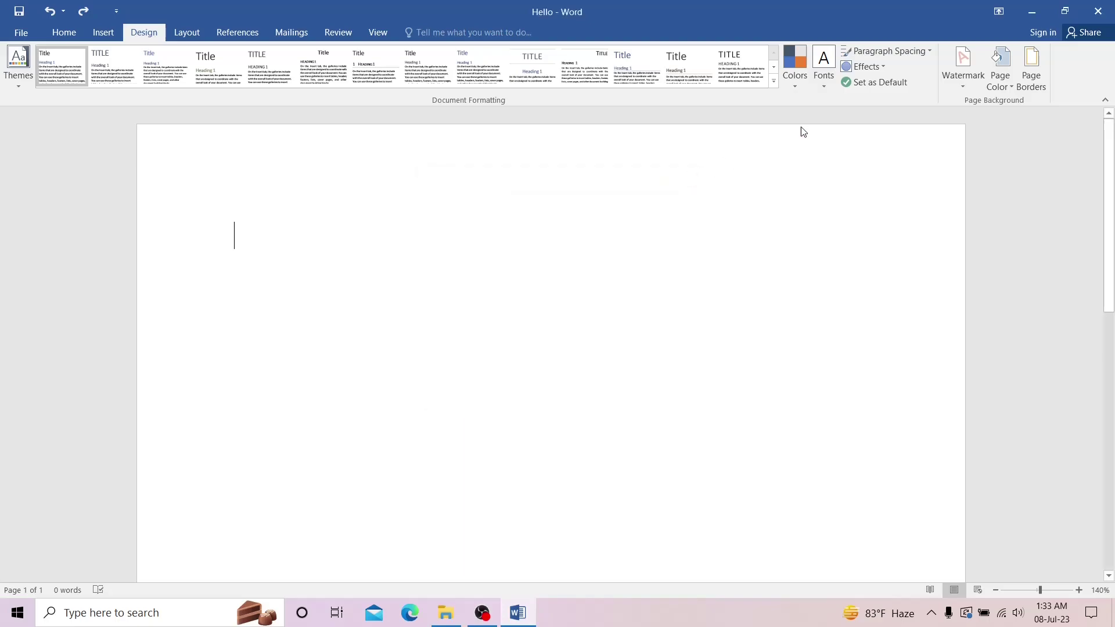
Apply a theme-coloured Box page border, then undo it
click(998, 91)
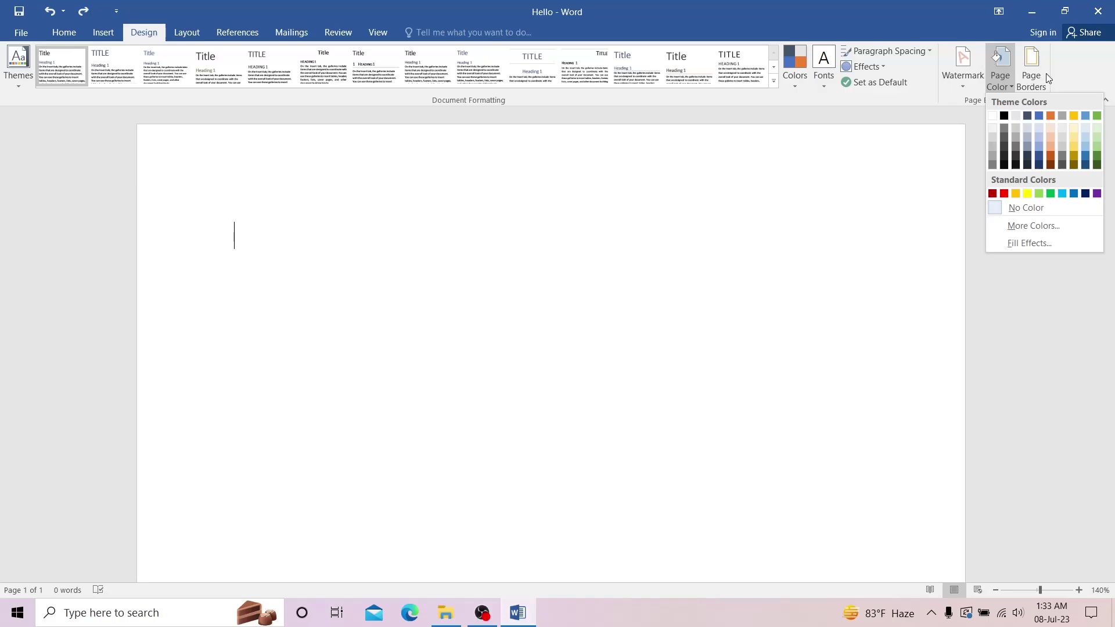
click(1044, 74)
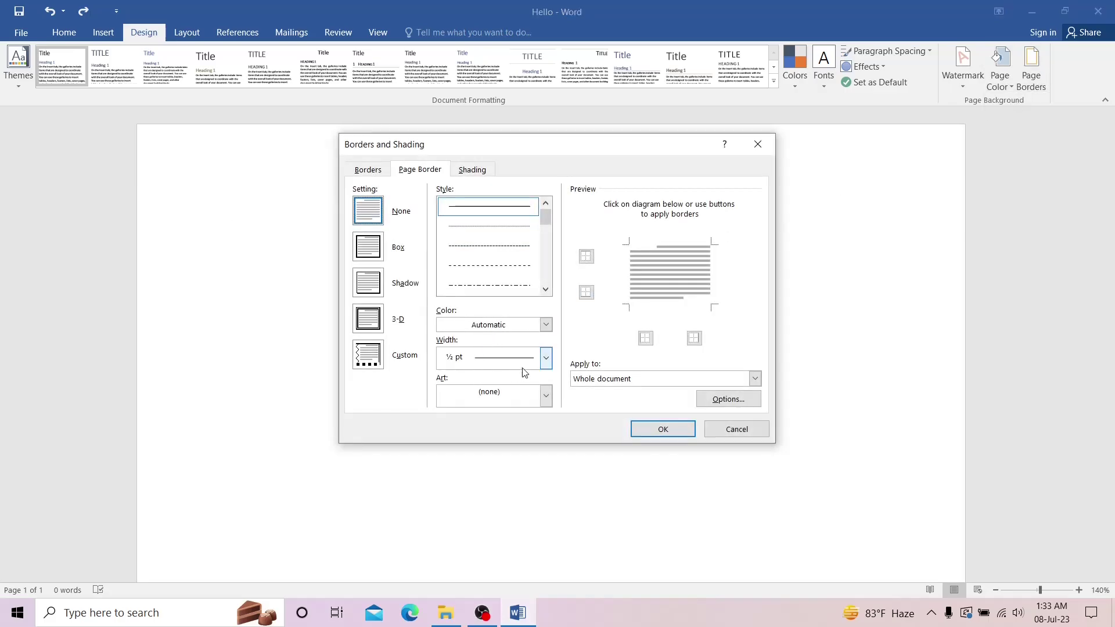
click(361, 246)
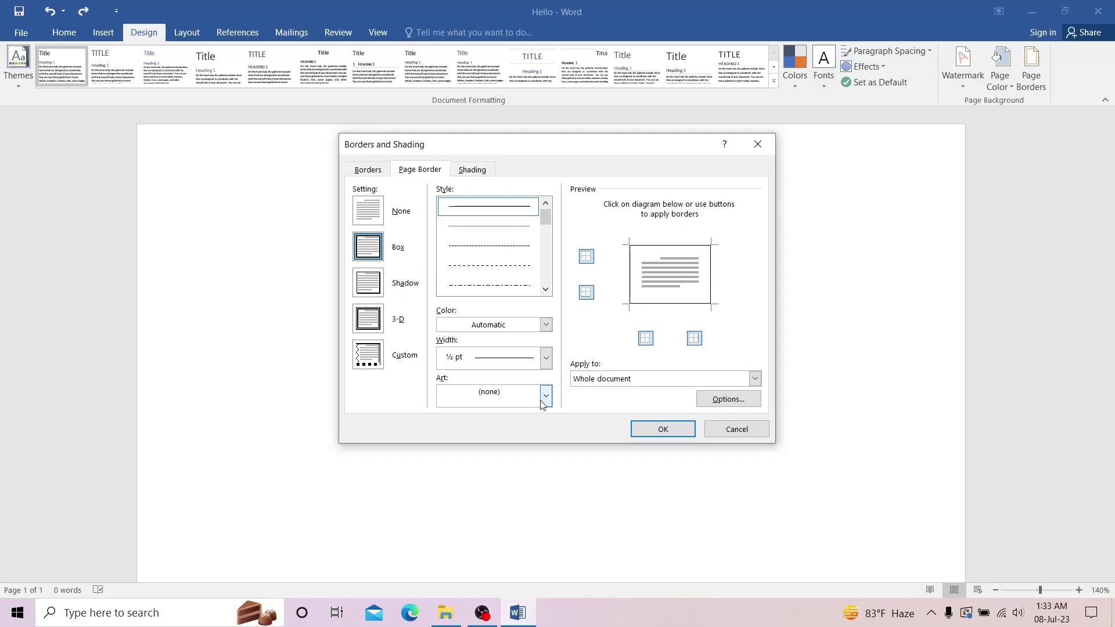
click(545, 324)
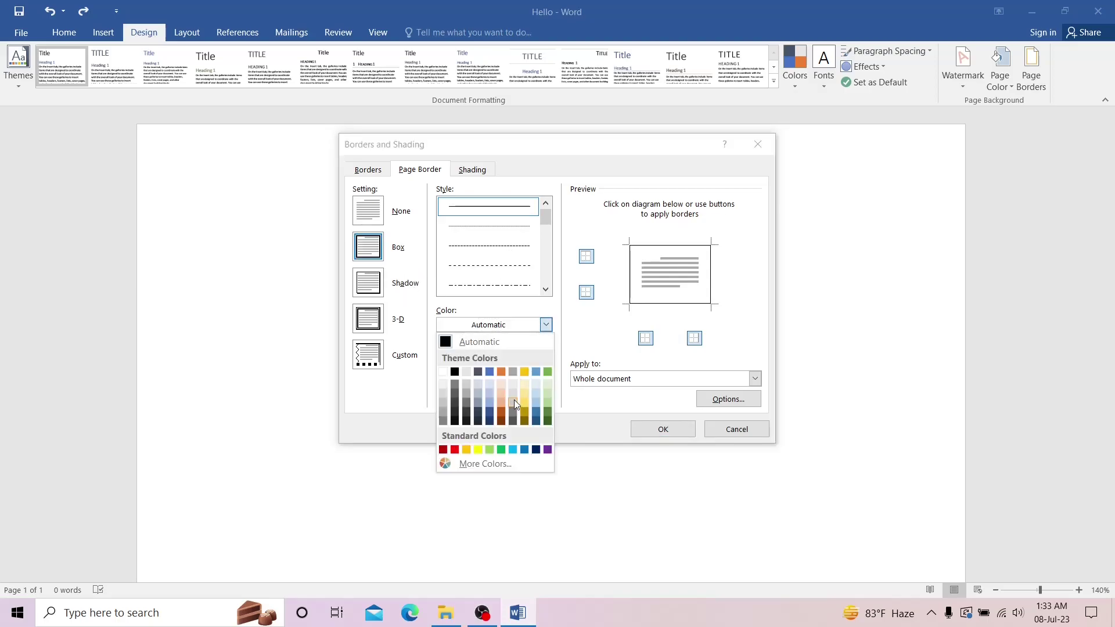
click(514, 399)
click(649, 433)
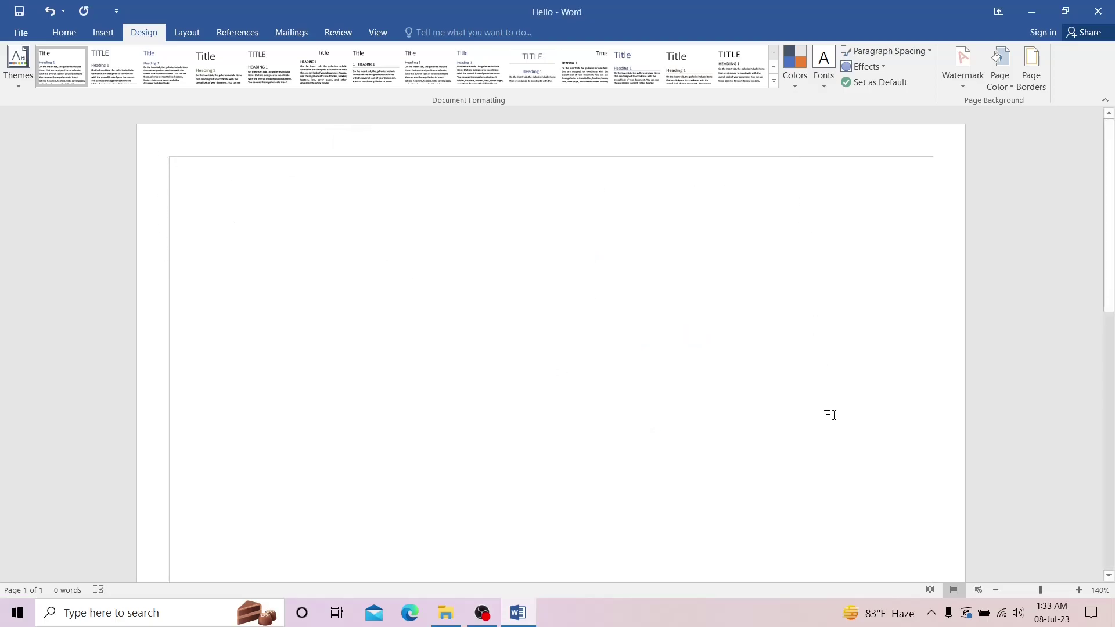
click(50, 11)
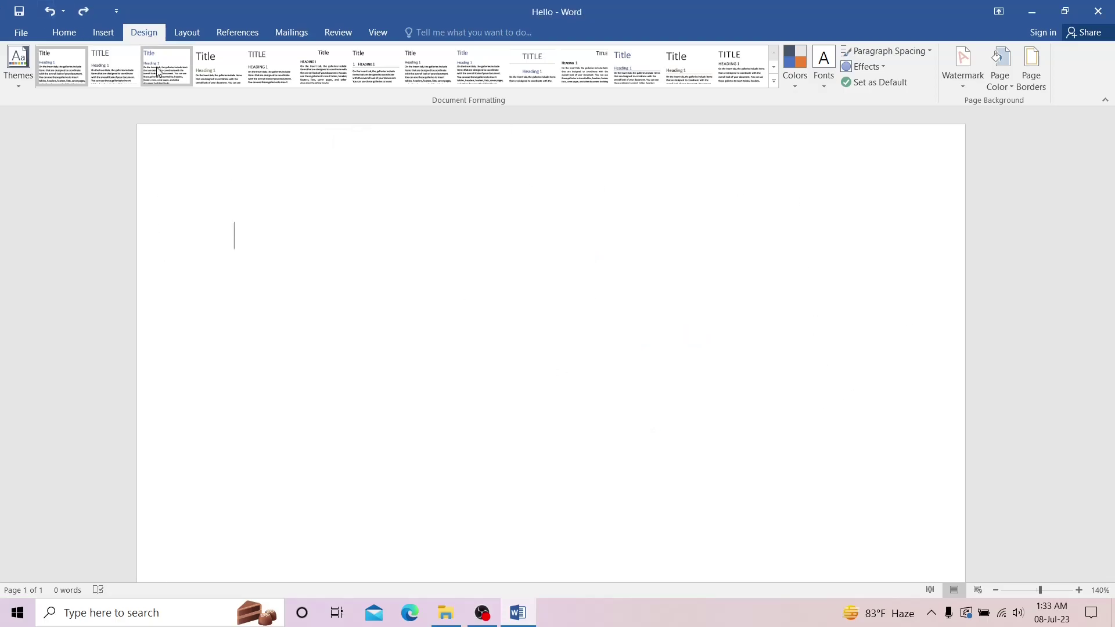
click(187, 33)
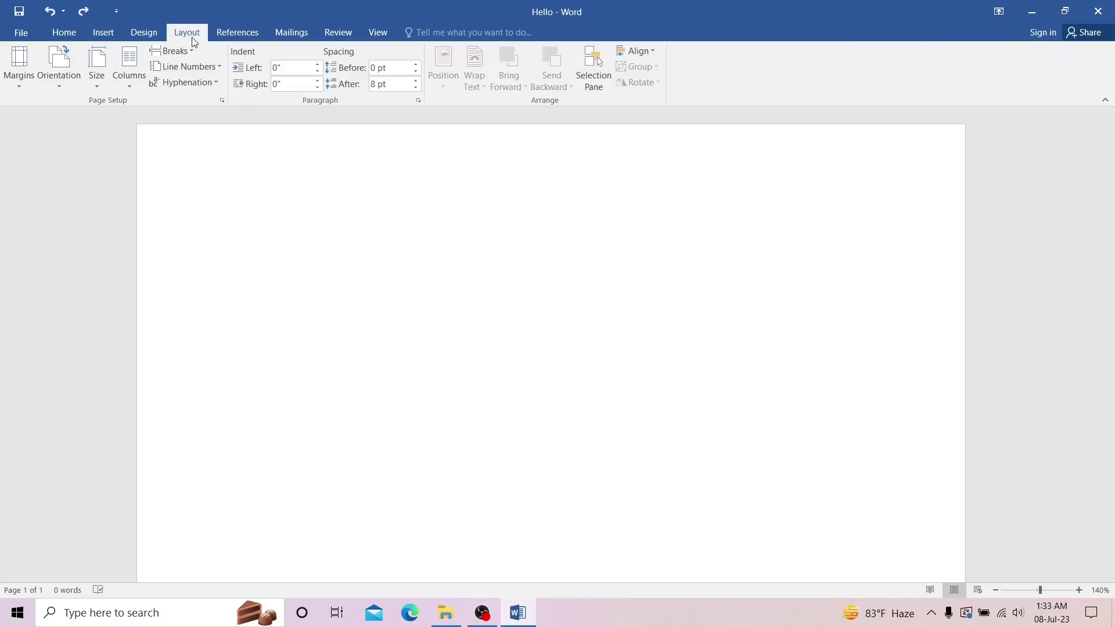
click(27, 89)
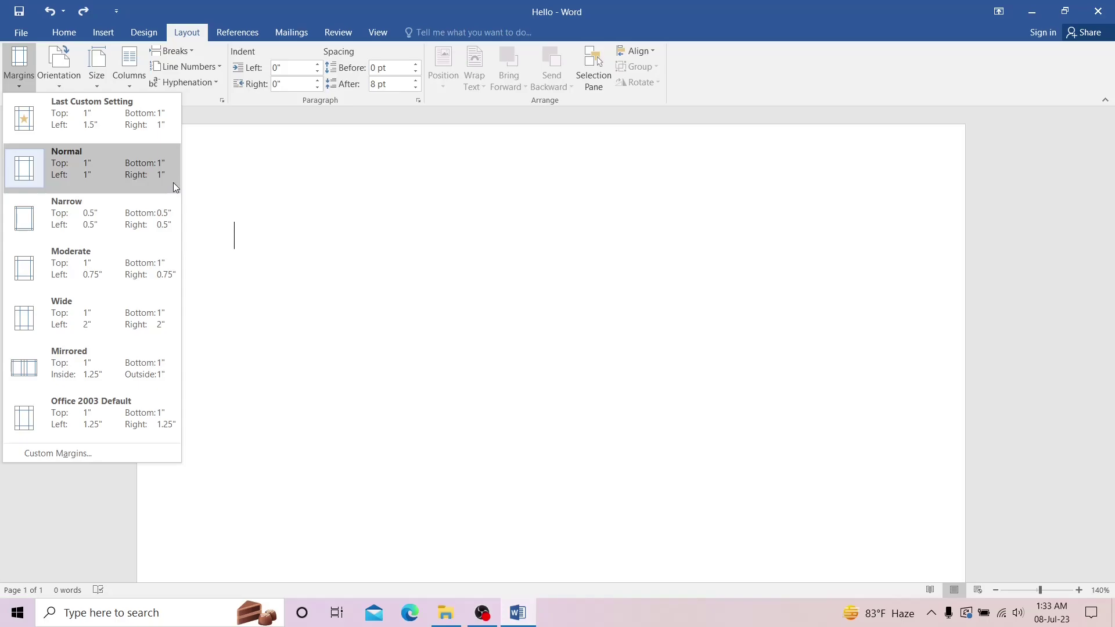
click(65, 458)
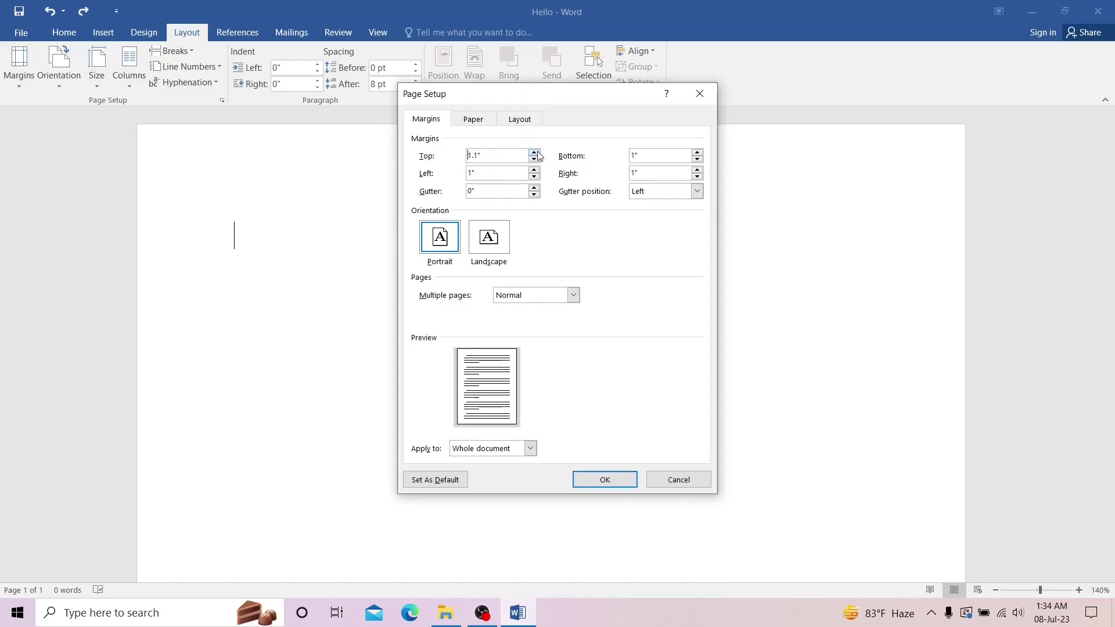
key(Down)
click(706, 92)
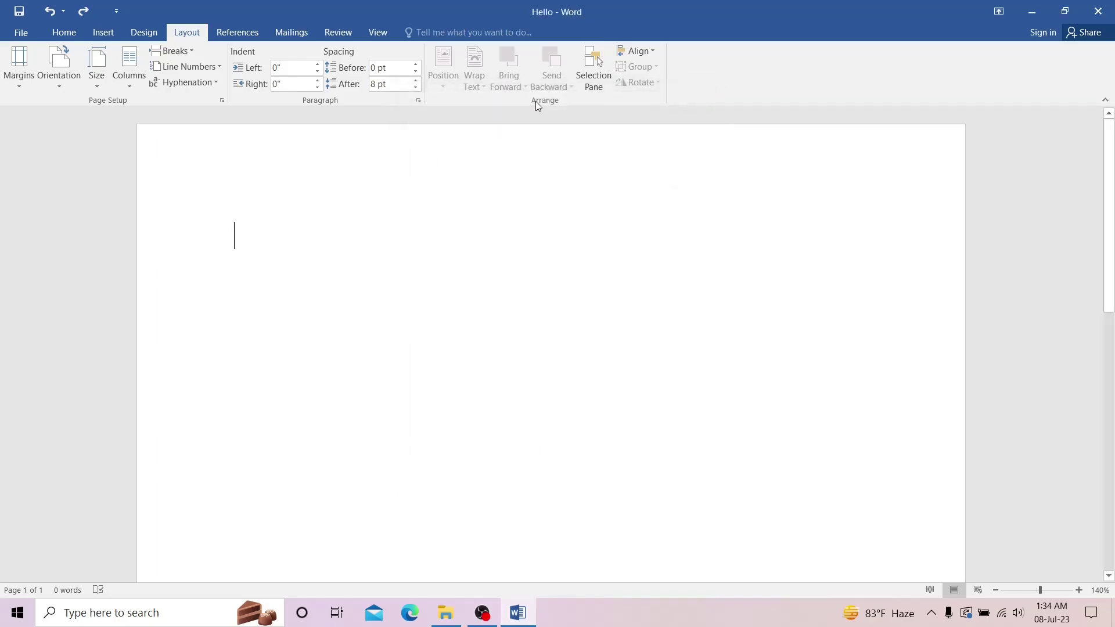
Switch the page orientation to landscape, then back to portrait
click(67, 88)
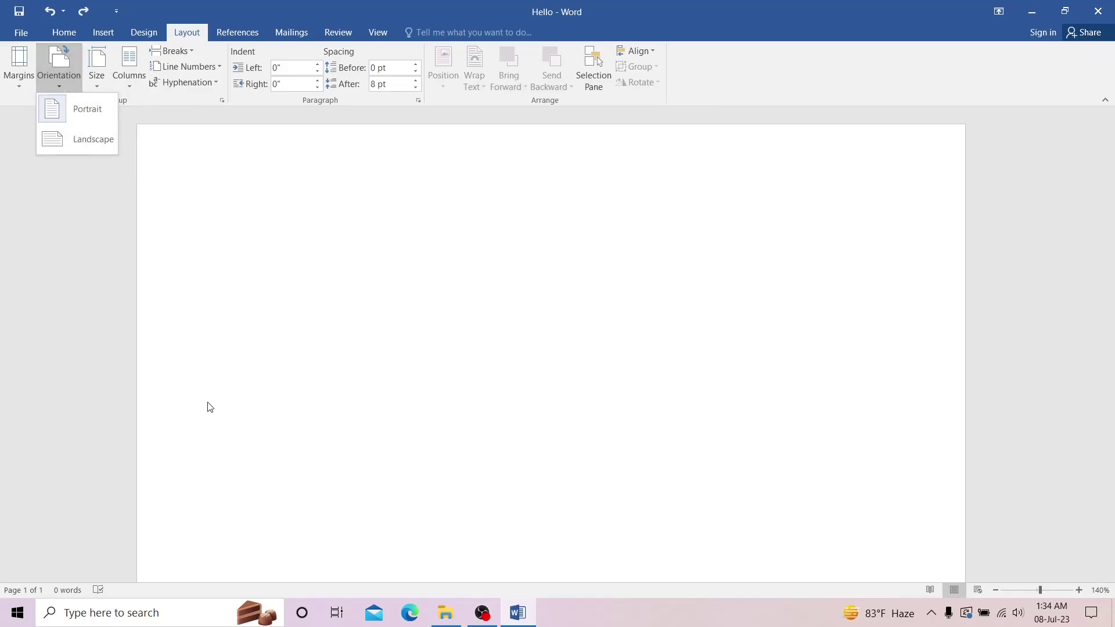
click(94, 139)
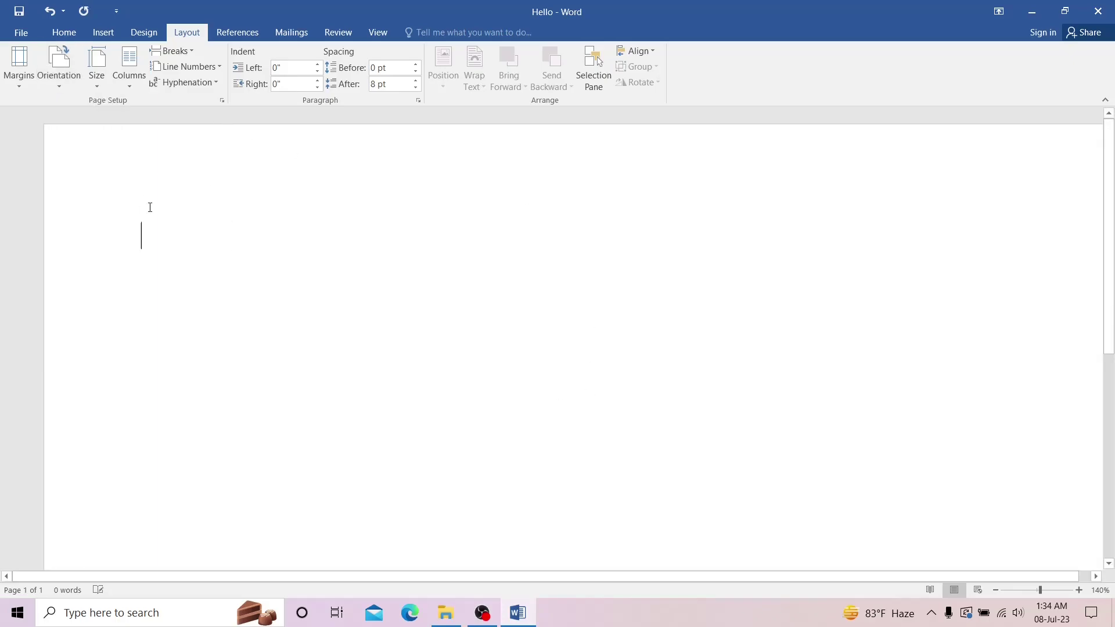
click(62, 71)
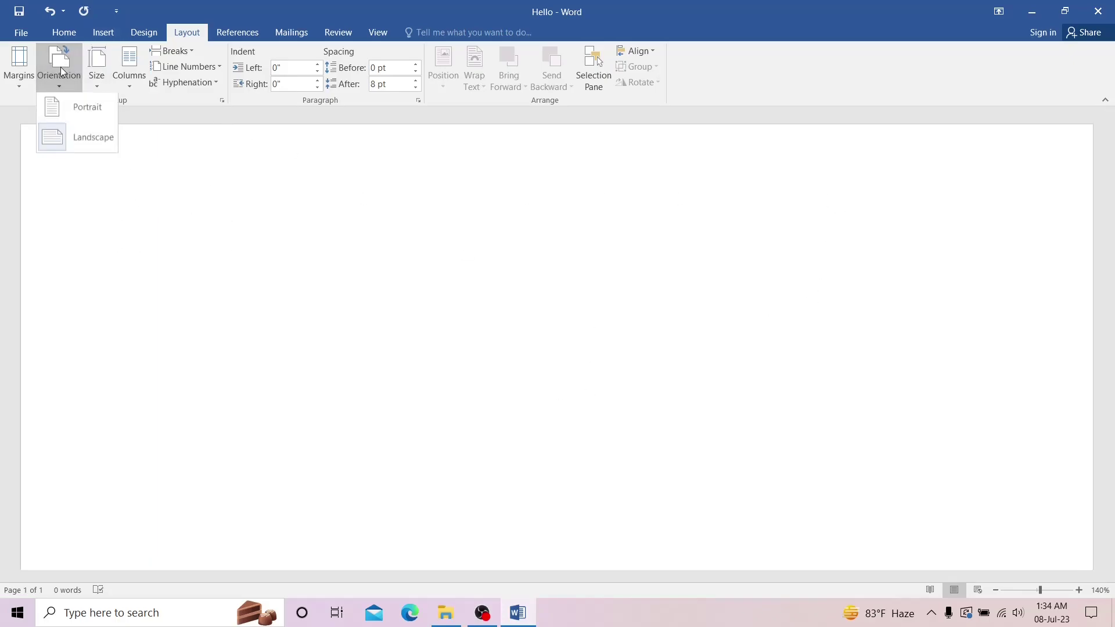
click(94, 114)
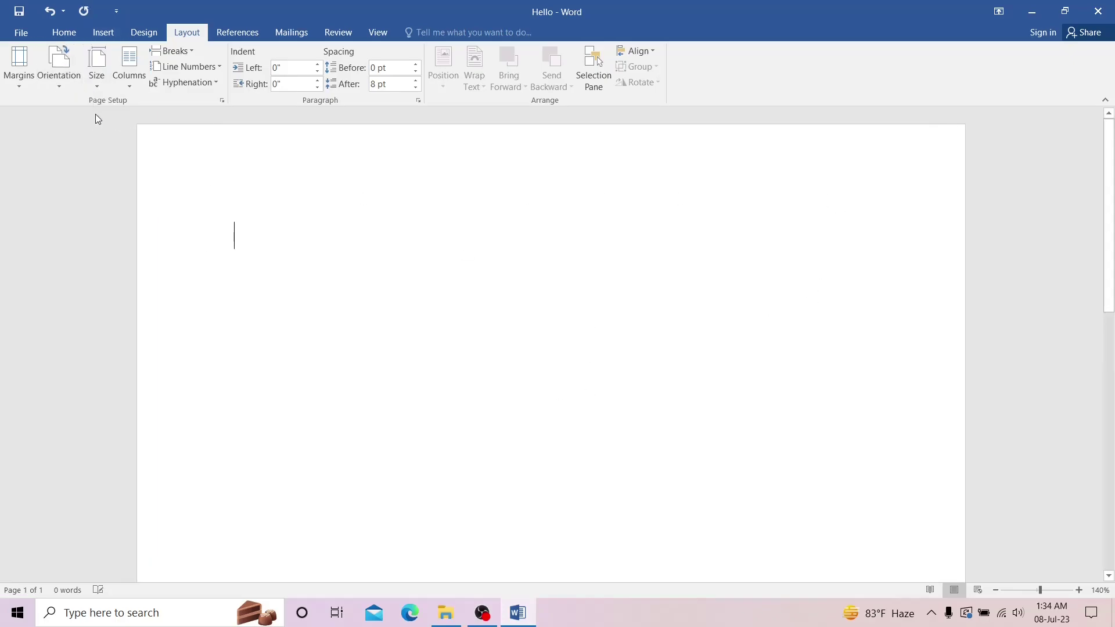
Set the paper size to A4
click(110, 86)
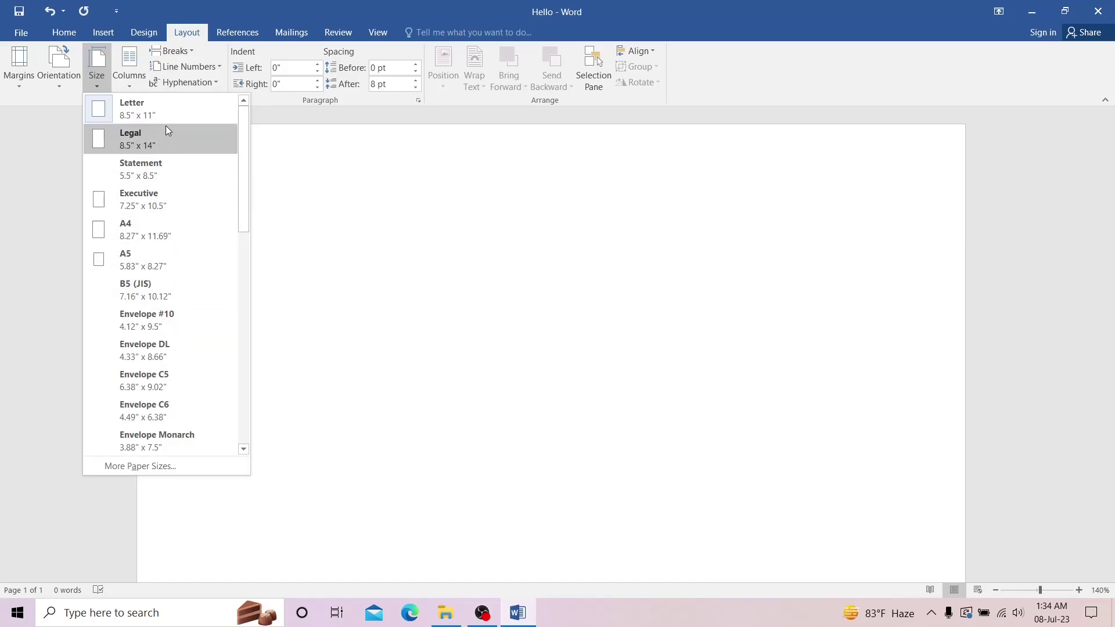
click(223, 231)
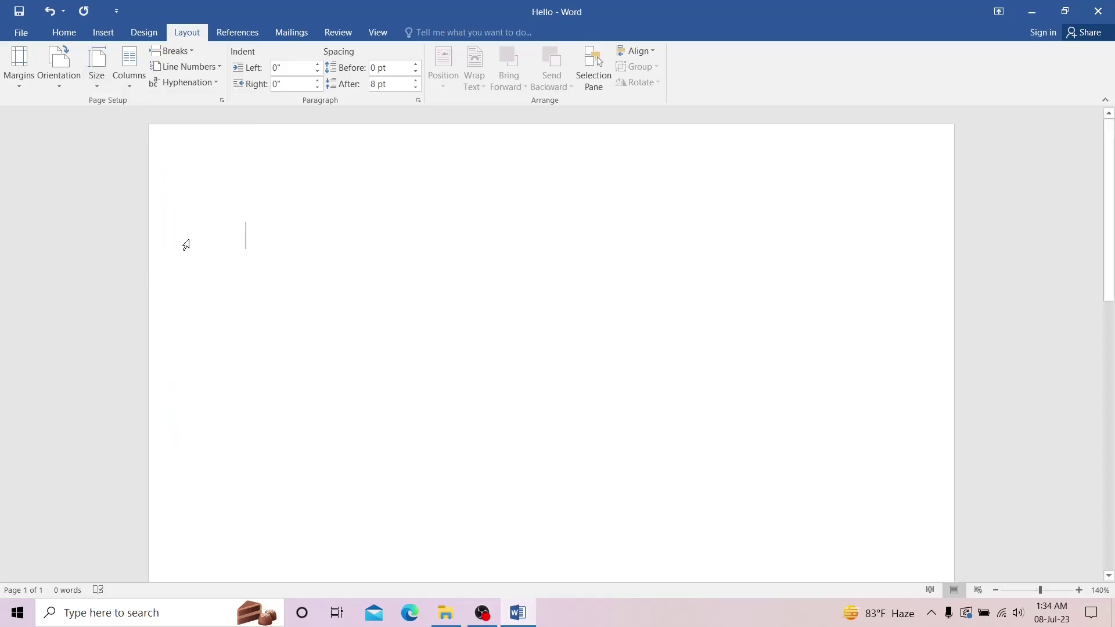
click(230, 32)
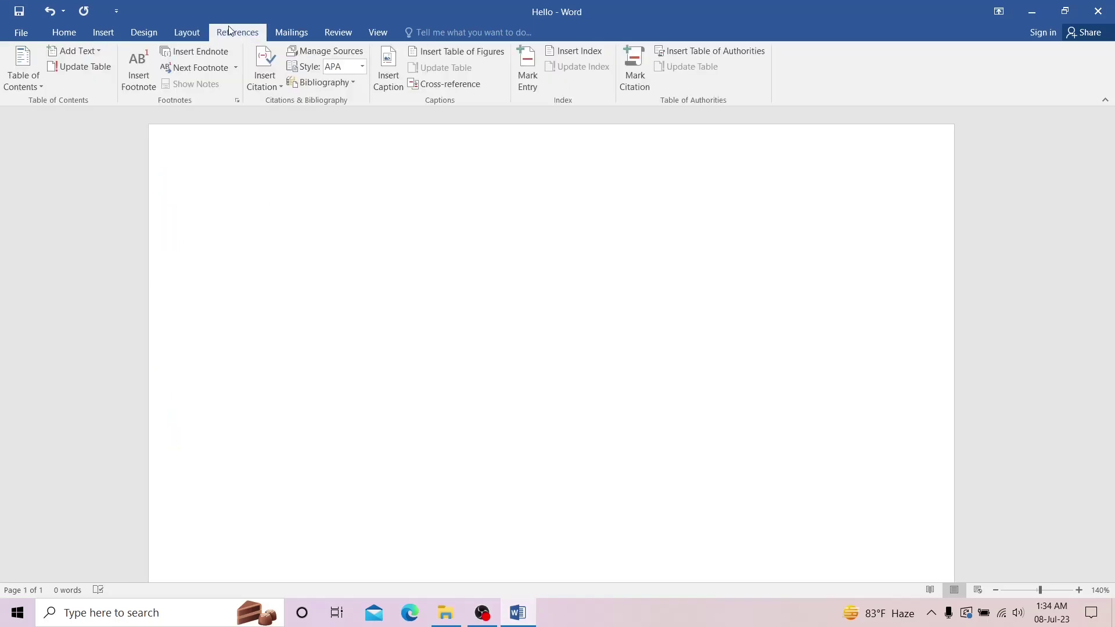
Browse the Mailings and Review tabs, then turn on the ruler and gridlines
click(297, 32)
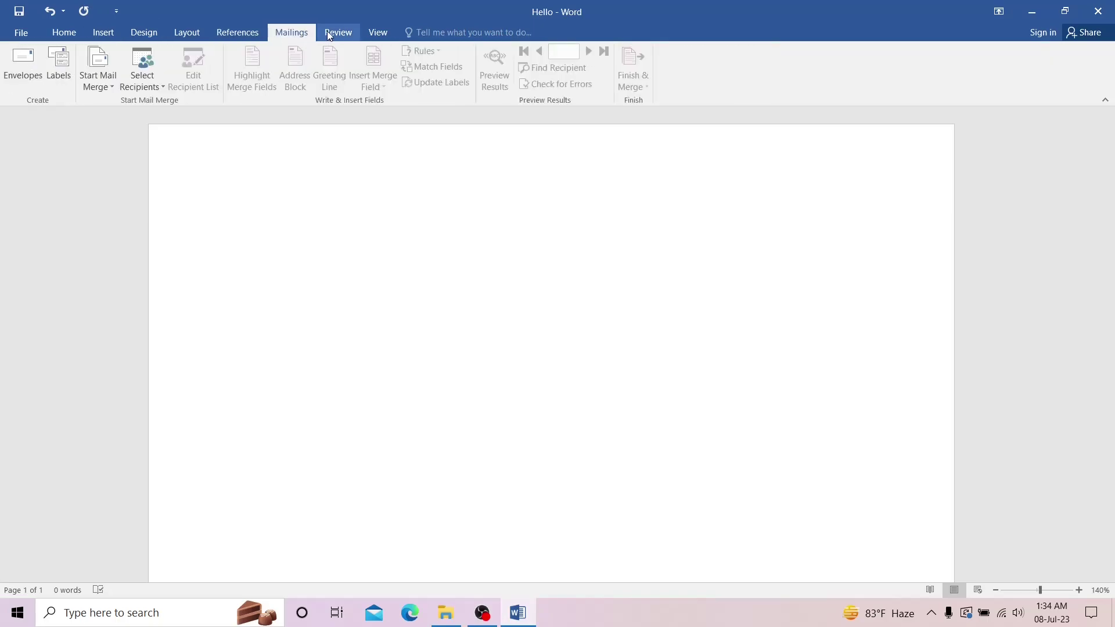
click(329, 33)
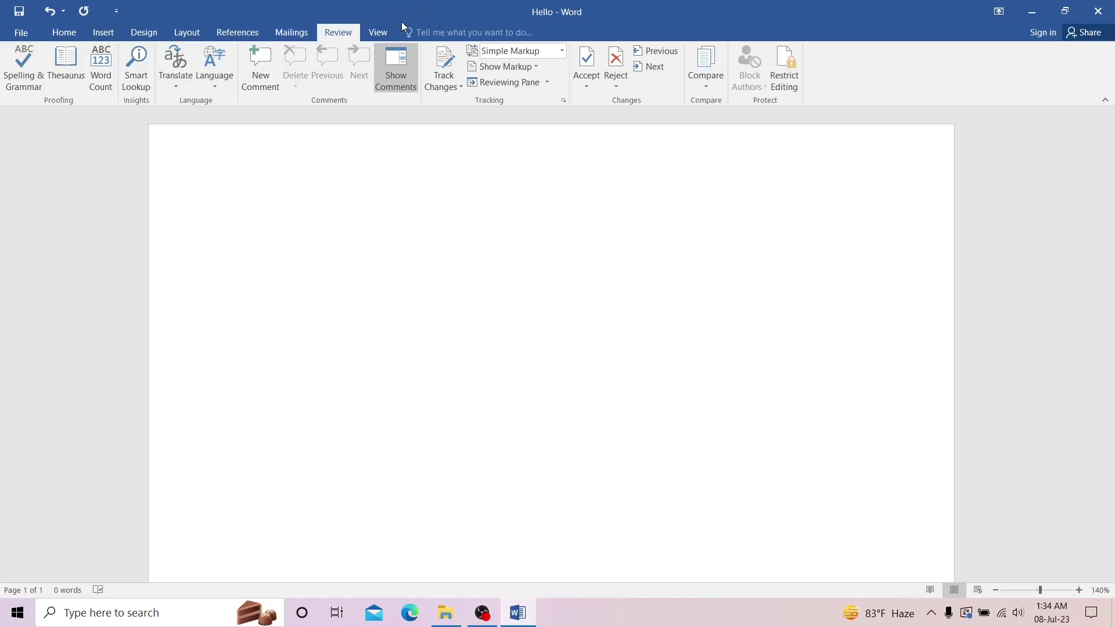
click(379, 33)
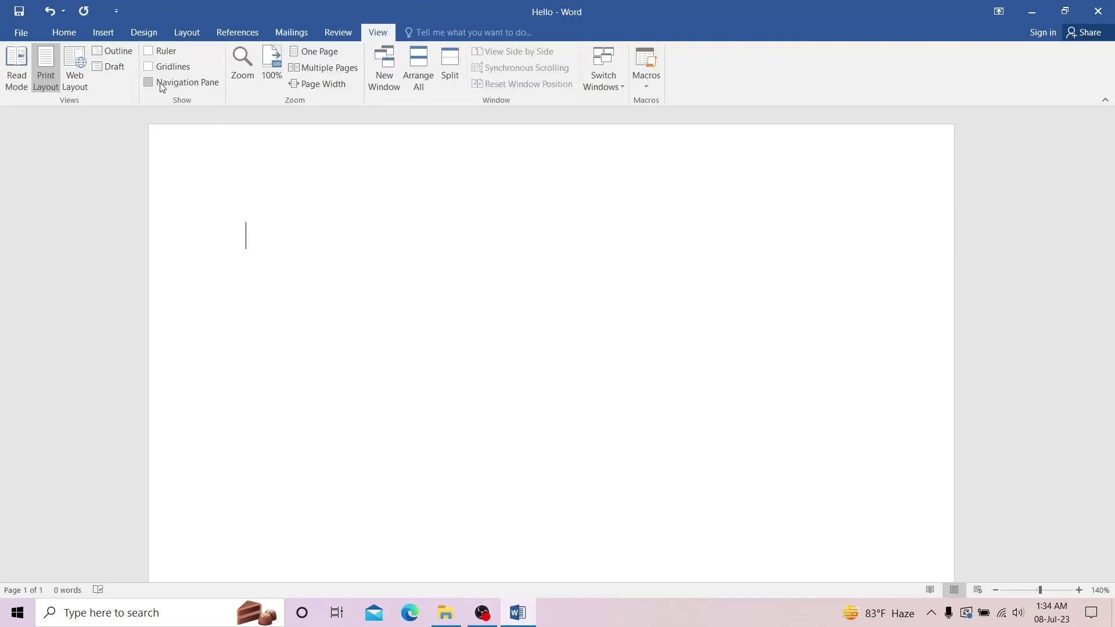
click(173, 55)
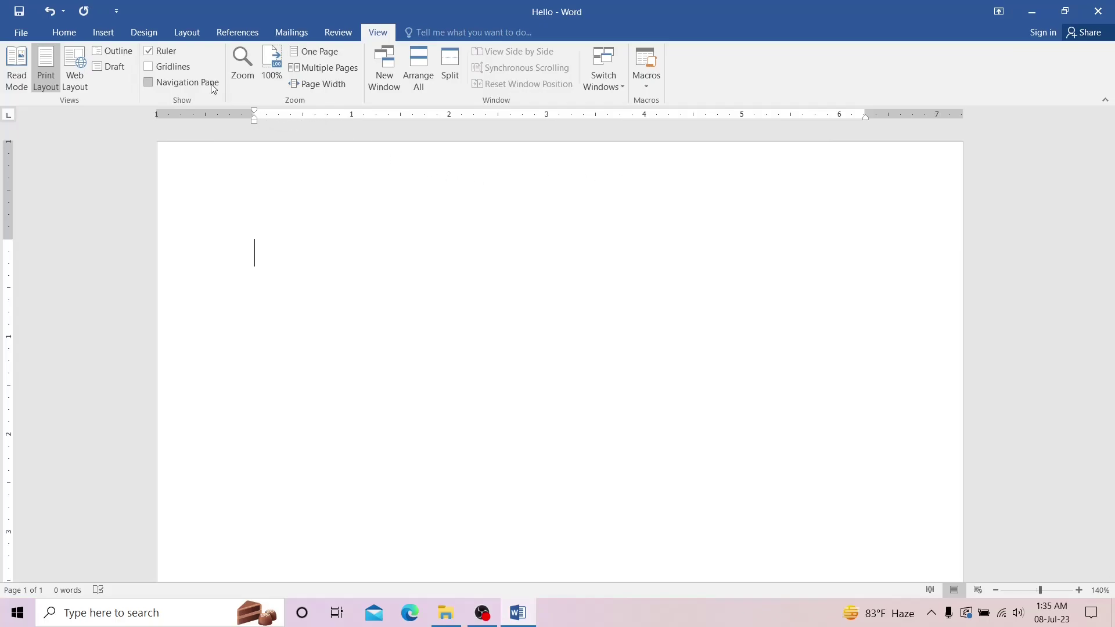
click(149, 67)
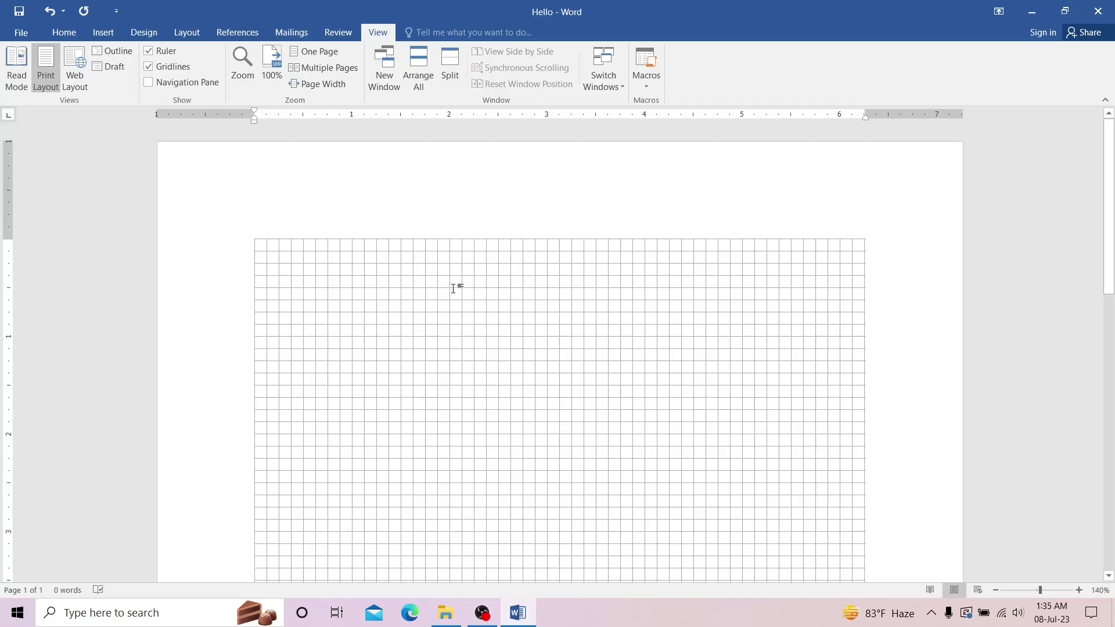
Hide the gridlines and ruler again and return to the Home options
click(173, 67)
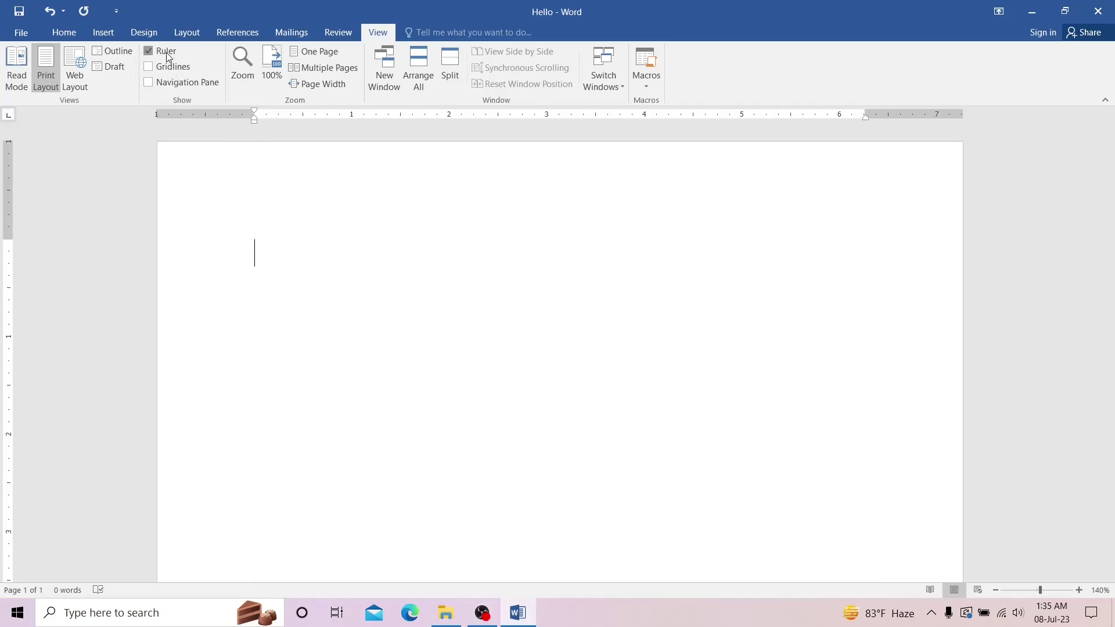
click(166, 52)
click(64, 32)
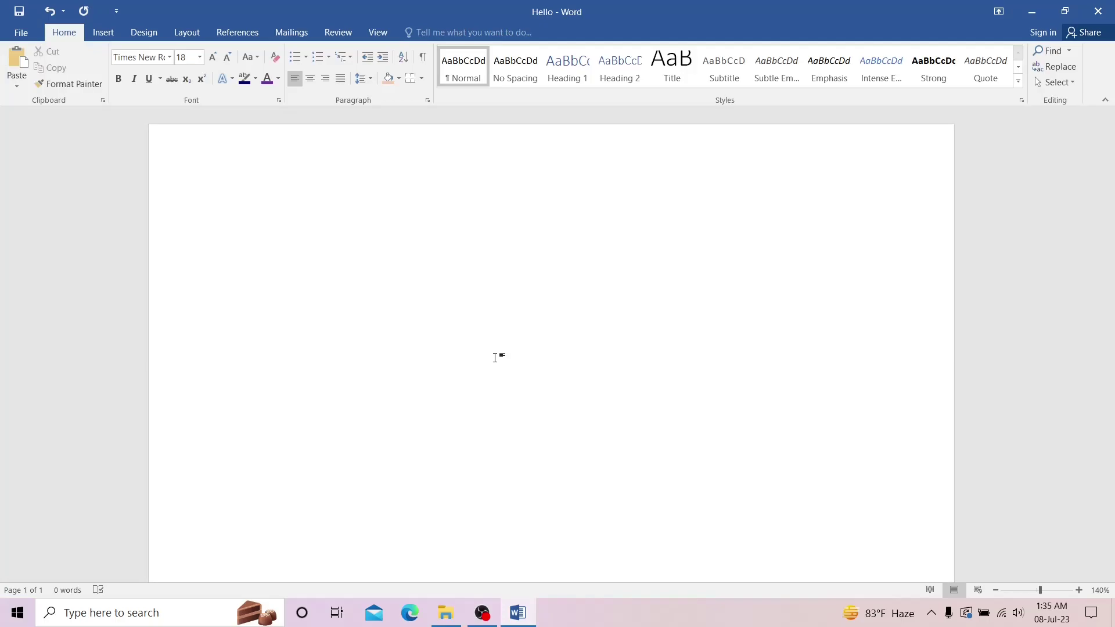